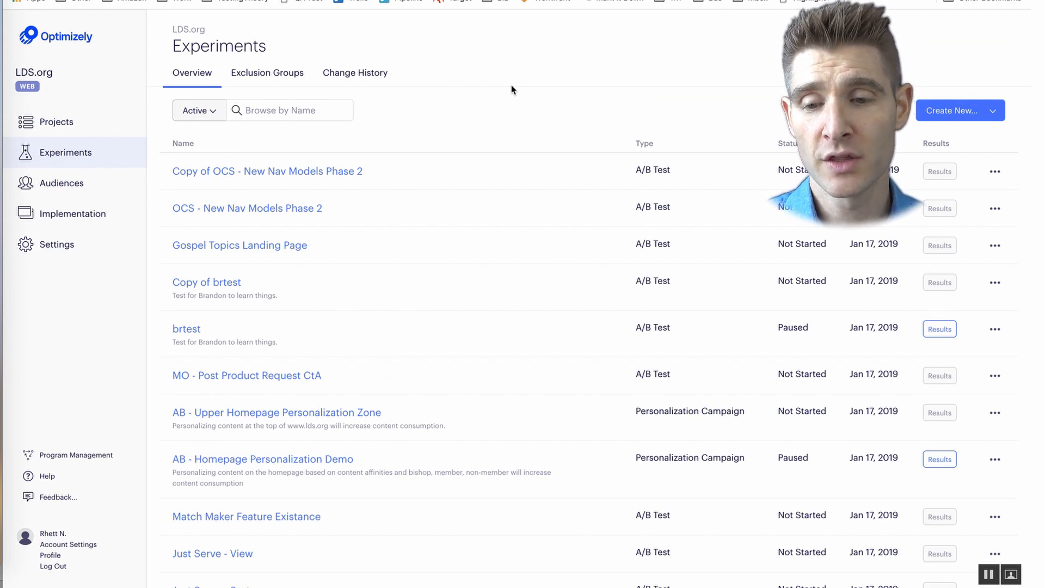
# Step: Check the list of available projects and the snippet code in the LDS.org project settings
pyautogui.click(63, 122)
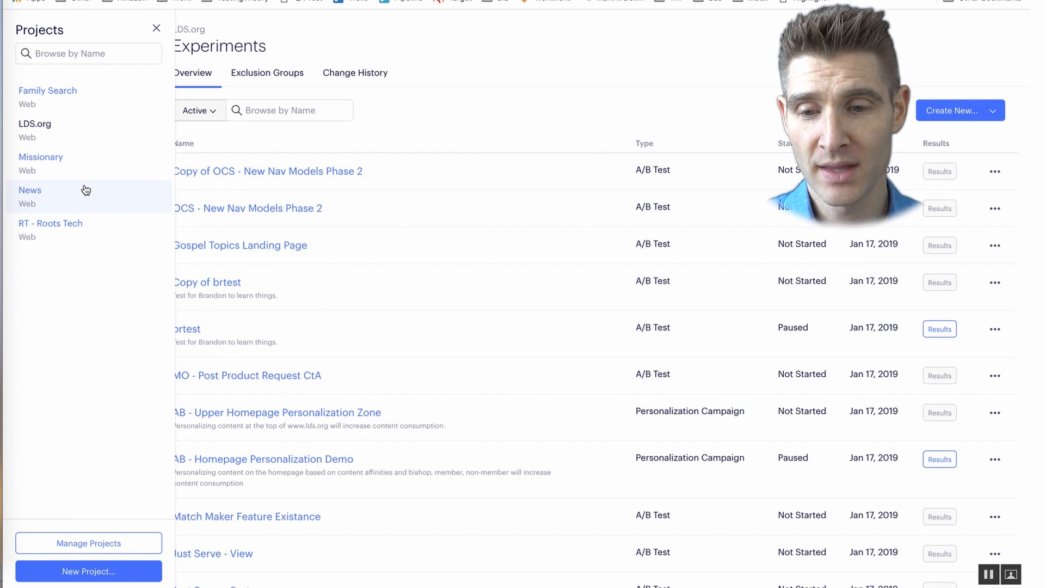
pyautogui.click(159, 30)
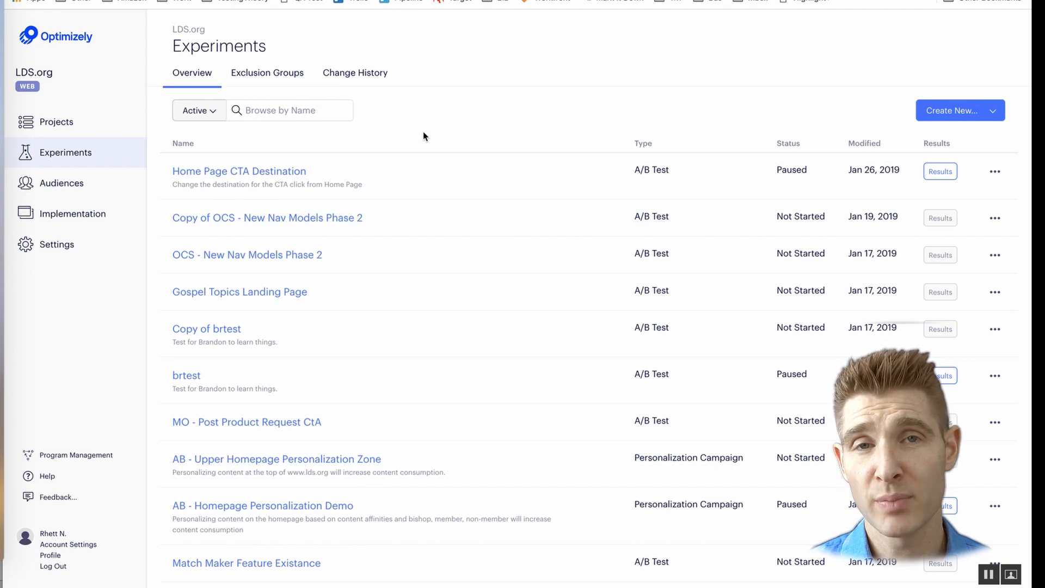
pyautogui.click(57, 247)
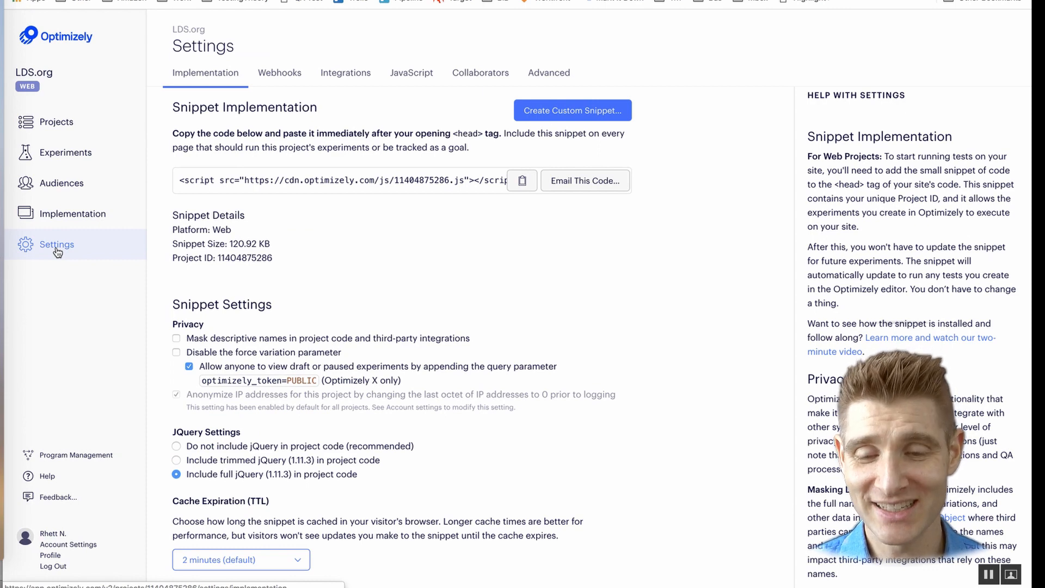
pyautogui.moveTo(180, 180); pyautogui.dragTo(511, 184)
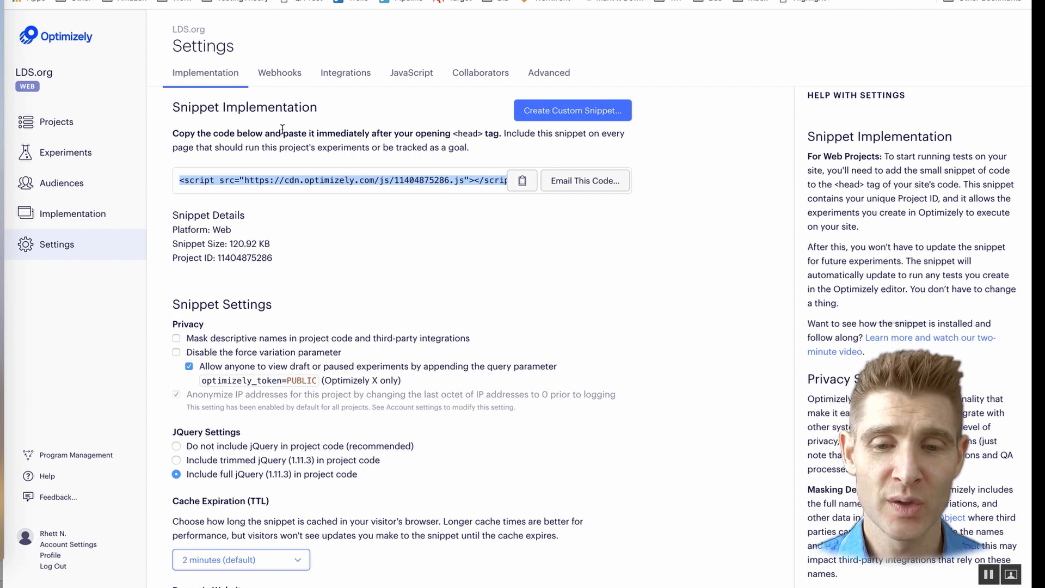
# Step: Review the project's webhooks, the full list of integrations and the options for creating an analytics integration
pyautogui.click(277, 78)
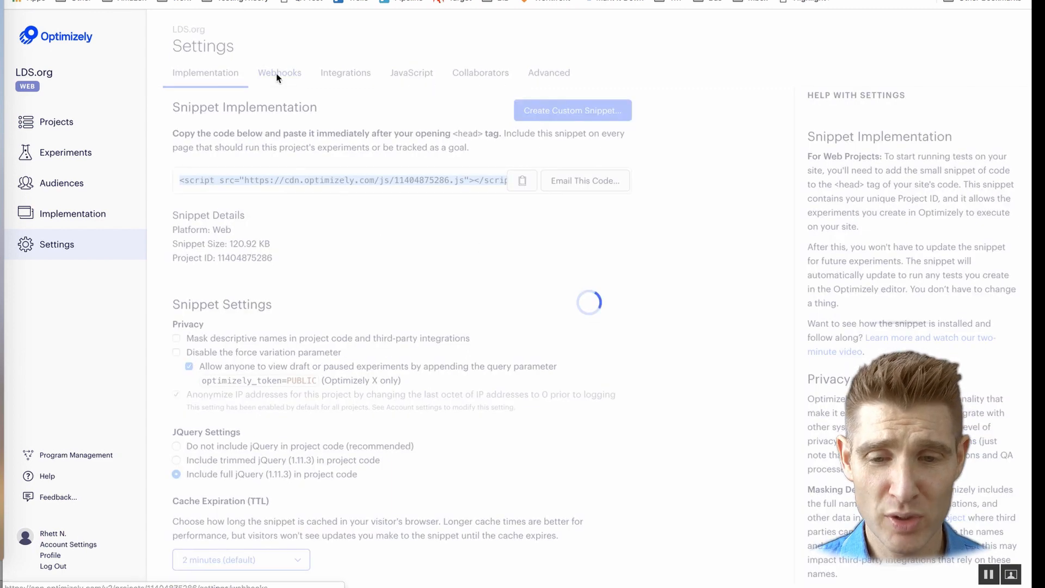
pyautogui.click(341, 79)
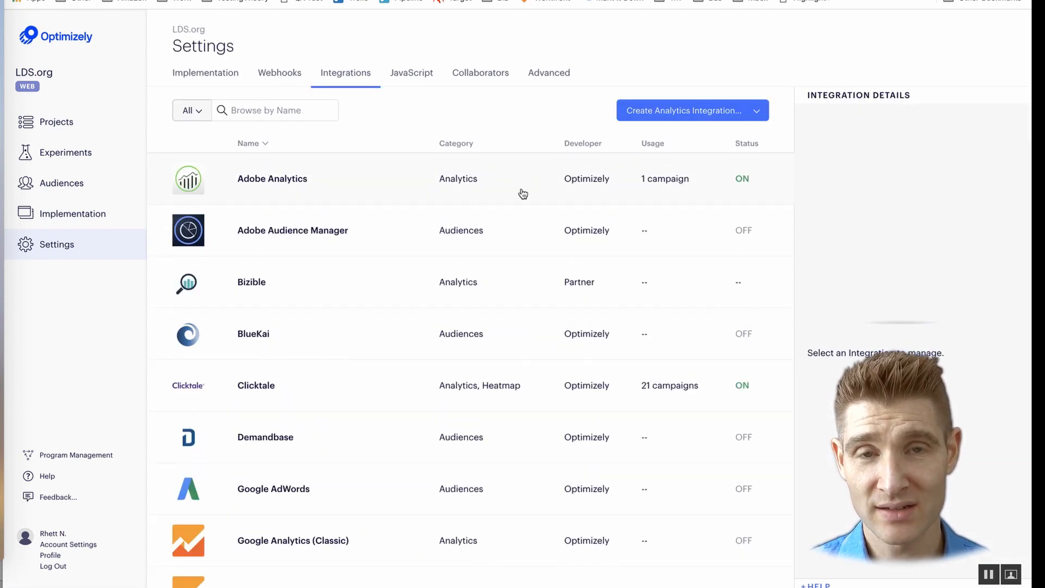
pyautogui.scroll(-3, 522, 193)
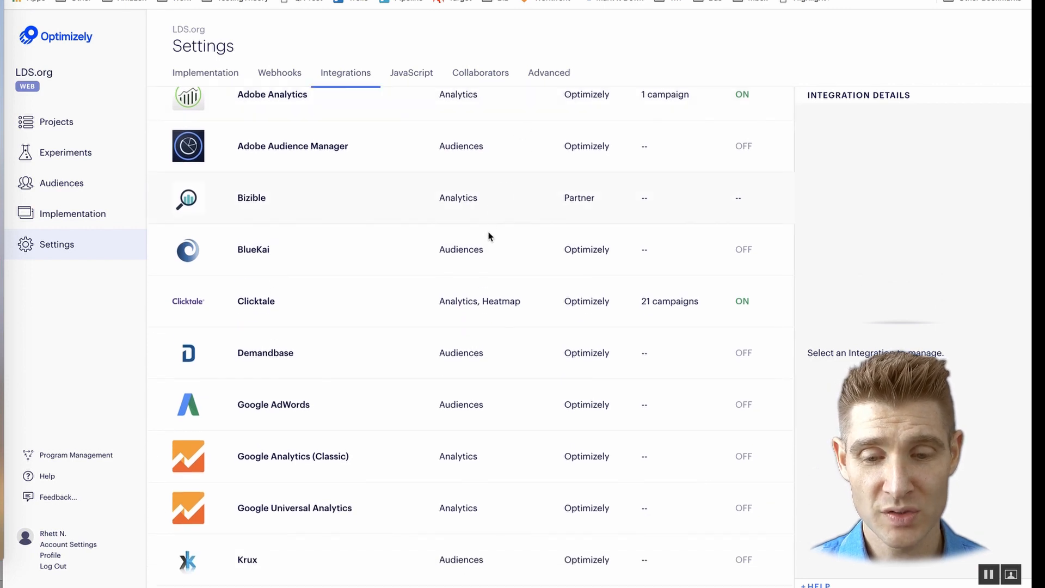
pyautogui.scroll(-1, 501, 348)
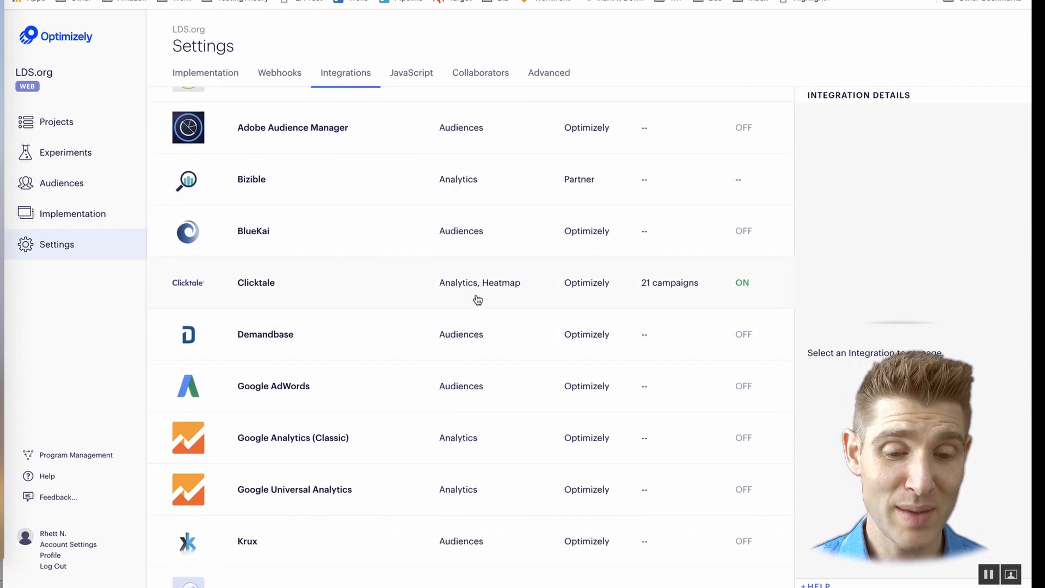
pyautogui.scroll(-5, 518, 283)
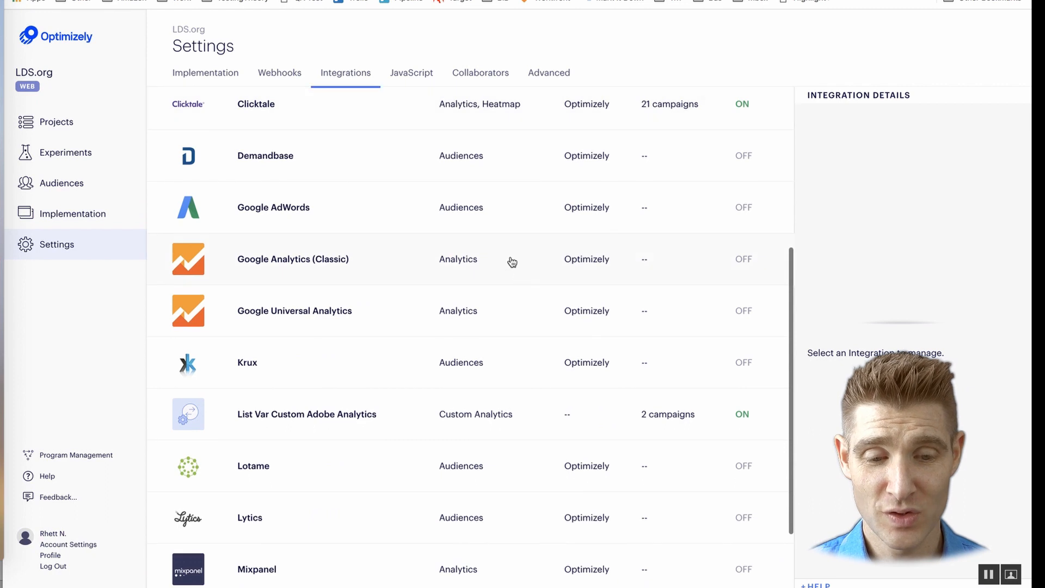
pyautogui.scroll(-3, 520, 343)
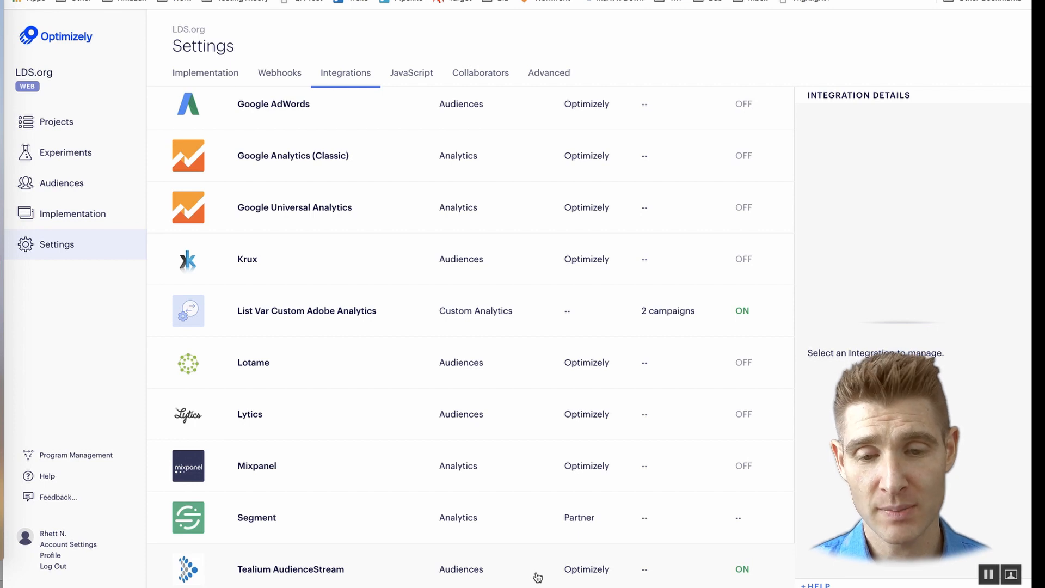
pyautogui.scroll(1, 537, 577)
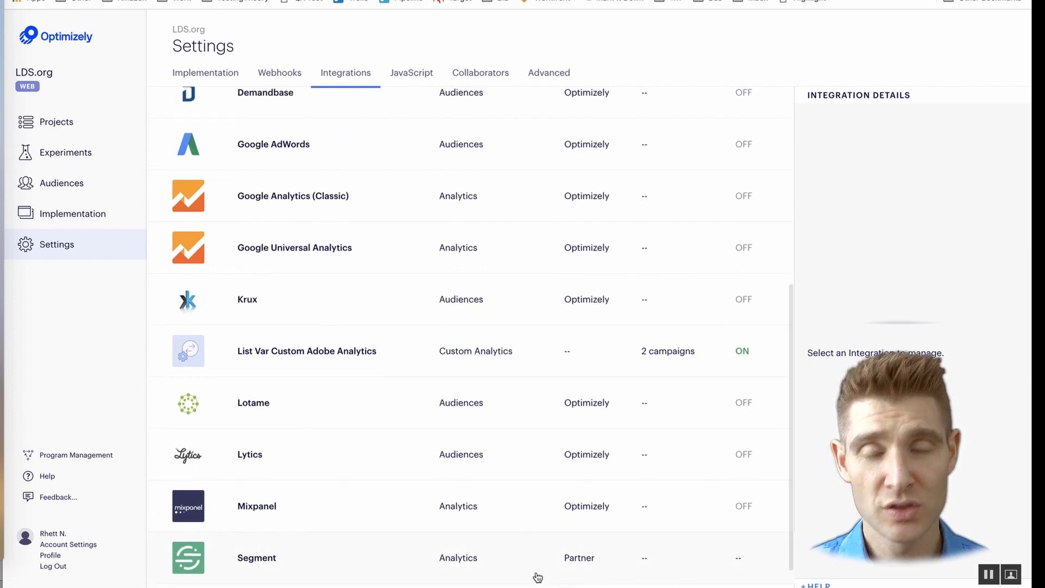
pyautogui.scroll(9, 513, 495)
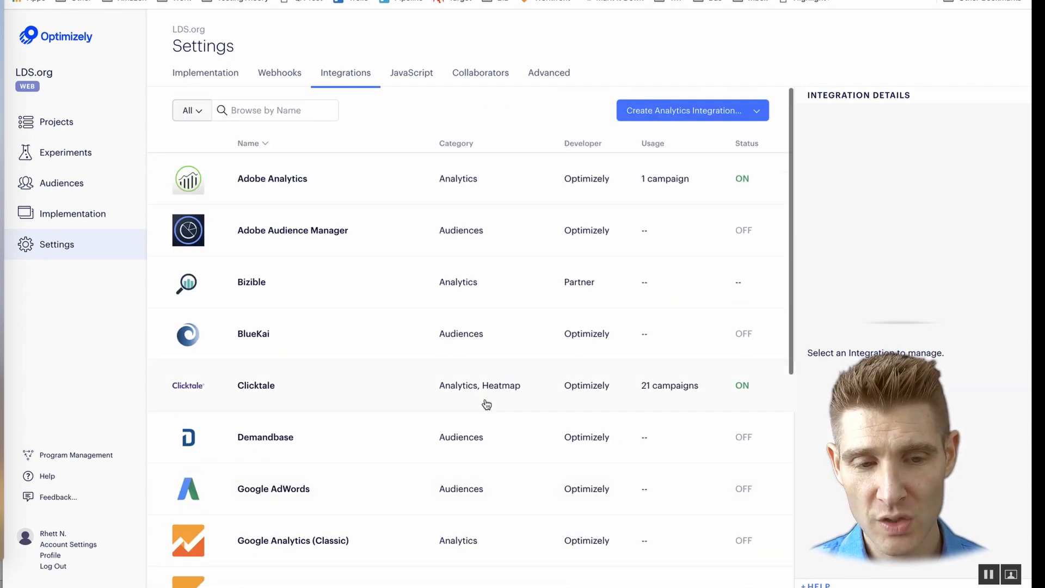
pyautogui.click(746, 113)
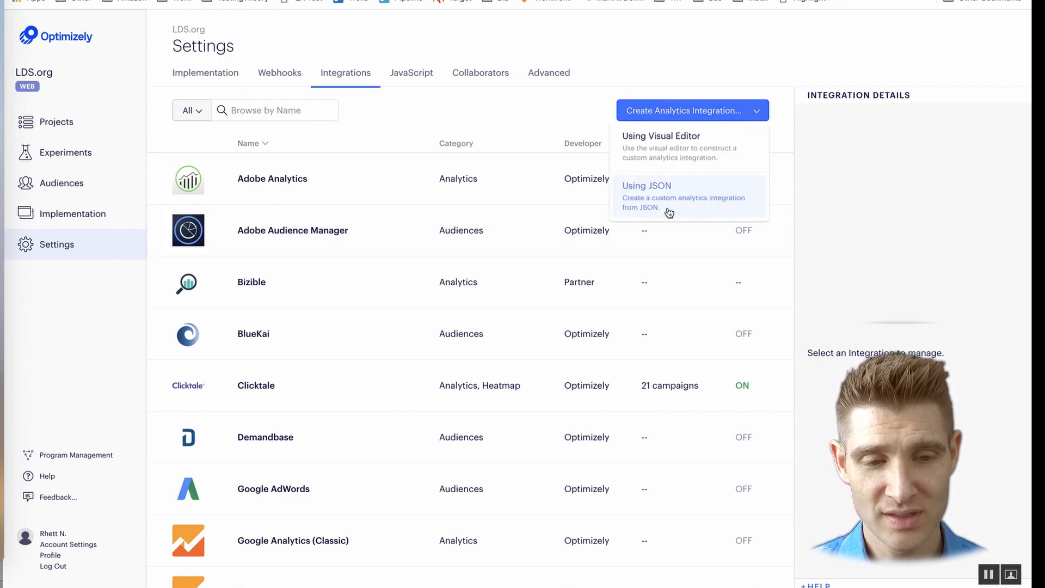
pyautogui.click(486, 117)
pyautogui.scroll(-7, 486, 117)
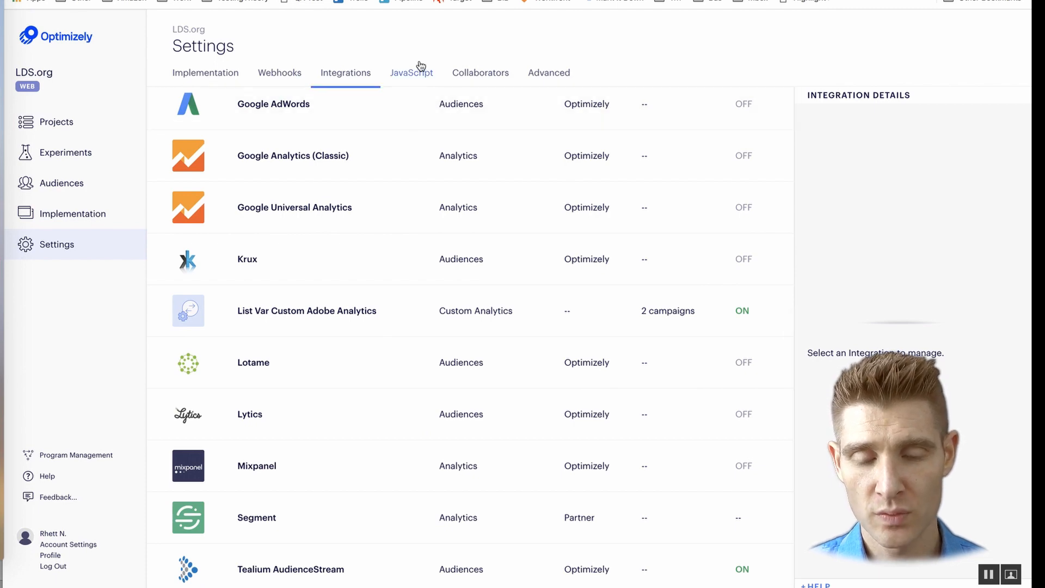
# Step: Review the project's JavaScript, its collaborators and its advanced settings
pyautogui.click(417, 84)
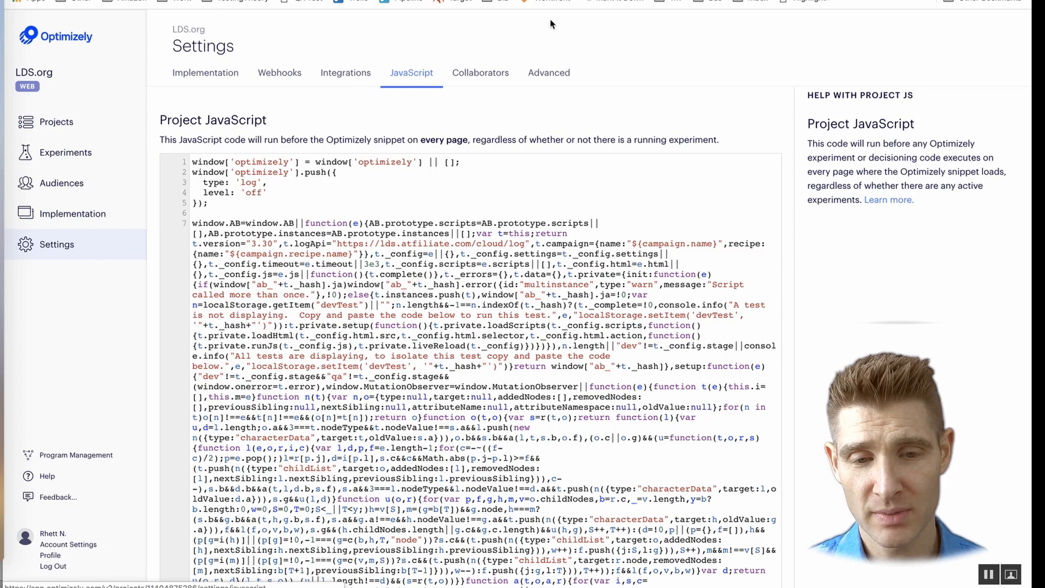
pyautogui.click(475, 75)
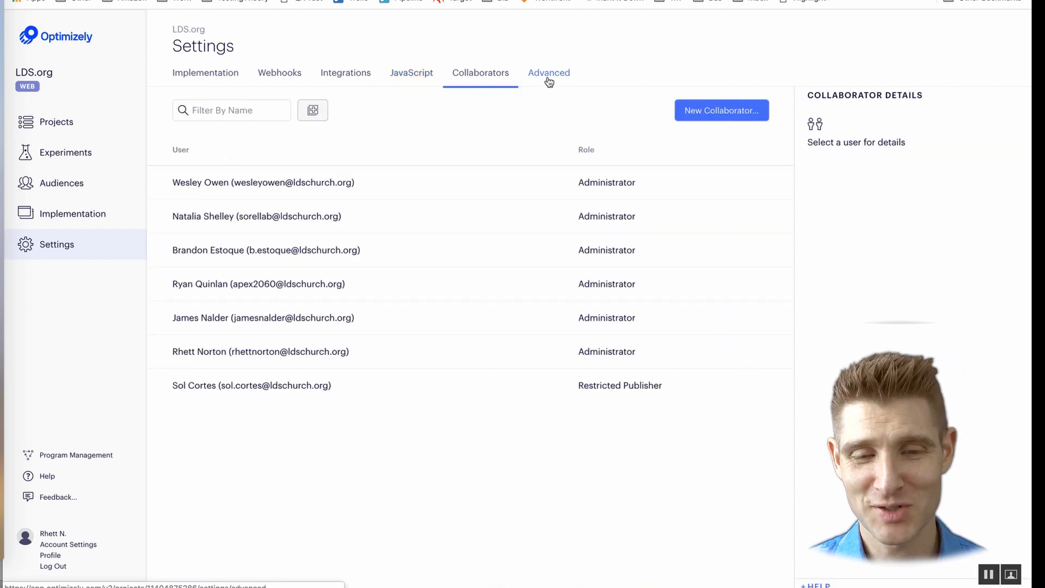
pyautogui.click(549, 76)
pyautogui.scroll(-4, 437, 251)
pyautogui.scroll(3, 437, 251)
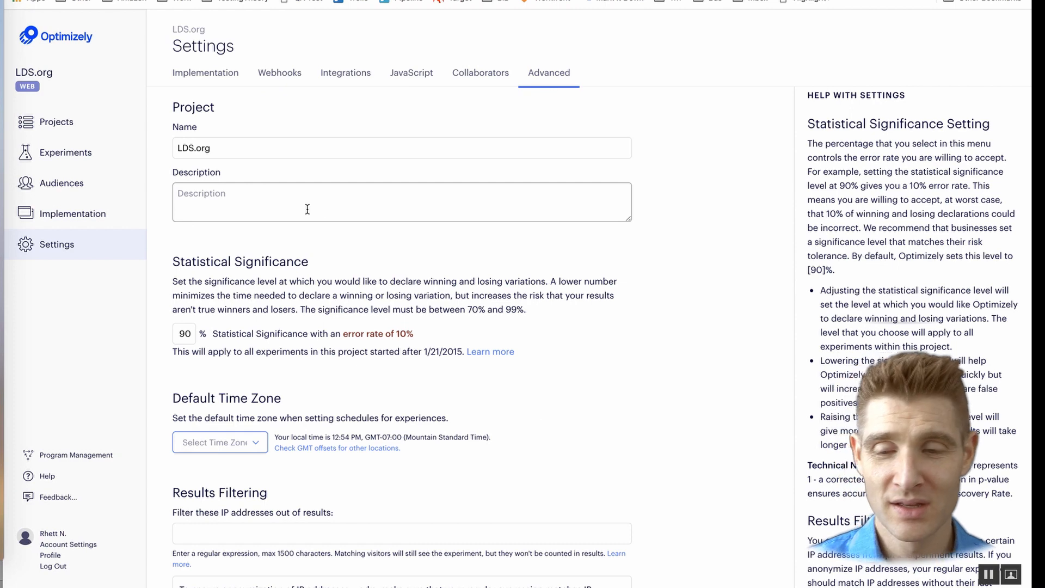
# Step: Start a new page in the project's implementation and name it "TT Landing Page"
pyautogui.click(113, 222)
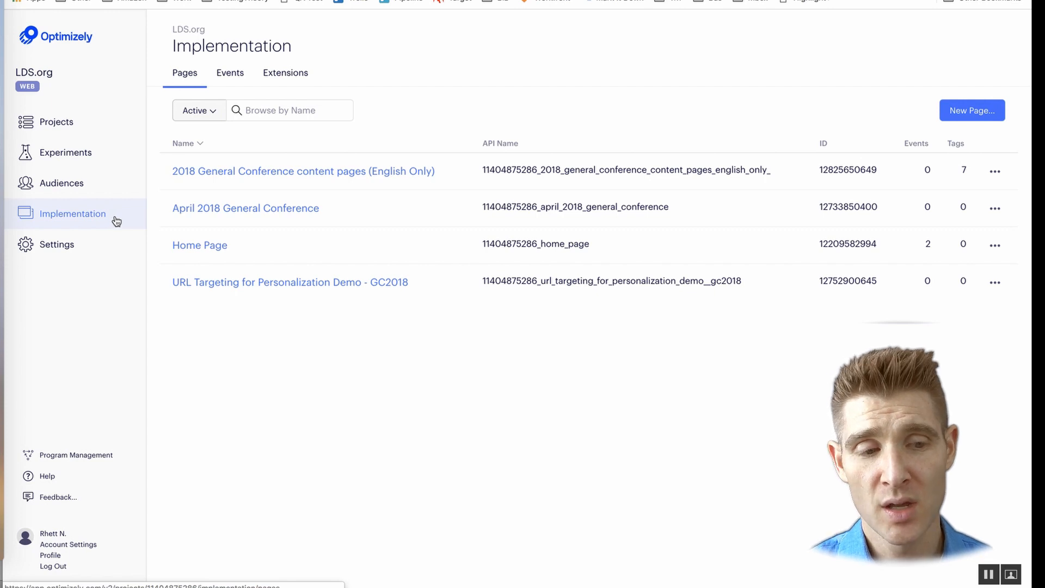
pyautogui.click(970, 111)
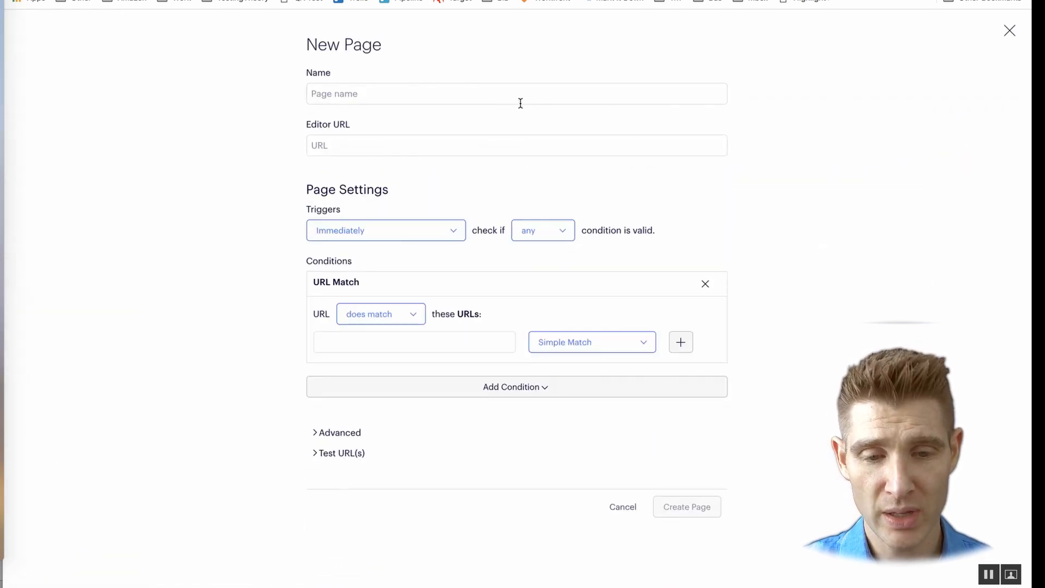
pyautogui.click(500, 99)
pyautogui.write('TT')
pyautogui.write(' H')
pyautogui.press('BackSpace')
pyautogui.write('Lan idn')
pyautogui.press('BackSpace')
pyautogui.press('BackSpace')
pyautogui.press('BackSpace')
pyautogui.press('BackSpace')
pyautogui.write('dnin')
pyautogui.press('BackSpace')
pyautogui.press('BackSpace')
pyautogui.press('BackSpace')
pyautogui.write('ing Page')
pyautogui.click(424, 142)
pyautogui.hotkey('ctrl', 'Tab')
pyautogui.hotkey('ctrl', 'shift', 'Tab')
pyautogui.write('https://www.testingtheory.com/hp.php')
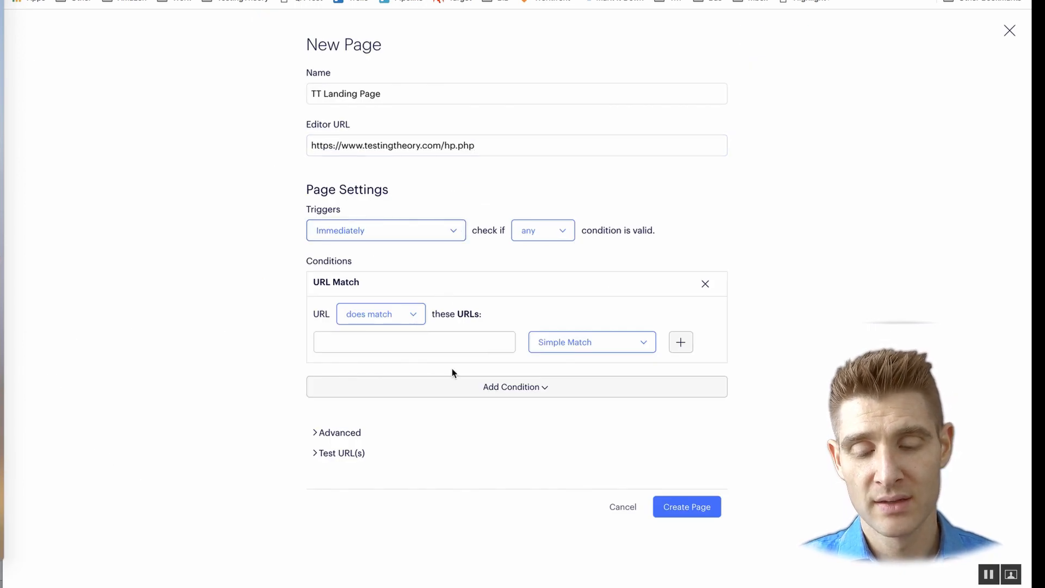
pyautogui.click(717, 503)
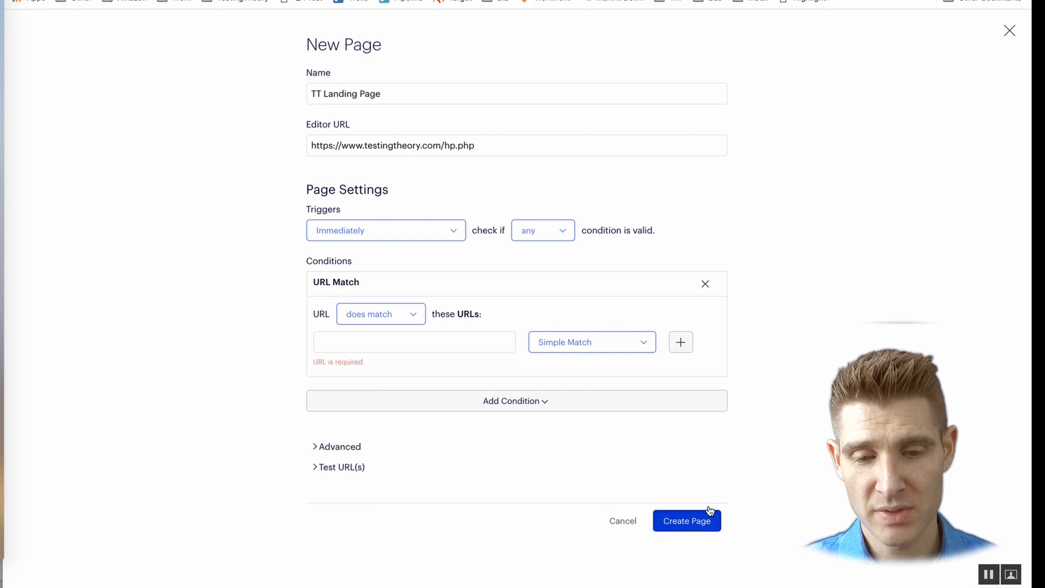
pyautogui.click(451, 343)
pyautogui.write('https://www.testingtheory.com/hp.php')
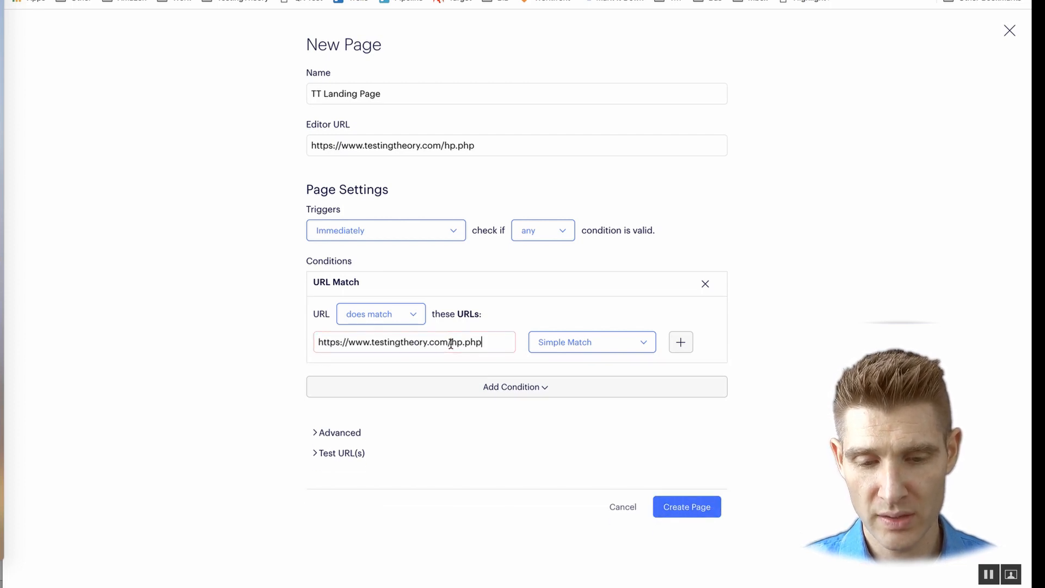
pyautogui.click(689, 506)
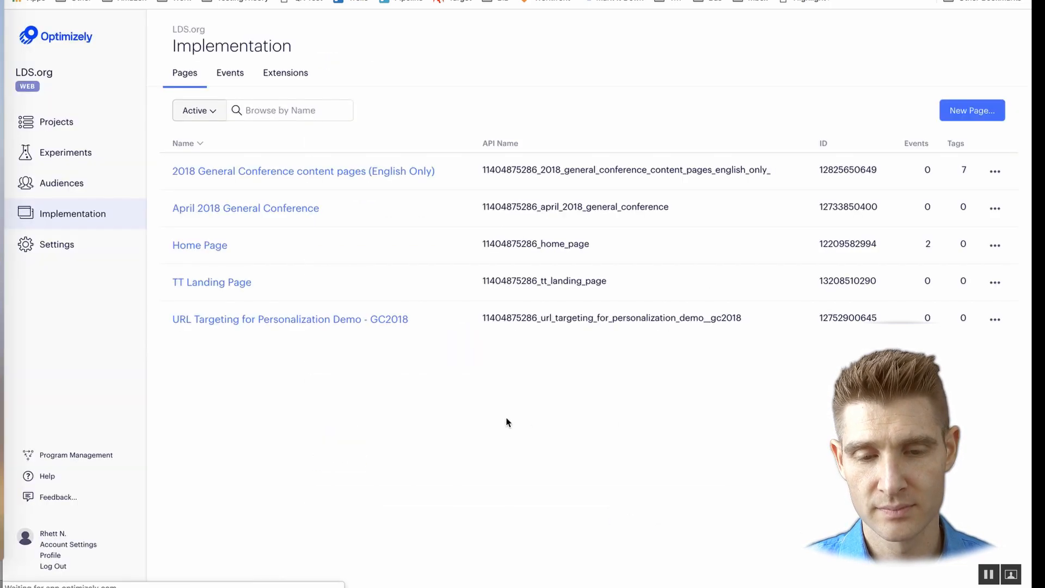
# Step: Open the TT Landing Page in the visual editor
pyautogui.click(223, 281)
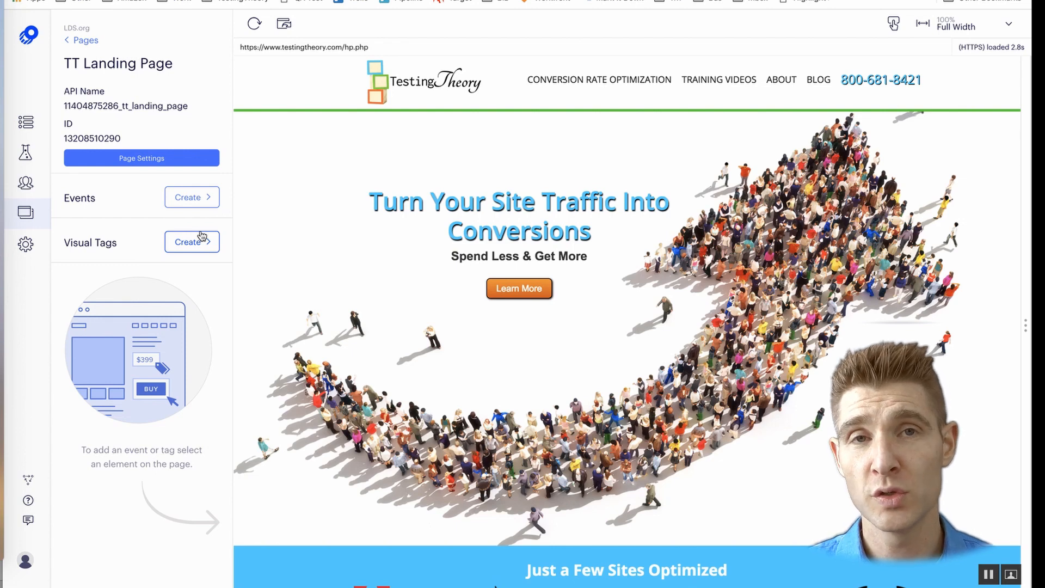
pyautogui.click(197, 200)
pyautogui.click(202, 164)
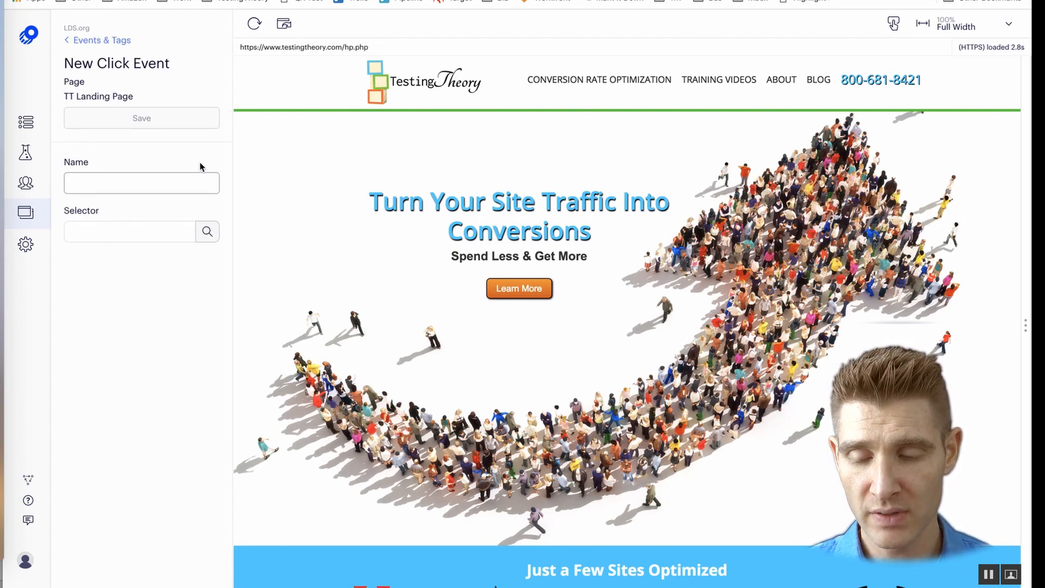
pyautogui.click(172, 185)
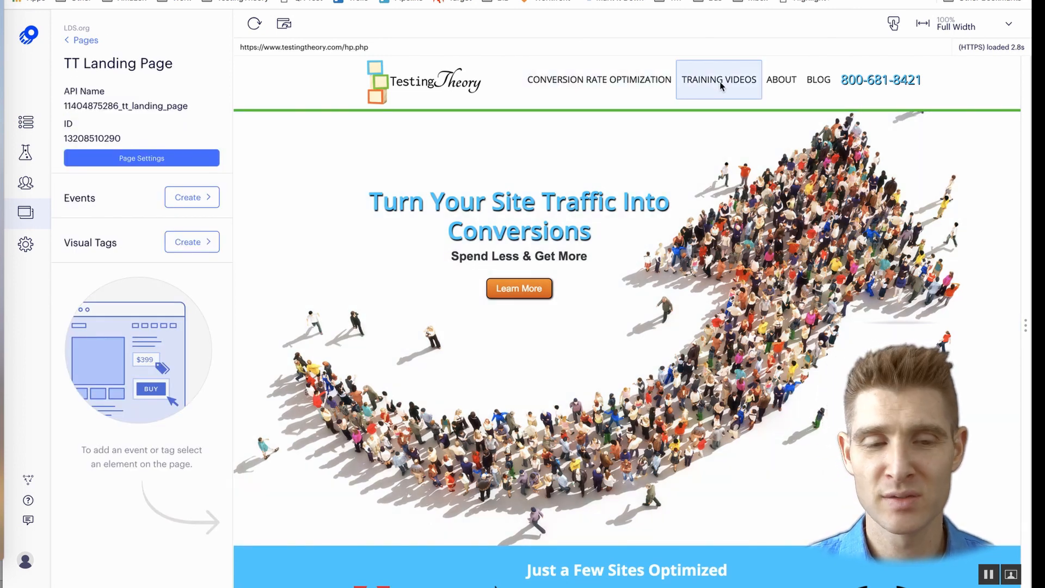
# Step: Add and save a click event named "Training Videos Click" on the landing page's Training Videos navigation link
pyautogui.click(720, 82)
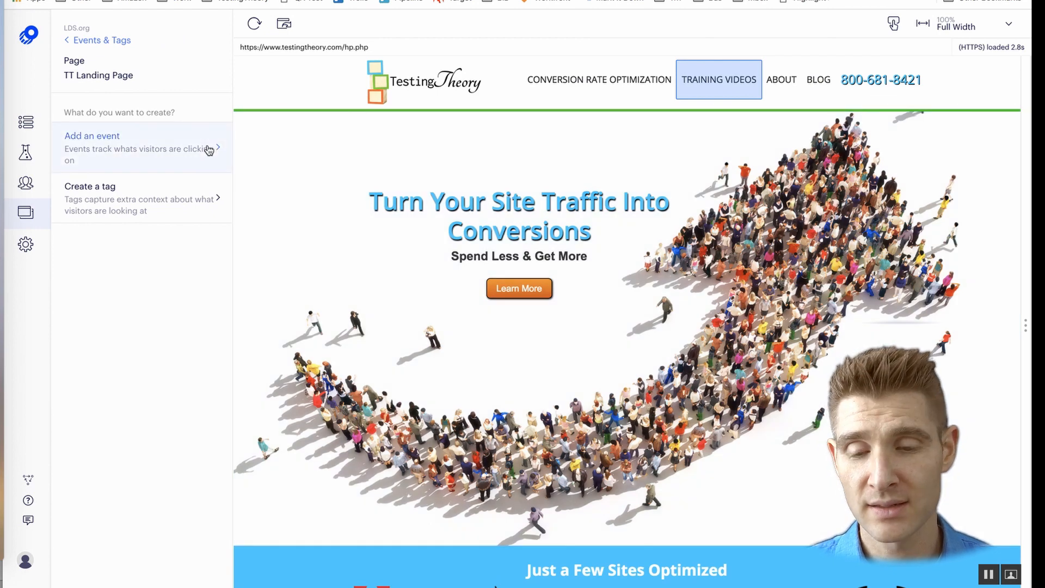
pyautogui.click(209, 150)
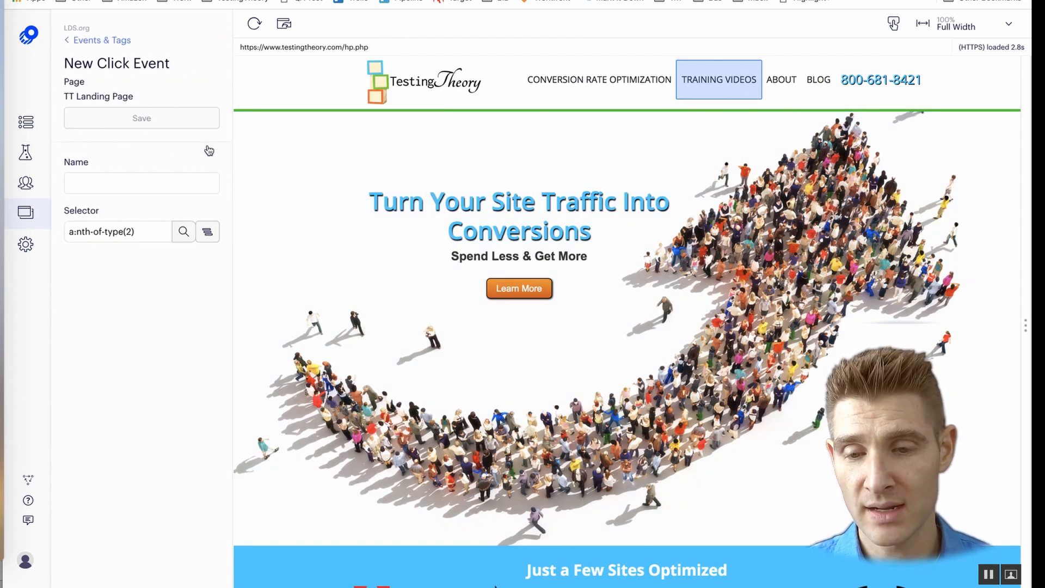
pyautogui.click(116, 188)
pyautogui.write('Tar')
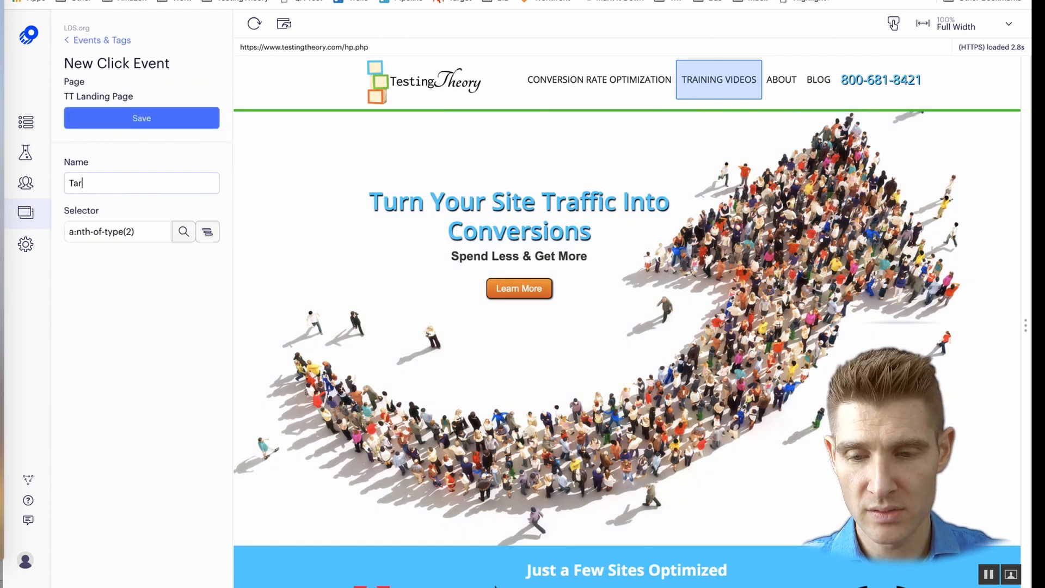
pyautogui.write('raining Videos Click')
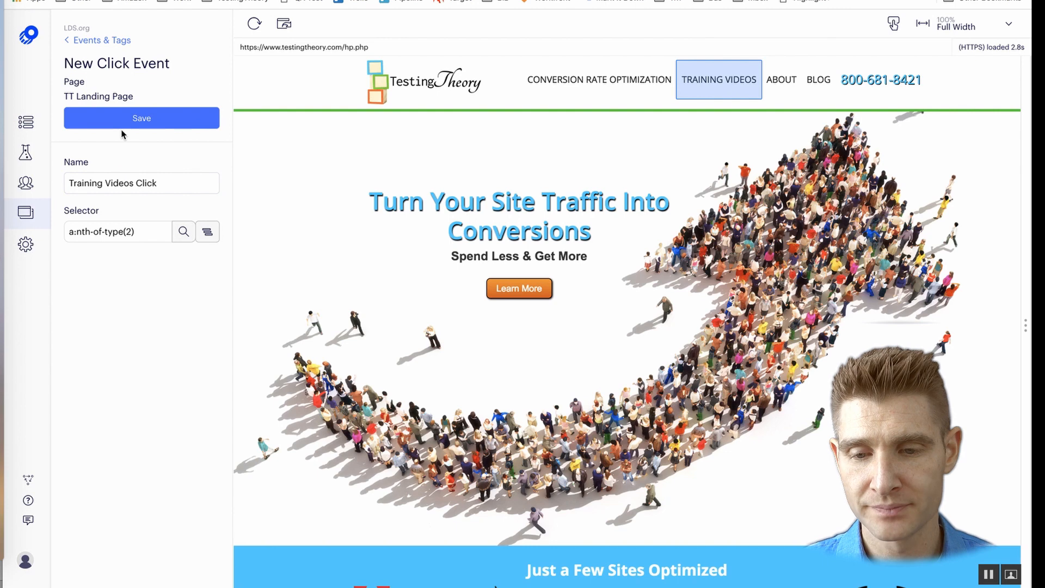
pyautogui.click(126, 121)
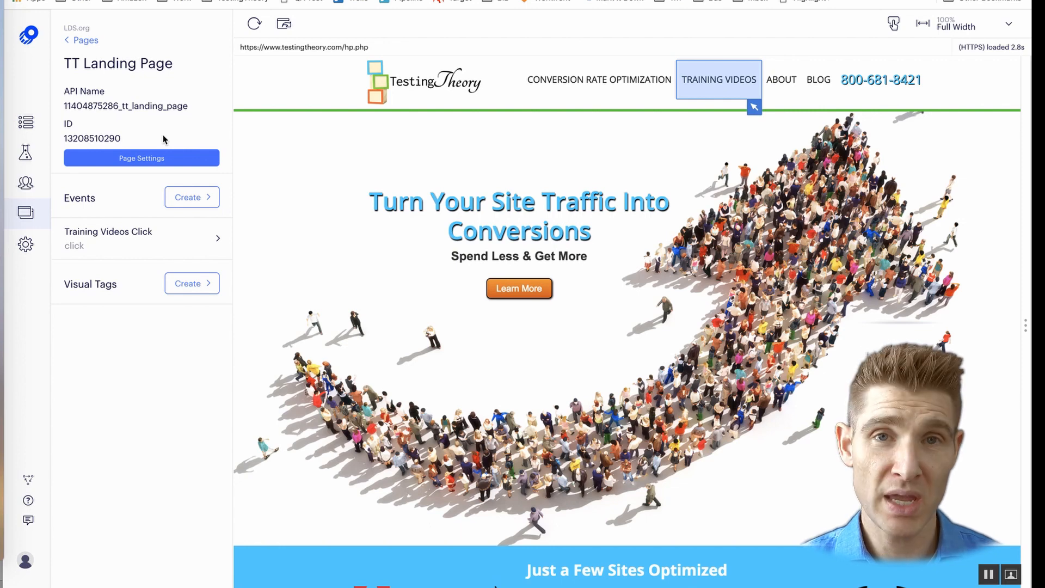
# Step: Return to the implementation overview and review the project's events and extensions
pyautogui.click(93, 44)
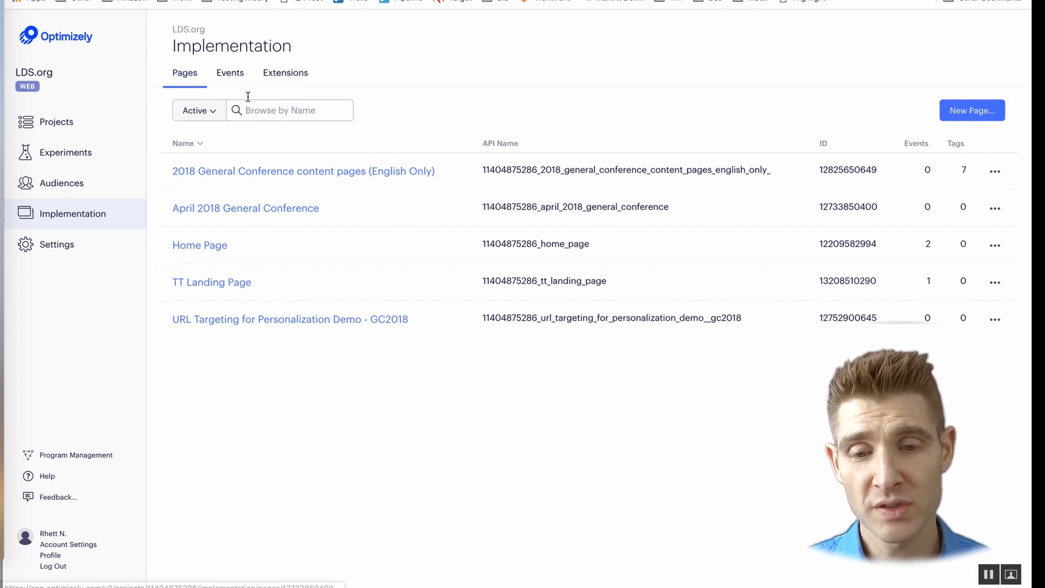
pyautogui.click(237, 75)
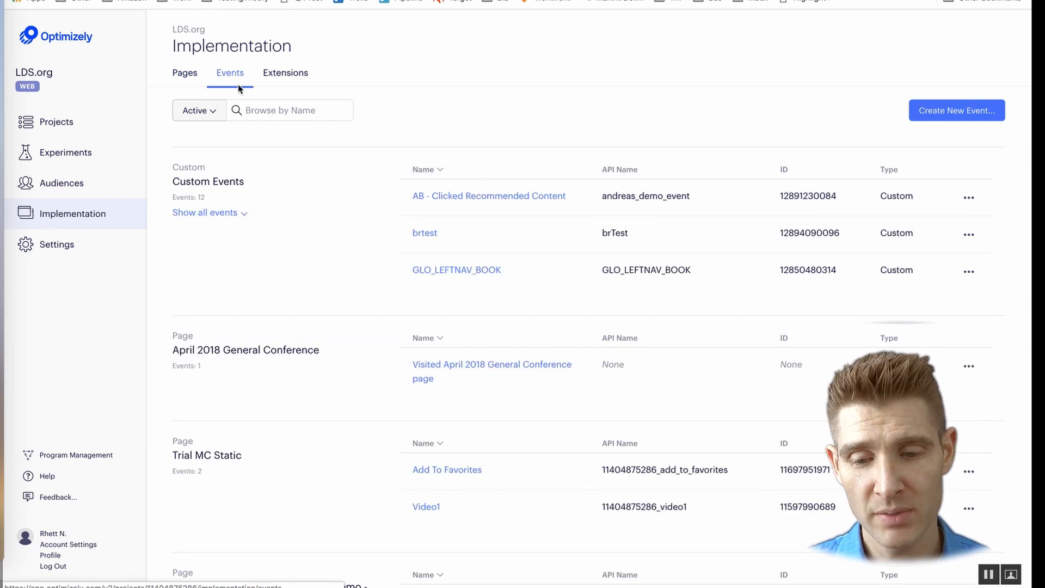
pyautogui.scroll(-7, 301, 314)
pyautogui.scroll(7, 301, 315)
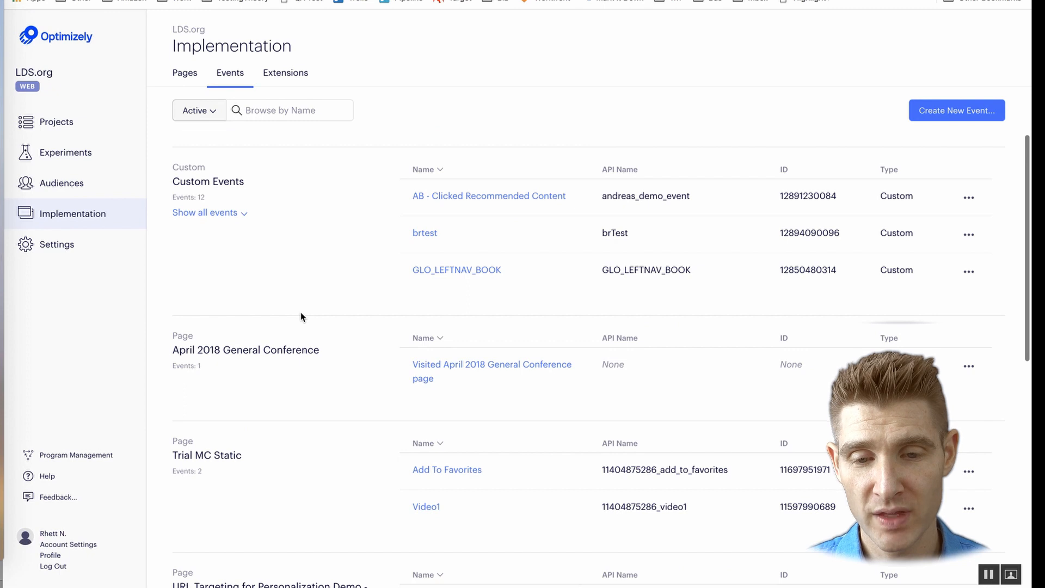
pyautogui.click(282, 72)
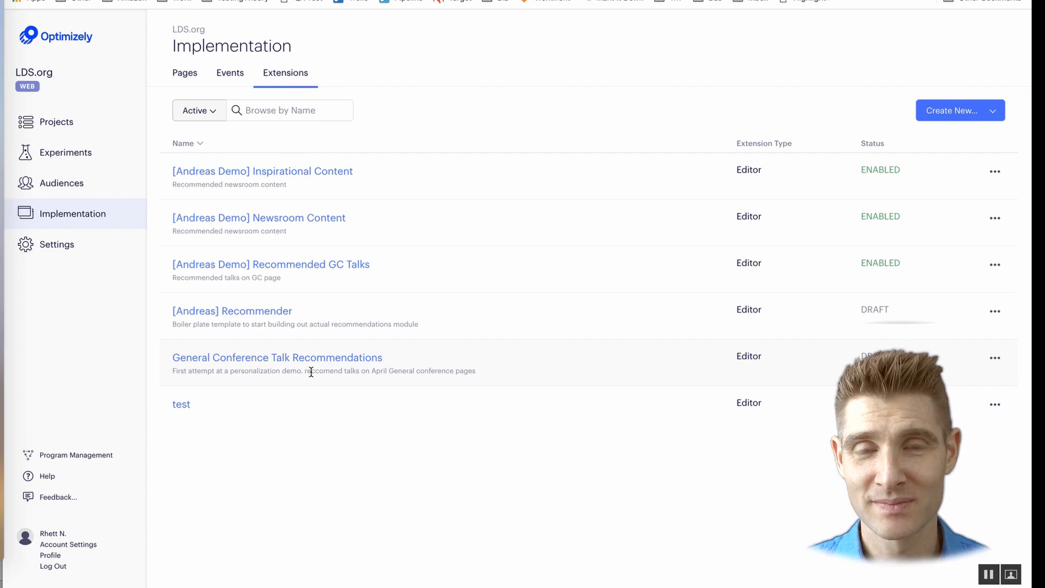
# Step: Start a new A/B test from the experiments overview and name it "CTA Destination"
pyautogui.click(71, 153)
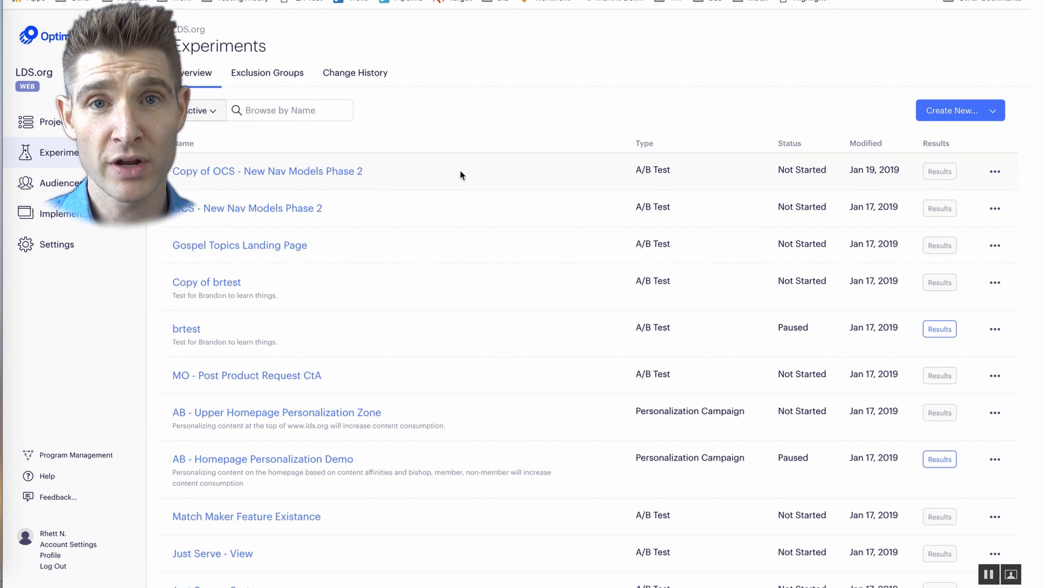
pyautogui.click(979, 117)
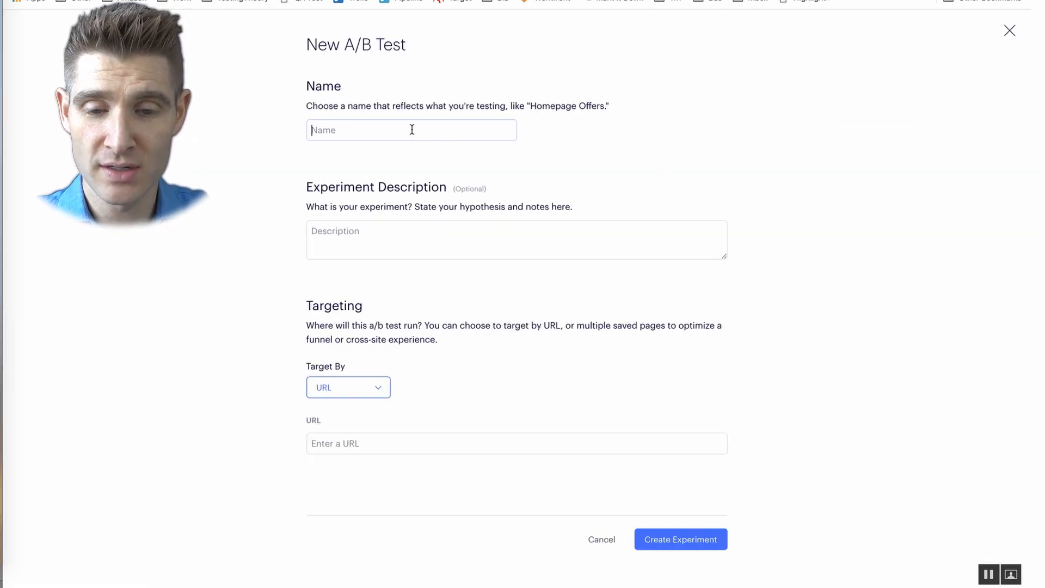
pyautogui.write('CTA ')
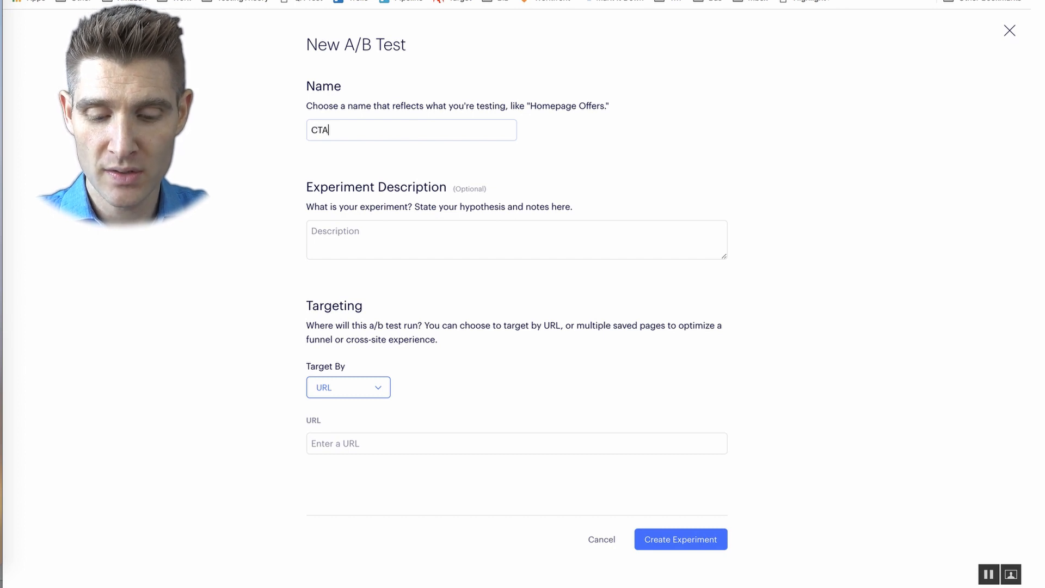
pyautogui.write('Desit')
pyautogui.write('nation')
# Step: Enter the description "Change the destination for the CTA click from Home Page" and extend the name to "Home Page CTA Destination"
pyautogui.click(430, 226)
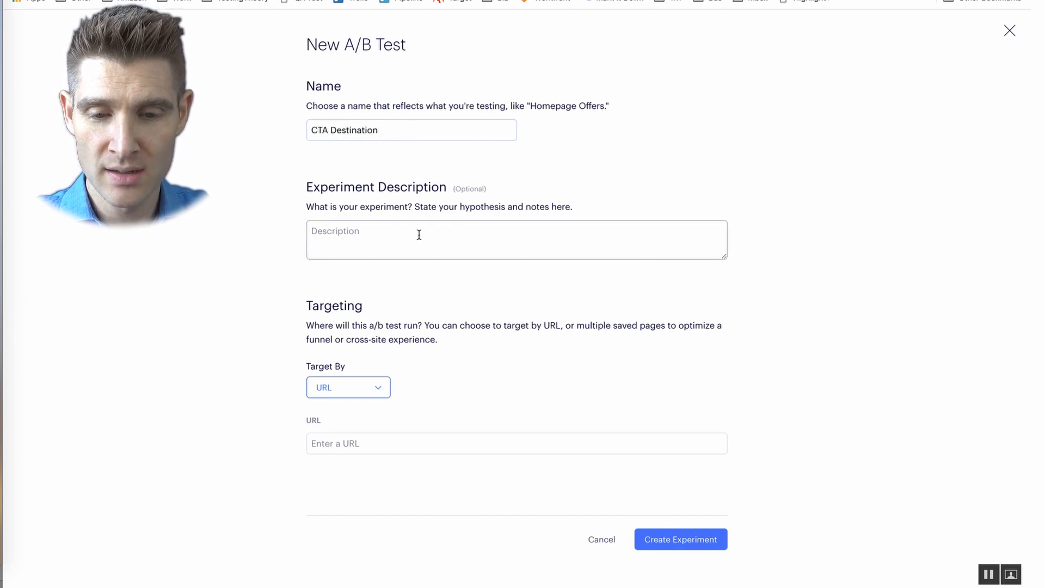
pyautogui.write('Change the dest')
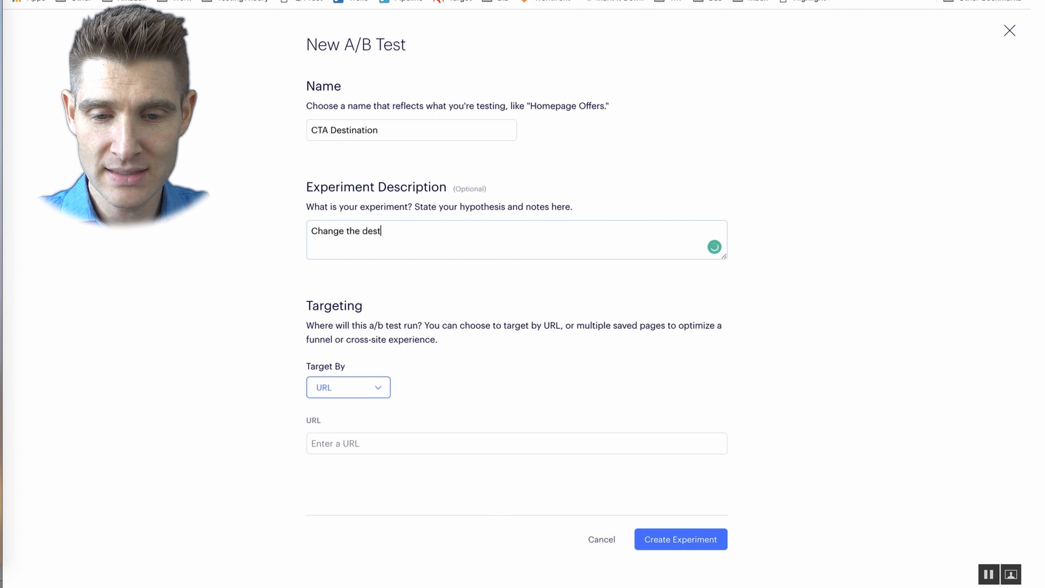
pyautogui.write('ination for the CTA click from Home Page')
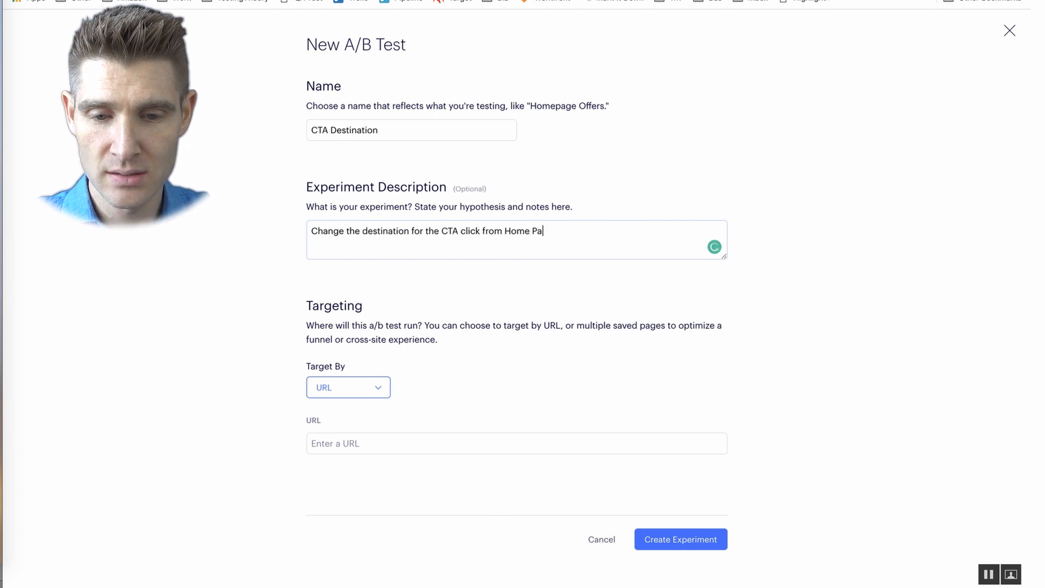
pyautogui.click(309, 129)
pyautogui.write('Home Page')
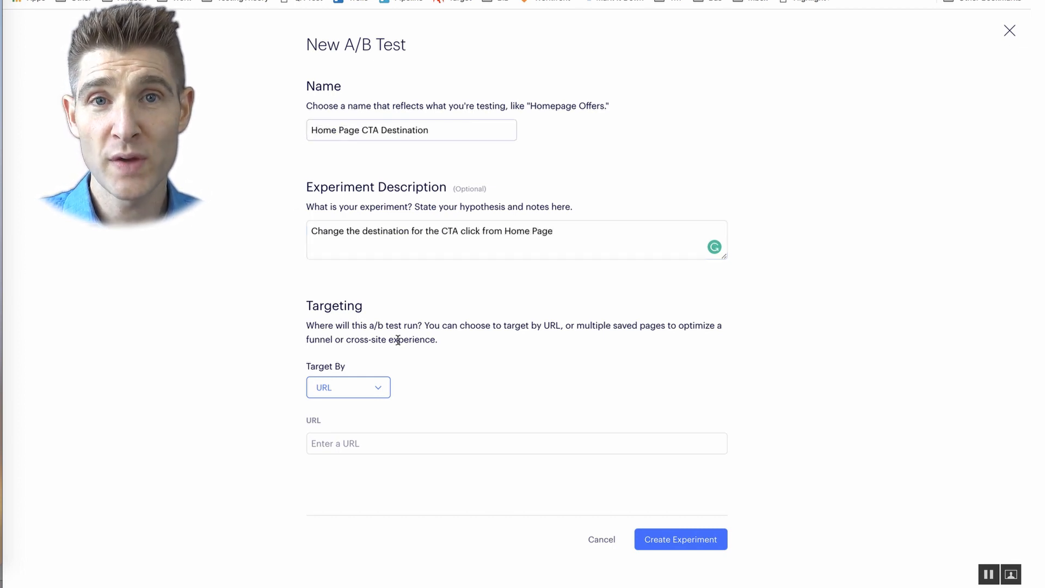
pyautogui.click(380, 438)
pyautogui.write('https://www.lds.org/?lang=eng')
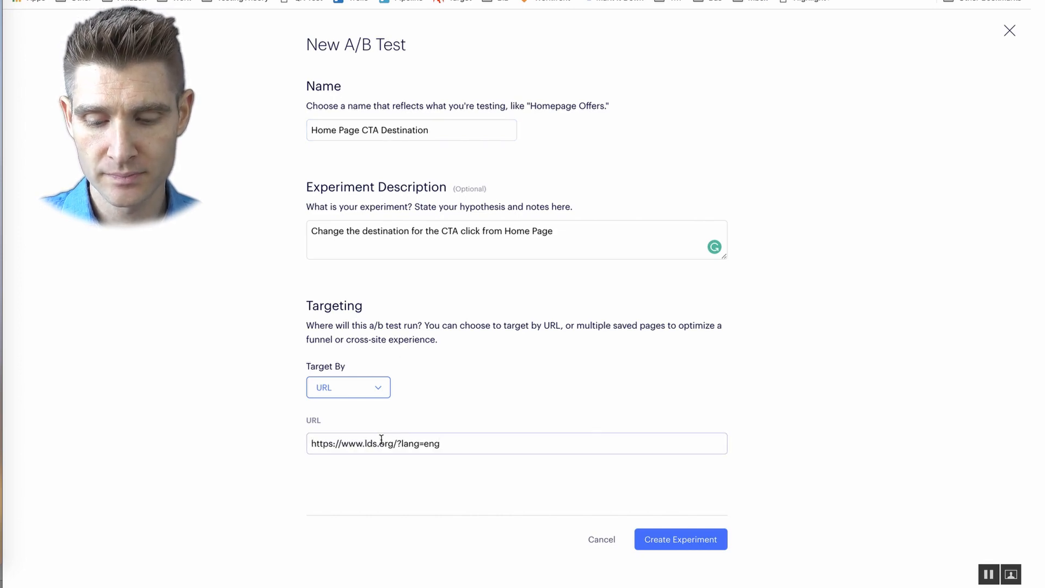
pyautogui.press('super+z')
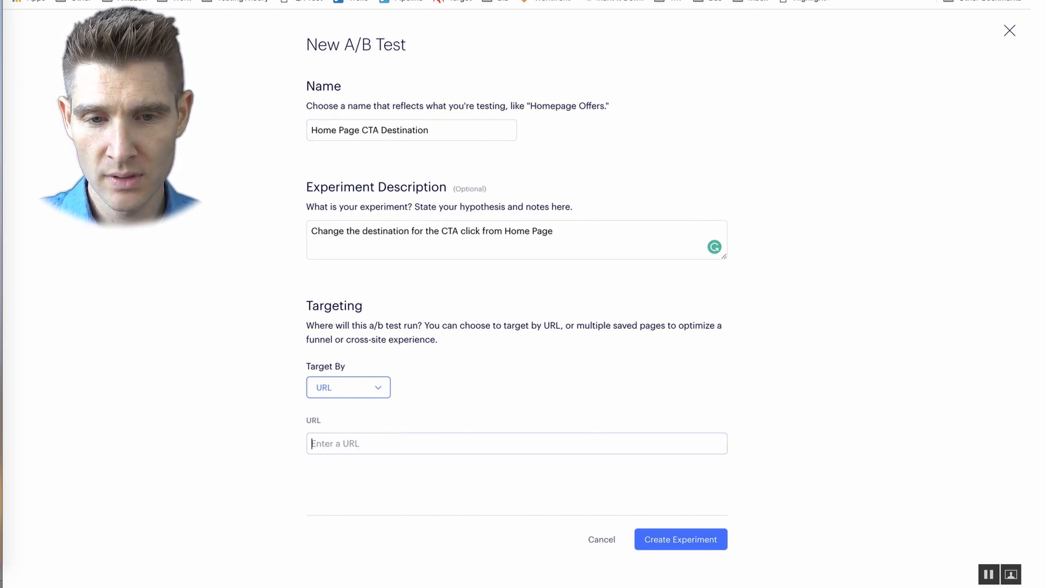
pyautogui.click(408, 0)
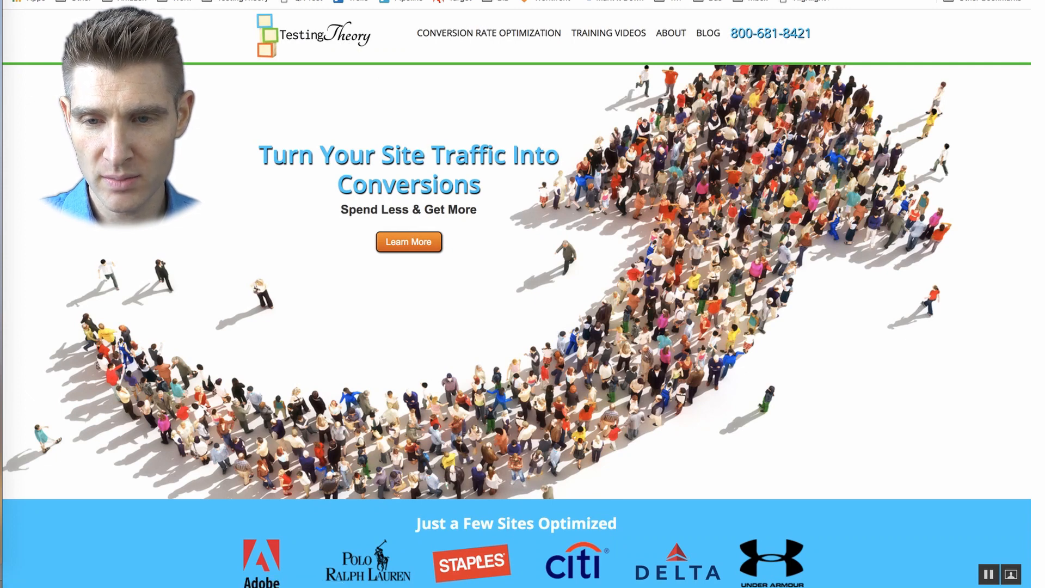
pyautogui.click(408, 0)
pyautogui.write('https://www.testingtheory.com/')
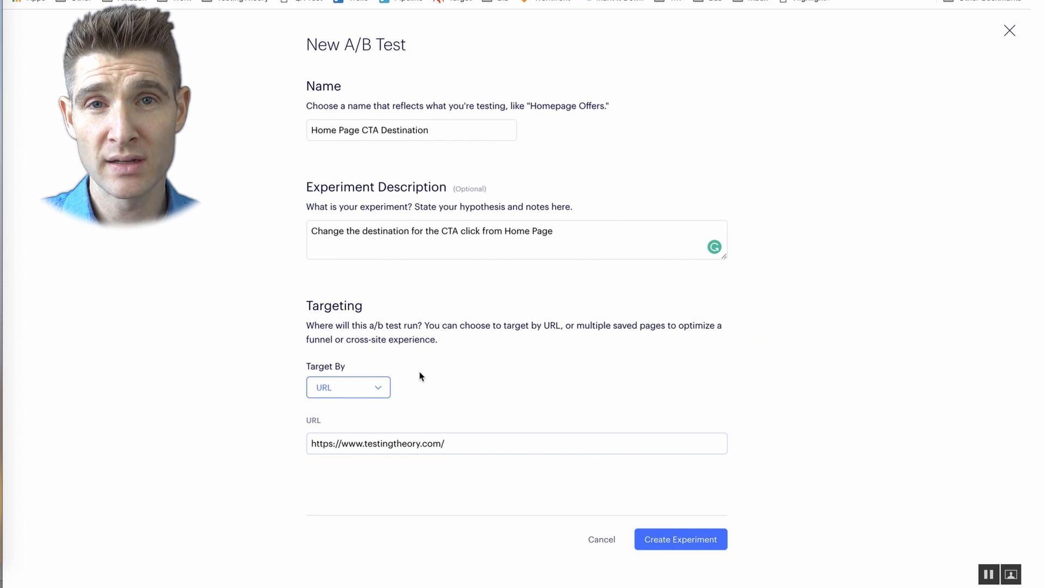
pyautogui.click(678, 538)
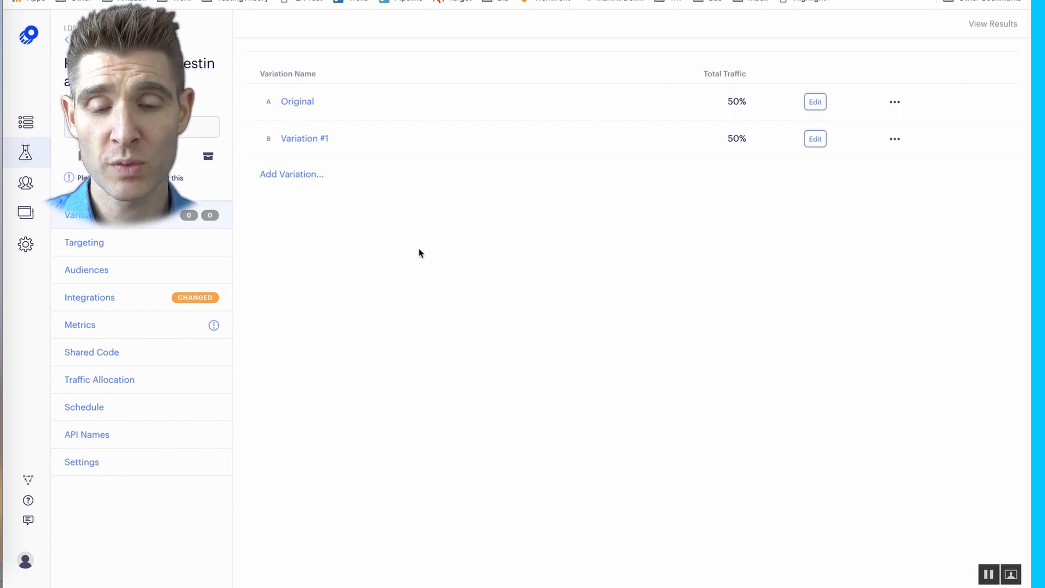
# Step: Open Variation #1 in the editor and start an element change on the hero section's Learn More button
pyautogui.click(308, 139)
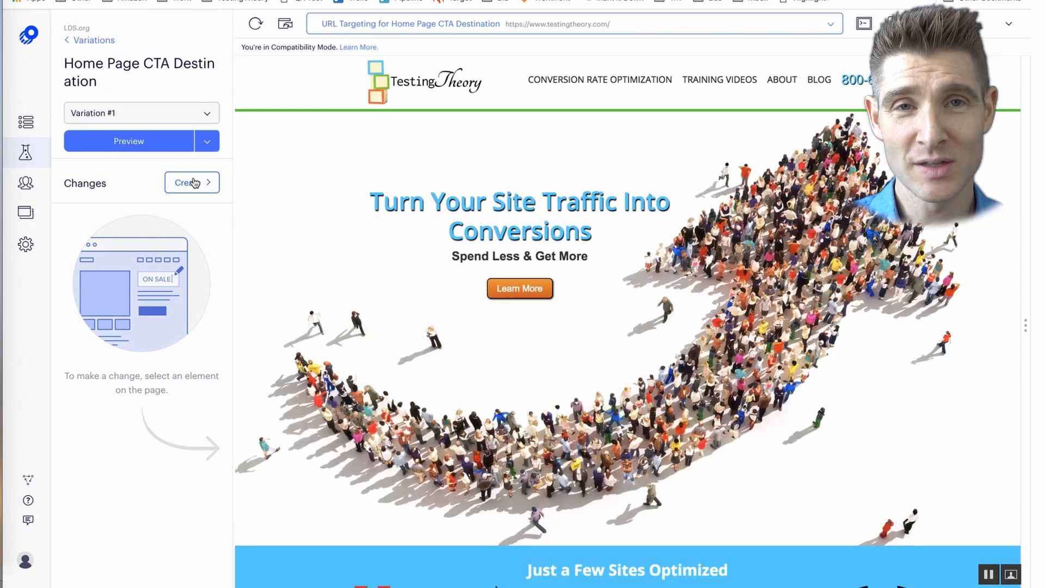
pyautogui.click(194, 183)
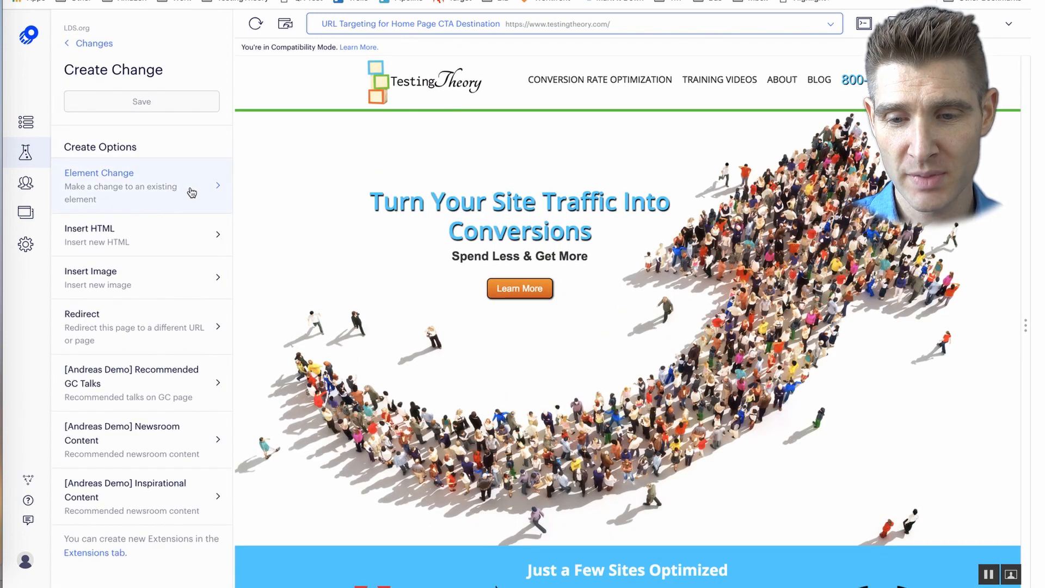
pyautogui.click(192, 192)
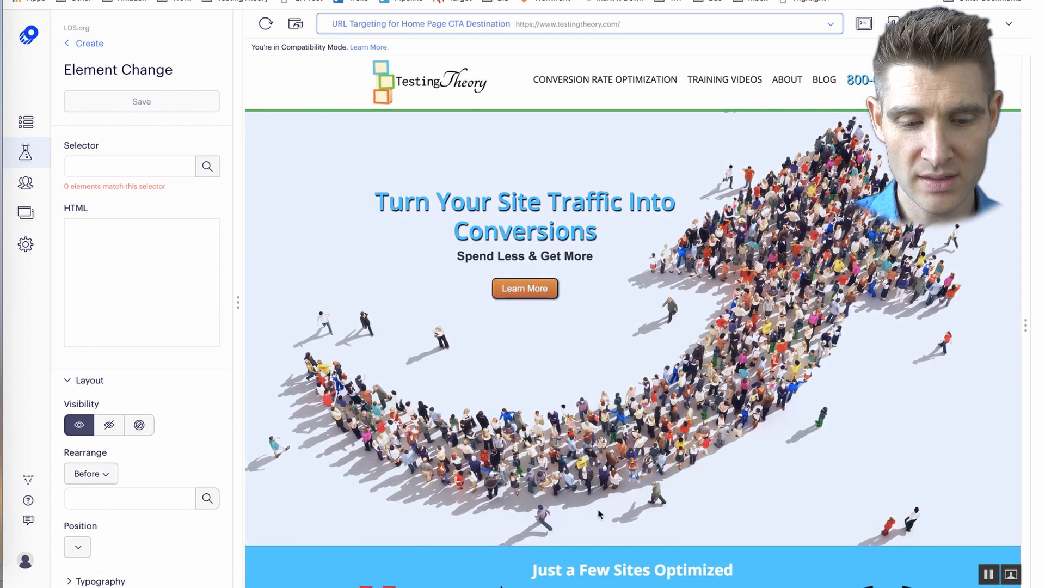
pyautogui.scroll(-2, 561, 584)
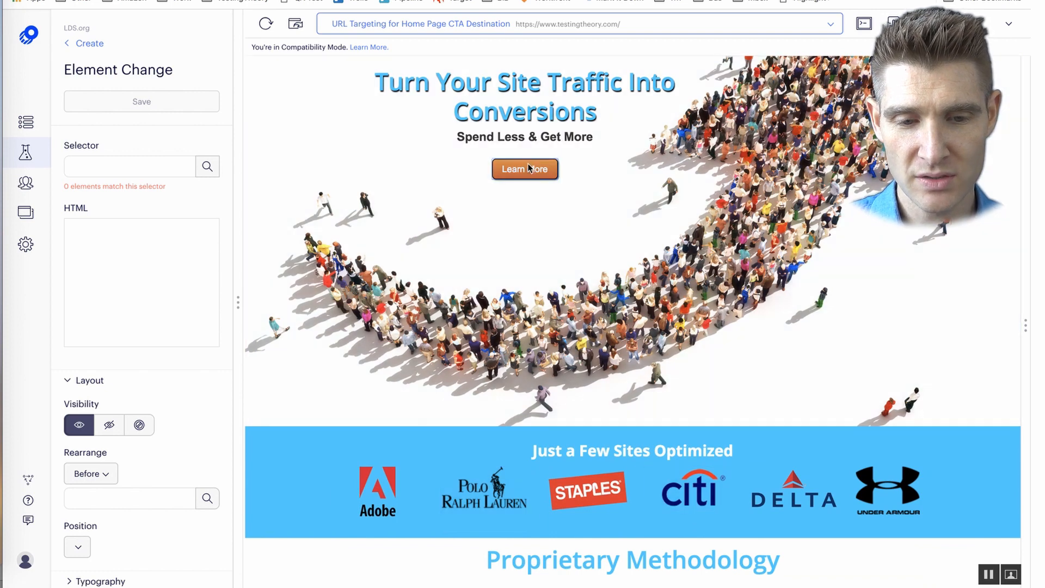
pyautogui.click(527, 166)
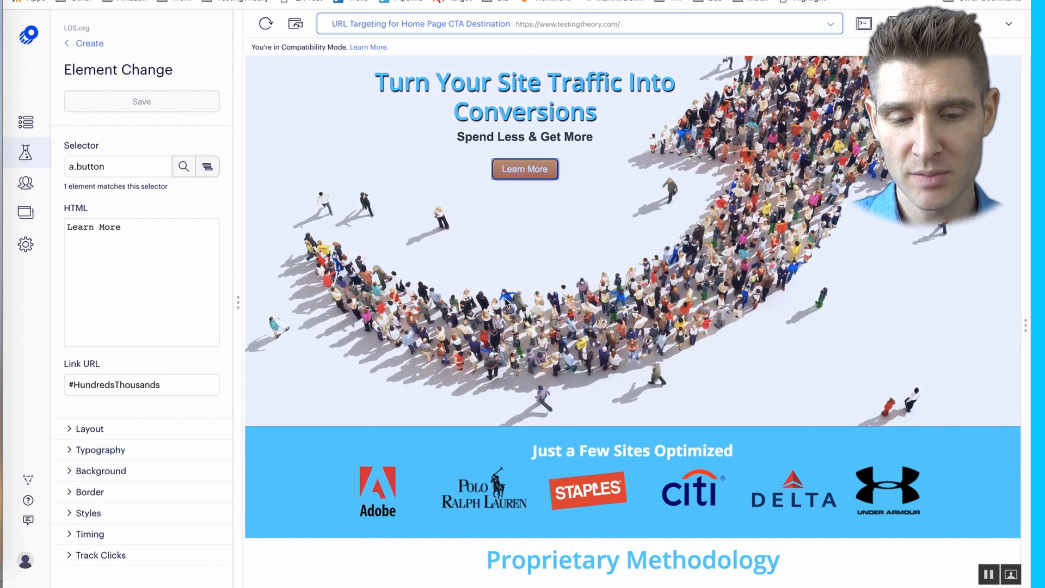
pyautogui.scroll(-9, 505, 301)
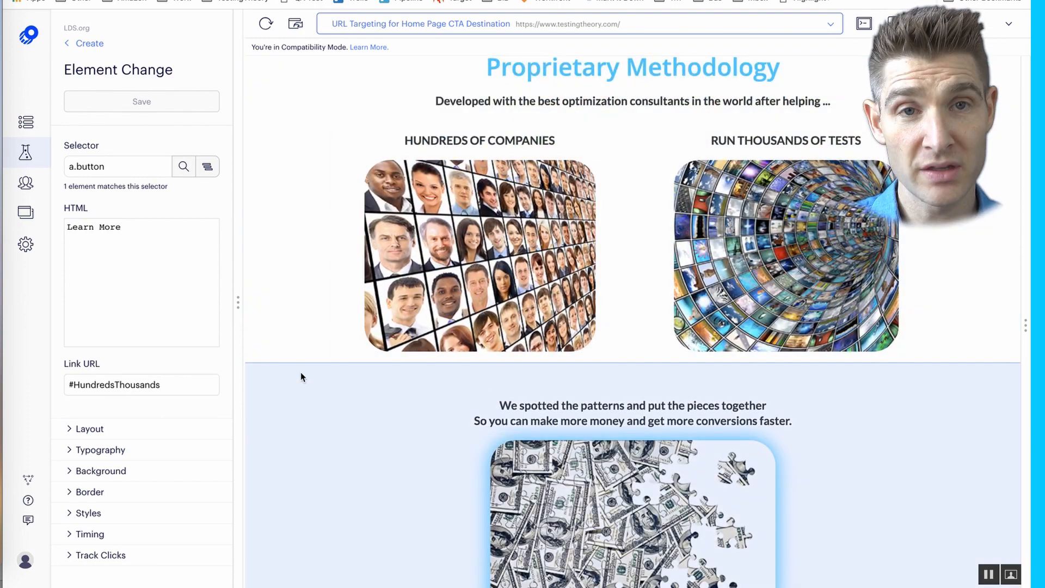
pyautogui.scroll(10, 300, 371)
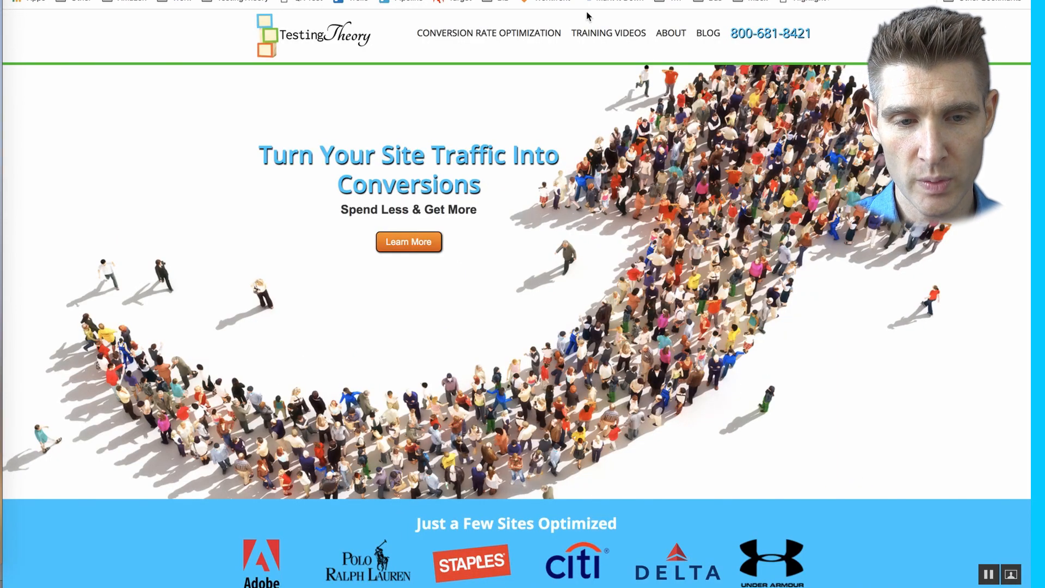
# Step: Browse from the Testing Theory home page through Training Videos to find the all-courses page address
pyautogui.click(618, 31)
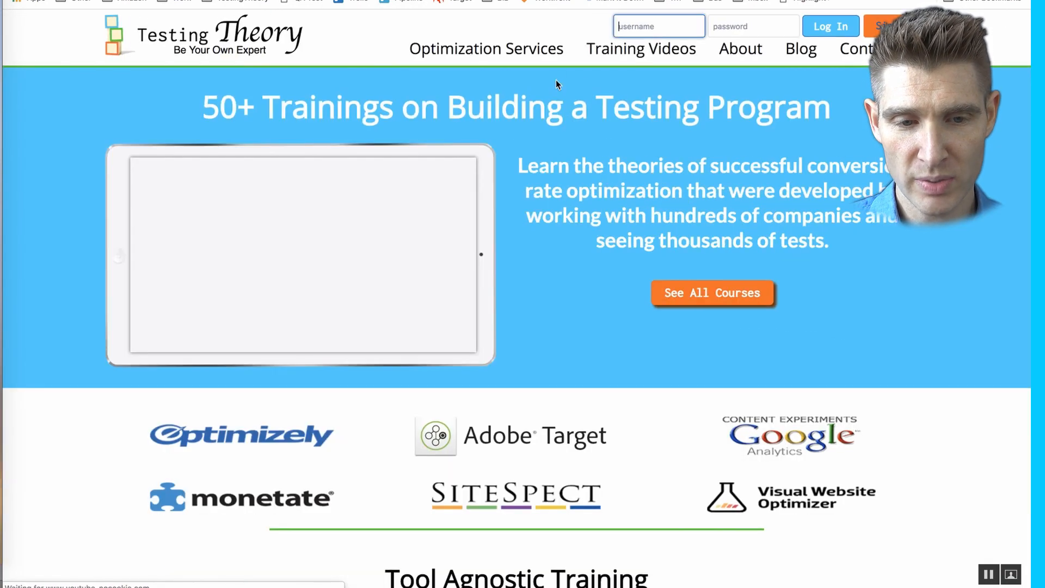
pyautogui.moveTo(631, 52)
pyautogui.click(618, 76)
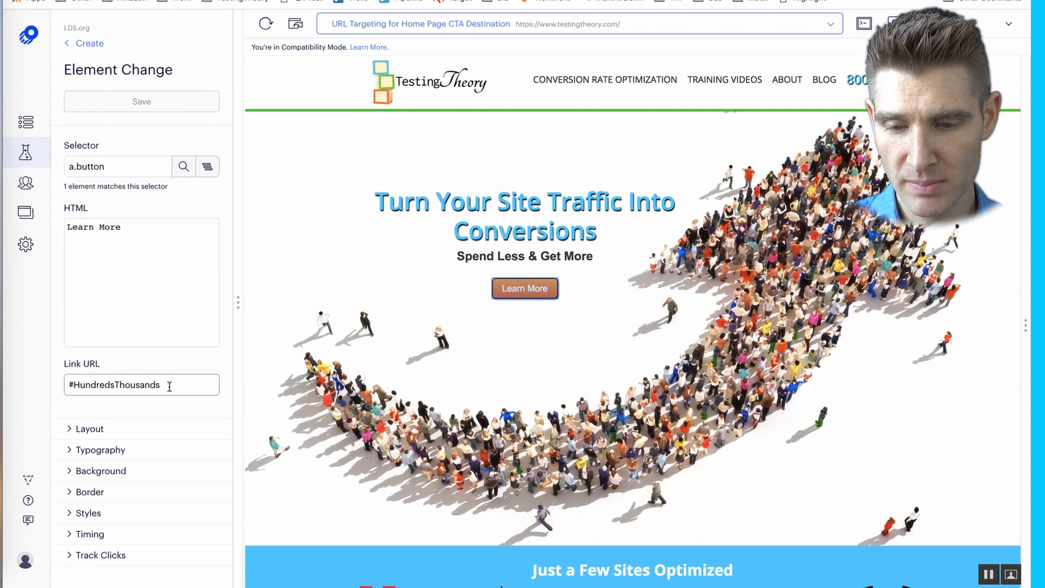
pyautogui.doubleClick(164, 384)
pyautogui.hotkey('ctrl', 'a')
pyautogui.write('https://www.testingtheory.com/all-courses.php')
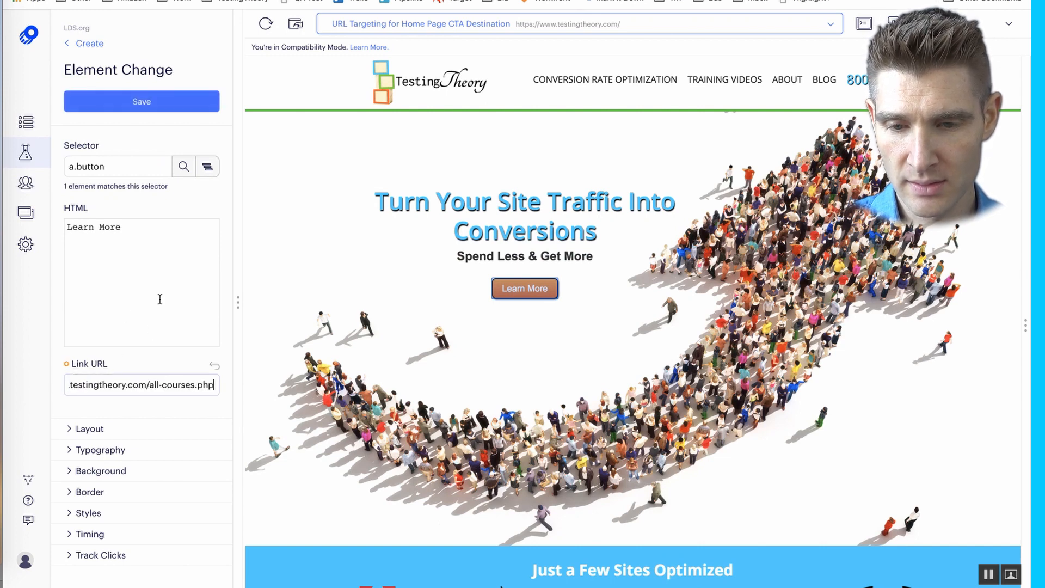
pyautogui.click(155, 108)
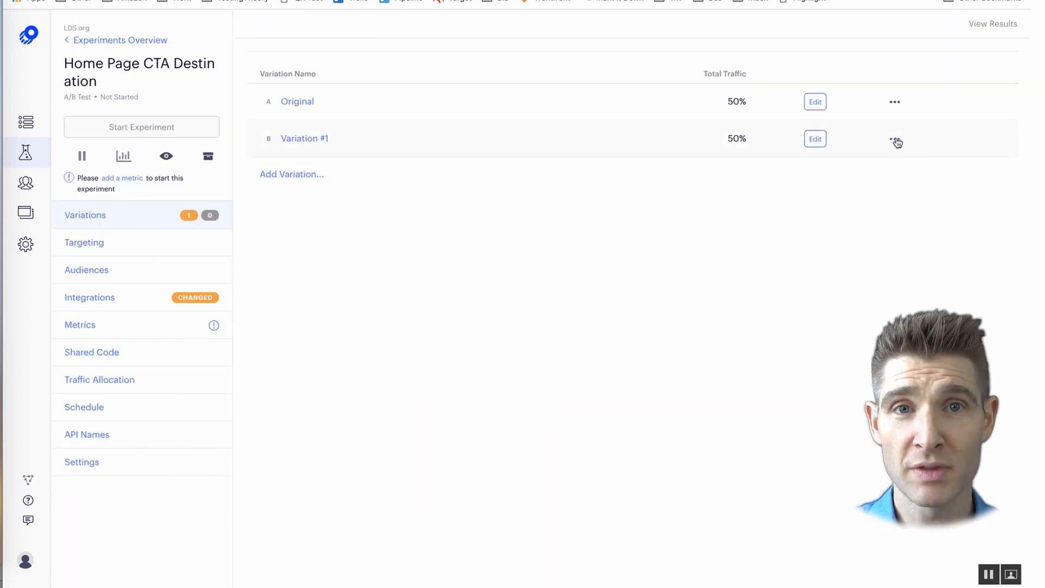
# Step: Rename Variation #1 to "All Courses Destination" and save the name
pyautogui.click(895, 142)
pyautogui.click(862, 164)
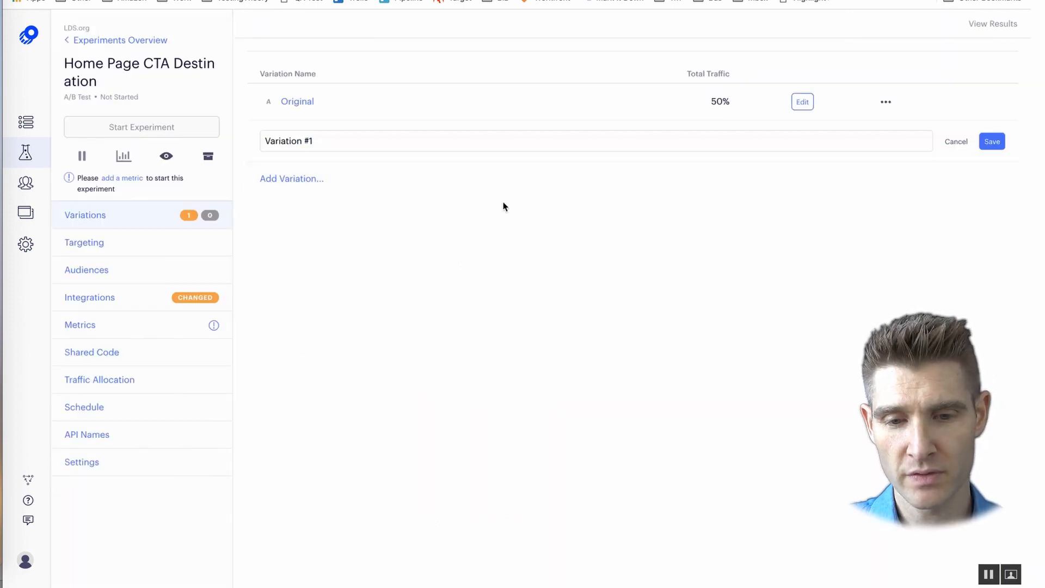
pyautogui.moveTo(316, 140); pyautogui.dragTo(242, 140)
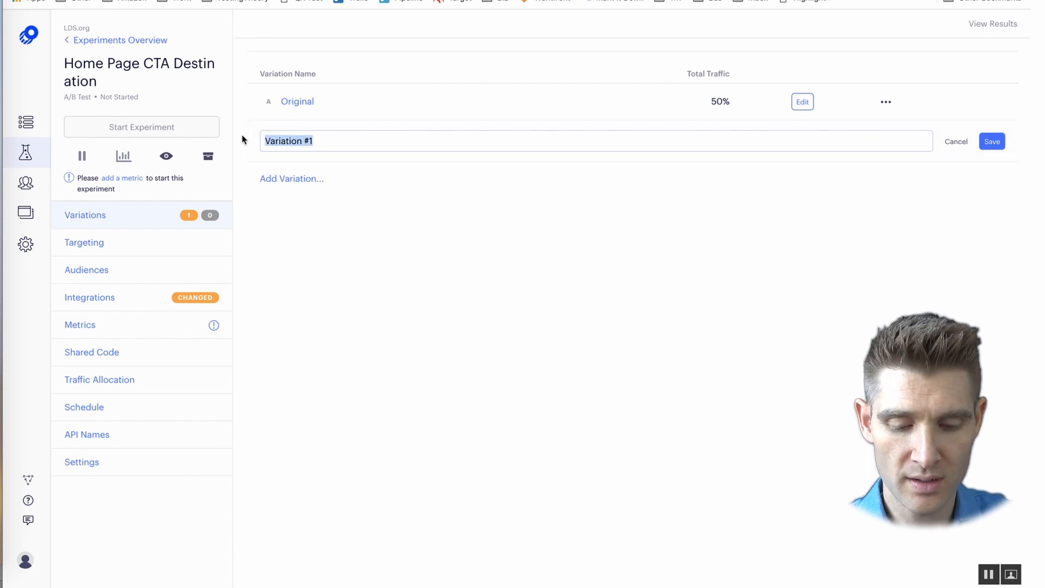
pyautogui.write('All Cou')
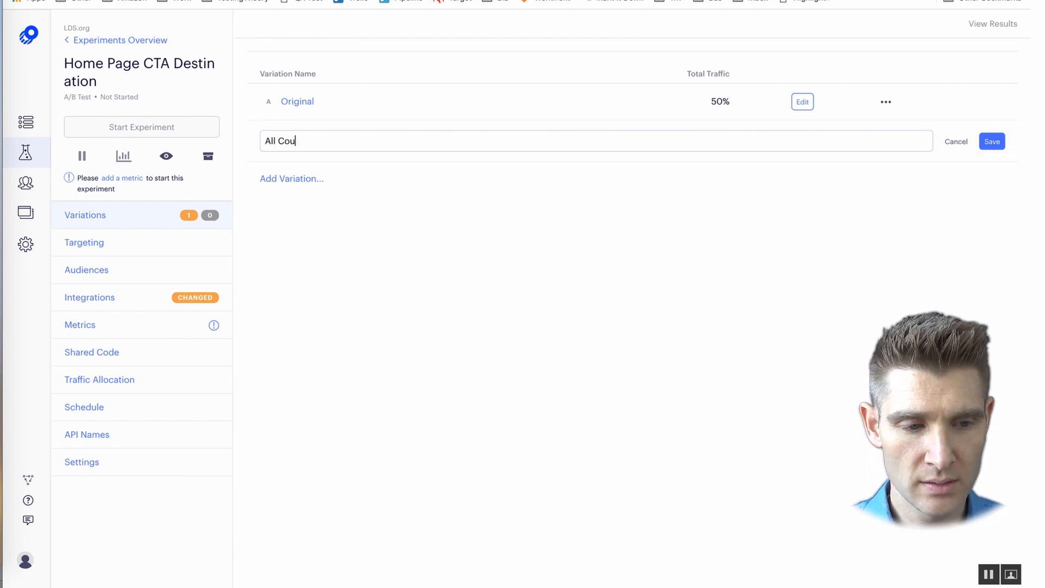
pyautogui.write('rses Destination')
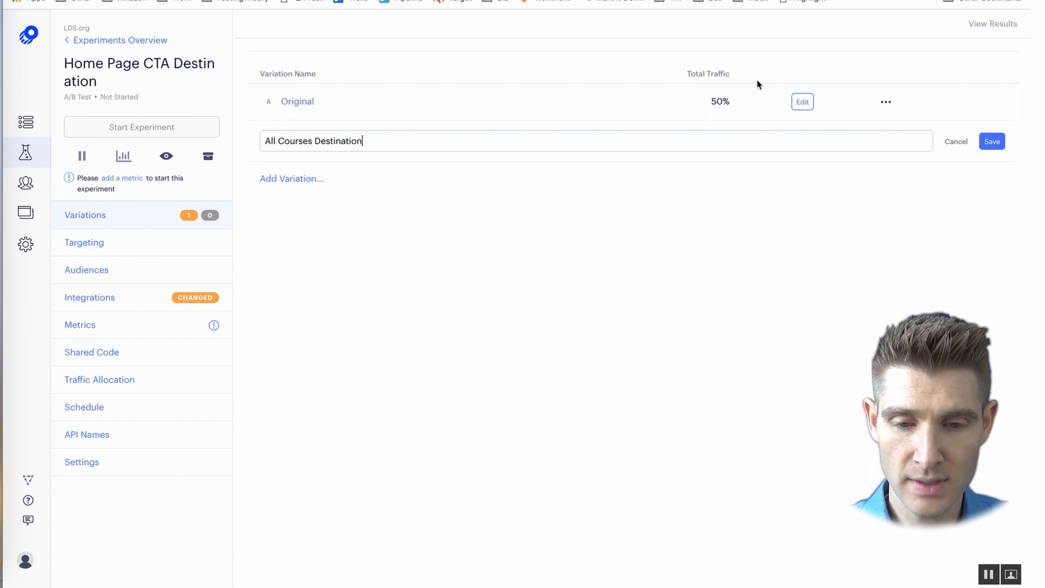
pyautogui.click(992, 141)
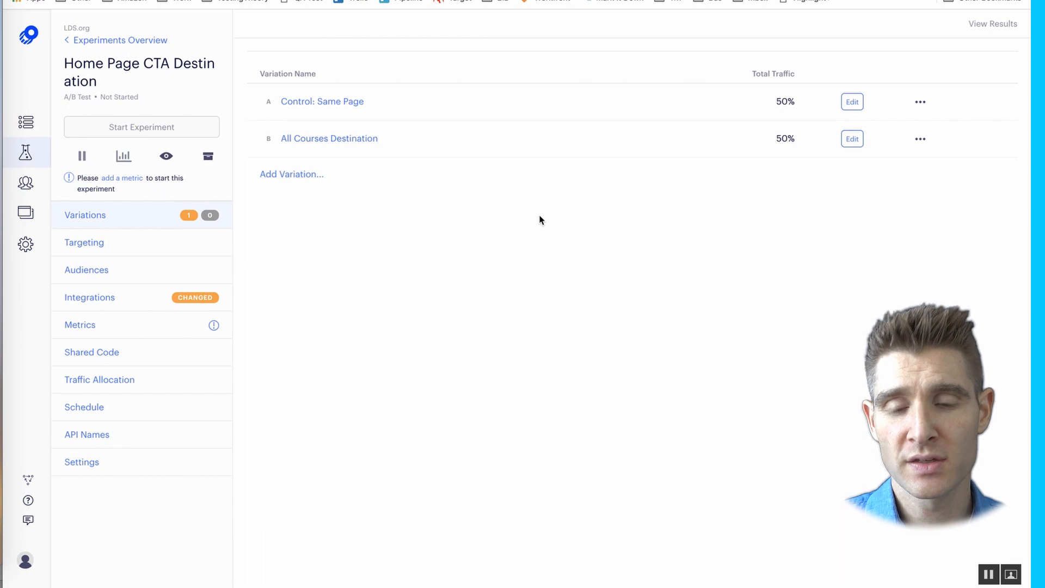
# Step: Add a third variation named "Complex" to the experiment and save it
pyautogui.click(292, 175)
pyautogui.moveTo(328, 185); pyautogui.dragTo(250, 184)
pyautogui.press('BackSpace')
pyautogui.write('Complex')
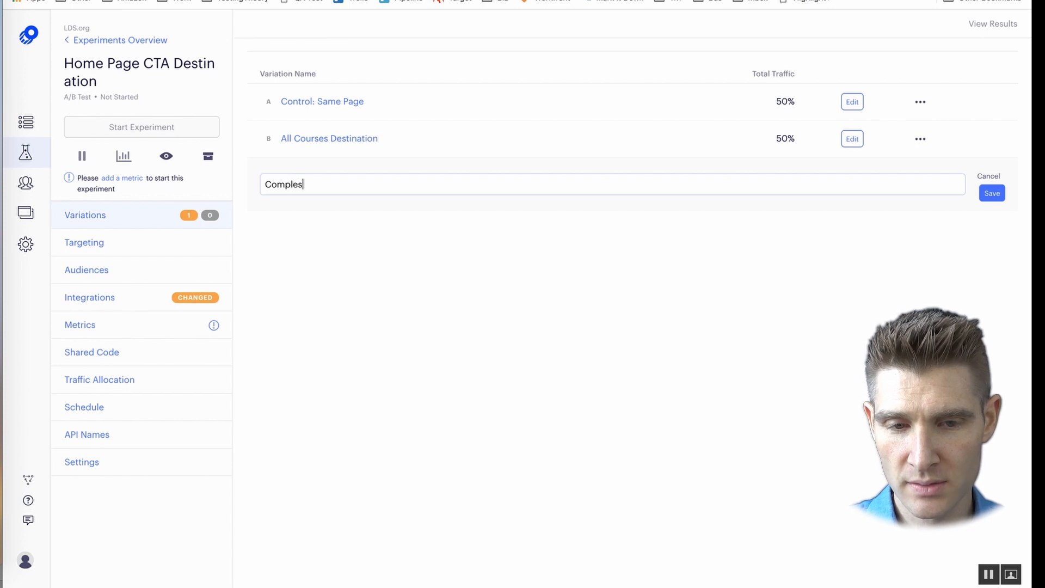
pyautogui.click(991, 195)
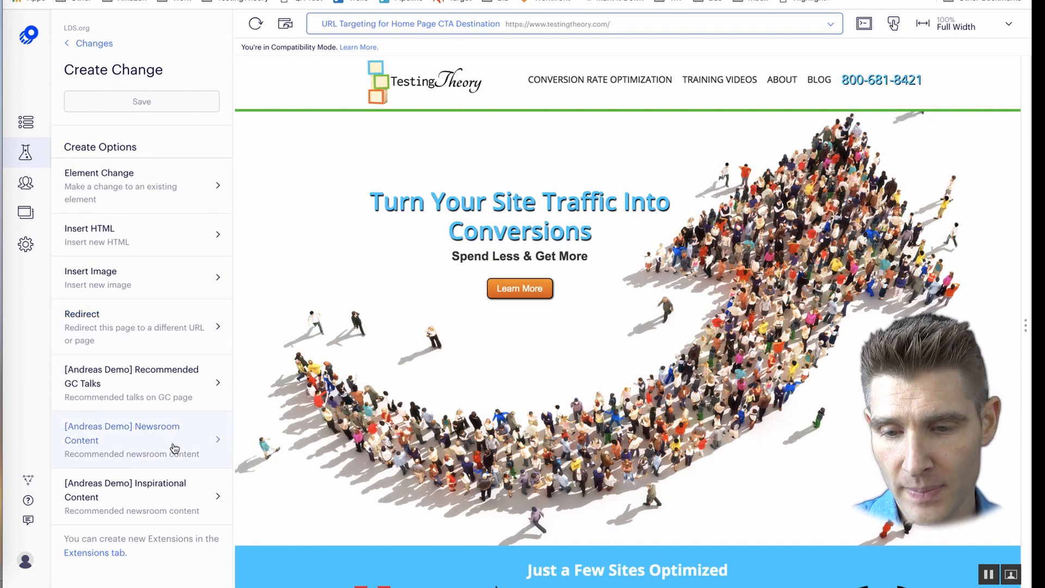
# Step: Enable click tracking on the Learn More button with the event name "CTA Click" and save the element change
pyautogui.click(179, 196)
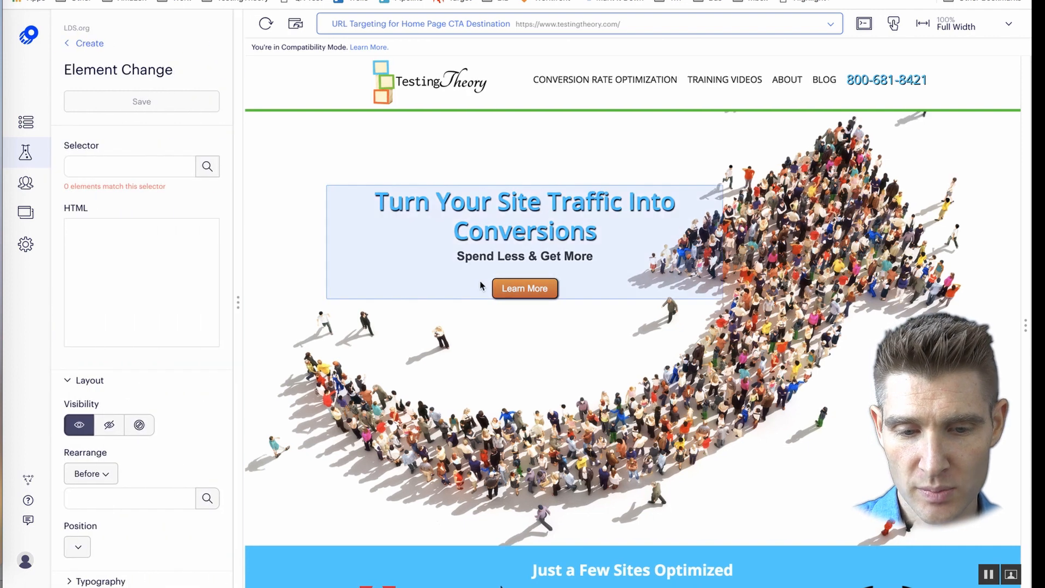
pyautogui.click(501, 294)
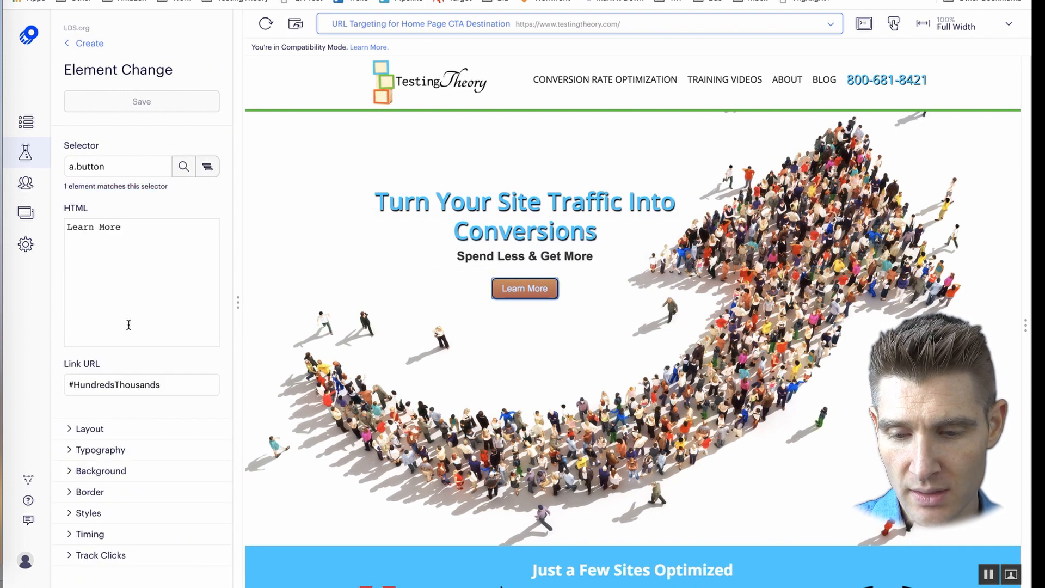
pyautogui.click(74, 429)
pyautogui.click(74, 430)
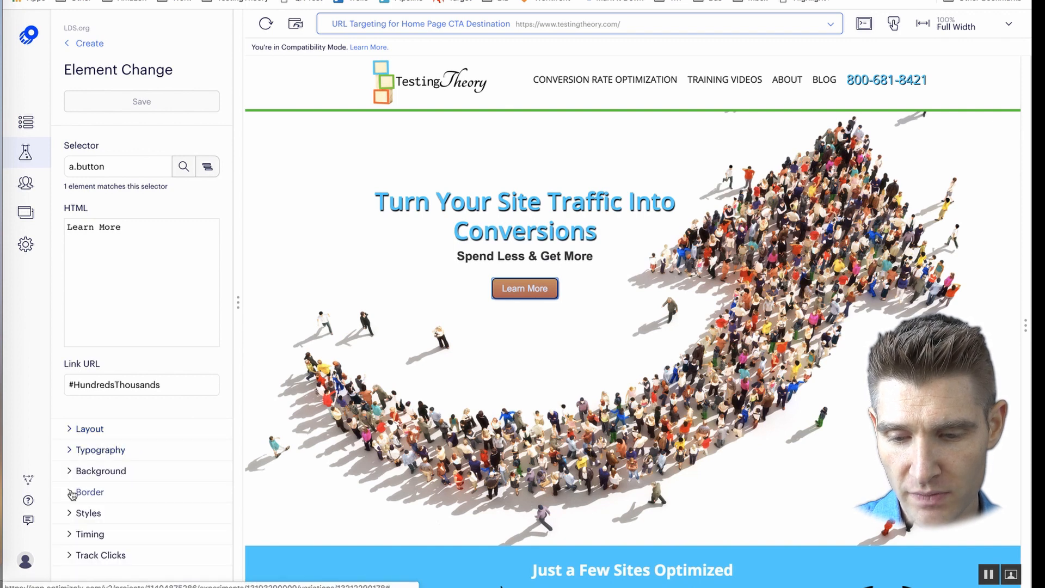
pyautogui.click(73, 554)
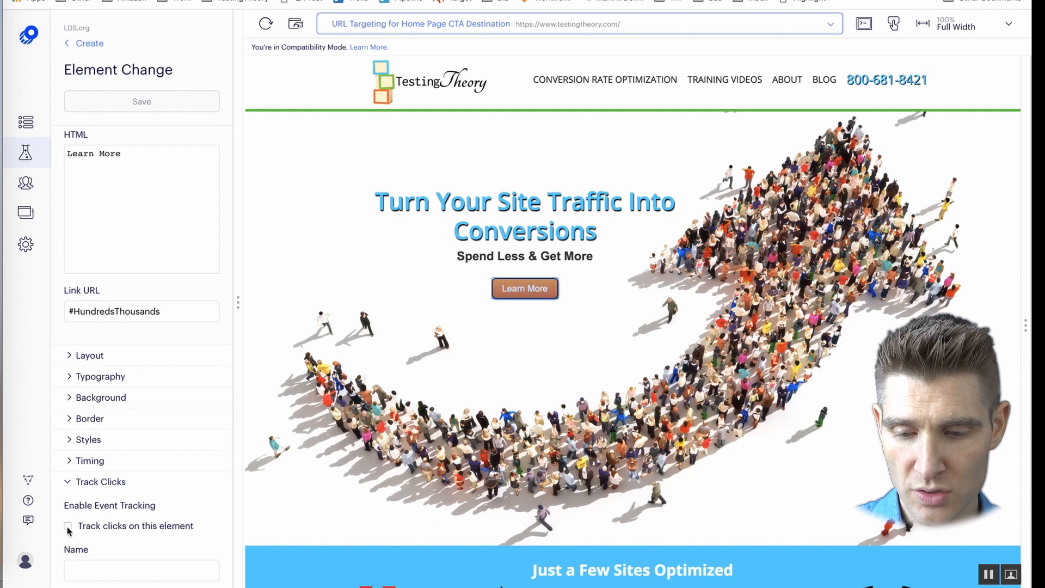
pyautogui.click(67, 526)
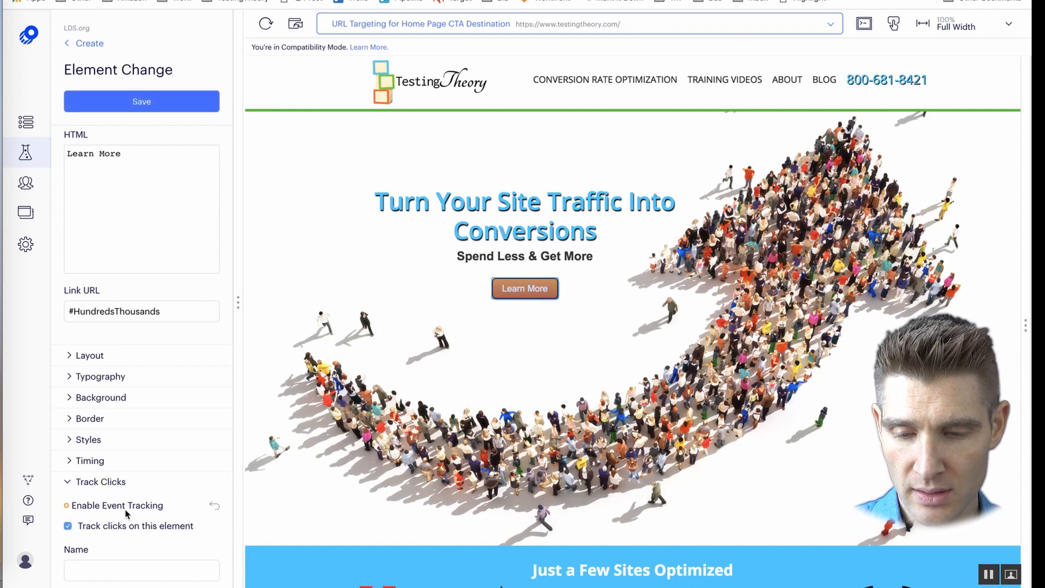
pyautogui.scroll(-2, 126, 513)
pyautogui.write('CAT')
pyautogui.write('TA Click')
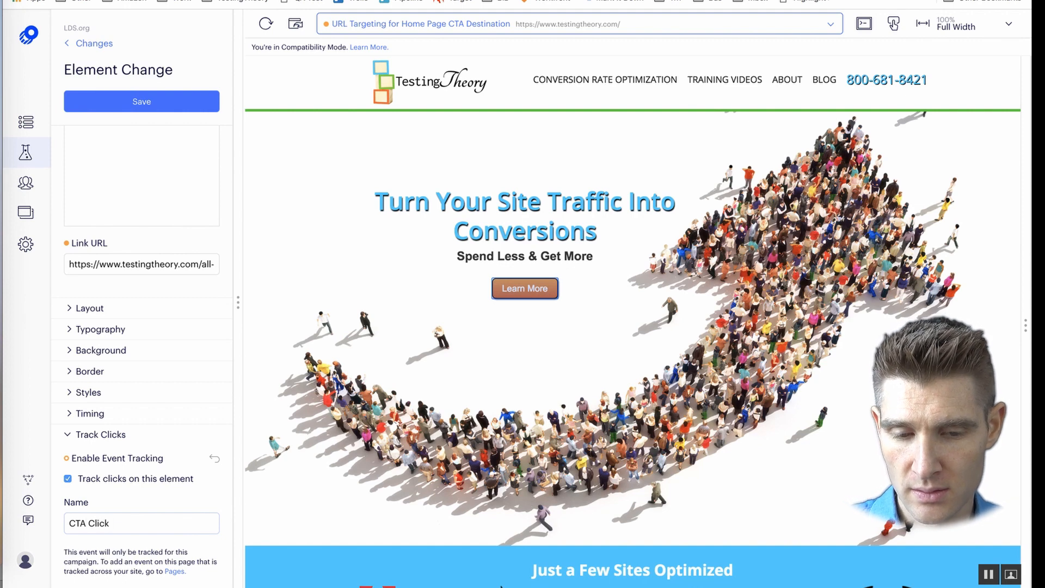
pyautogui.click(146, 104)
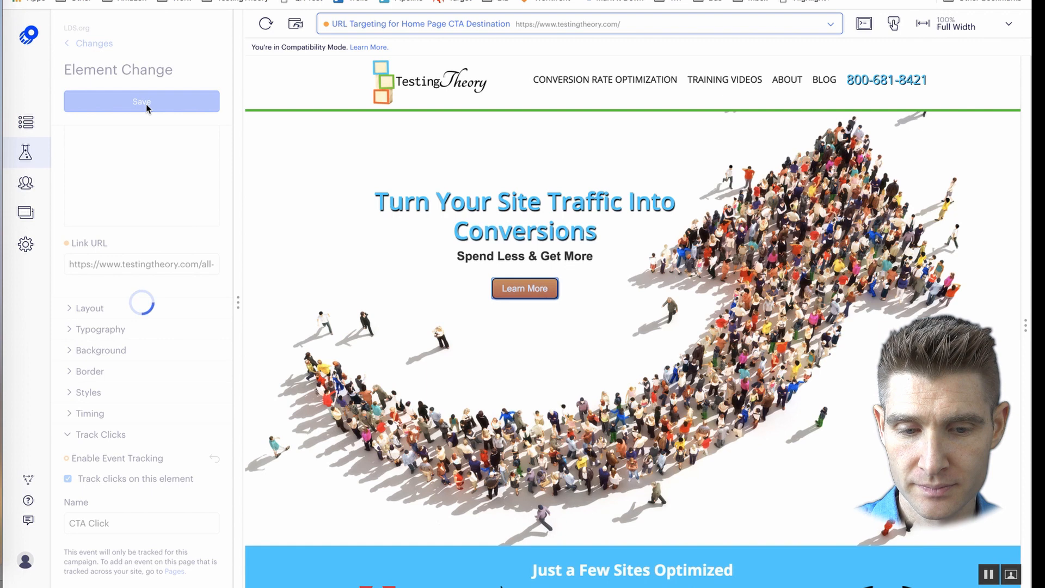
# Step: Try to insert HTML before the hero heading and check the other placement options
pyautogui.click(182, 179)
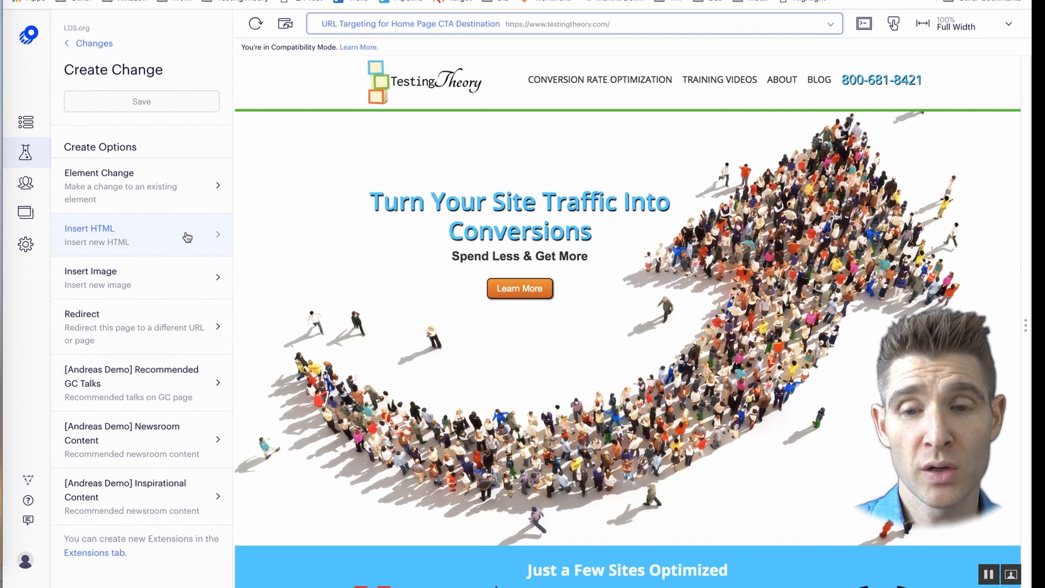
pyautogui.click(187, 237)
pyautogui.click(207, 233)
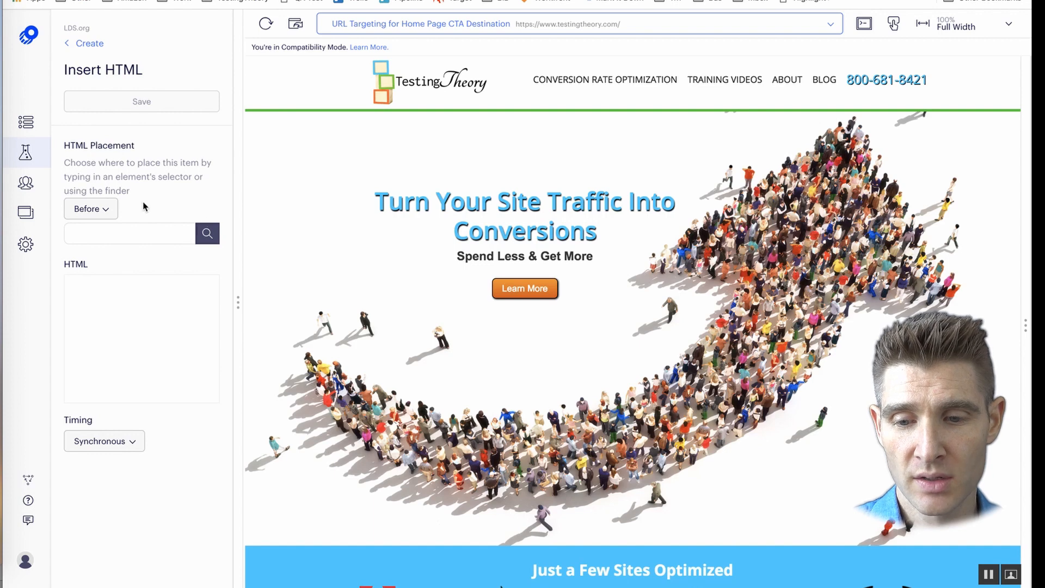
pyautogui.click(476, 196)
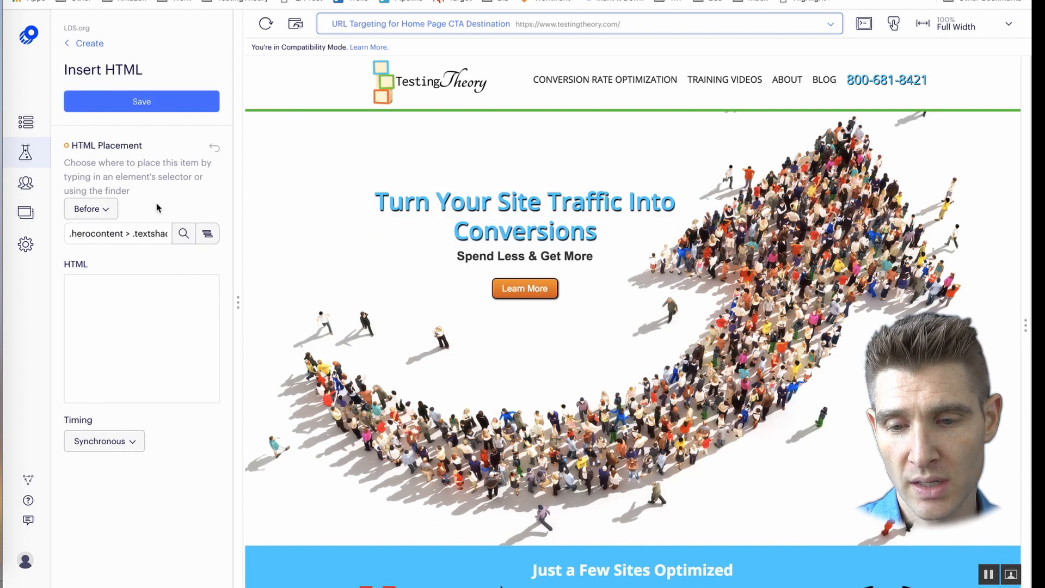
pyautogui.click(107, 210)
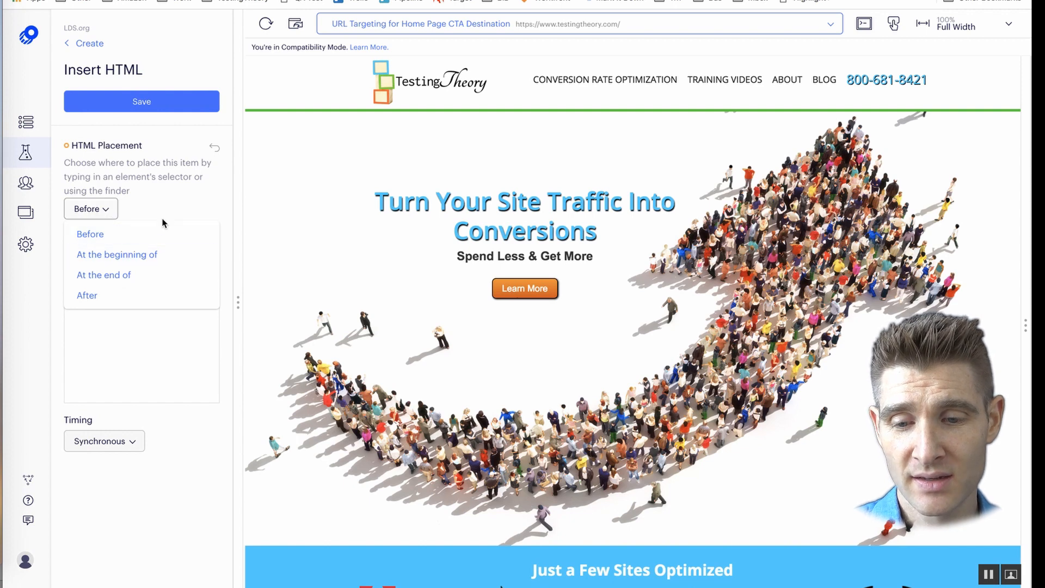
pyautogui.click(165, 197)
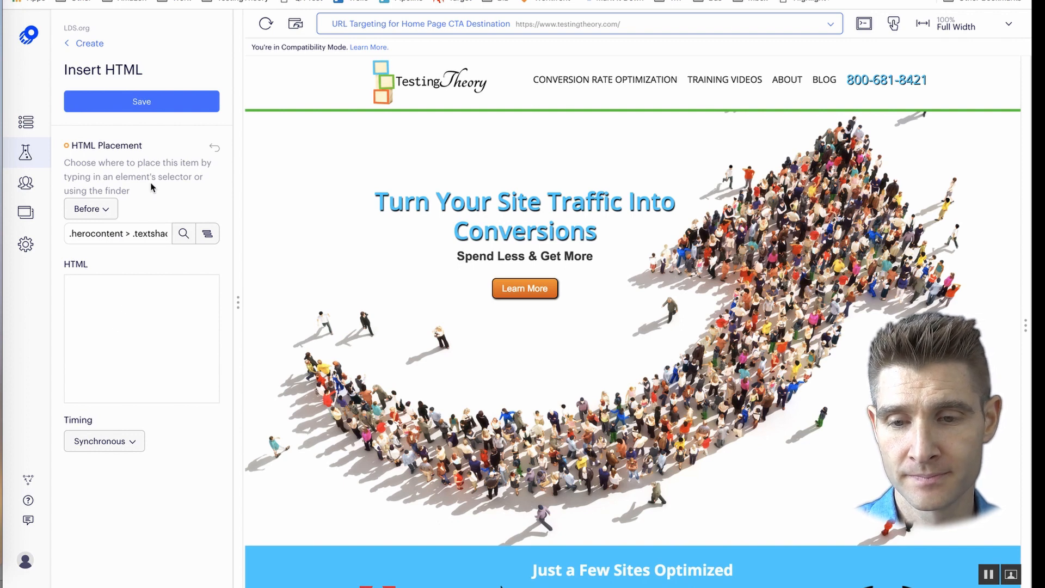
pyautogui.click(105, 99)
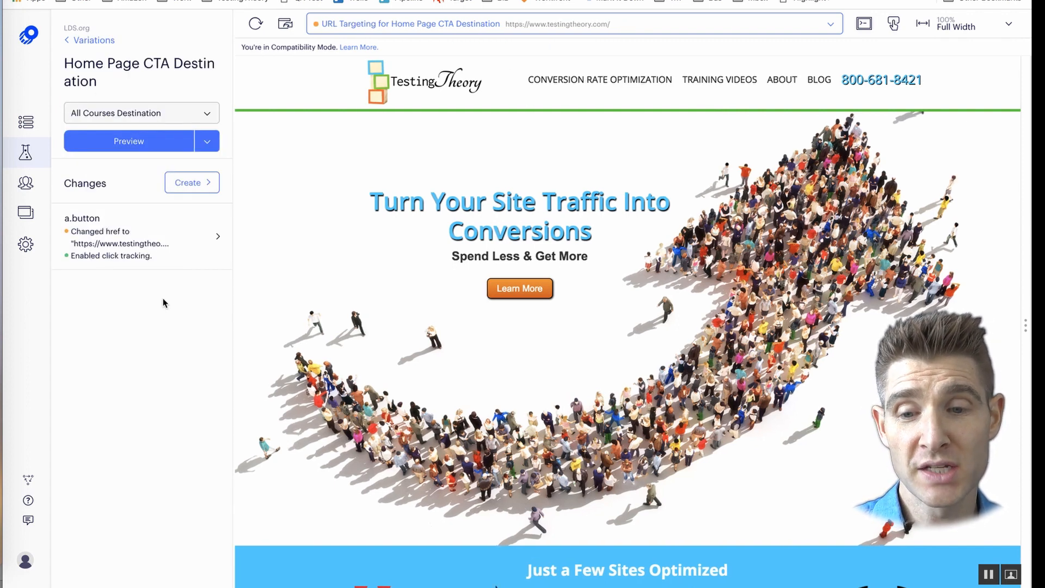
# Step: Return to the experiment overview and examine the URL targeting conditions, including the match types and the does/does not match options
pyautogui.click(82, 44)
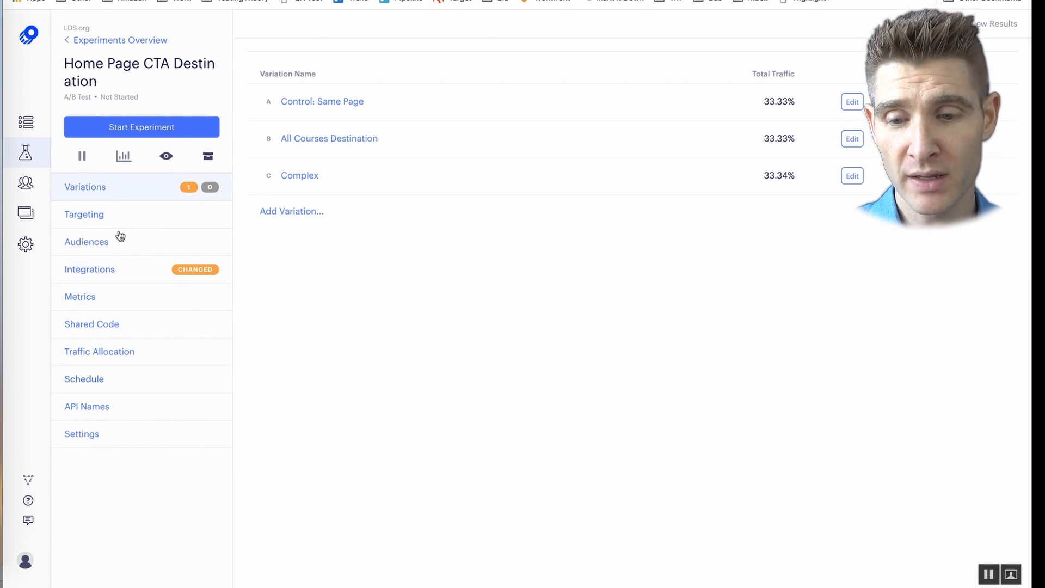
pyautogui.click(144, 226)
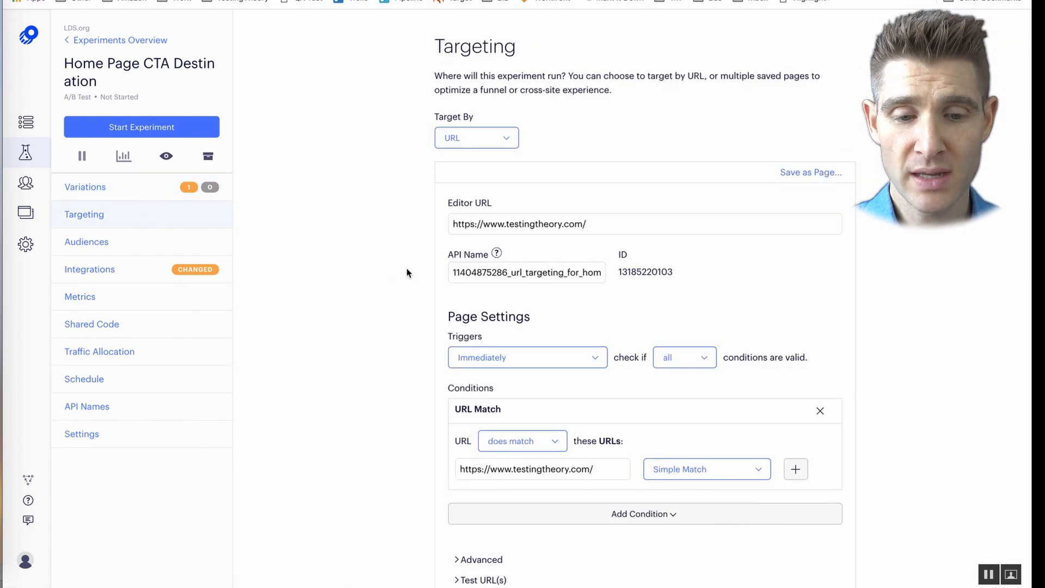
pyautogui.scroll(-3, 407, 272)
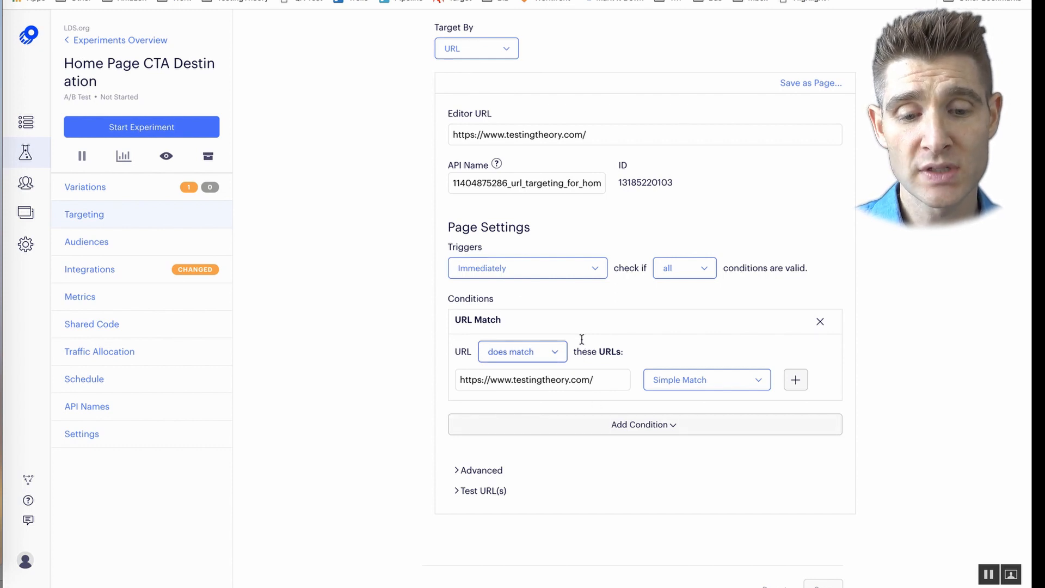
pyautogui.click(705, 385)
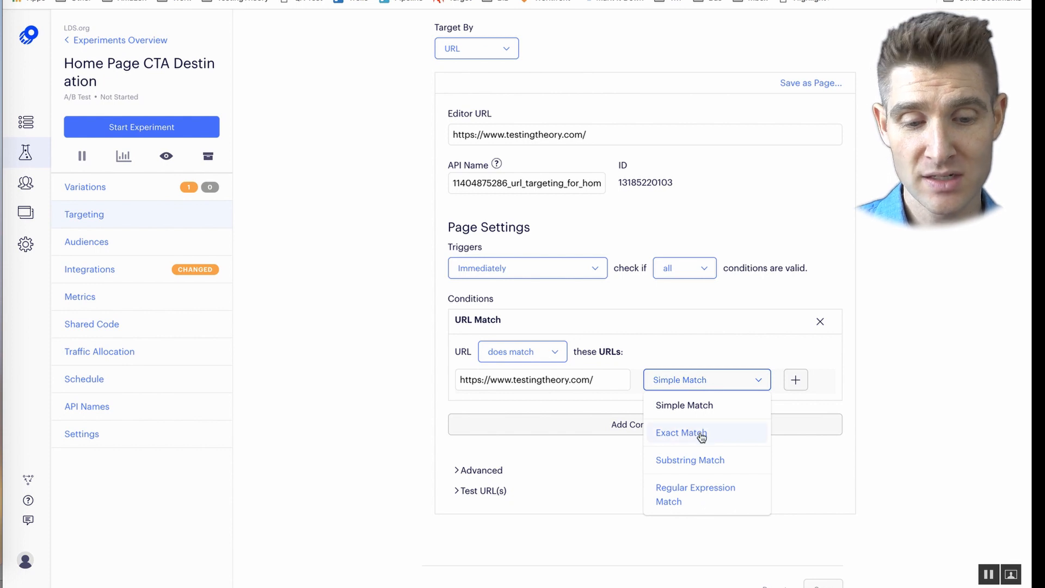
pyautogui.click(552, 353)
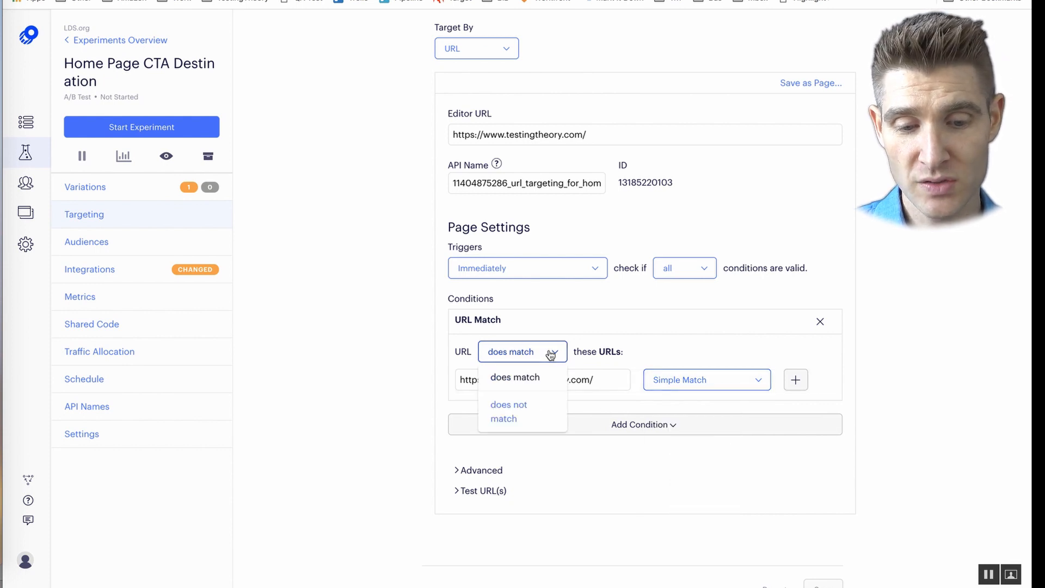
pyautogui.click(626, 352)
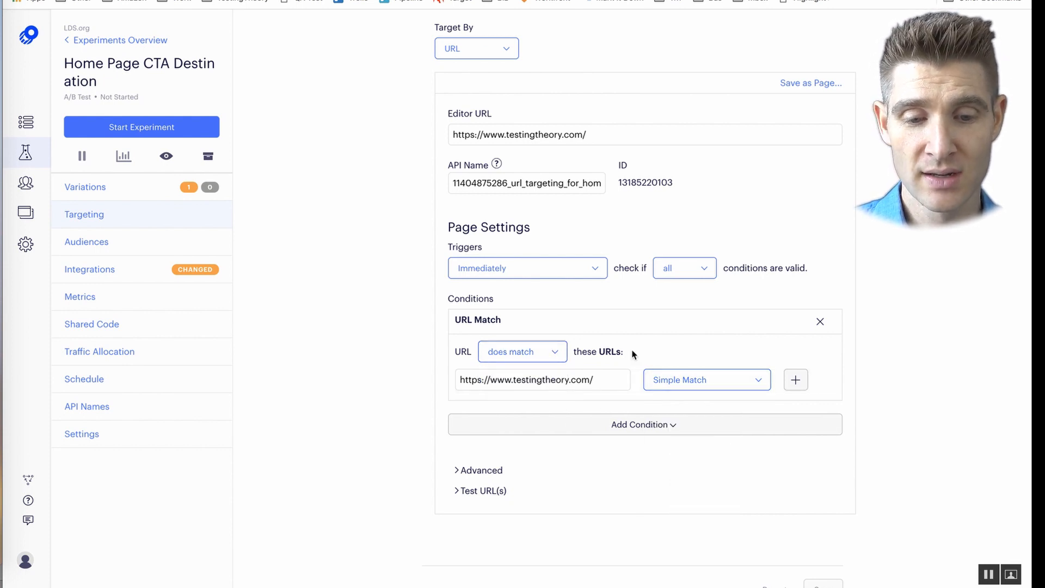
# Step: Review the targeting page's trigger choices and its advanced deactivation and page trimming options
pyautogui.click(600, 271)
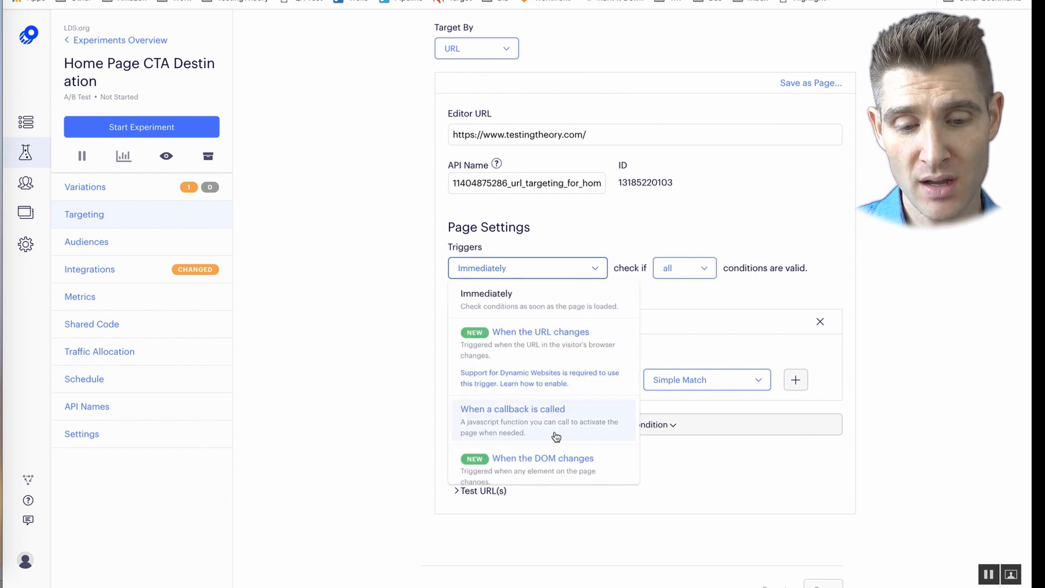
pyautogui.scroll(-3, 555, 439)
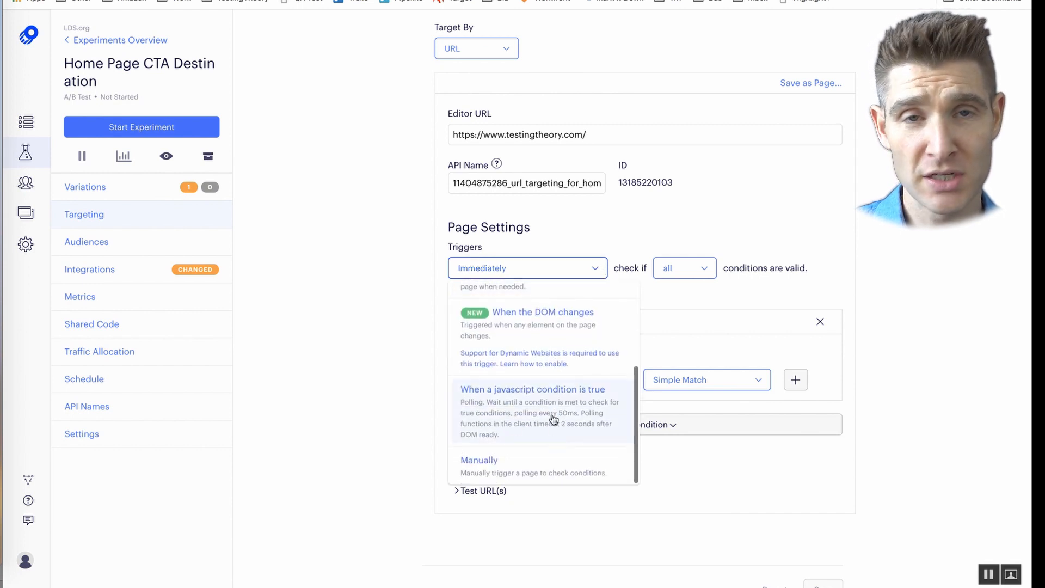
pyautogui.click(713, 301)
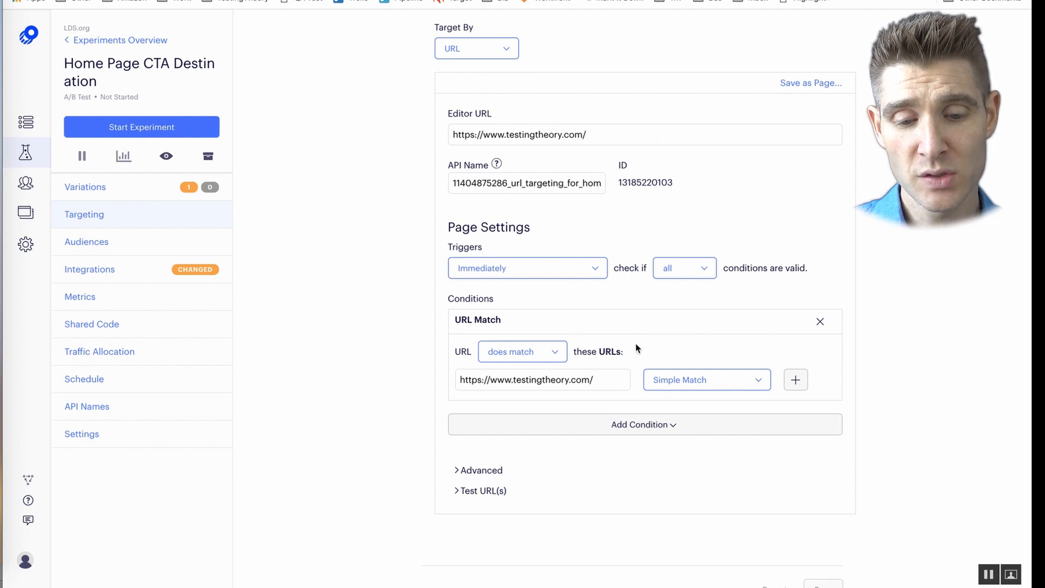
pyautogui.click(458, 471)
pyautogui.scroll(-3, 459, 478)
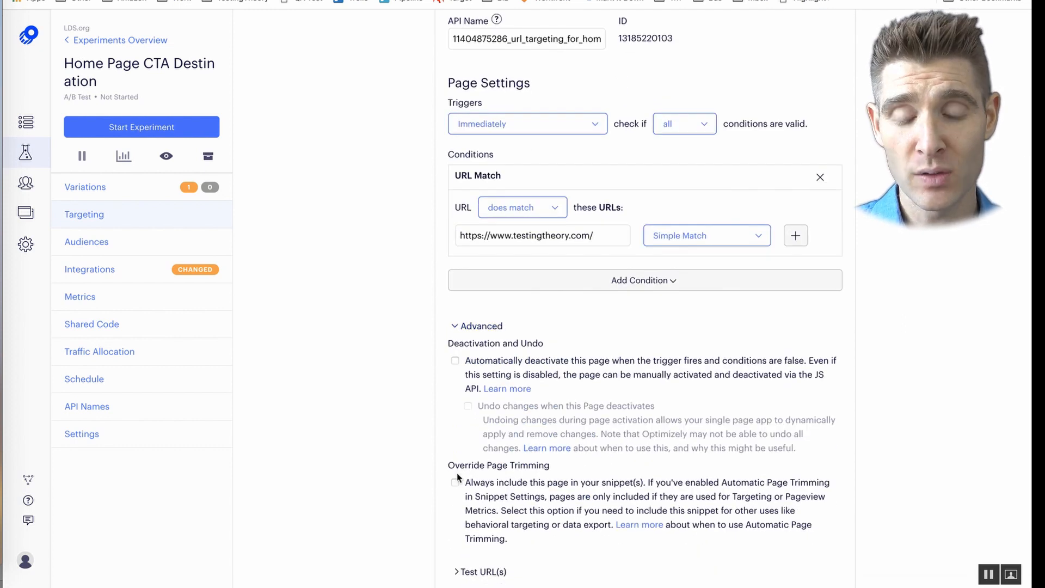
pyautogui.click(456, 325)
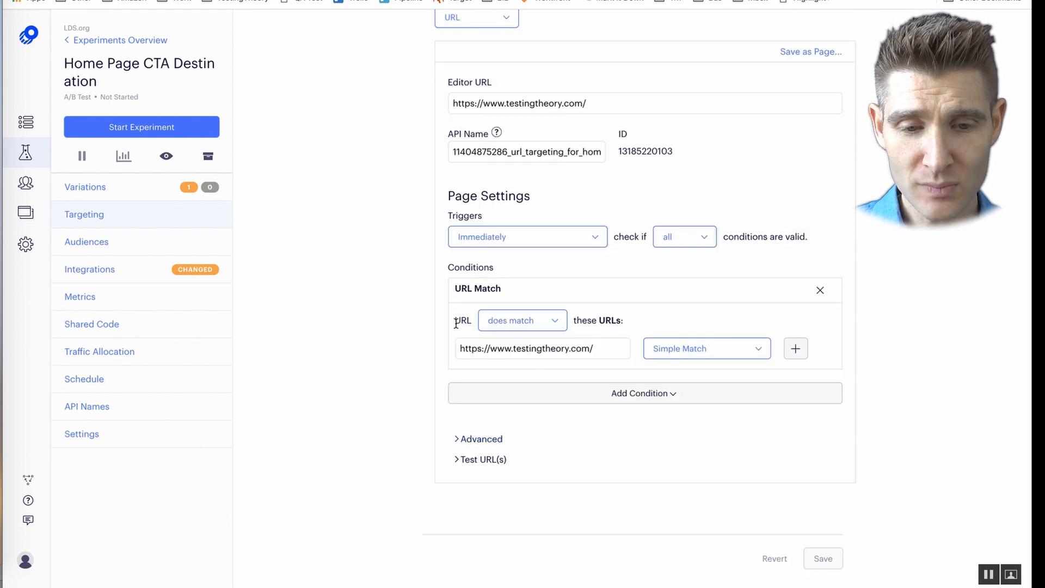
pyautogui.scroll(2, 401, 318)
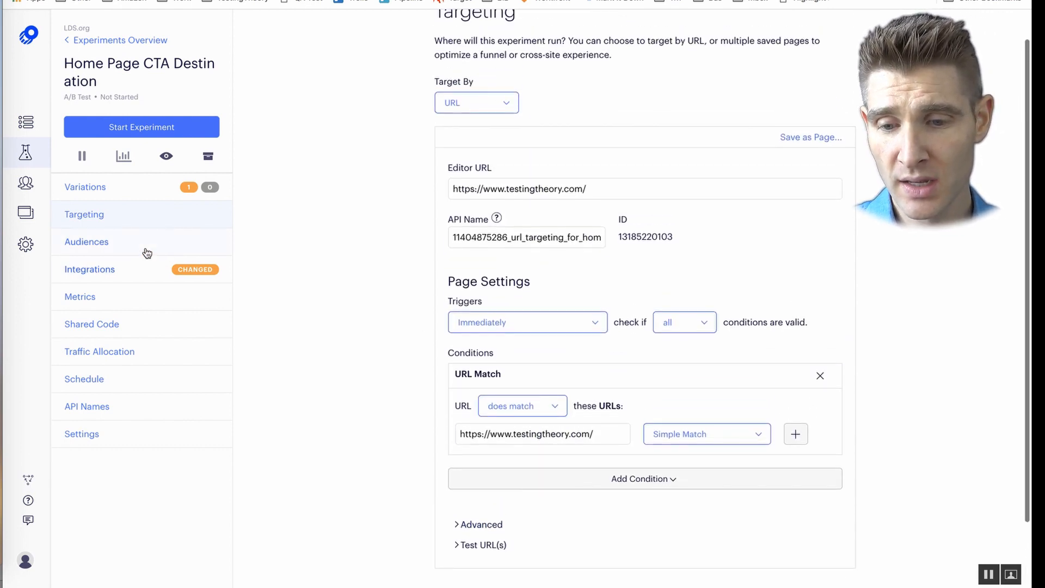
# Step: Start a new audience for the experiment and look through its External Attributes and Visitor Behaviors conditions
pyautogui.click(139, 248)
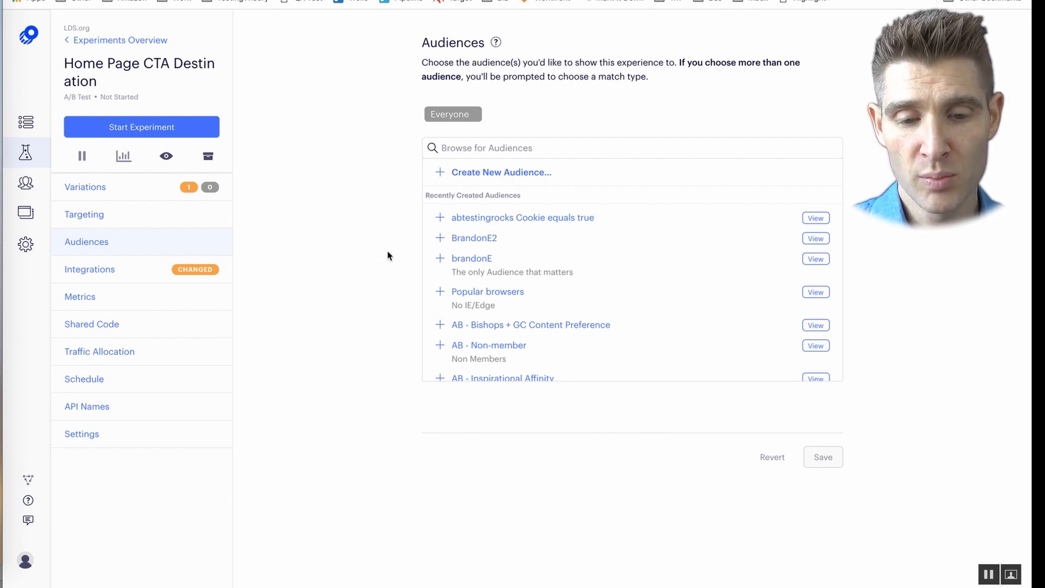
pyautogui.click(451, 175)
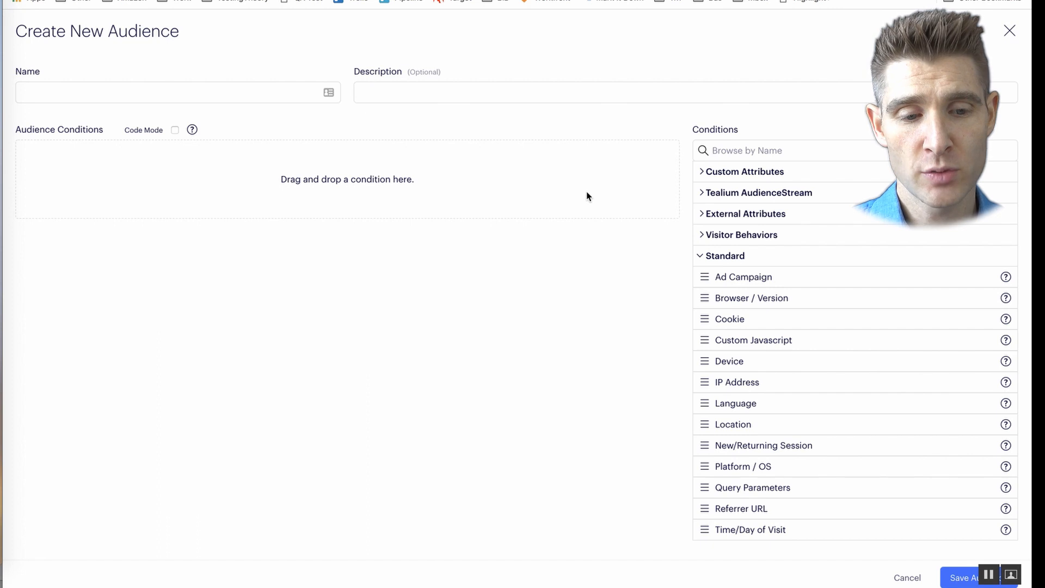
pyautogui.click(701, 217)
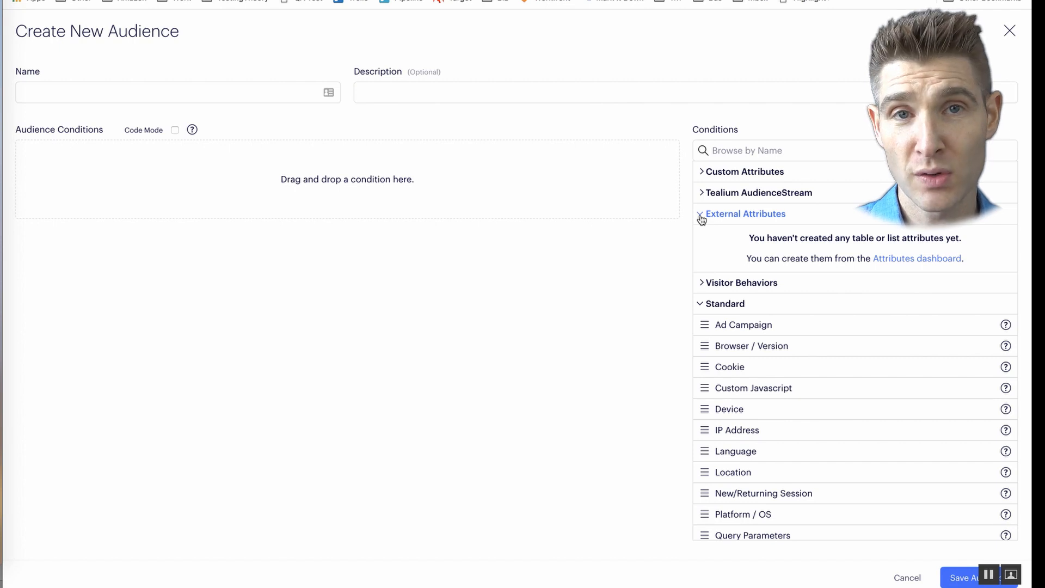
pyautogui.click(702, 218)
pyautogui.click(704, 236)
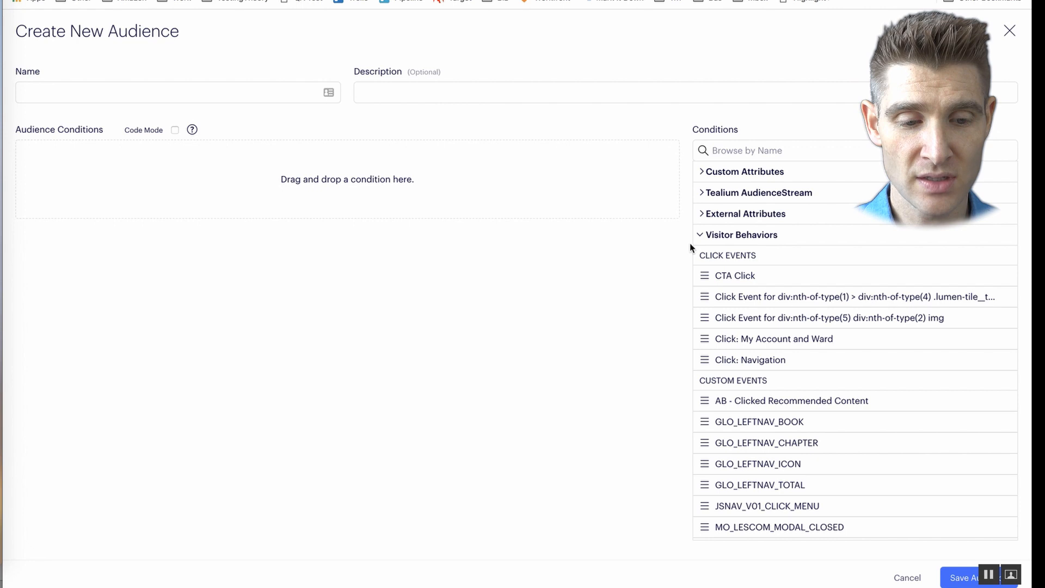
pyautogui.click(706, 236)
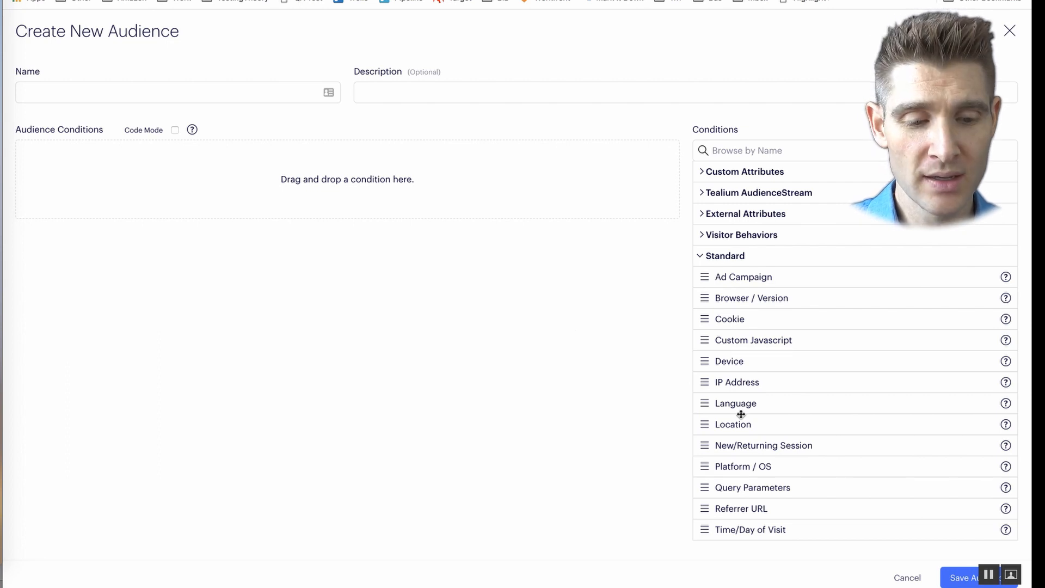
# Step: Add a Location condition for visitors in Texas, United States, and name the audience "Texas"
pyautogui.moveTo(742, 423); pyautogui.dragTo(403, 201)
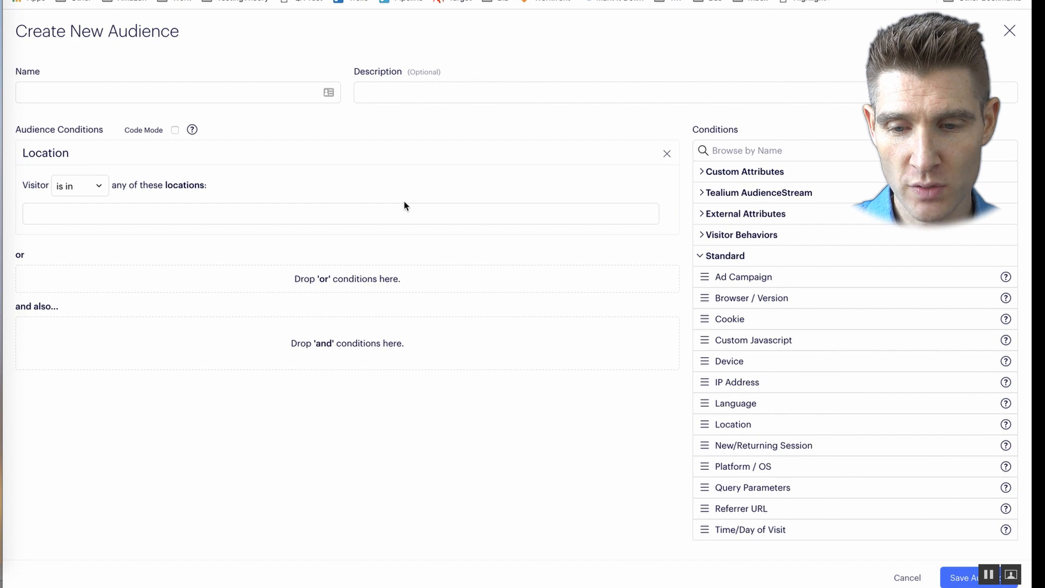
pyautogui.click(139, 97)
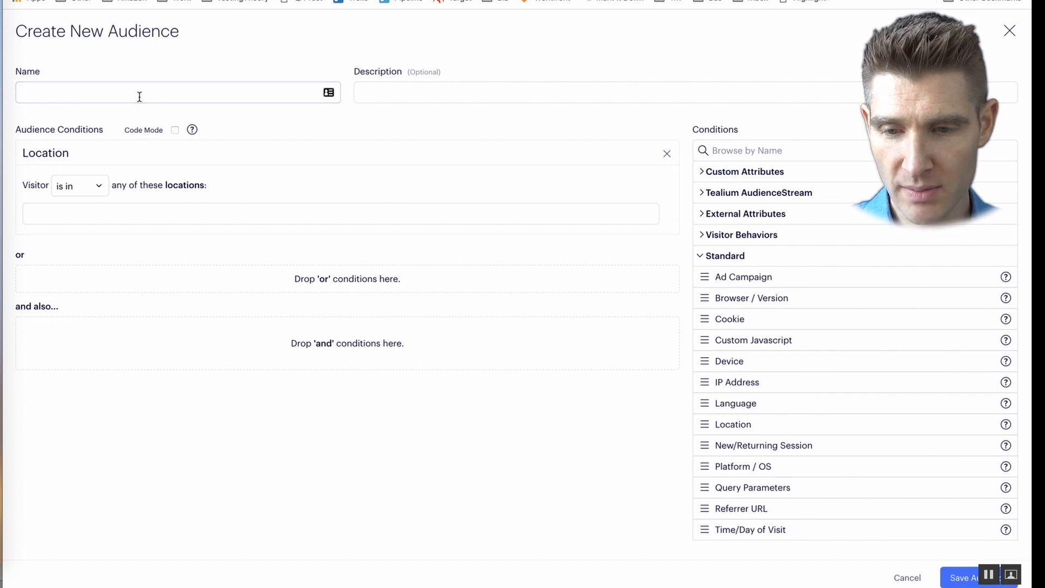
pyautogui.write('Texas')
pyautogui.click(99, 218)
pyautogui.write('texas')
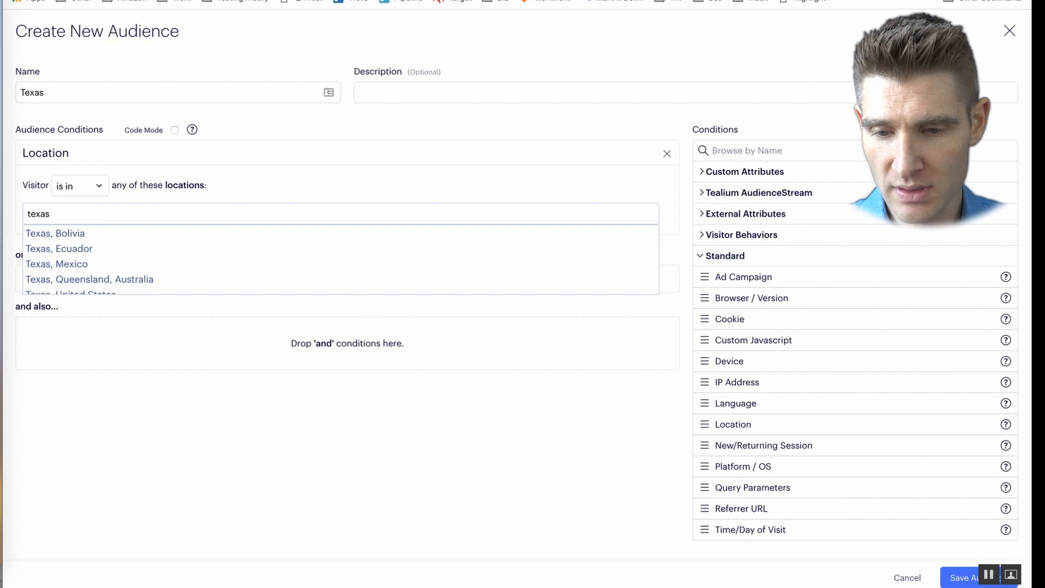
pyautogui.scroll(-1, 107, 259)
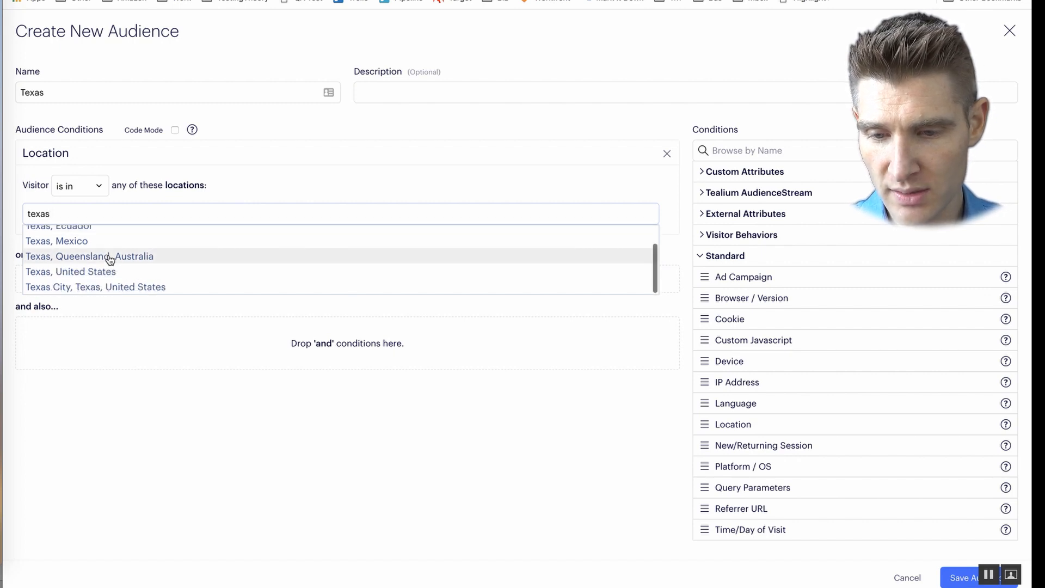
pyautogui.click(105, 273)
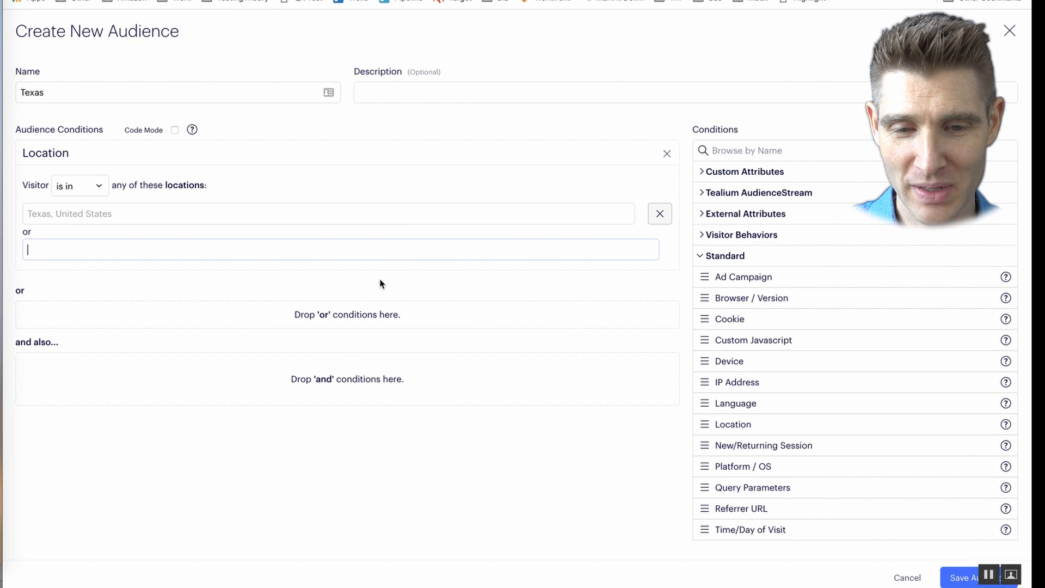
# Step: Save the Texas audience, and review the experiment's integrations and metrics settings
pyautogui.click(952, 576)
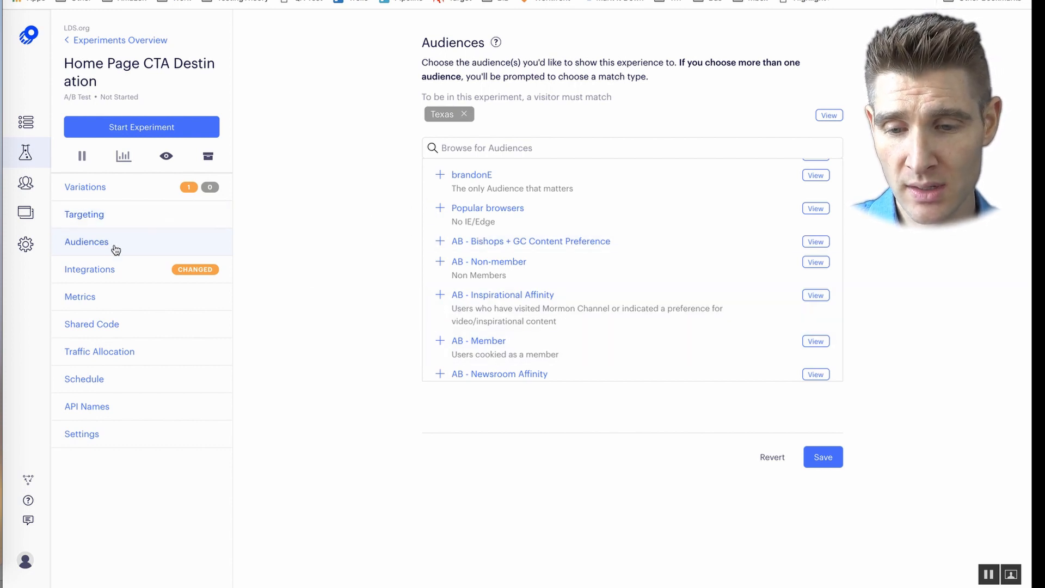
pyautogui.click(100, 269)
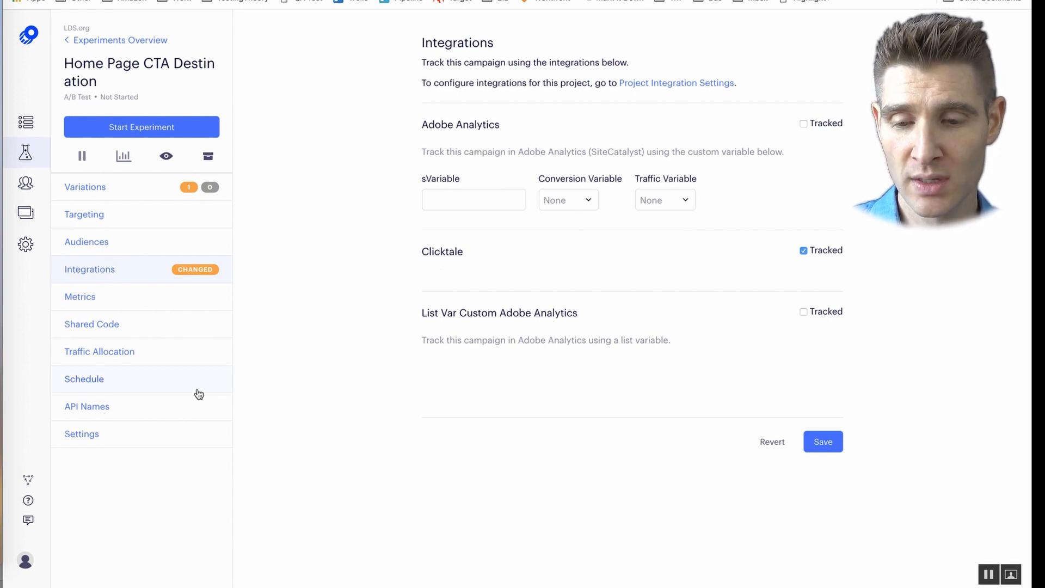
pyautogui.click(123, 299)
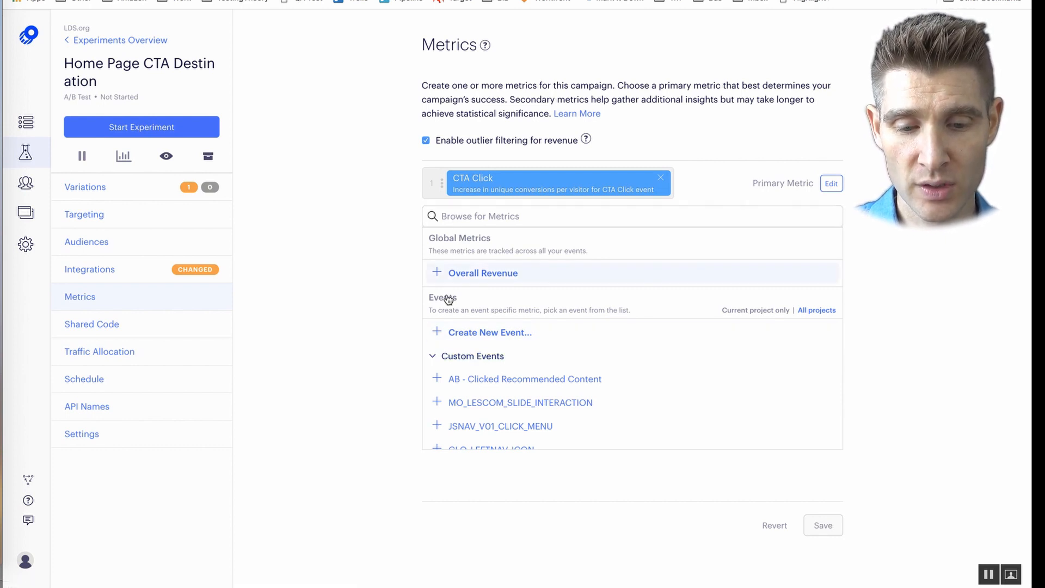
pyautogui.click(436, 333)
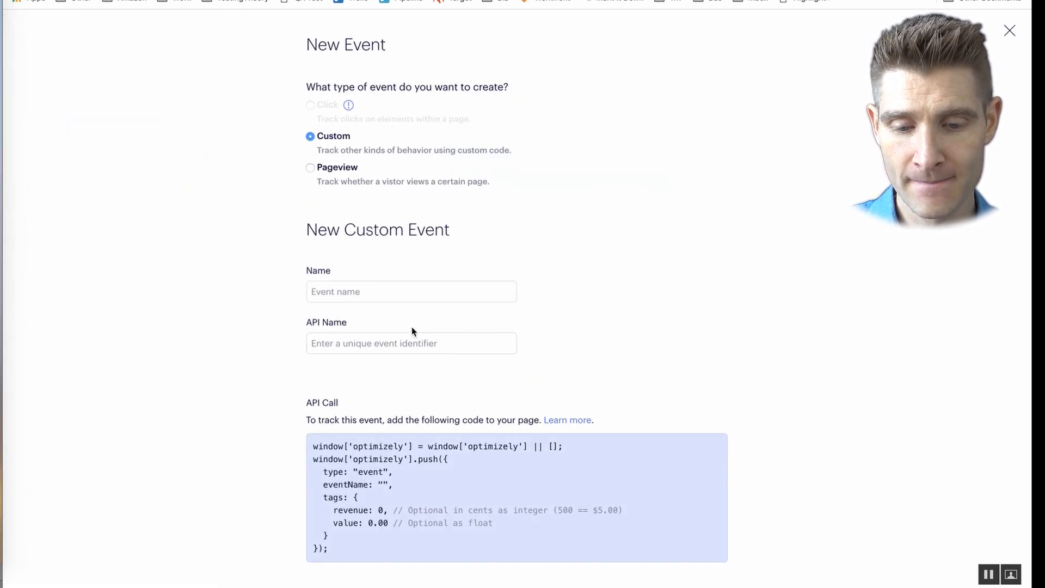
pyautogui.click(405, 294)
pyautogui.write('Res')
pyautogui.write('gi')
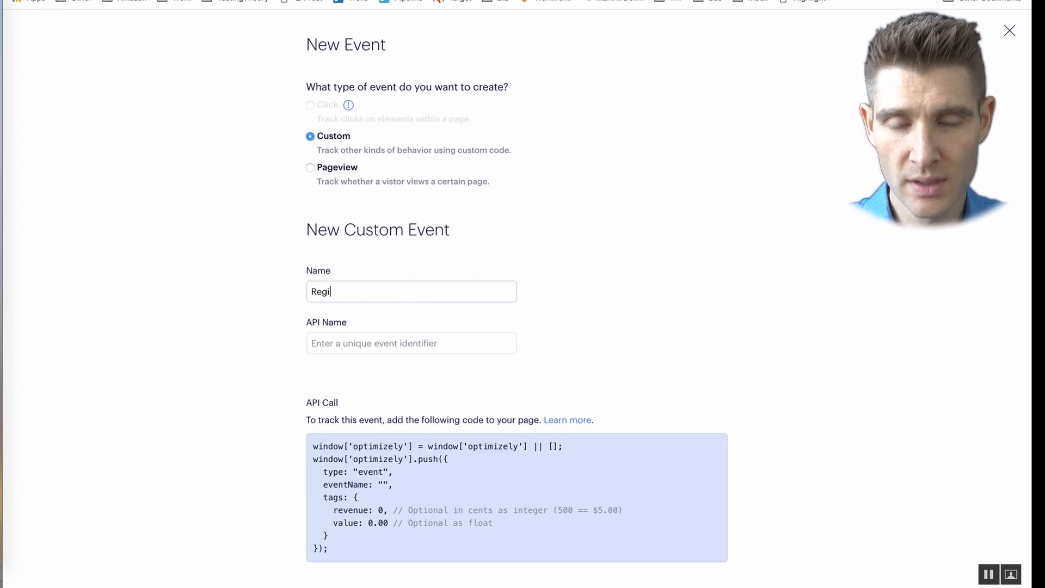
pyautogui.write('strations')
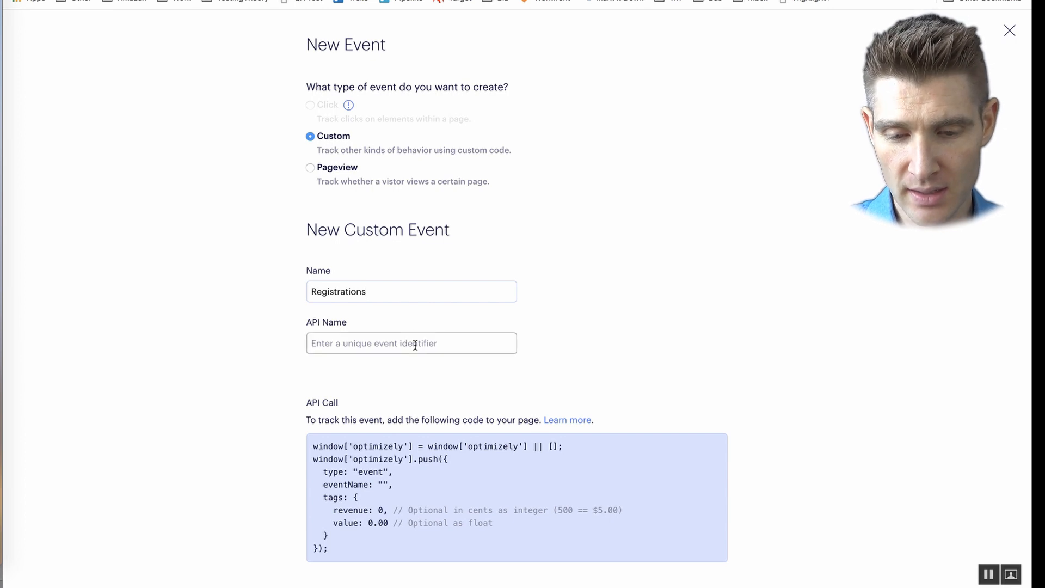
pyautogui.scroll(-2, 415, 341)
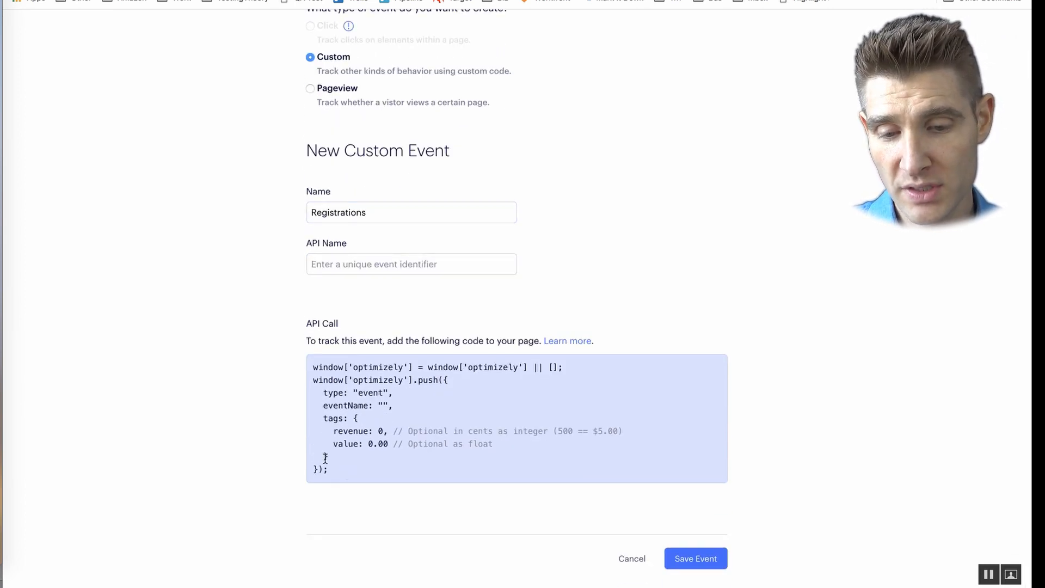
pyautogui.moveTo(325, 458); pyautogui.dragTo(298, 375)
pyautogui.scroll(2, 426, 244)
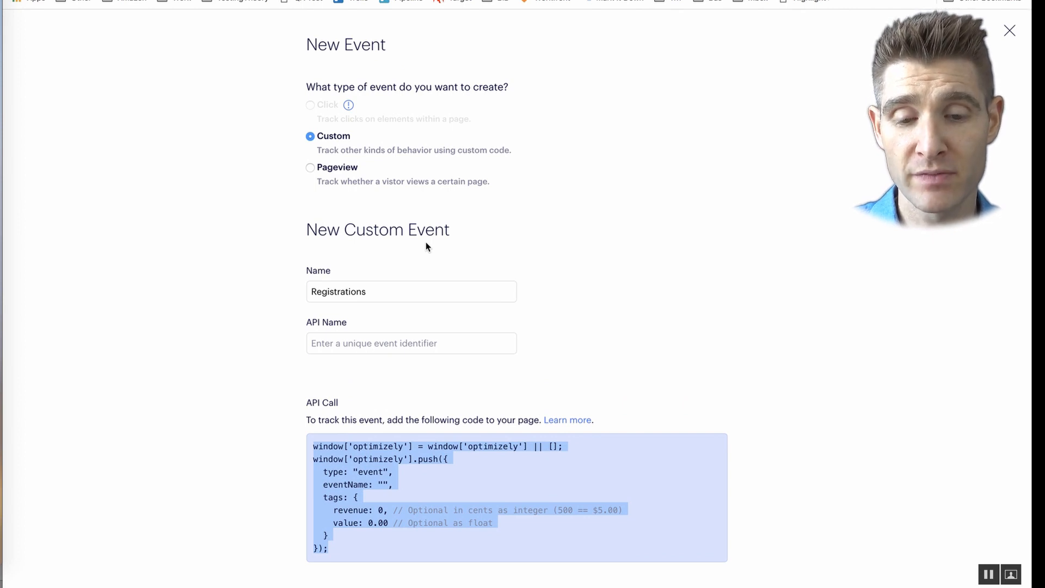
pyautogui.scroll(-1, 426, 246)
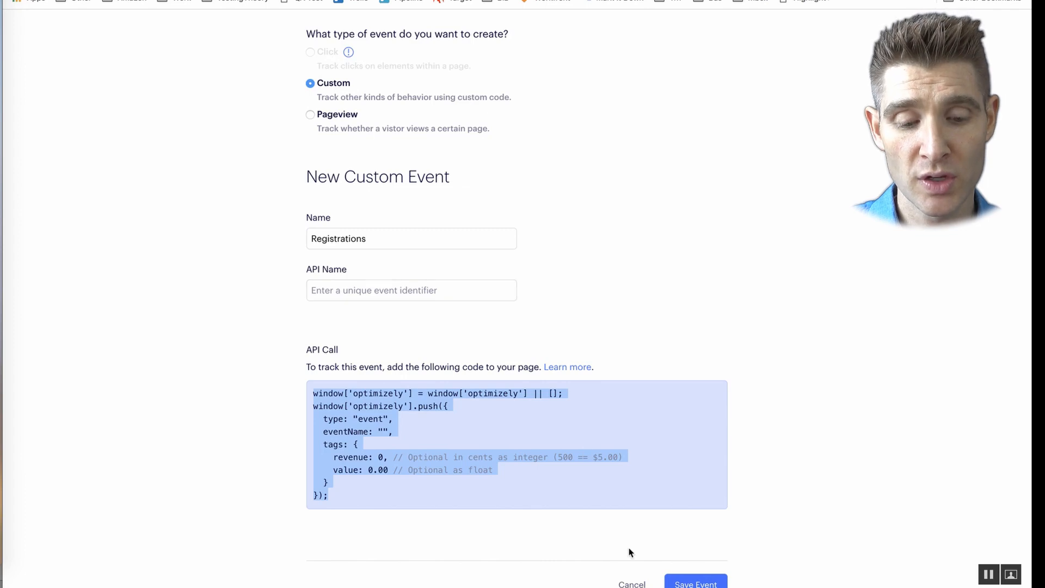
pyautogui.click(630, 584)
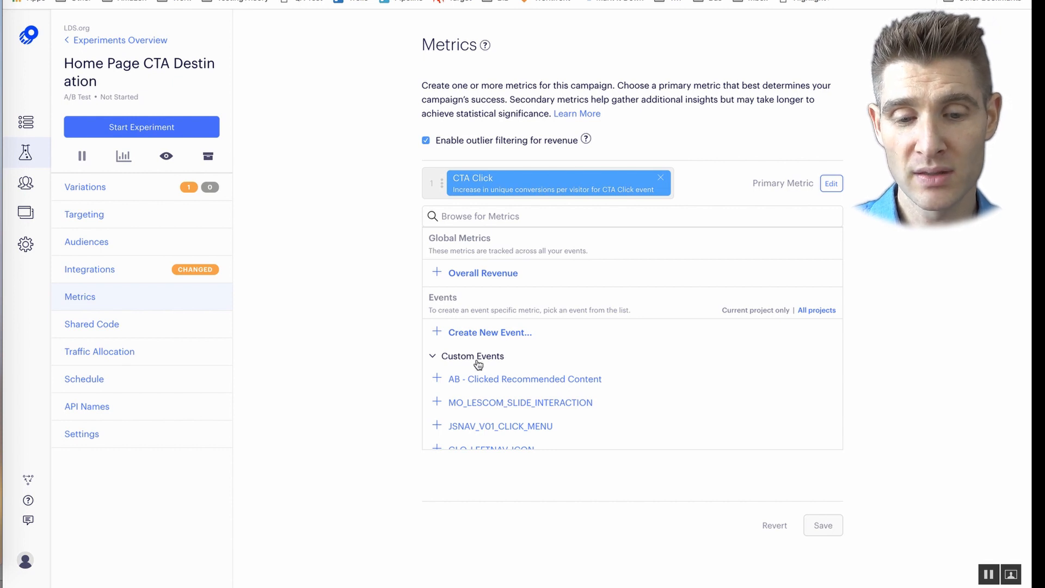
# Step: Add the Click: Navigation event as a second metric for an increase in unique conversions, keeping CTA Click as the primary metric
pyautogui.scroll(-3, 508, 381)
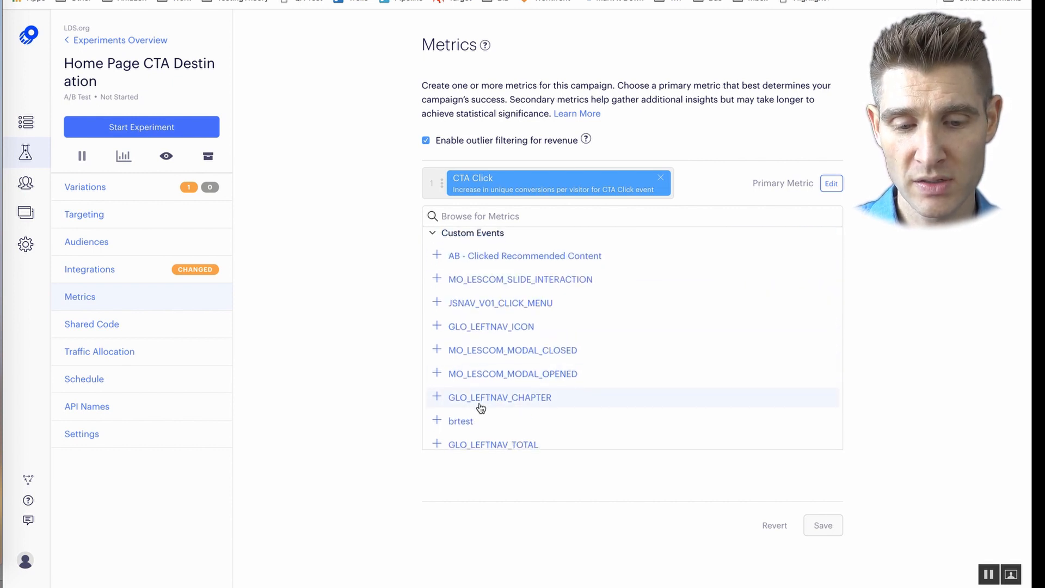
pyautogui.scroll(-3, 480, 404)
pyautogui.scroll(-3, 458, 401)
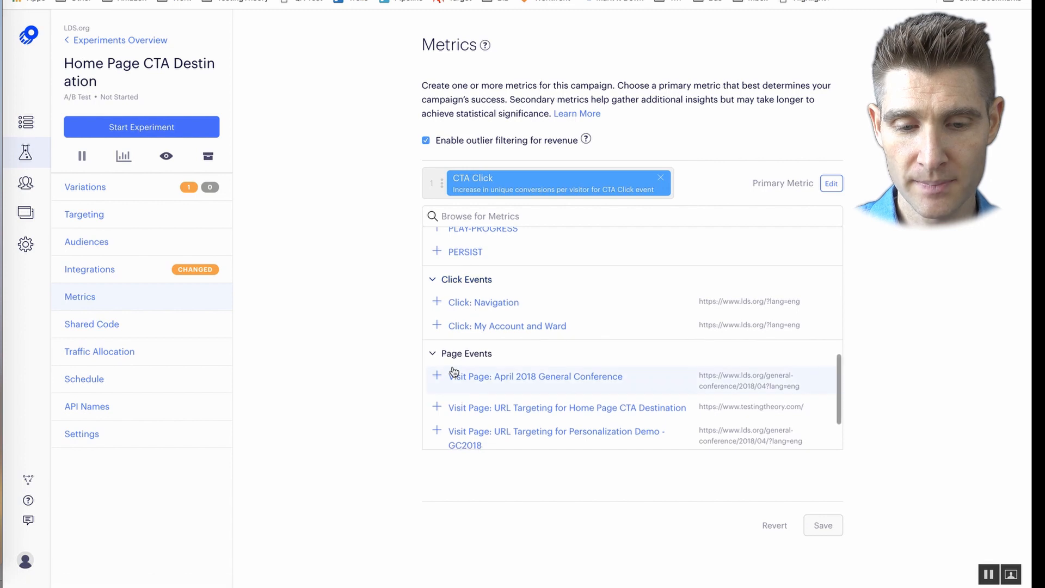
pyautogui.click(437, 308)
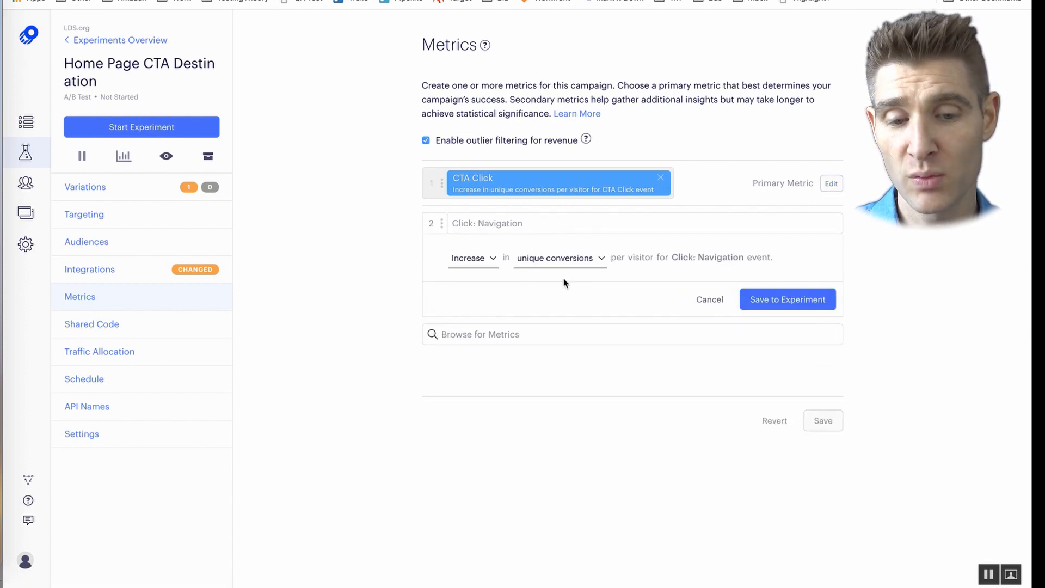
pyautogui.click(808, 298)
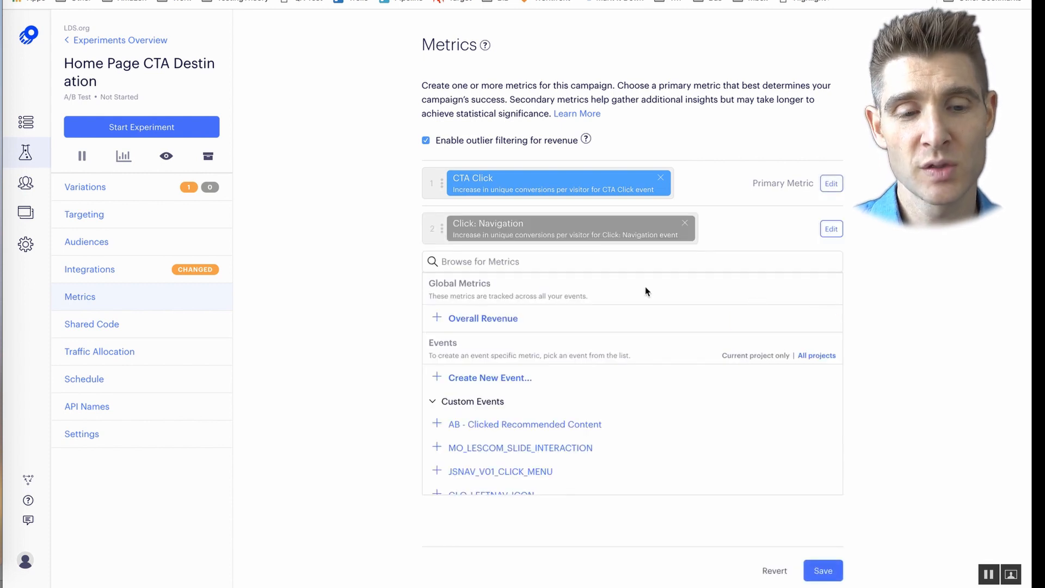
pyautogui.moveTo(446, 229); pyautogui.dragTo(442, 196)
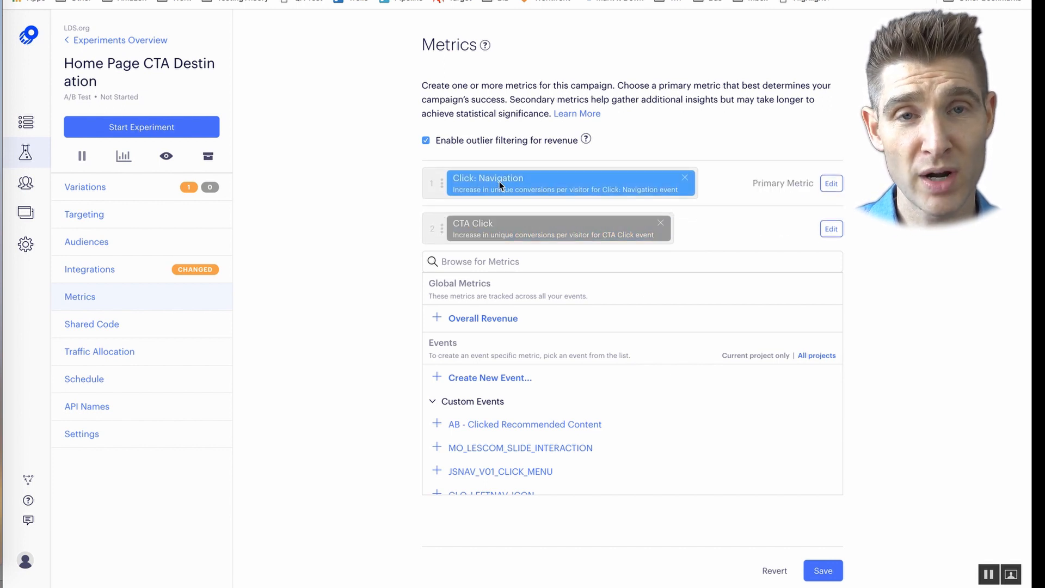
pyautogui.moveTo(442, 226); pyautogui.dragTo(442, 173)
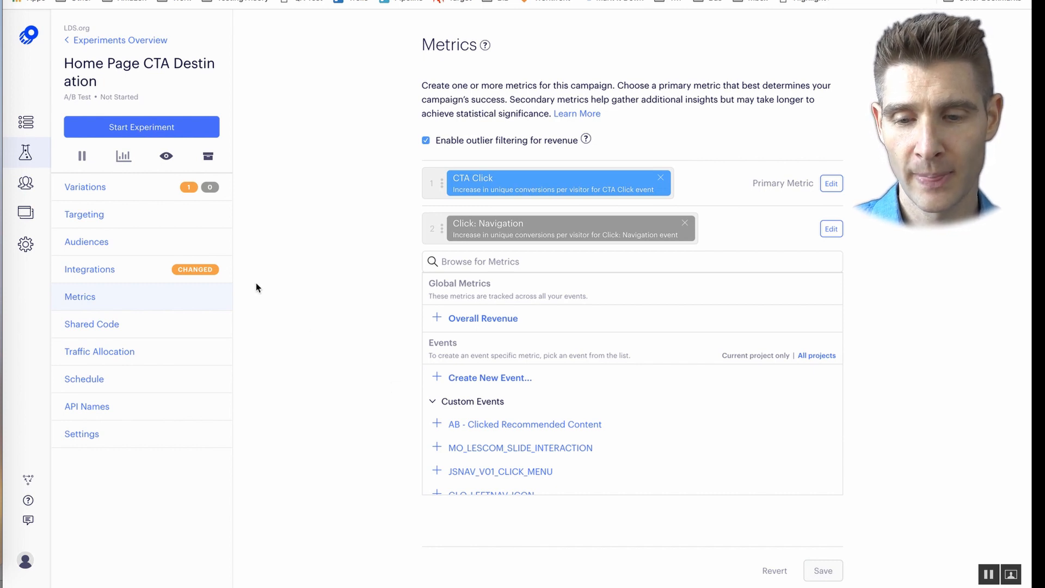
# Step: Review the experiment's shared code, its variation traffic distribution and its schedule settings
pyautogui.click(143, 328)
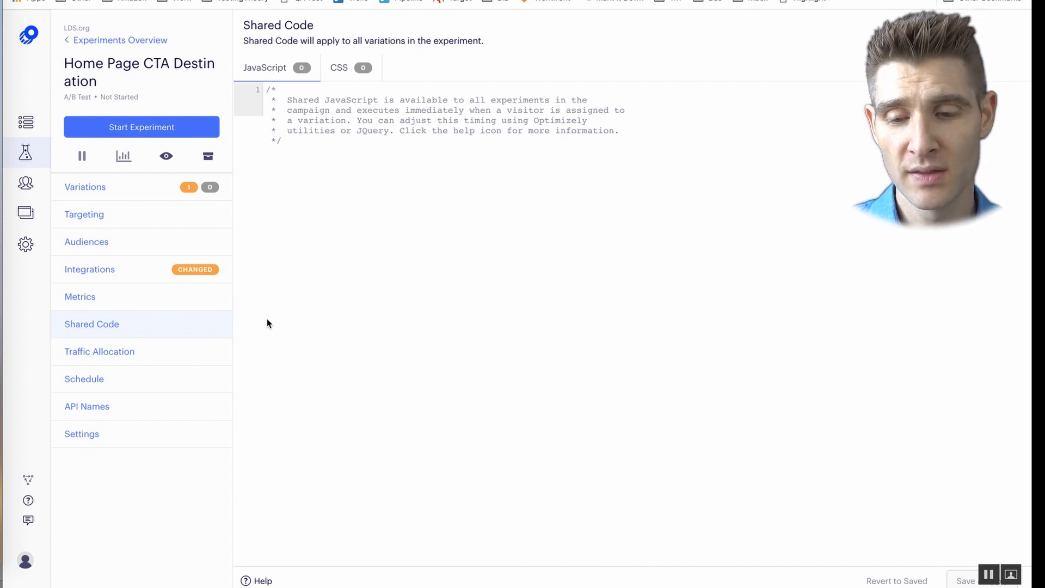
pyautogui.click(141, 357)
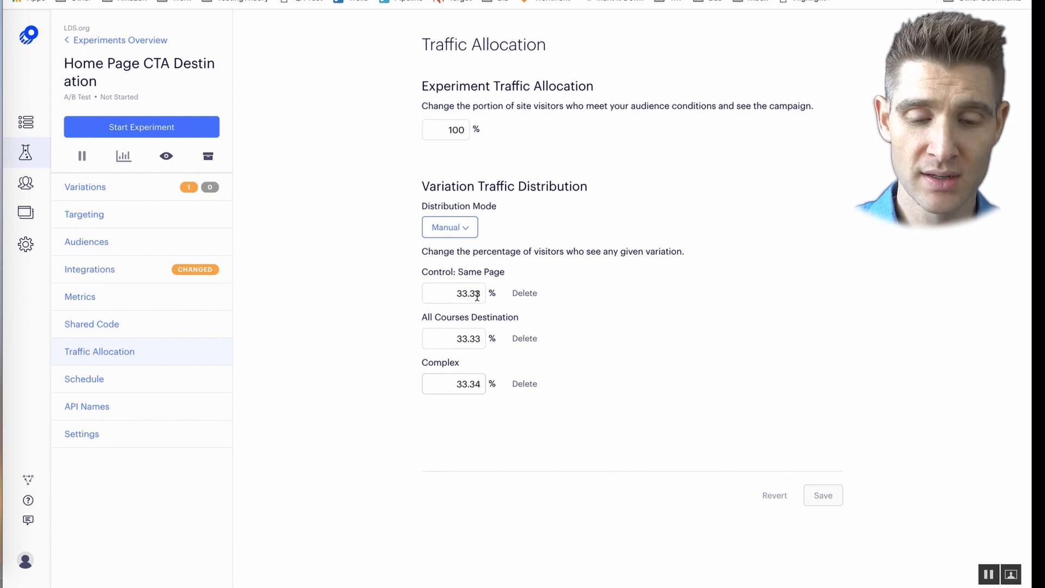
pyautogui.click(112, 386)
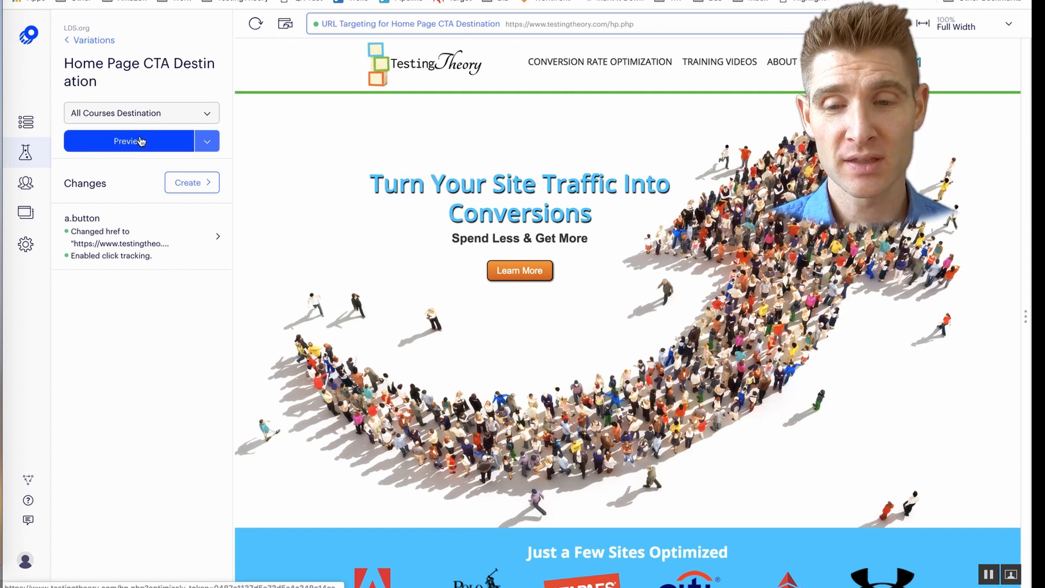
# Step: Preview the All Courses Destination variation and check where its Learn More button leads, returning to the variation editor
pyautogui.click(207, 148)
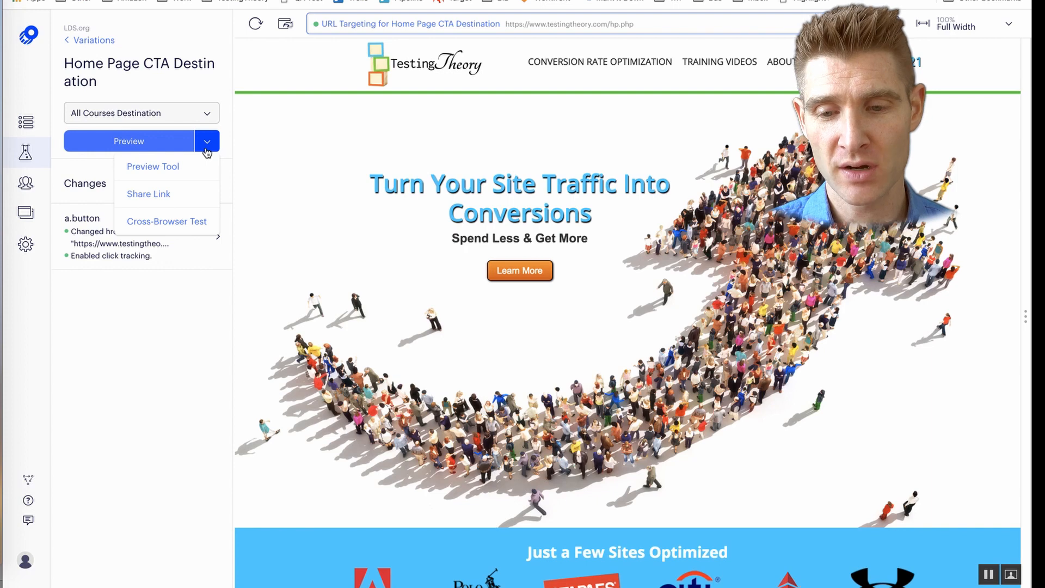
pyautogui.click(156, 149)
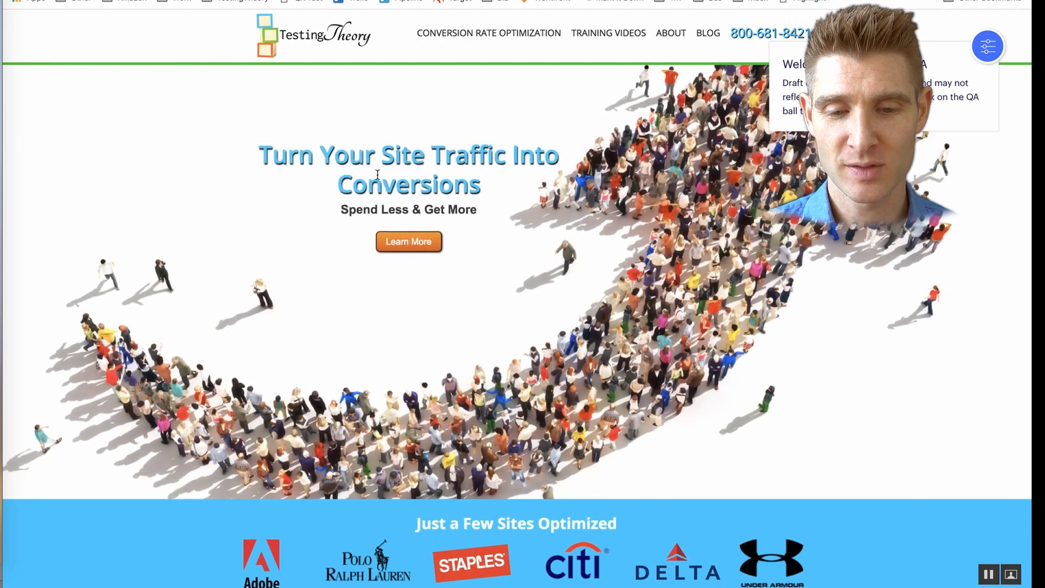
pyautogui.click(408, 243)
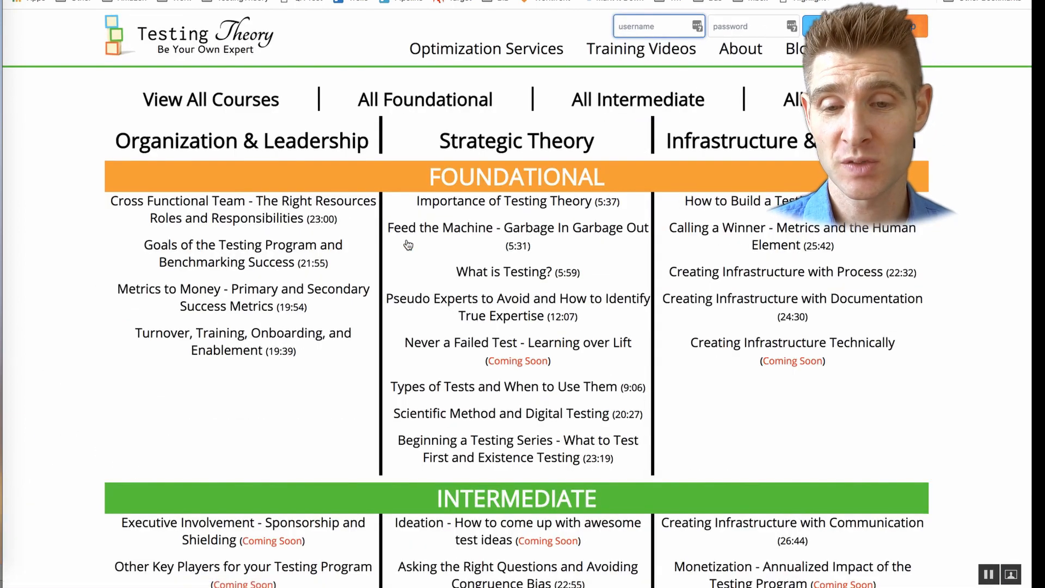
pyautogui.hotkey('ctrl', 'shift', 'Tab')
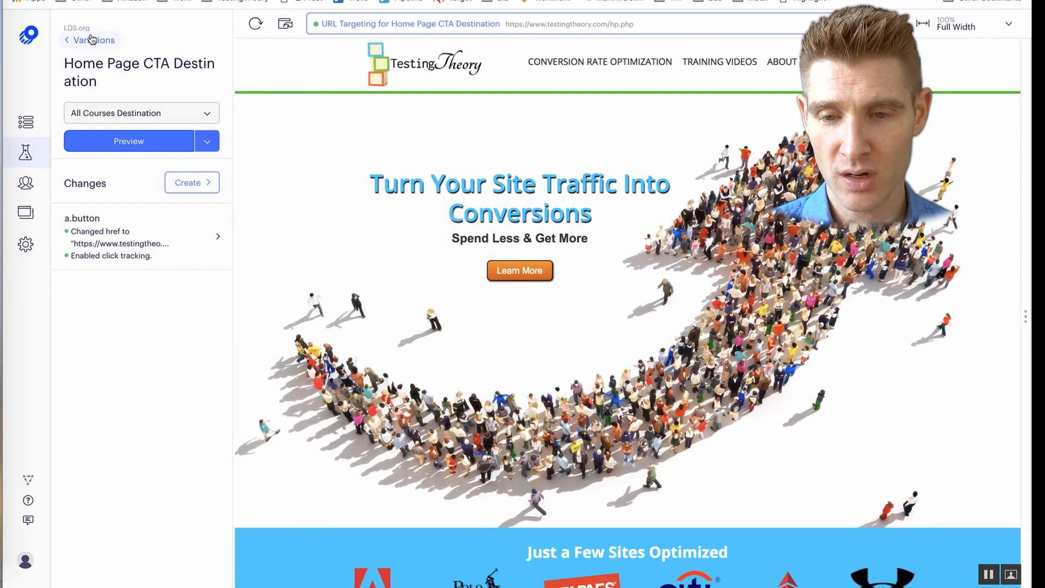
# Step: Go back from the variation editor to the experiment's schedule settings and start the Home Page CTA Destination experiment
pyautogui.click(92, 39)
pyautogui.click(182, 378)
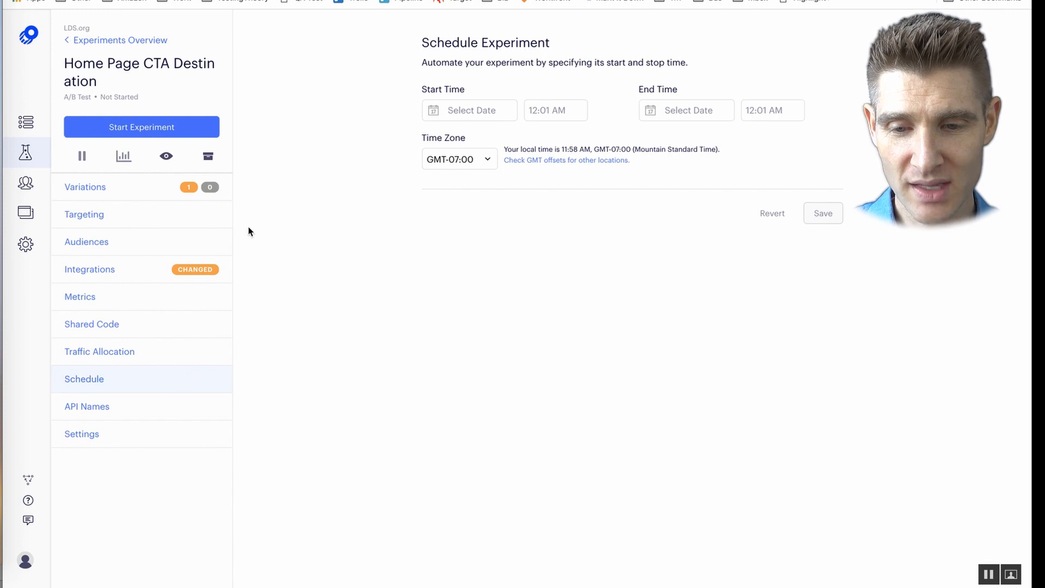
pyautogui.click(162, 128)
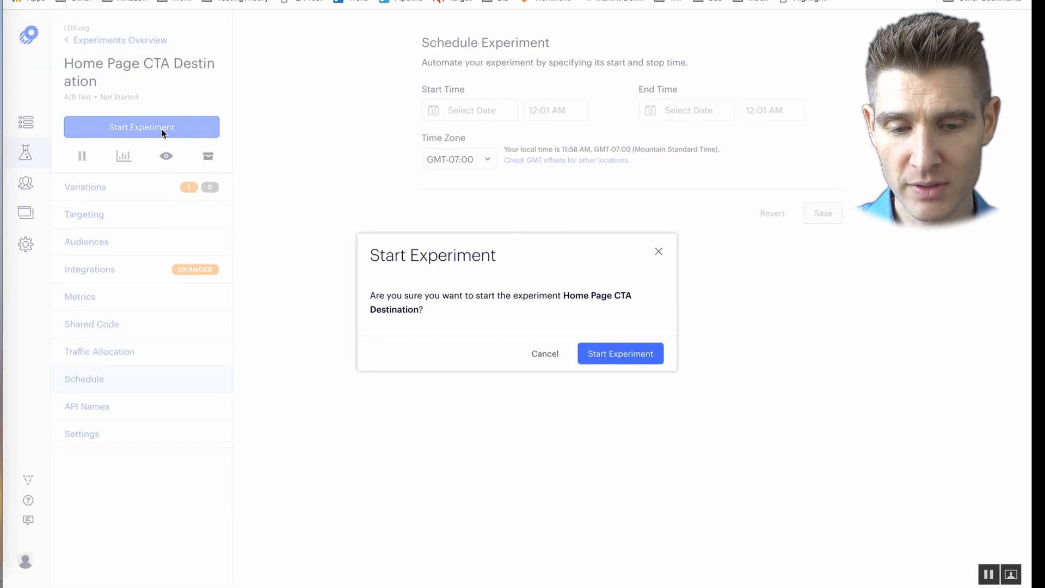
pyautogui.click(619, 355)
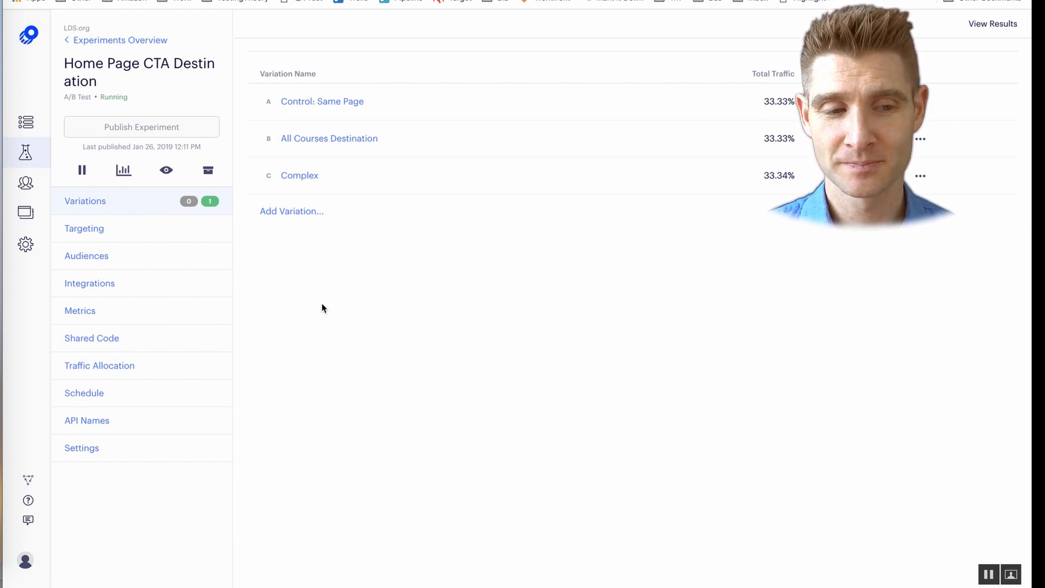
# Step: Examine the Home Page CTA Destination results, including the summary and the CTA Click and Click: Navigation metrics per variation
pyautogui.click(140, 41)
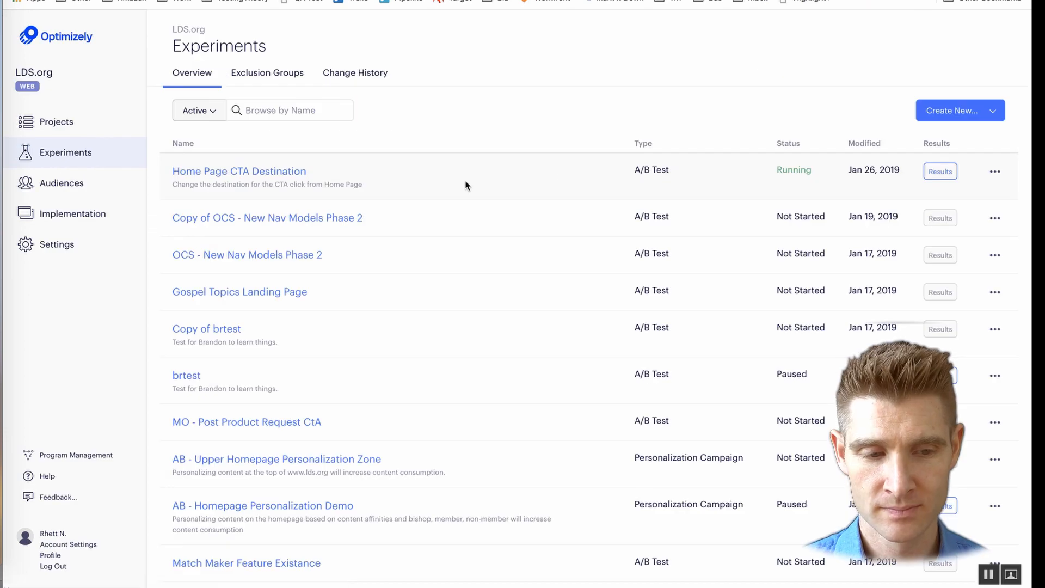
pyautogui.click(940, 173)
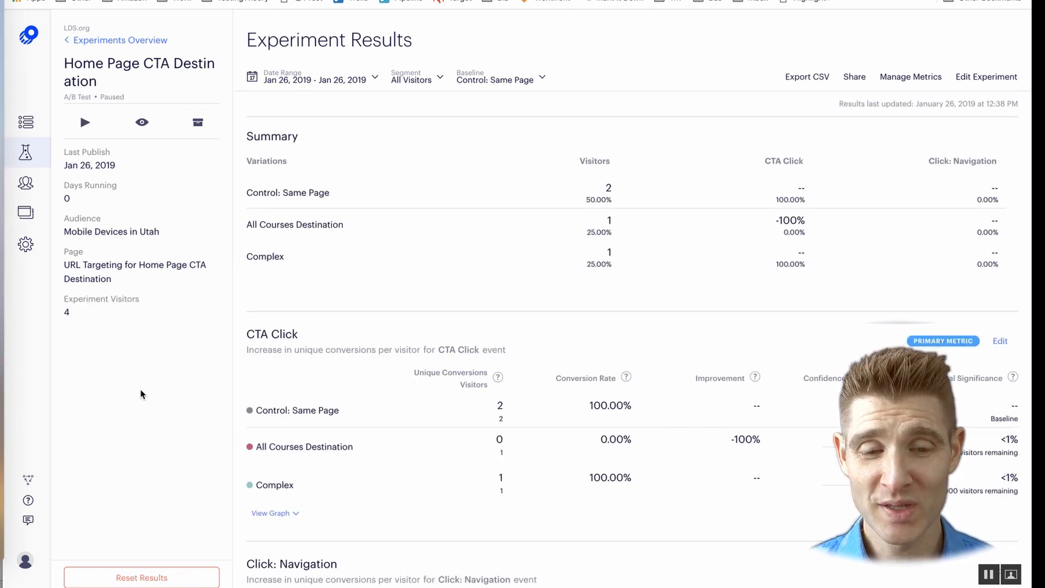
pyautogui.moveTo(761, 227)
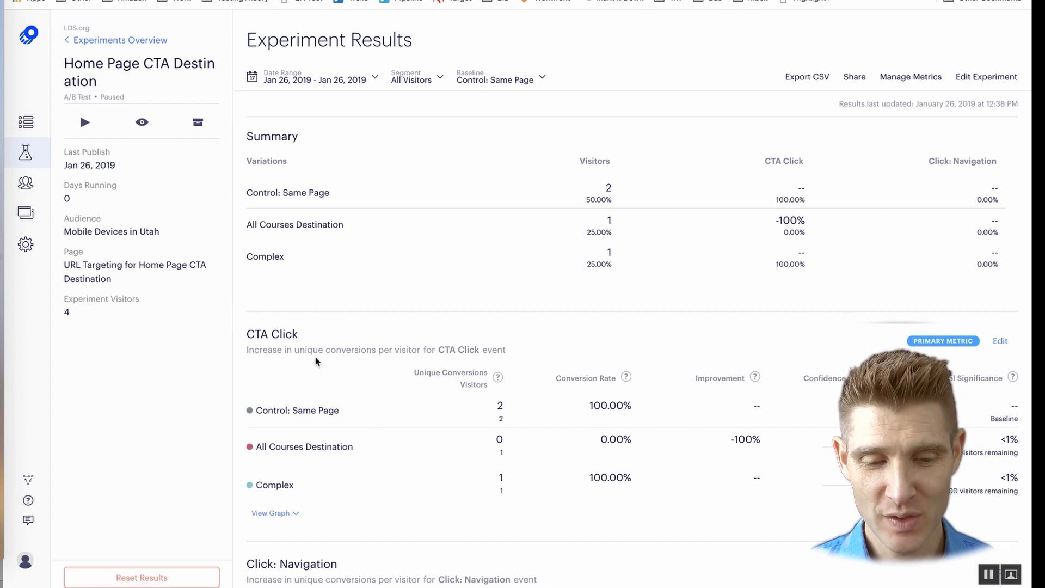
pyautogui.scroll(-2, 315, 357)
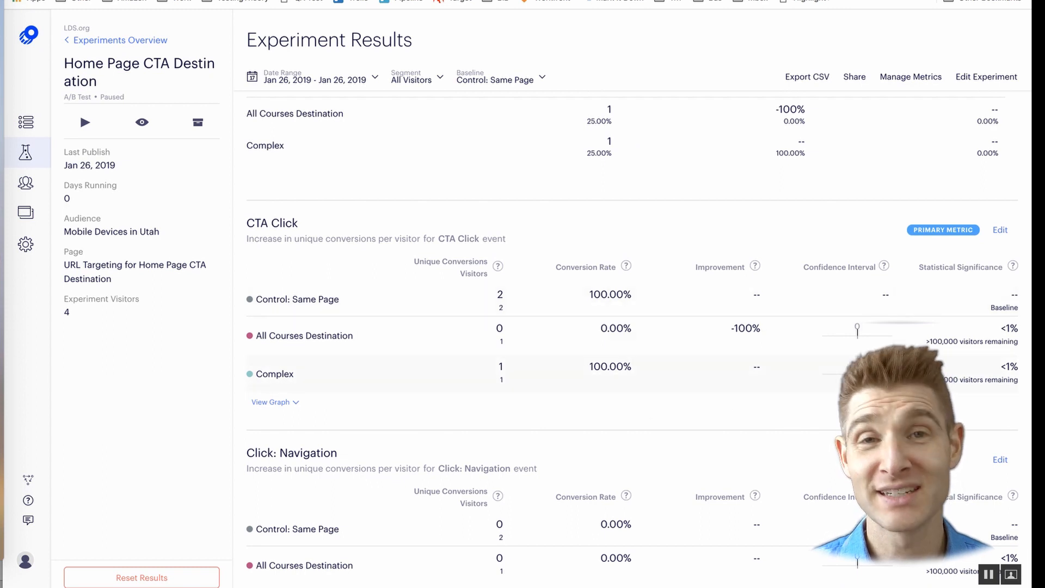
pyautogui.scroll(-1, 694, 381)
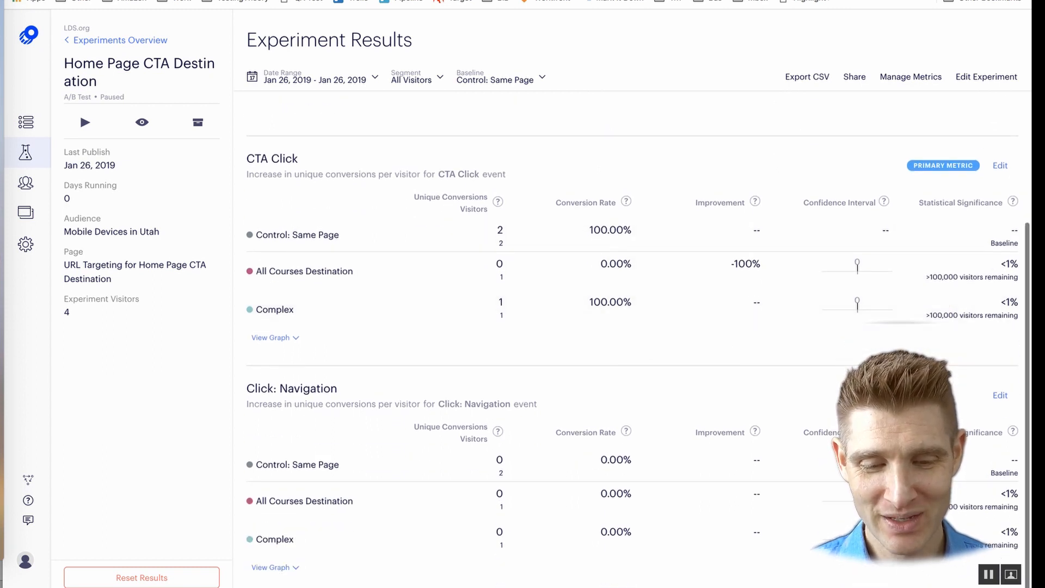
pyautogui.scroll(3, 694, 381)
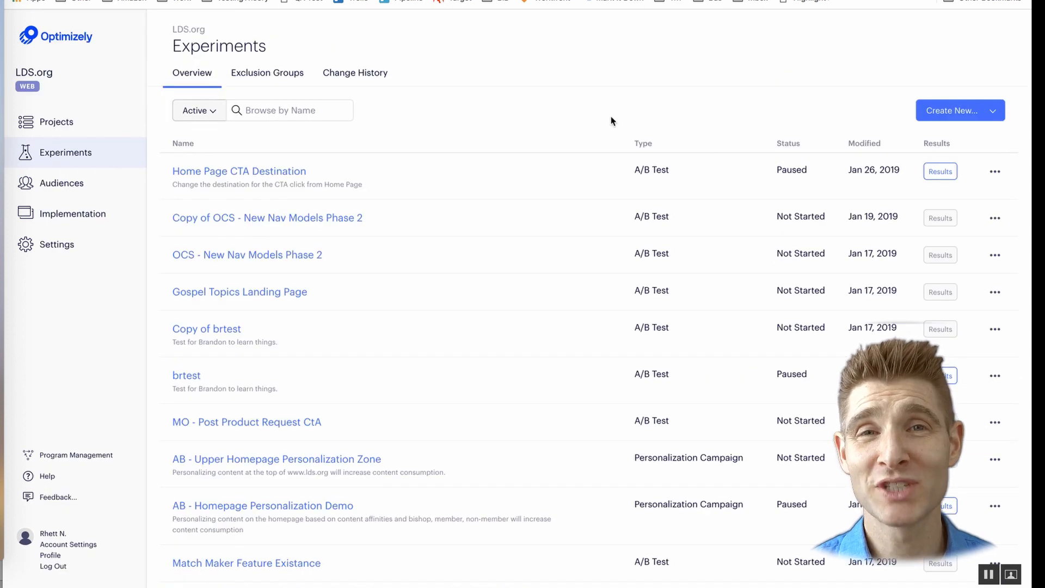
# Step: Start a new multivariate test named "Sample MVT" with the description "Learning How to do MVT"
pyautogui.click(975, 112)
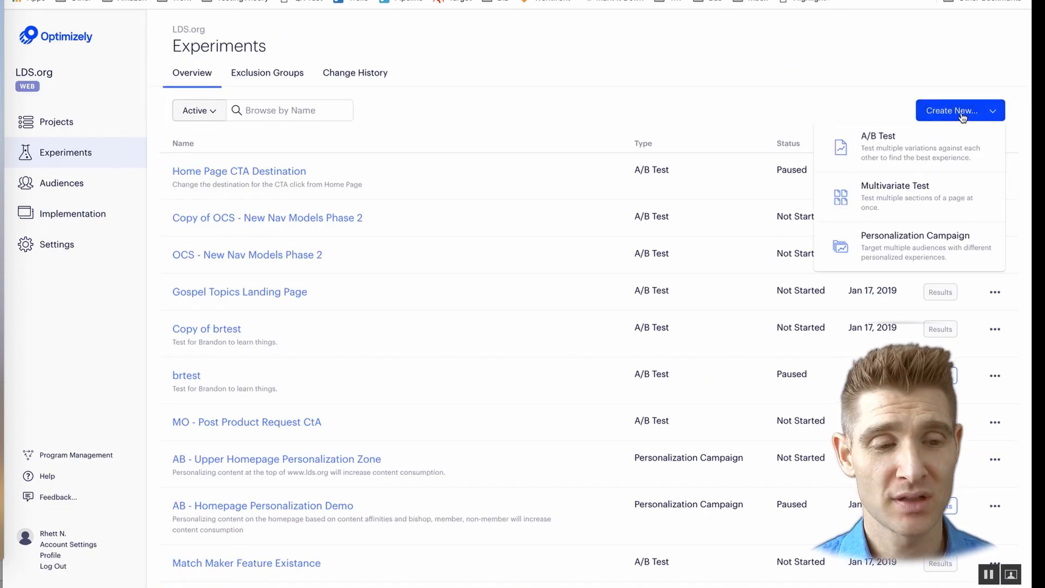
pyautogui.click(933, 200)
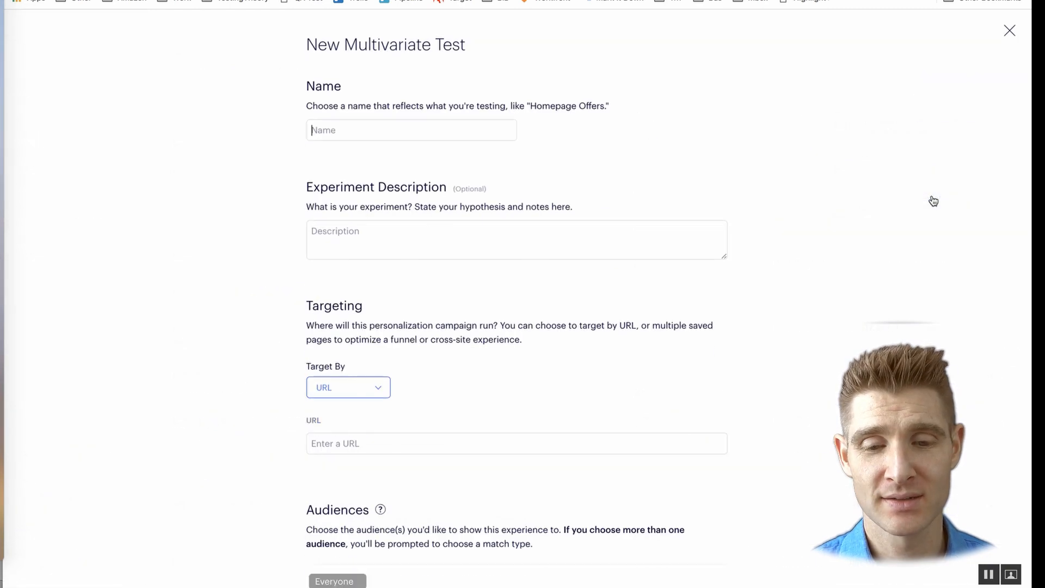
pyautogui.write('Sample MVT')
pyautogui.press('Tab')
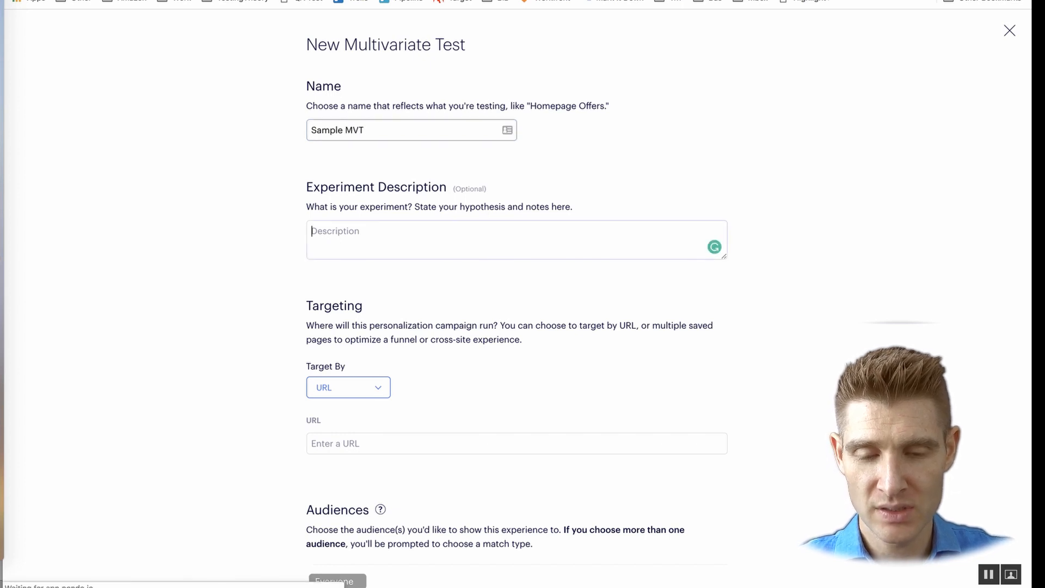
pyautogui.write('L')
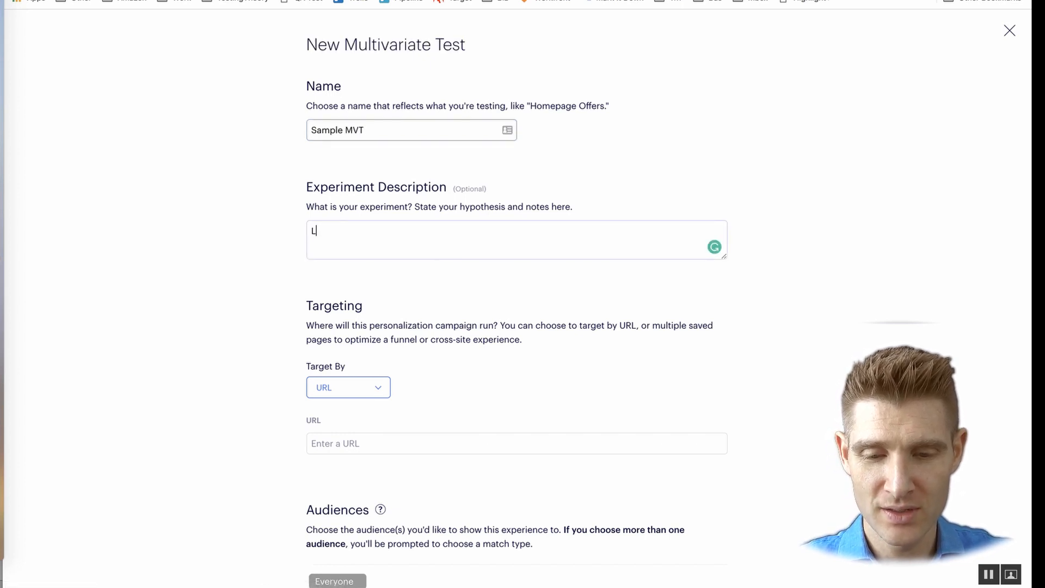
pyautogui.write('earning How to do MVT')
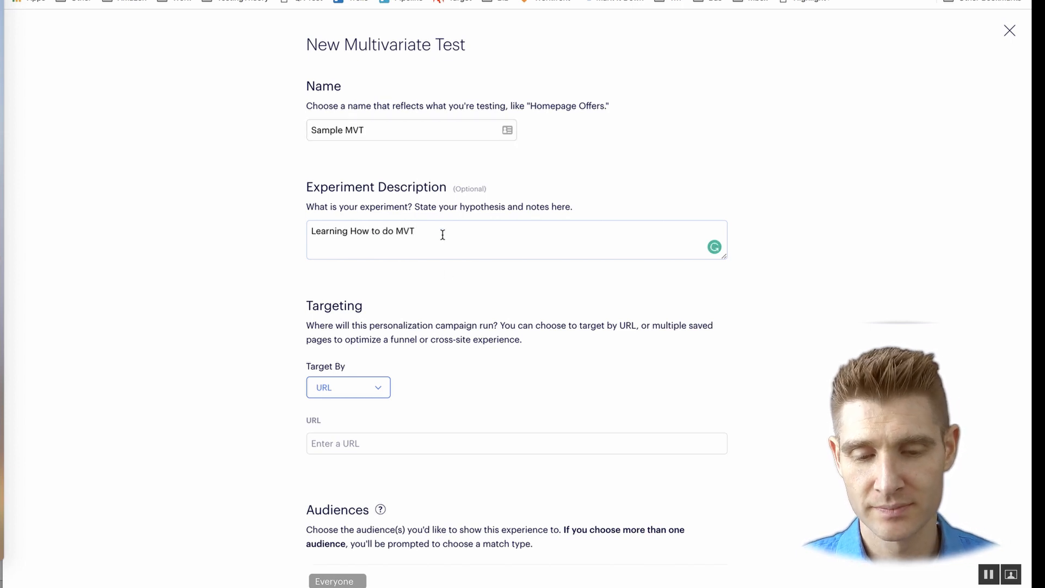
pyautogui.scroll(-3, 431, 385)
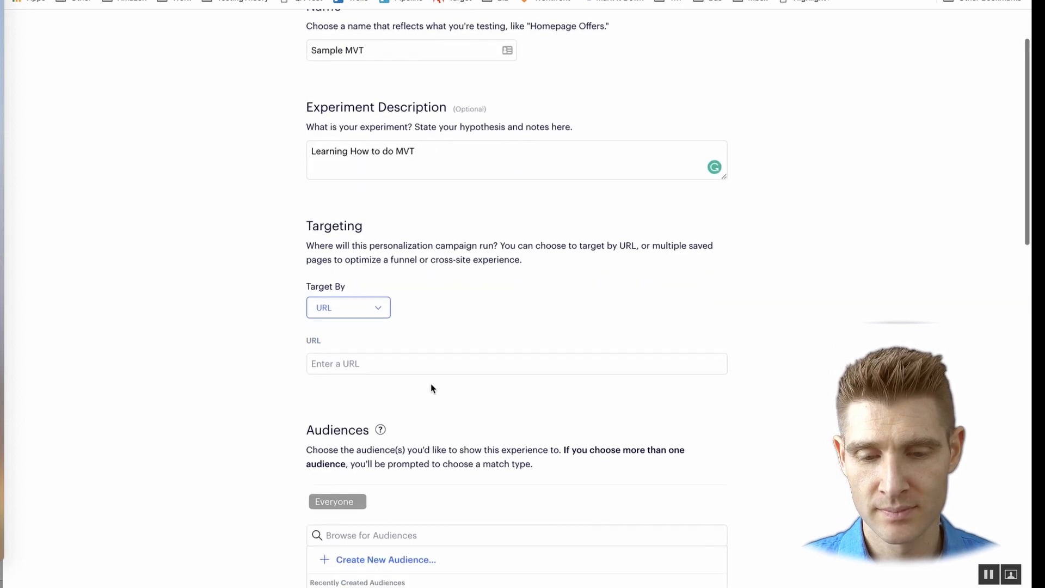
pyautogui.click(375, 310)
pyautogui.click(472, 367)
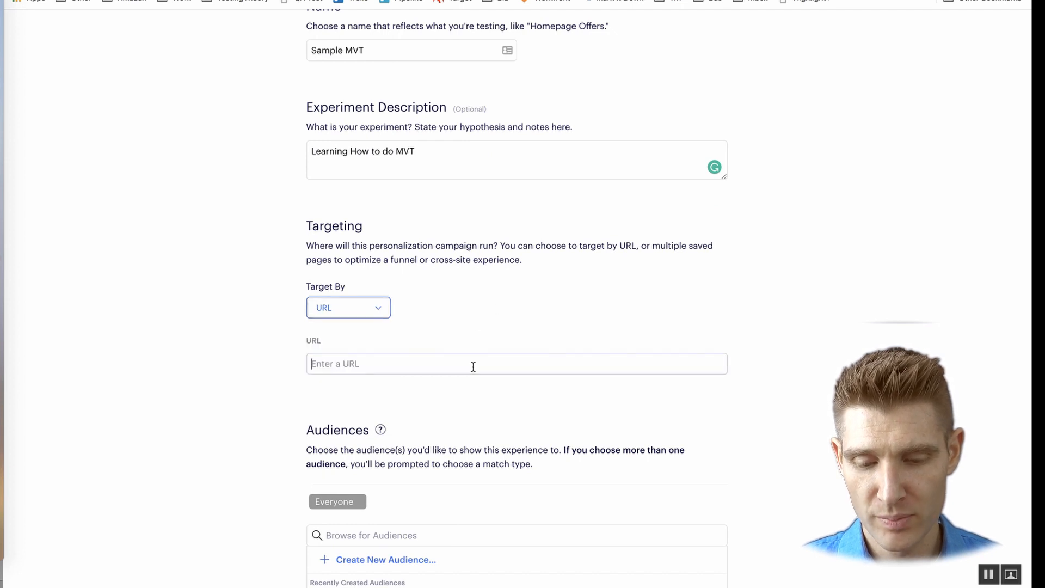
pyautogui.write('https://www.testingtheory.com/hp.php')
pyautogui.scroll(-5, 478, 411)
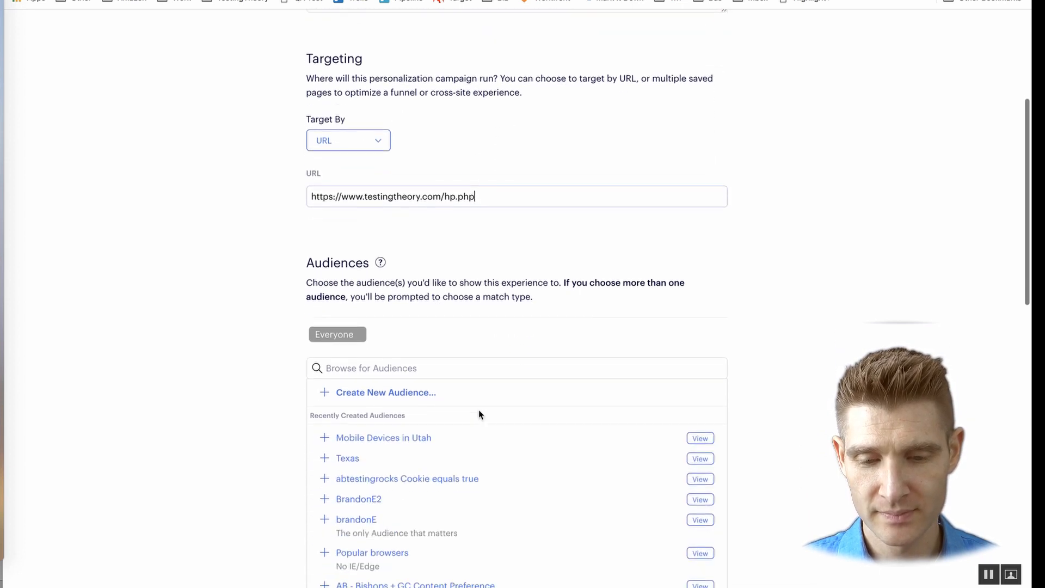
# Step: Leave the audience as Everyone, search the metrics for "trainin" and pick the Training Videos Click event
pyautogui.scroll(-2, 479, 414)
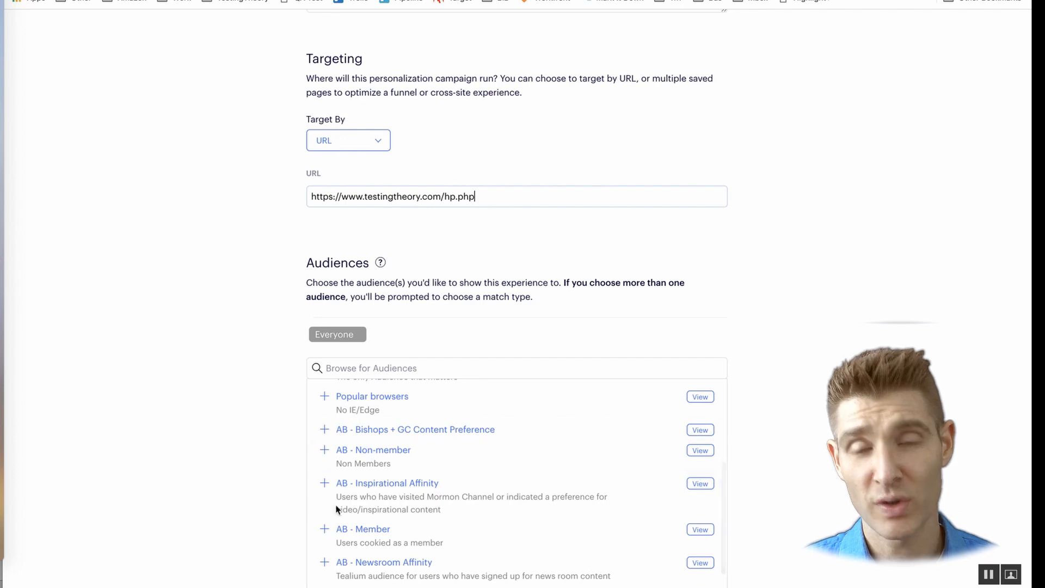
pyautogui.scroll(-10, 809, 440)
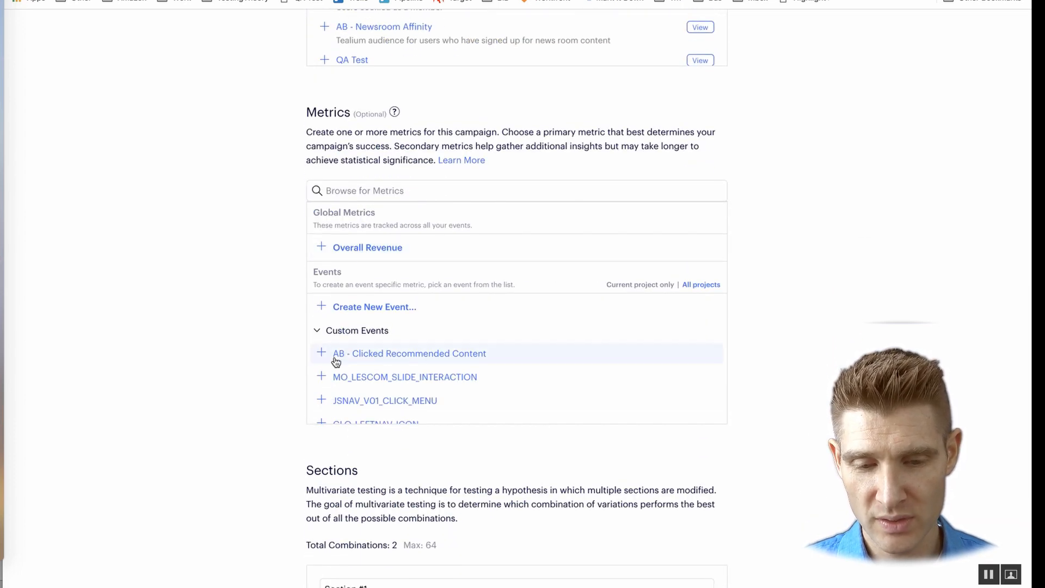
pyautogui.scroll(-2, 335, 362)
pyautogui.click(355, 192)
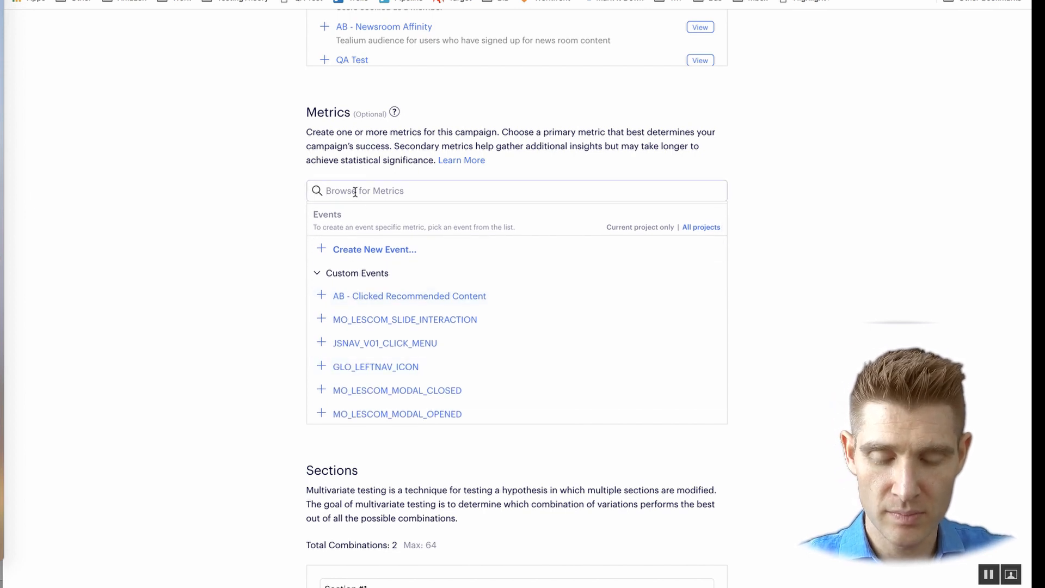
pyautogui.write('cour')
pyautogui.press('BackSpace')
pyautogui.press('BackSpace')
pyautogui.press('BackSpace')
pyautogui.press('BackSpace')
pyautogui.write('trainin')
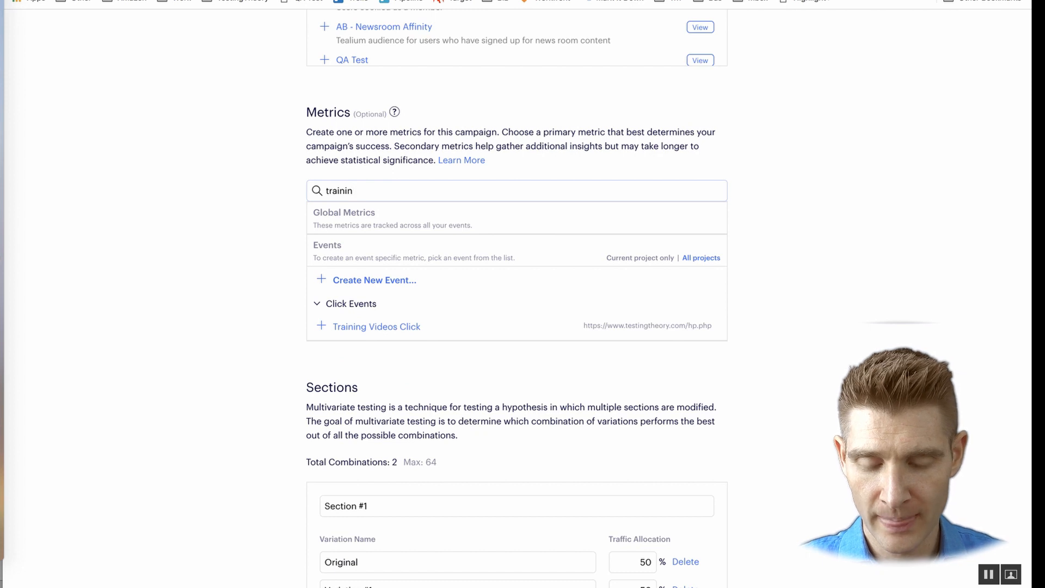
pyautogui.click(382, 328)
# Step: Rename the first section of the multivariate test "Headline"
pyautogui.scroll(-3, 265, 324)
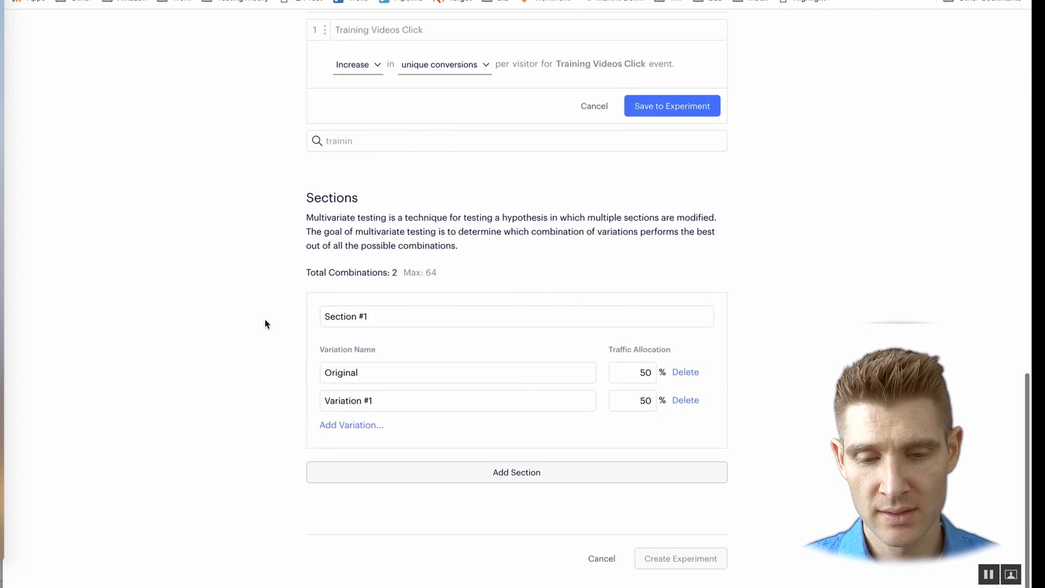
pyautogui.click(361, 315)
pyautogui.moveTo(379, 315); pyautogui.dragTo(297, 312)
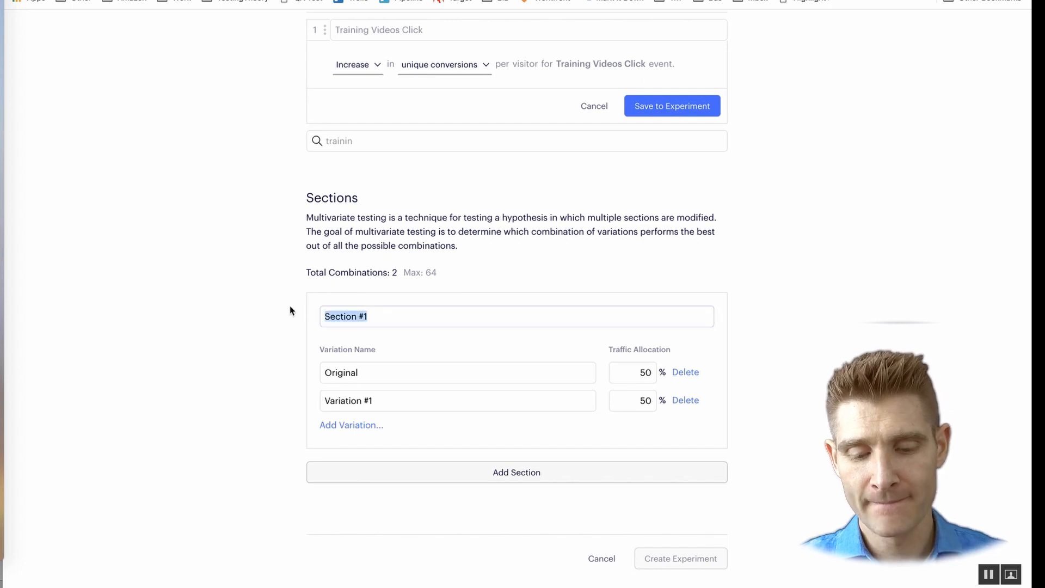
pyautogui.write('Headline')
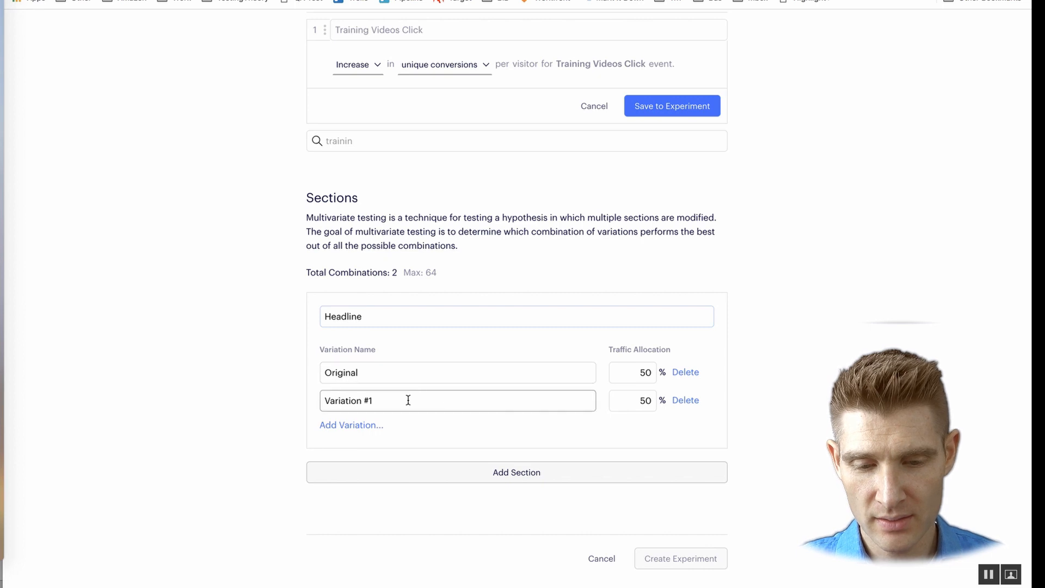
# Step: Name the Headline section's second variation "Act Now"
pyautogui.moveTo(375, 371); pyautogui.dragTo(305, 366)
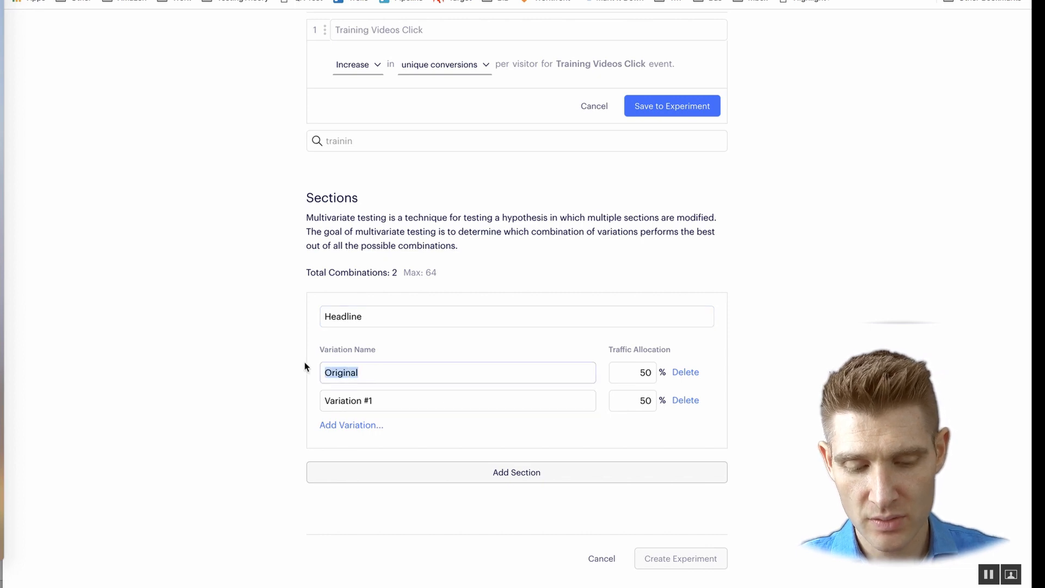
pyautogui.moveTo(382, 400); pyautogui.dragTo(194, 389)
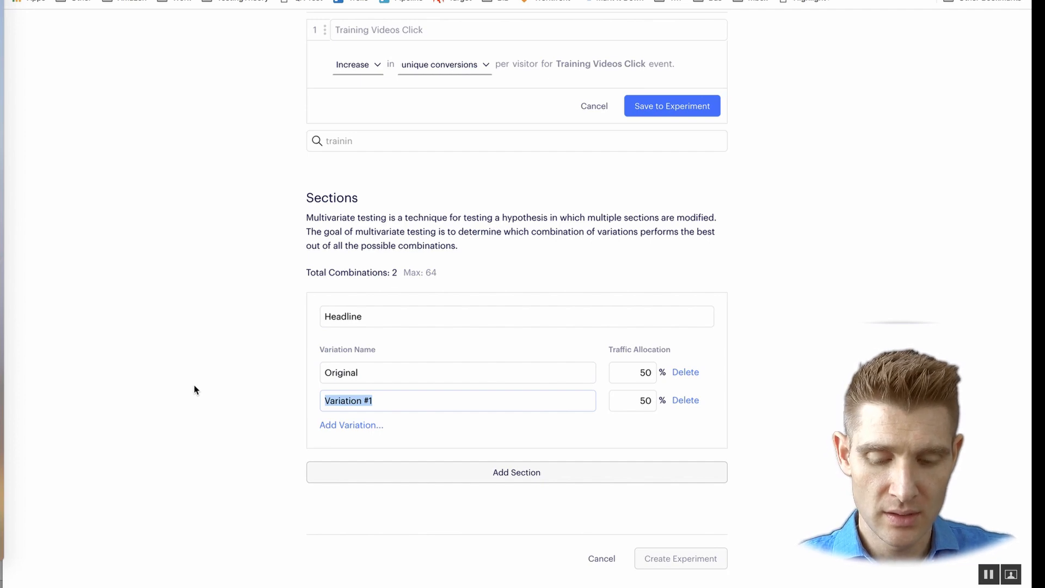
pyautogui.hotkey('ctrl', 'Tab')
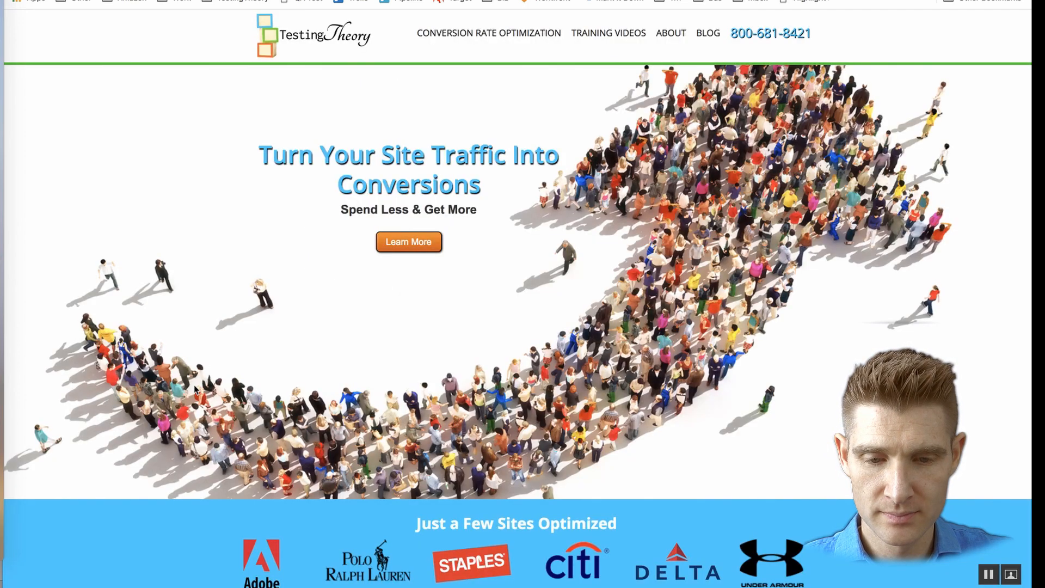
pyautogui.hotkey('ctrl', 'shift', 'Tab')
pyautogui.write('Act Now')
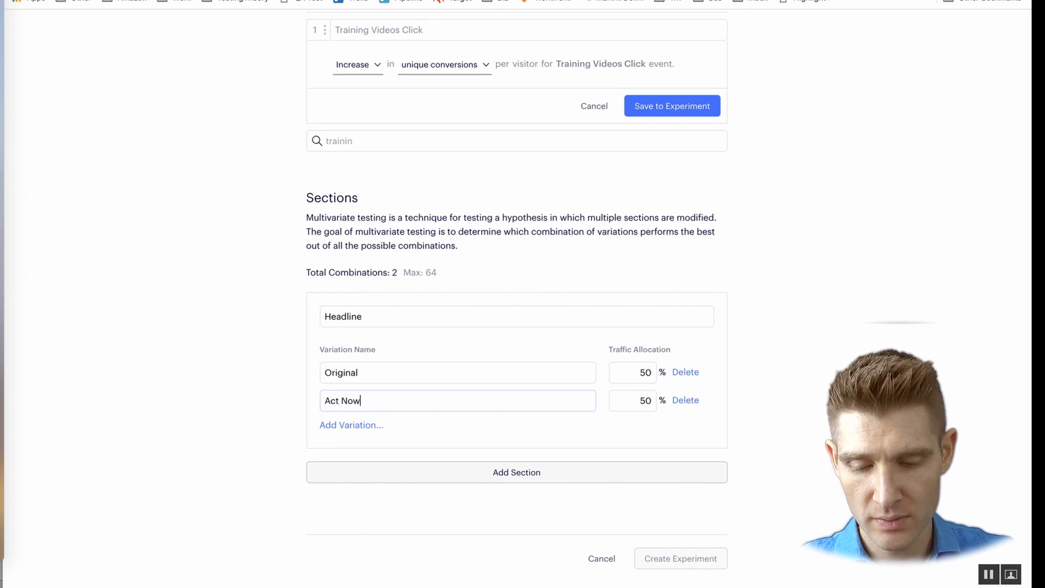
# Step: Check the live home page's headline and rename the Headline section's second variation "More Conversions Better Testing"
pyautogui.hotkey('ctrl', 'Tab')
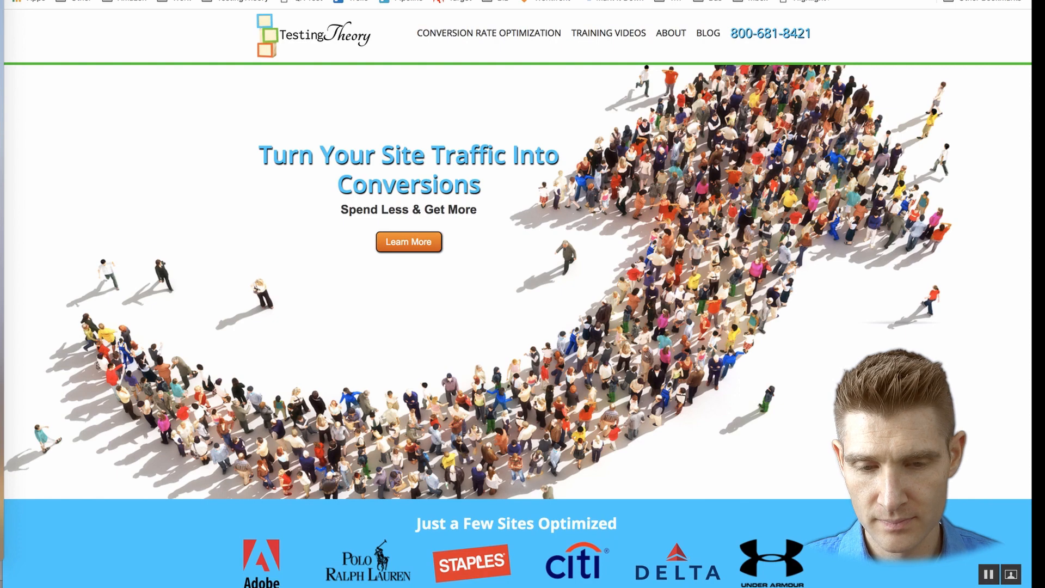
pyautogui.hotkey('ctrl', 'shift', 'Tab')
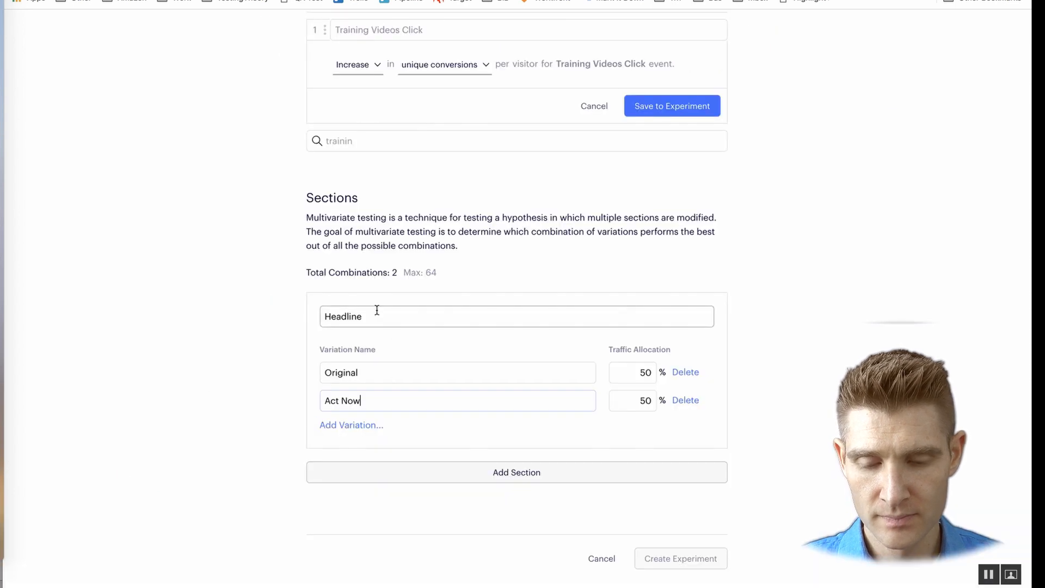
pyautogui.moveTo(375, 400); pyautogui.dragTo(275, 397)
pyautogui.write('More Conversions Better TEstin')
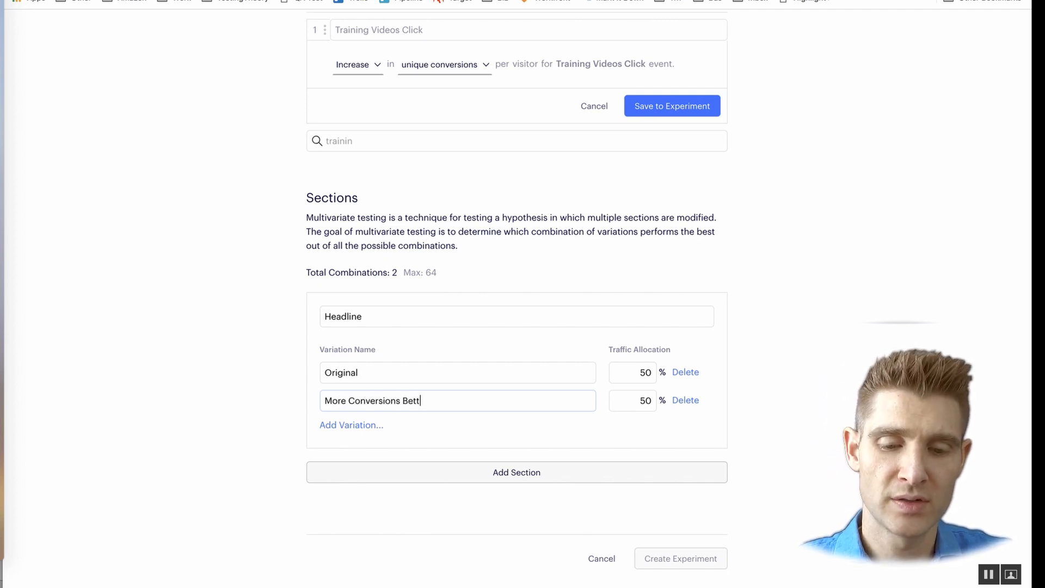
pyautogui.press('BackSpace')
pyautogui.press('BackSpace')
pyautogui.write('esting')
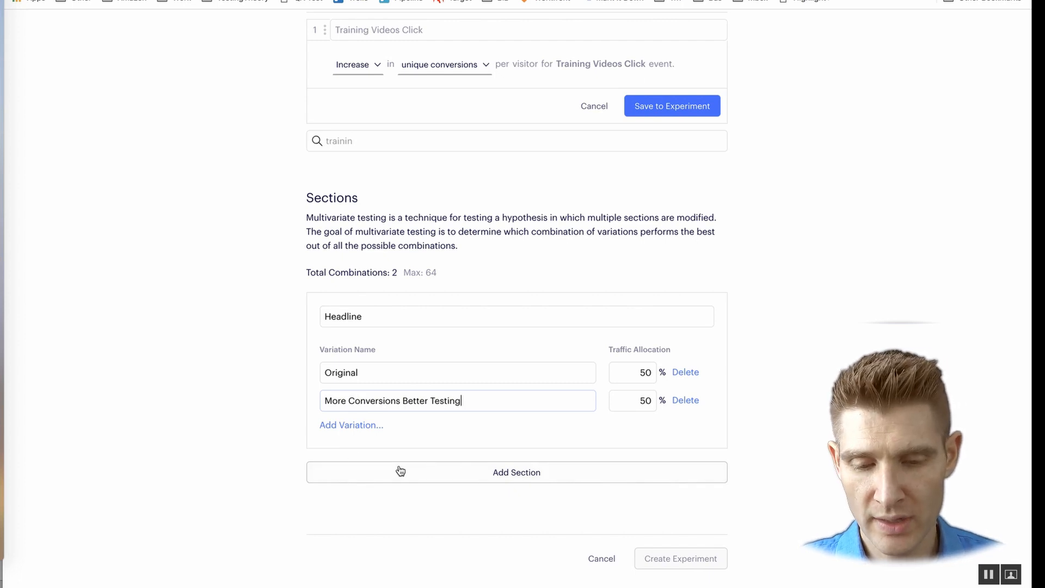
# Step: Add a second section to the multivariate test and name it "CTA"
pyautogui.click(400, 471)
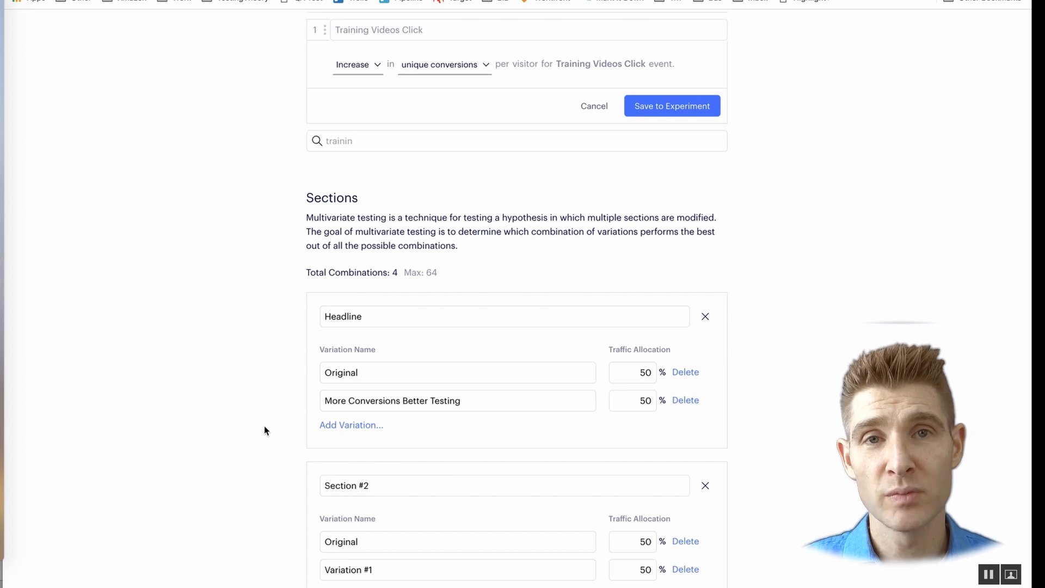
pyautogui.scroll(-3, 265, 430)
pyautogui.click(367, 396)
pyautogui.press('super+a')
pyautogui.write('C')
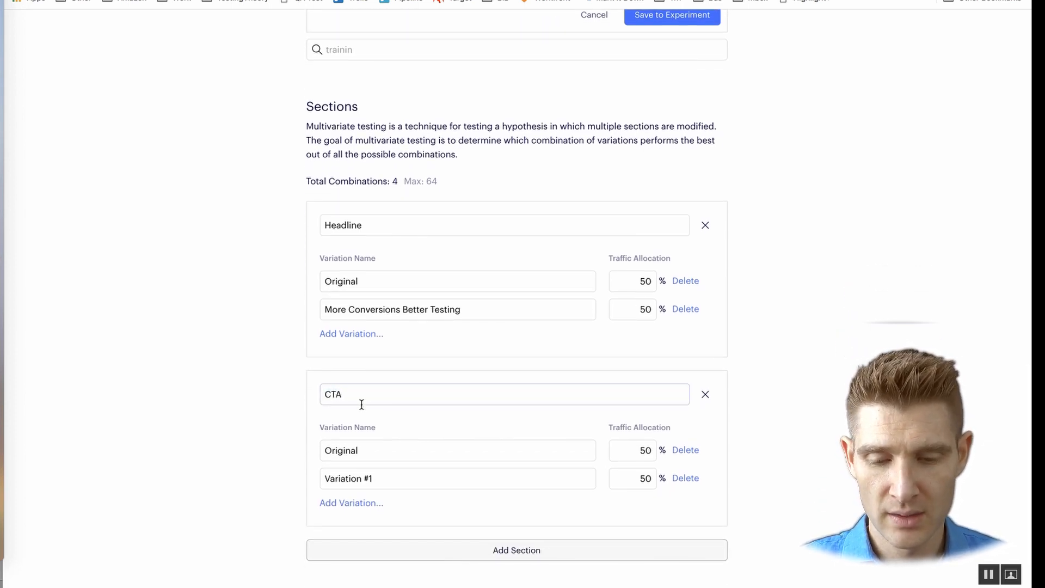
# Step: Rename the CTA section's two variations "Original: Learn More" and "Act Now"
pyautogui.moveTo(384, 479); pyautogui.dragTo(296, 484)
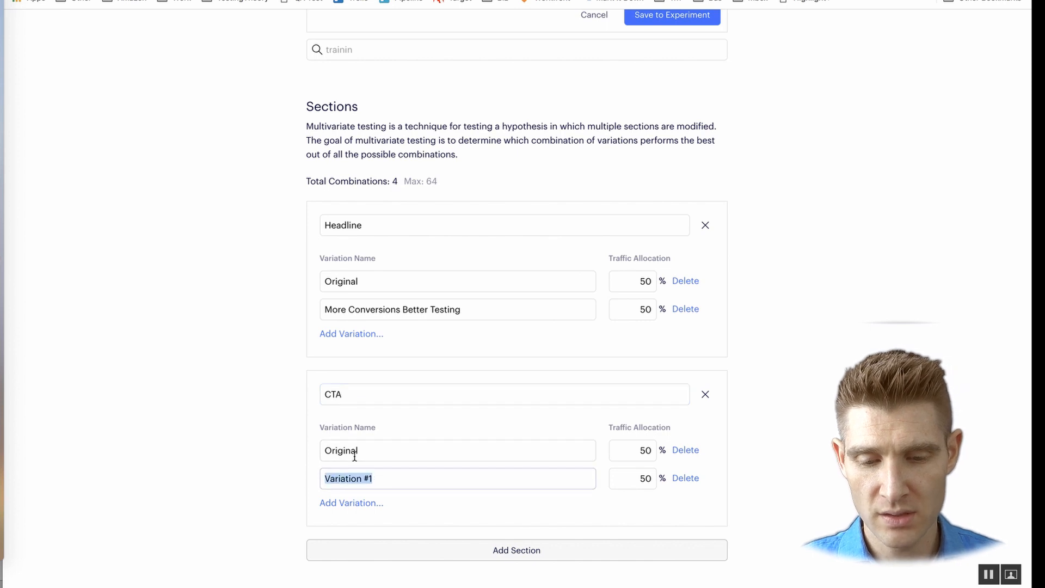
pyautogui.click(366, 452)
pyautogui.write(': Learn More')
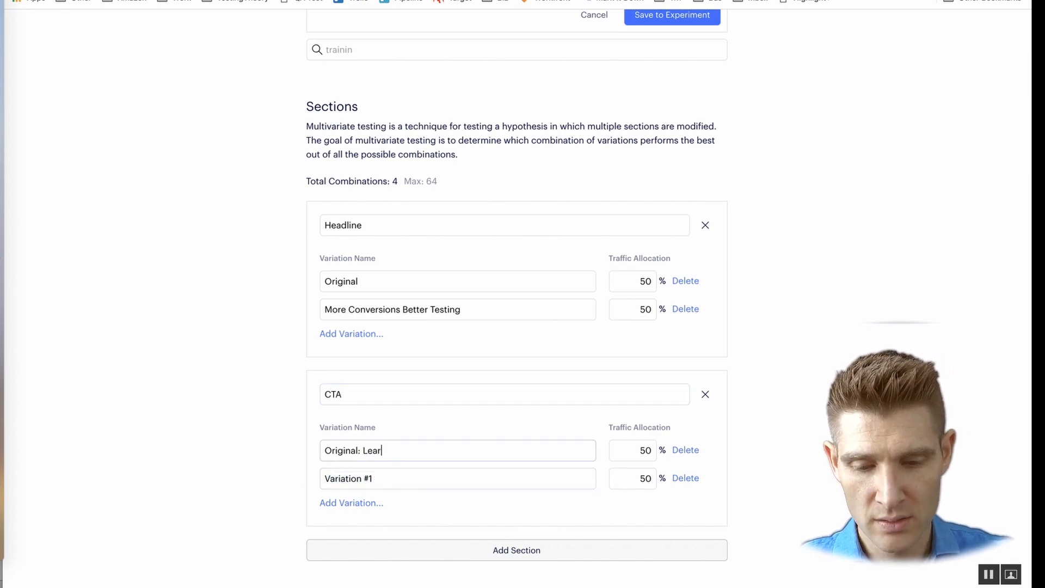
pyautogui.click(389, 483)
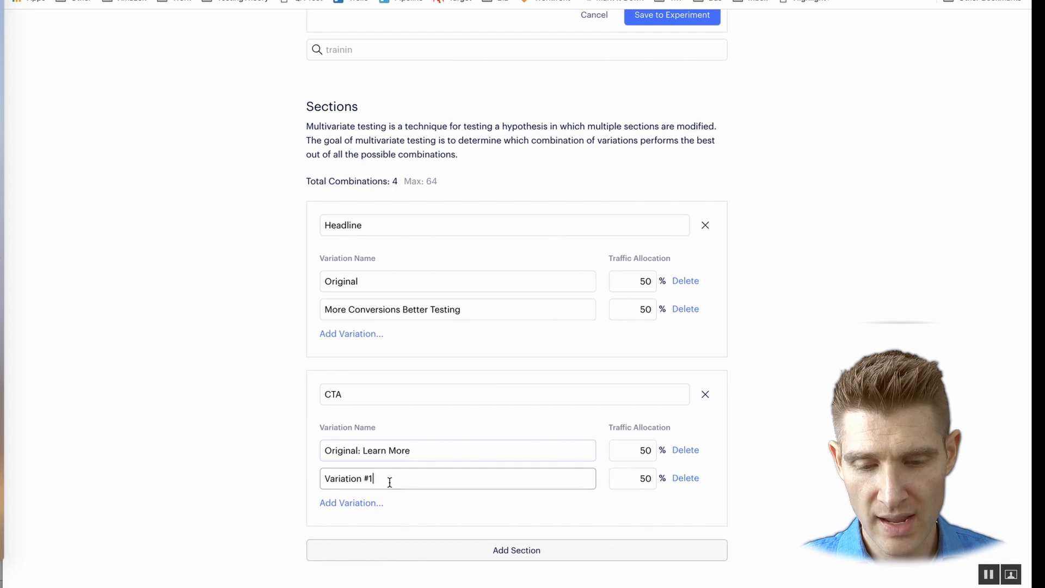
pyautogui.moveTo(389, 483); pyautogui.dragTo(287, 485)
pyautogui.write('Act Now')
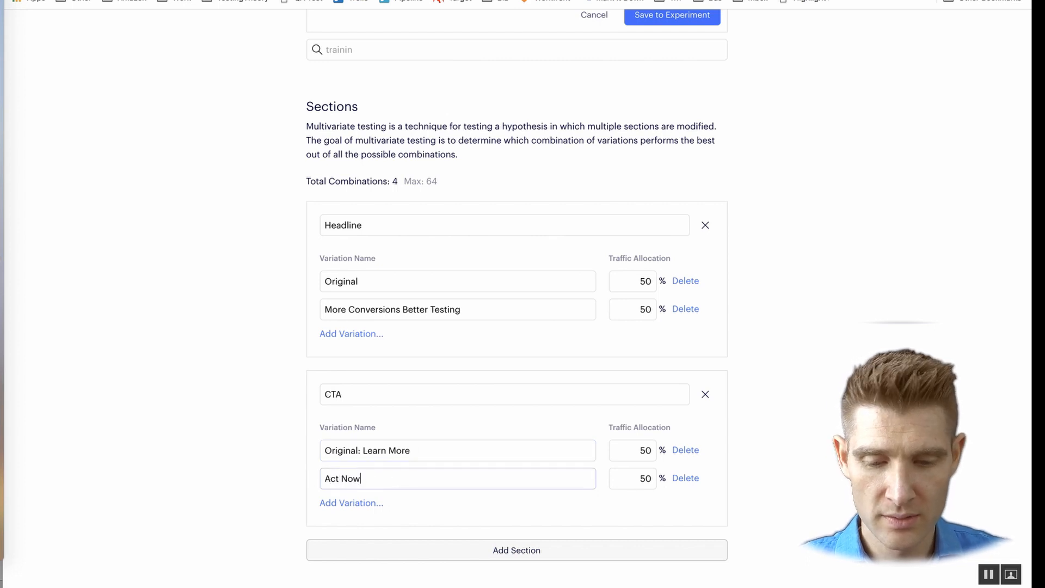
# Step: Save the Training Videos Click metric to the experiment, keeping increase in unique conversions, and create the multivariate test
pyautogui.scroll(-3, 289, 457)
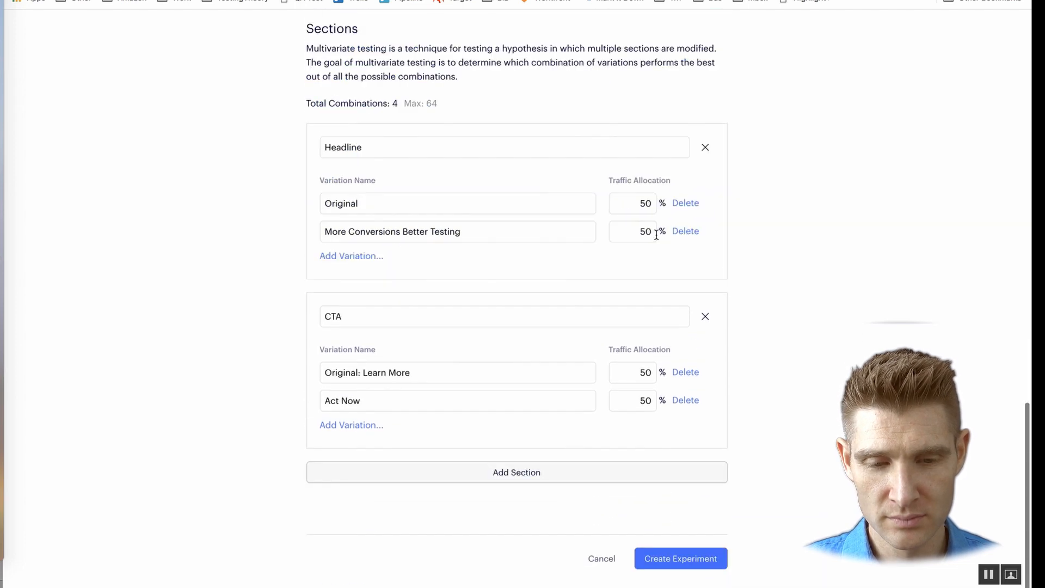
pyautogui.scroll(5, 579, 196)
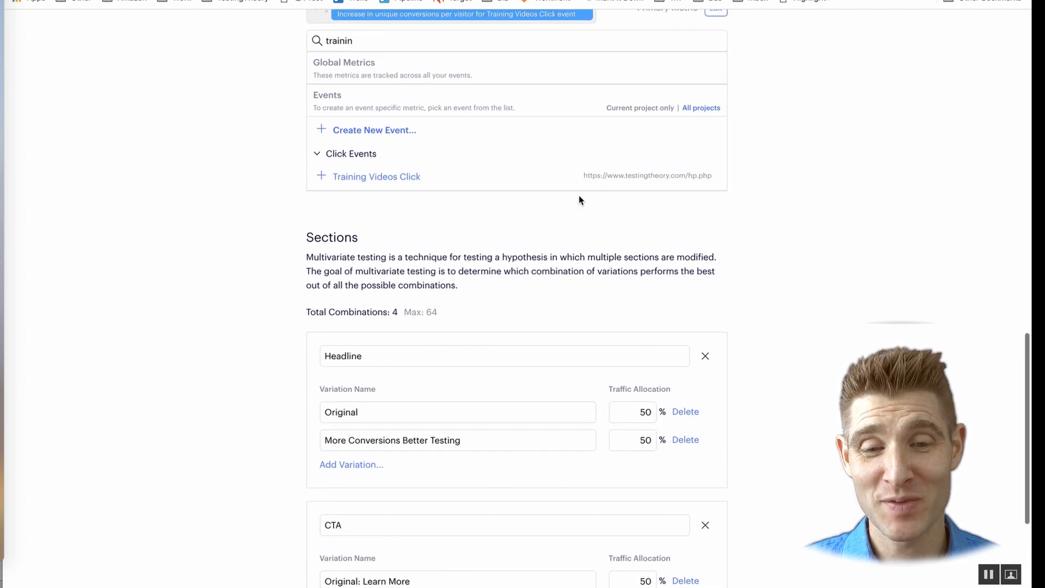
pyautogui.scroll(-5, 579, 195)
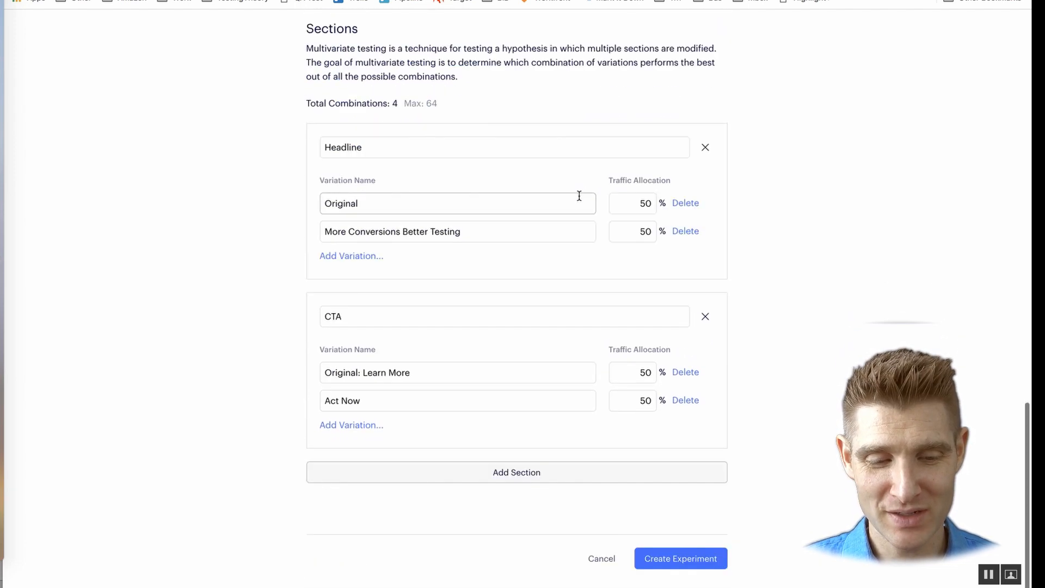
pyautogui.click(680, 561)
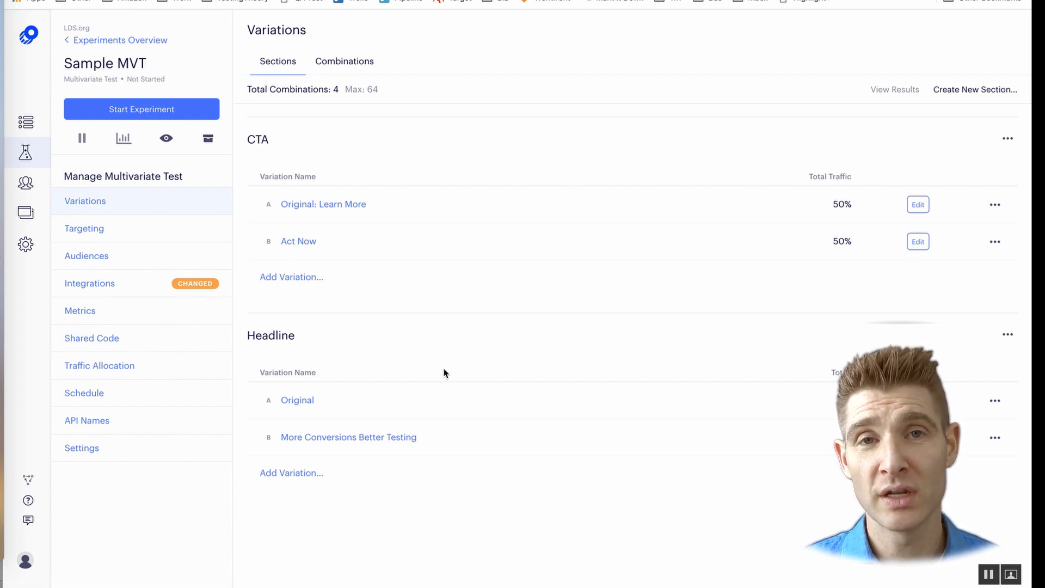
# Step: In the CTA section's Act Now variation, change the hero button's text to "Act Now", save, and return to the sections
pyautogui.click(305, 242)
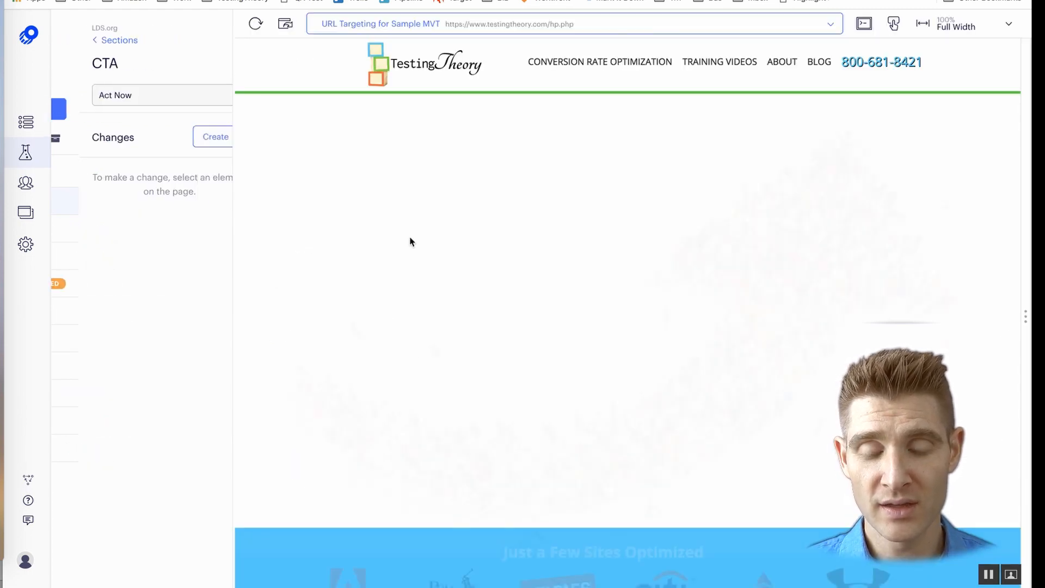
pyautogui.click(533, 268)
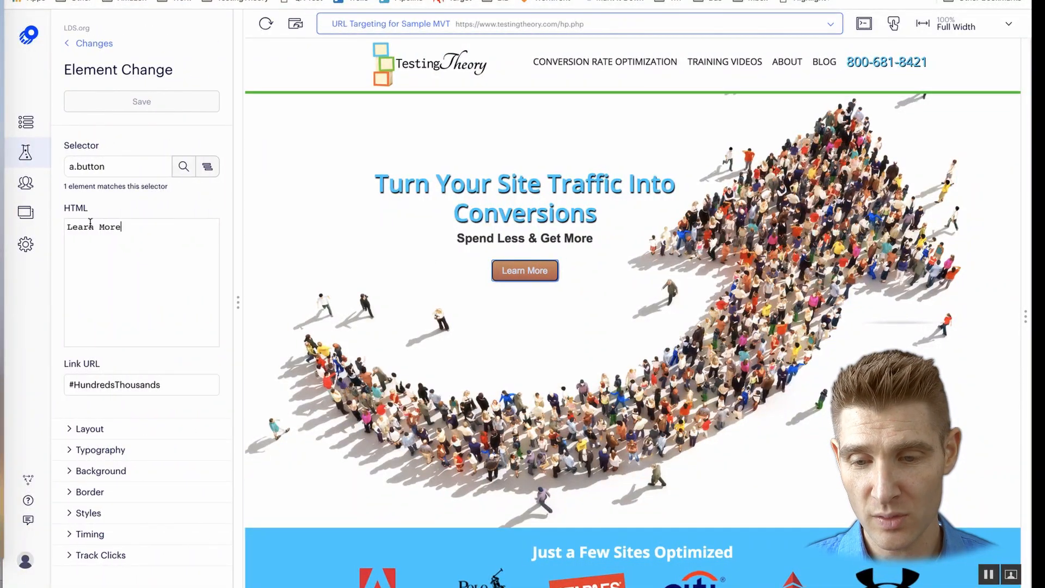
pyautogui.tripleClick(90, 225)
pyautogui.write('Act Now')
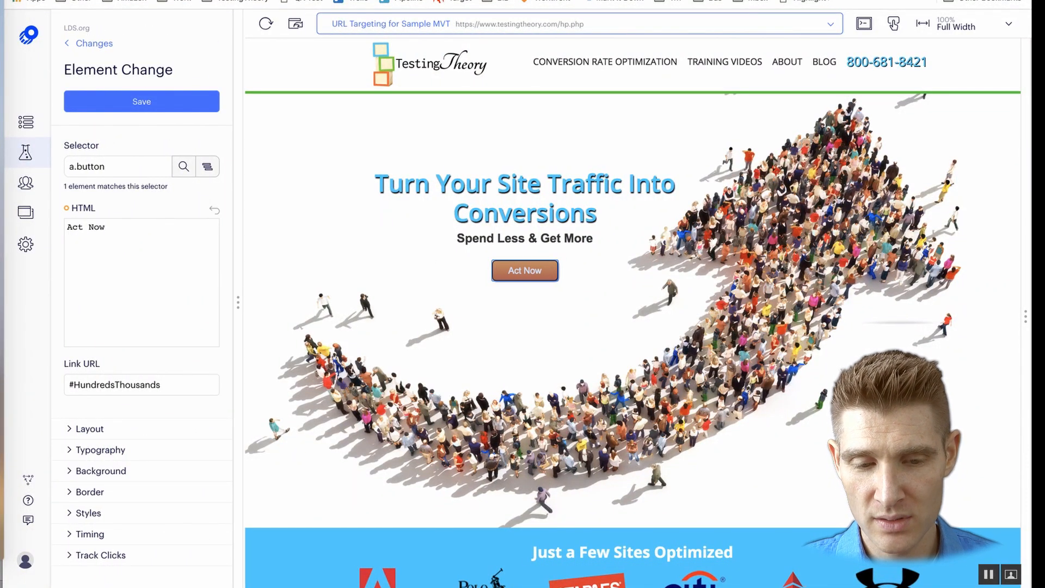
pyautogui.click(93, 104)
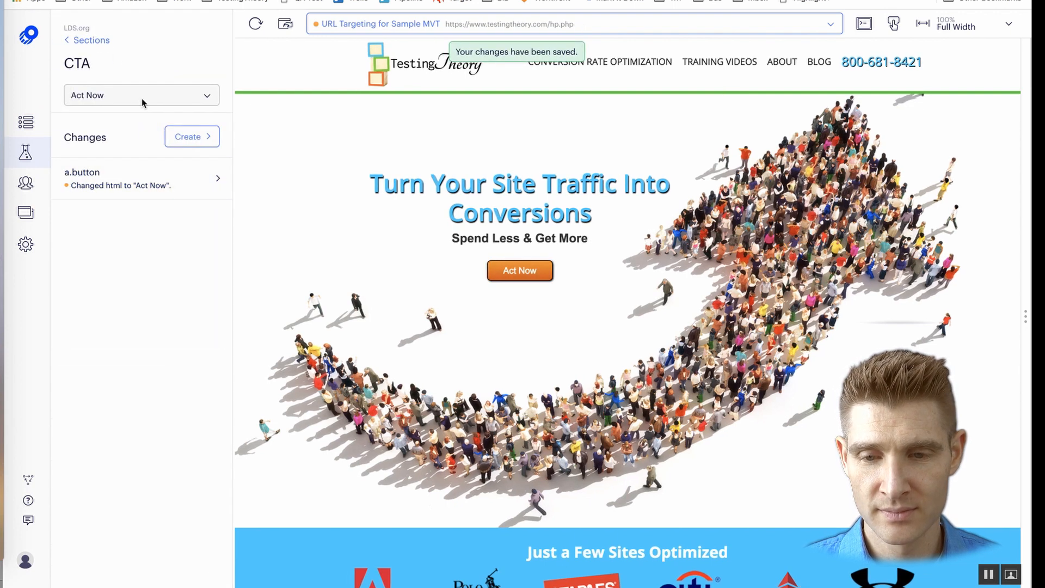
pyautogui.click(90, 39)
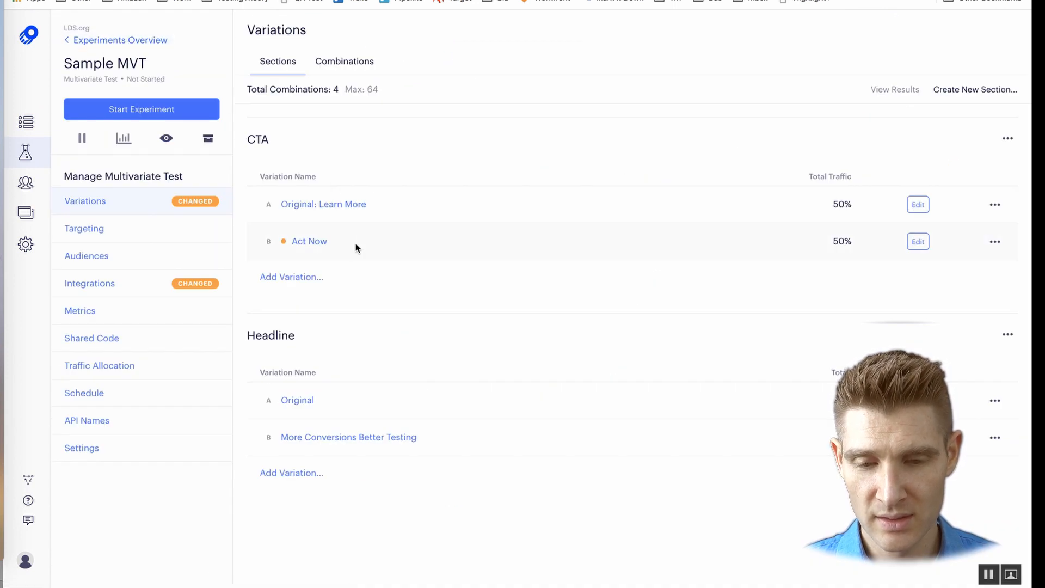
# Step: In the Headline section's second variation, change the hero headline to "More Conversions Better Testing", save, and return to the sections
pyautogui.click(325, 442)
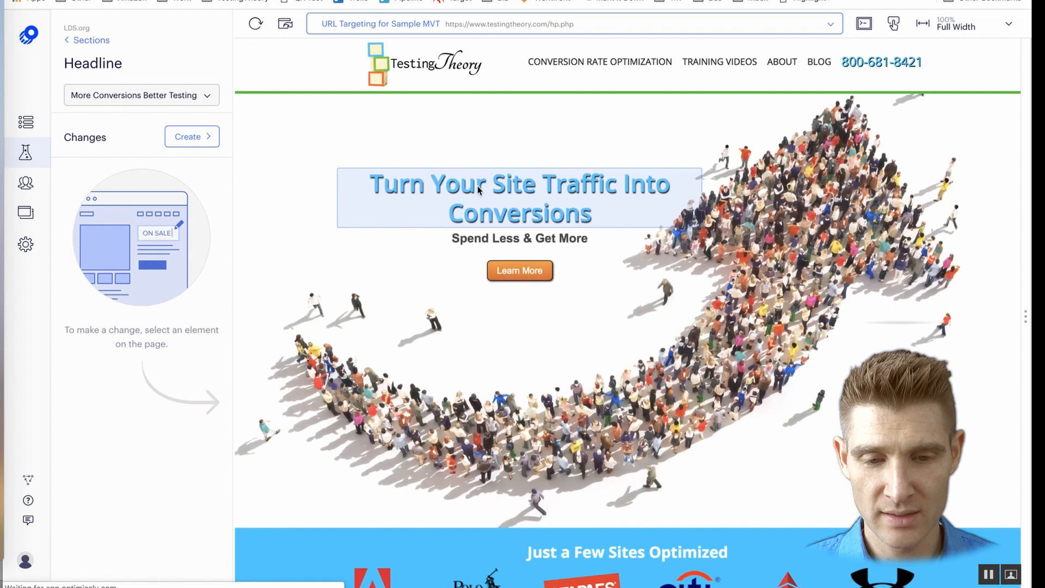
pyautogui.click(478, 190)
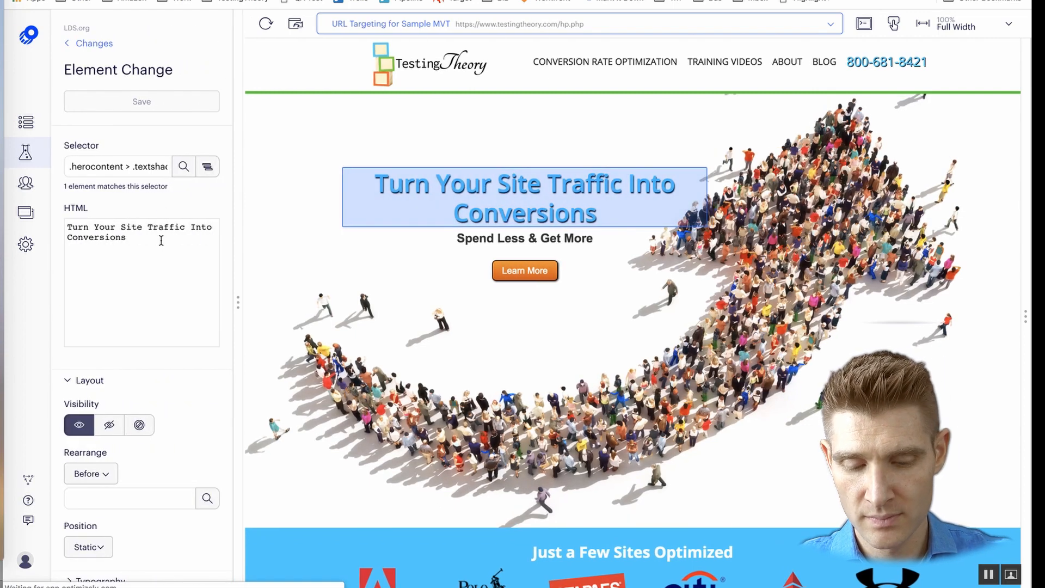
pyautogui.hotkey('ctrl', 'a')
pyautogui.write('More Conversions Better Testing')
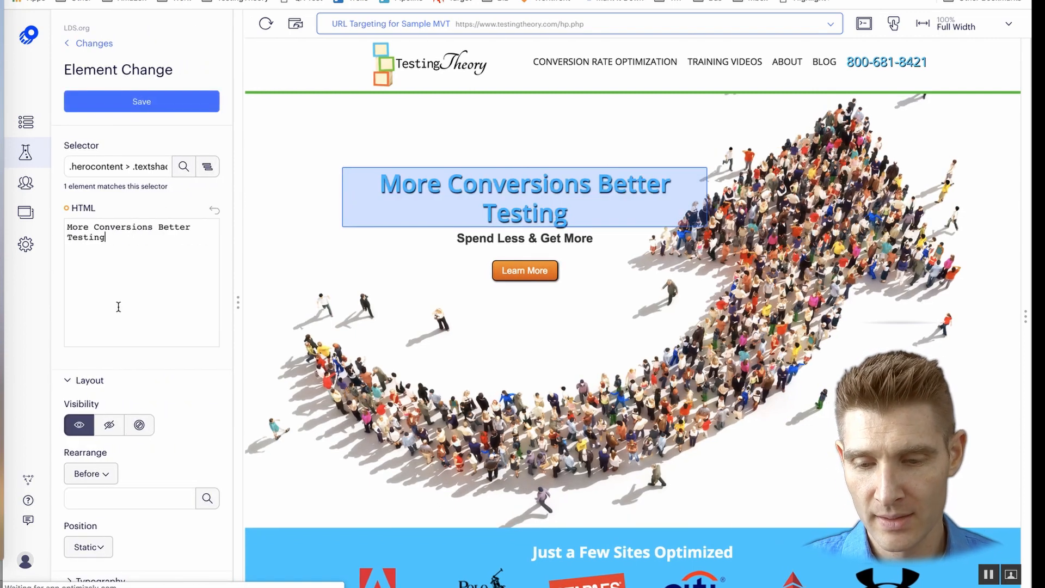
pyautogui.click(149, 107)
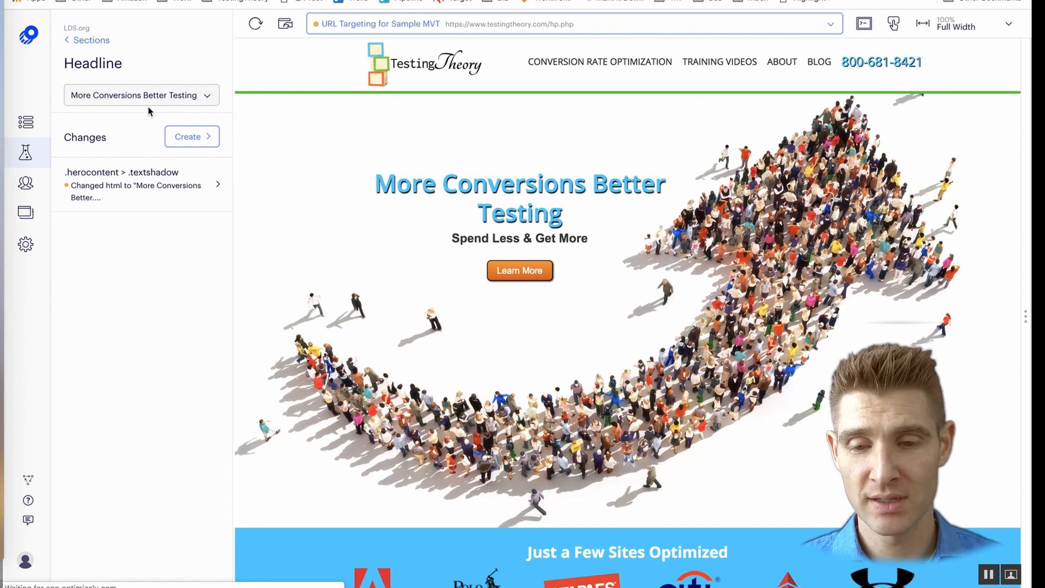
pyautogui.click(91, 41)
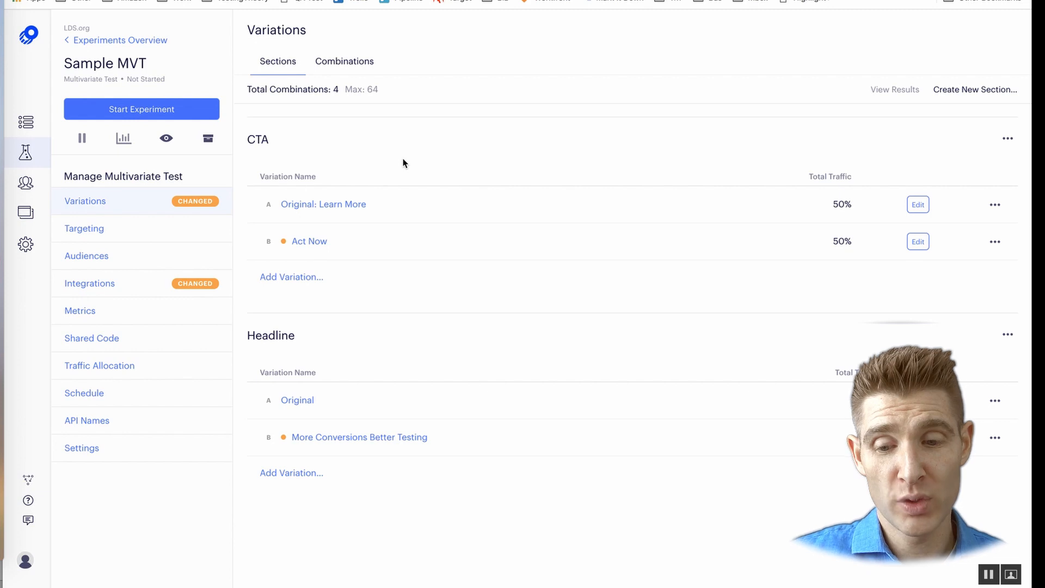
# Step: Check the multivariate test's metrics, reopen its variations, and start the Sample MVT experiment
pyautogui.click(118, 321)
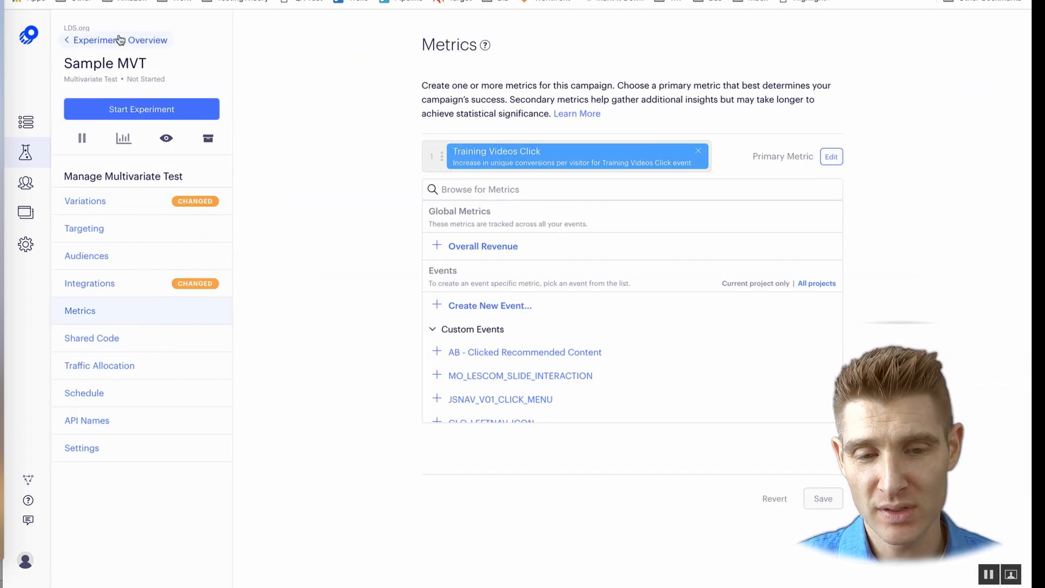
pyautogui.click(120, 40)
pyautogui.click(464, 152)
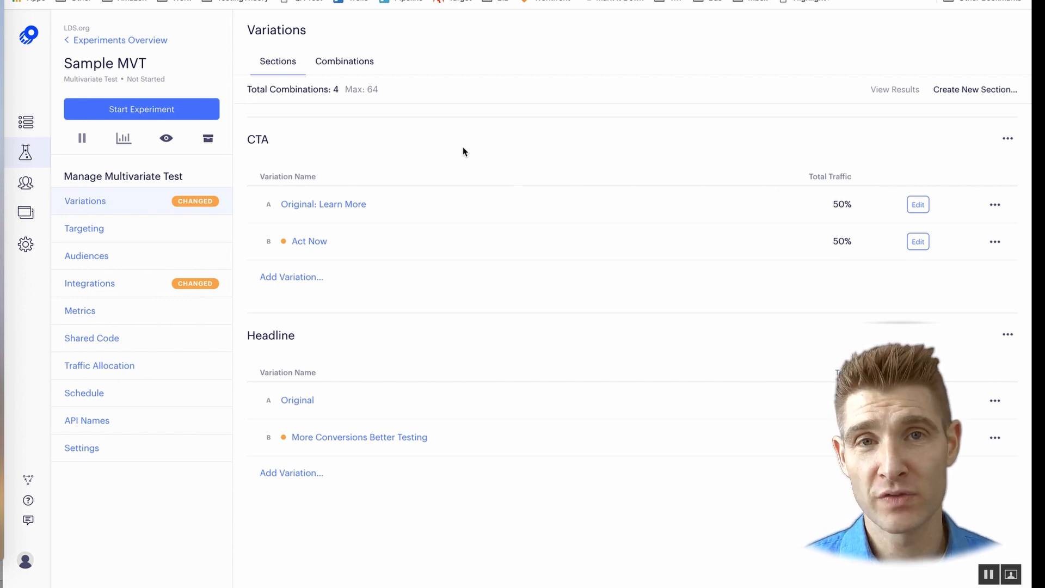
pyautogui.click(206, 118)
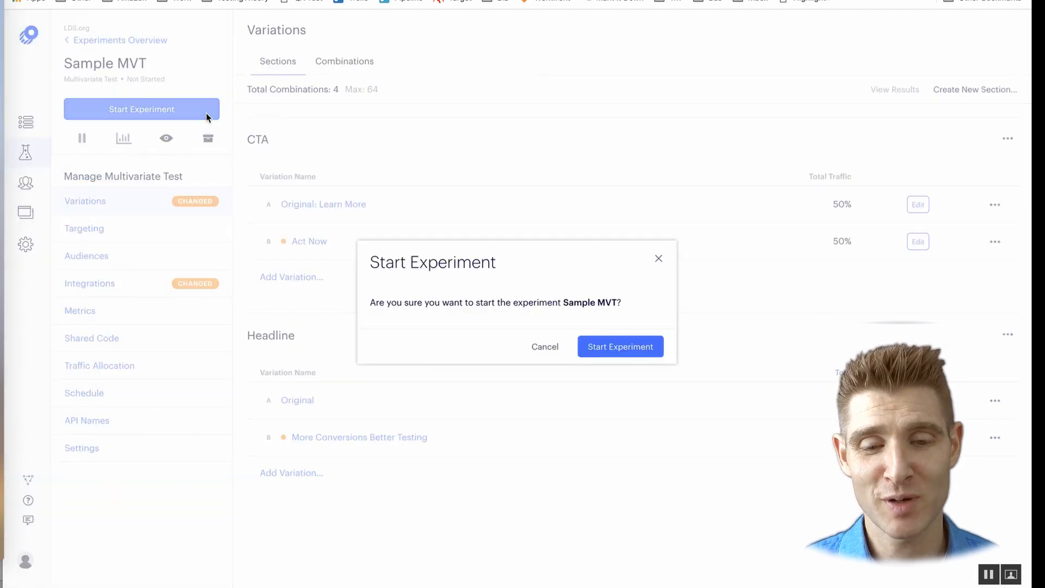
pyautogui.click(613, 349)
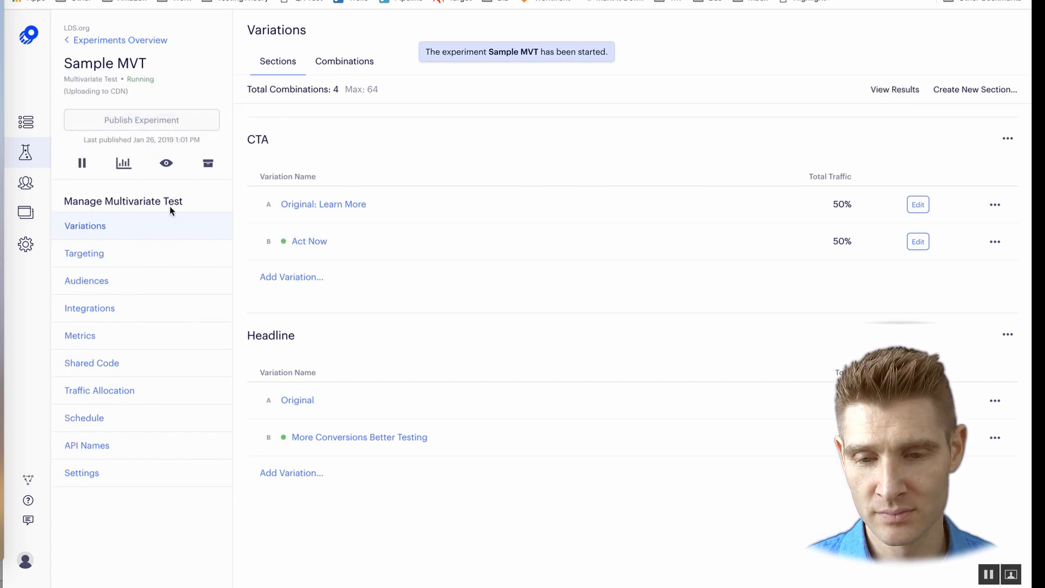
# Step: Preview Sample MVT on the live home page and review its experiment results by combination
pyautogui.click(165, 164)
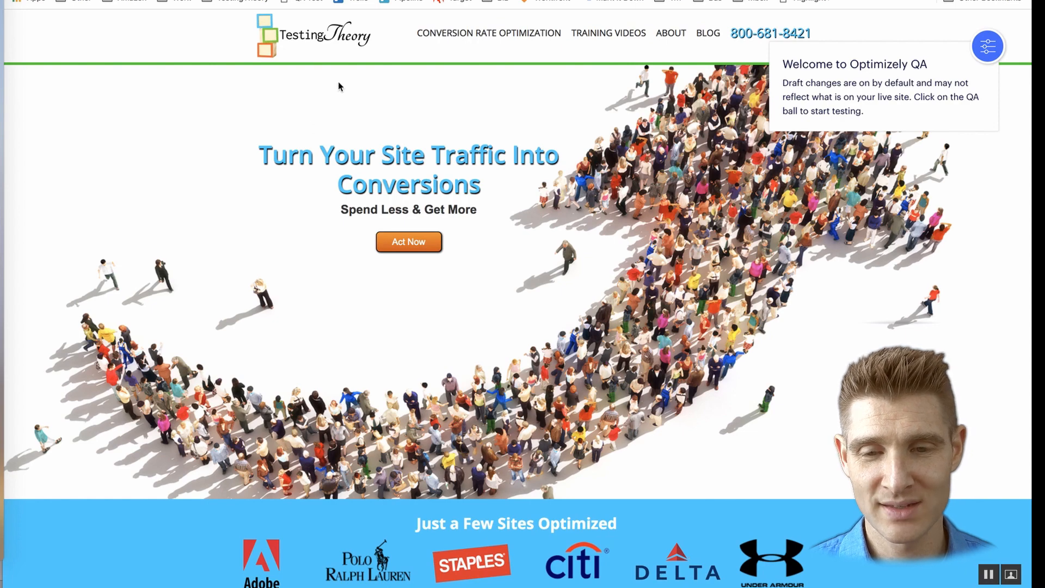
pyautogui.click(308, 1)
pyautogui.click(124, 153)
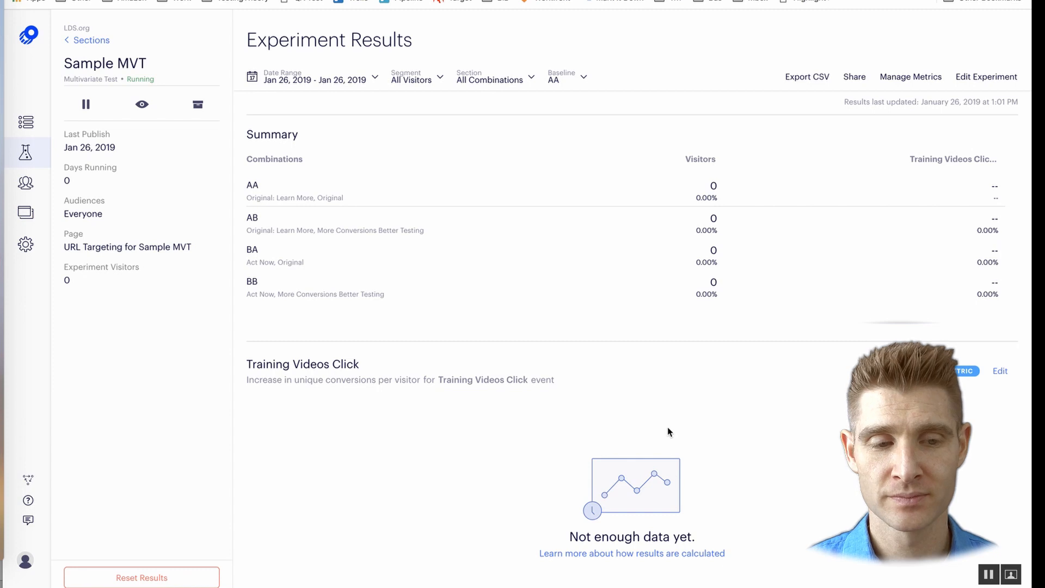
pyautogui.scroll(-1, 667, 427)
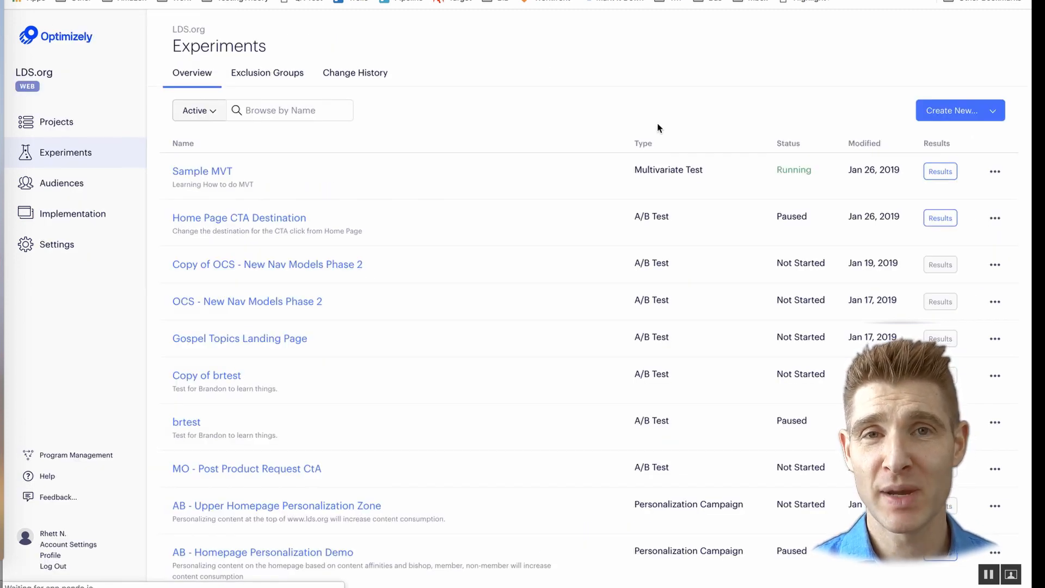
# Step: Start a new personalization campaign from the experiments overview and name it "Personalization"
pyautogui.click(960, 117)
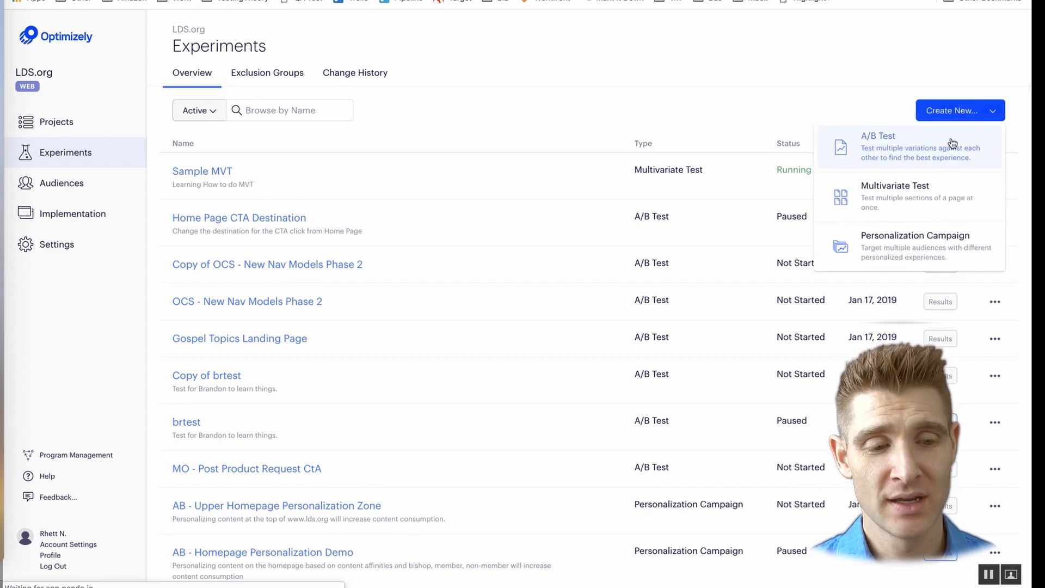
pyautogui.click(907, 242)
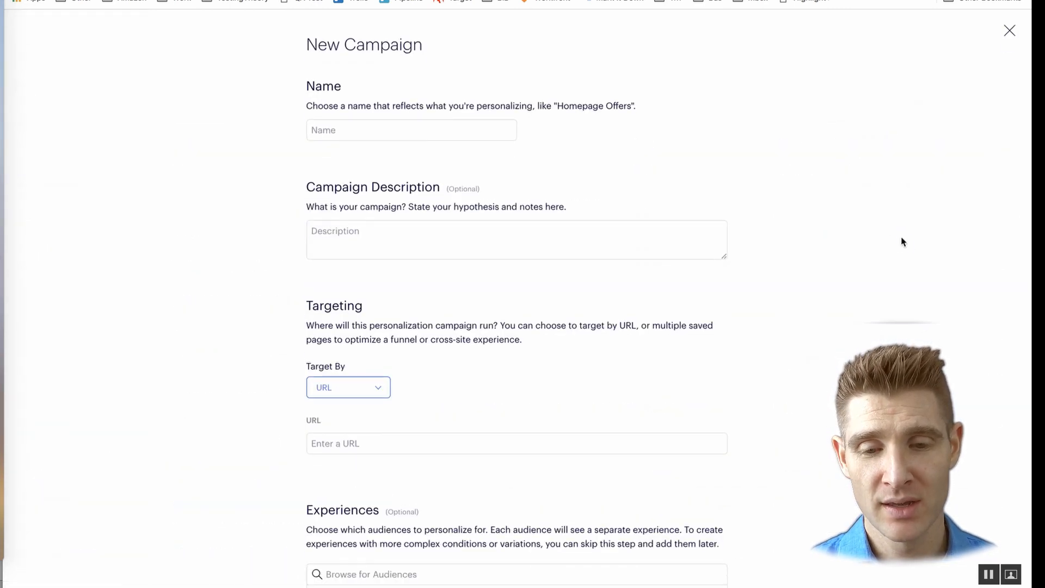
pyautogui.click(396, 124)
pyautogui.write('Personalization')
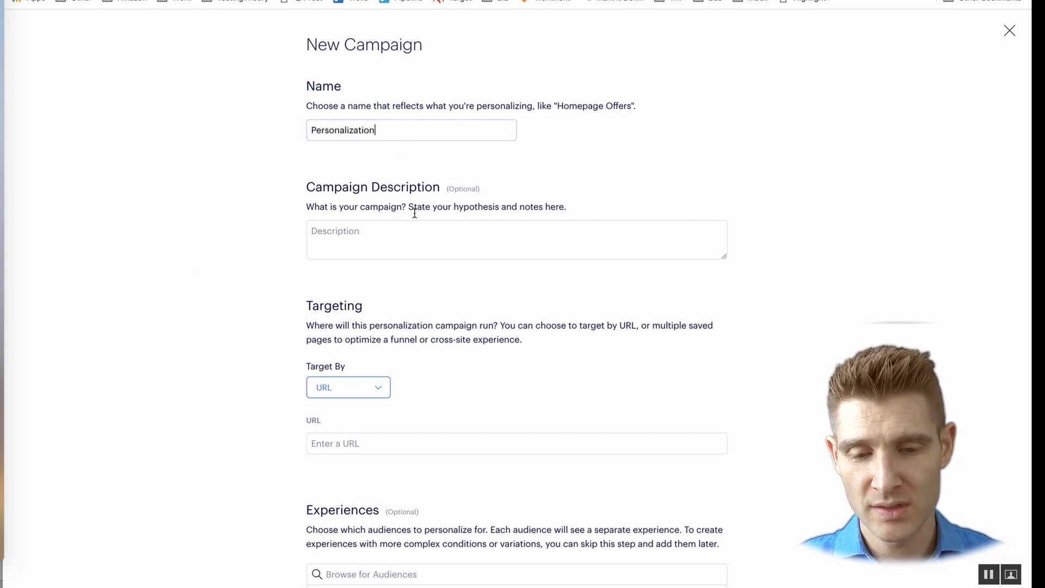
# Step: Enter "I am targeting people" as the campaign description
pyautogui.click(406, 231)
pyautogui.write('I am ')
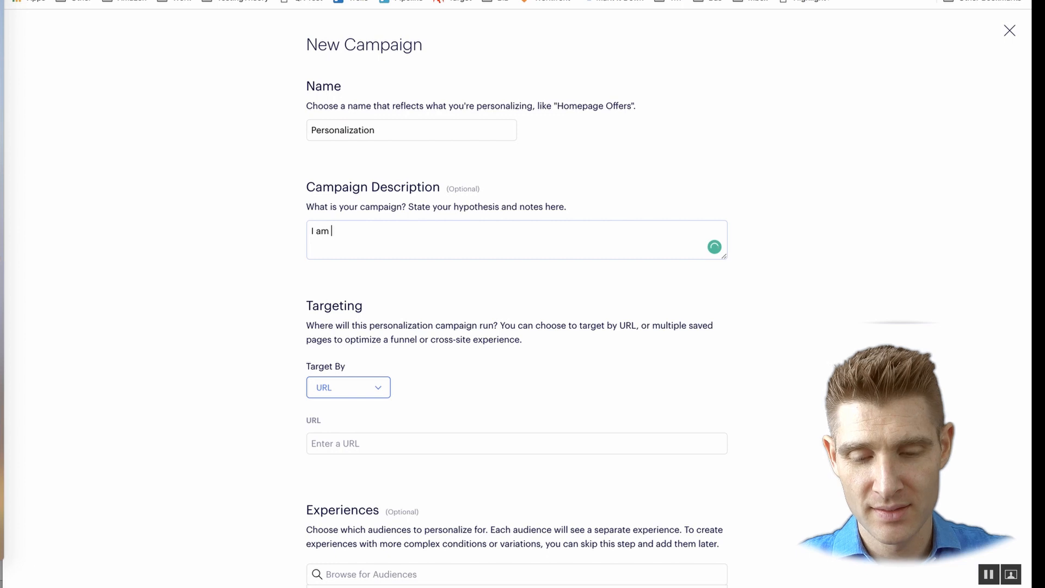
pyautogui.write('taerget')
pyautogui.press('BackSpace')
pyautogui.press('BackSpace')
pyautogui.press('BackSpace')
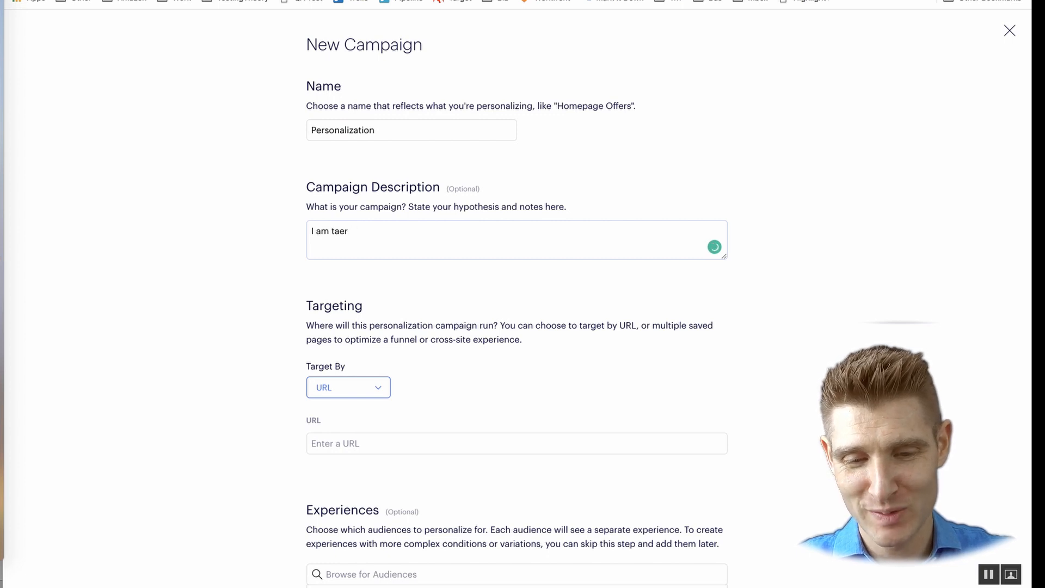
pyautogui.press('BackSpace')
pyautogui.press('BackSpace')
pyautogui.write('rgeiting')
pyautogui.press('BackSpace')
pyautogui.press('BackSpace')
pyautogui.press('BackSpace')
pyautogui.press('BackSpace')
pyautogui.press('BackSpace')
pyautogui.press('BackSpace')
pyautogui.press('BackSpace')
pyautogui.write('eti')
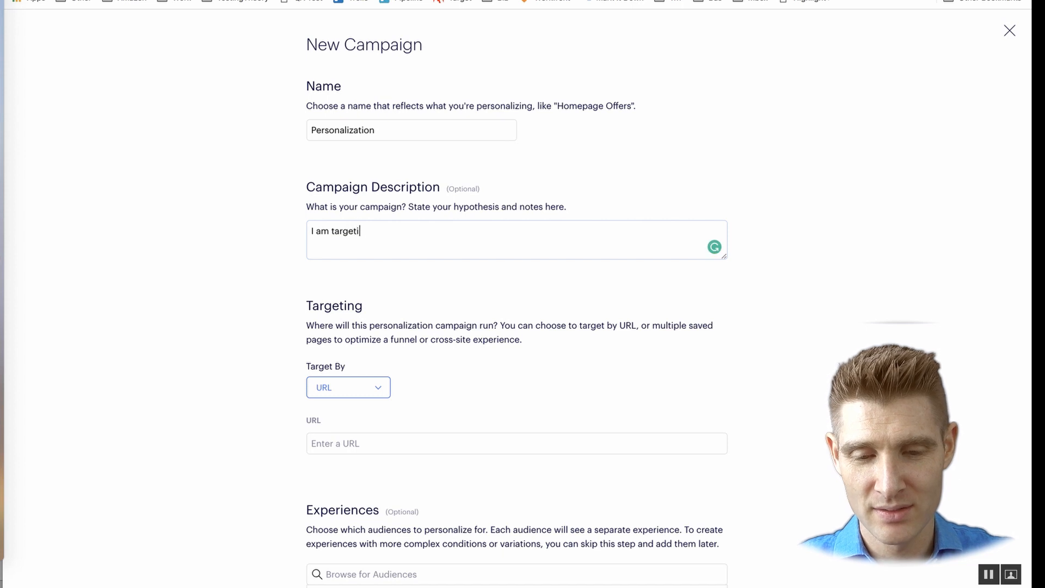
pyautogui.write('ng people')
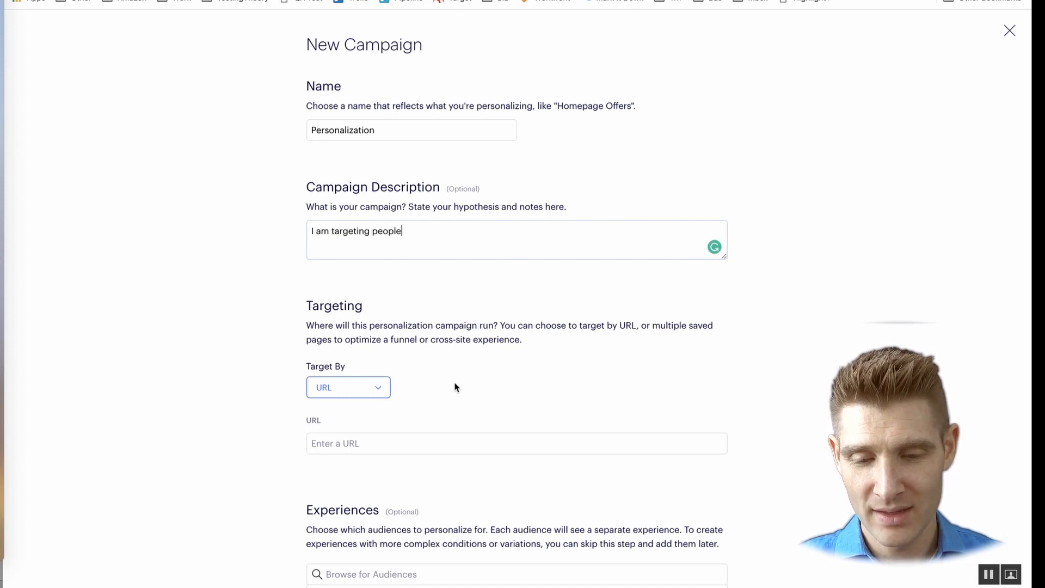
pyautogui.click(402, 436)
pyautogui.write('https://www.testingtheory.com/hp.php')
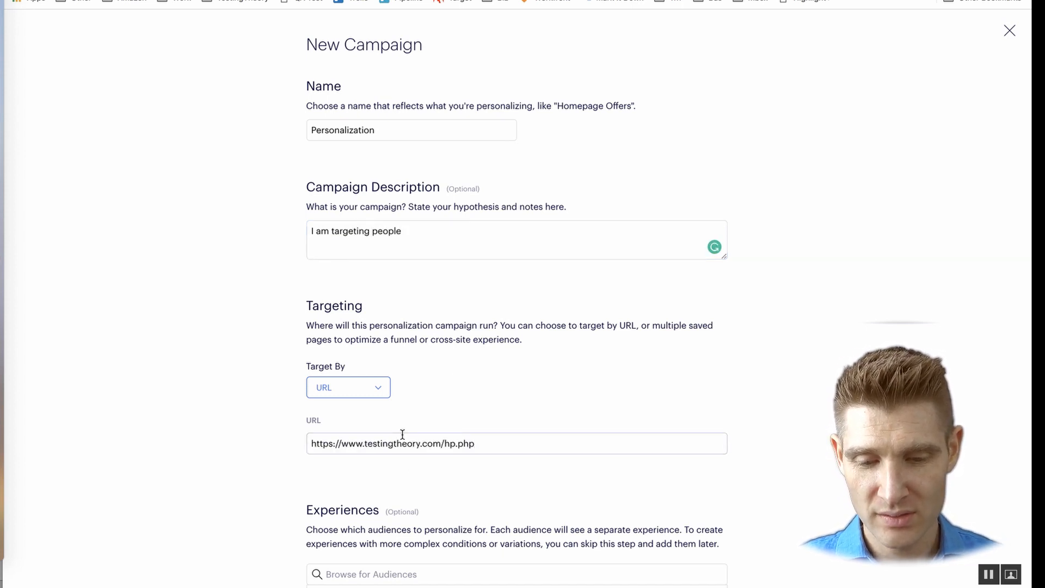
pyautogui.press('Tab')
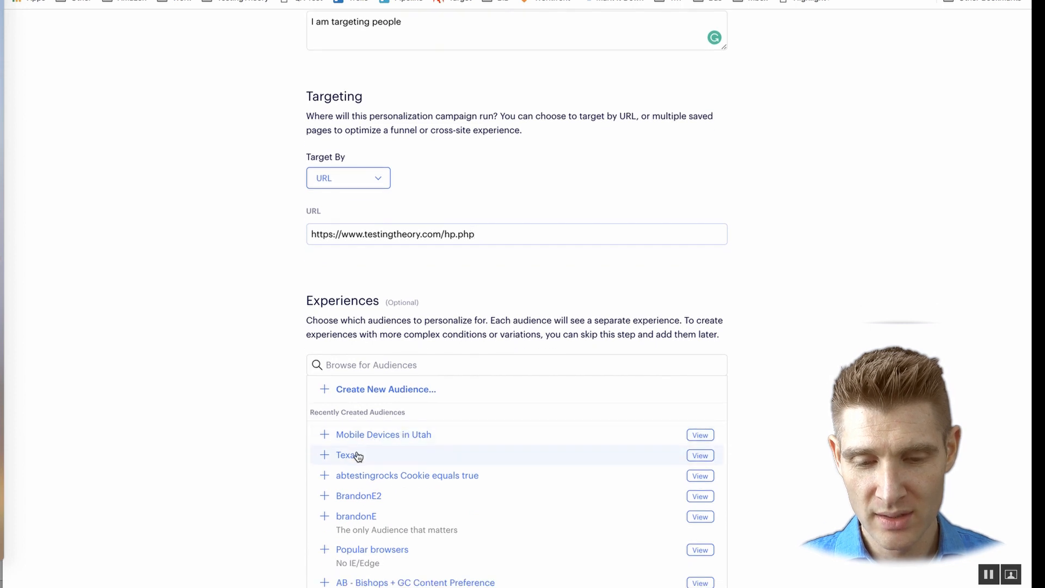
# Step: Browse the existing audiences and add an experience for the Mobile Devices in Utah audience
pyautogui.scroll(-3, 356, 455)
pyautogui.scroll(-3, 278, 477)
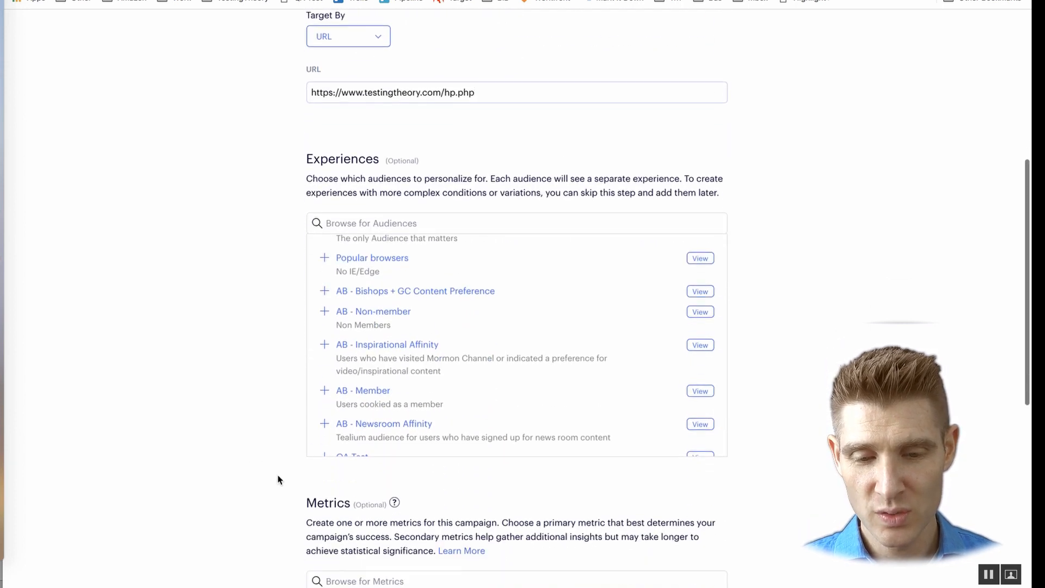
pyautogui.scroll(2, 264, 344)
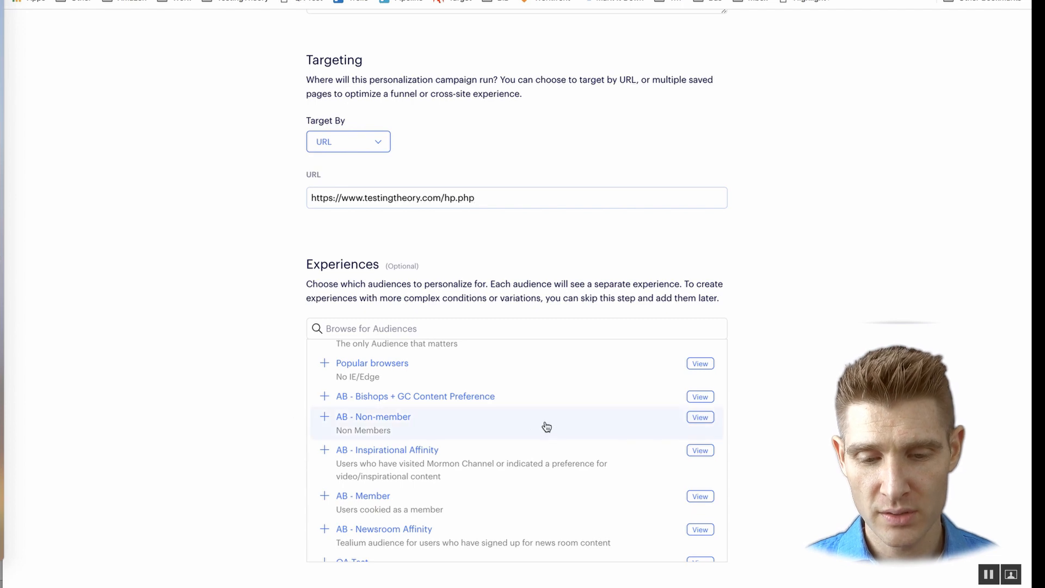
pyautogui.scroll(3, 546, 426)
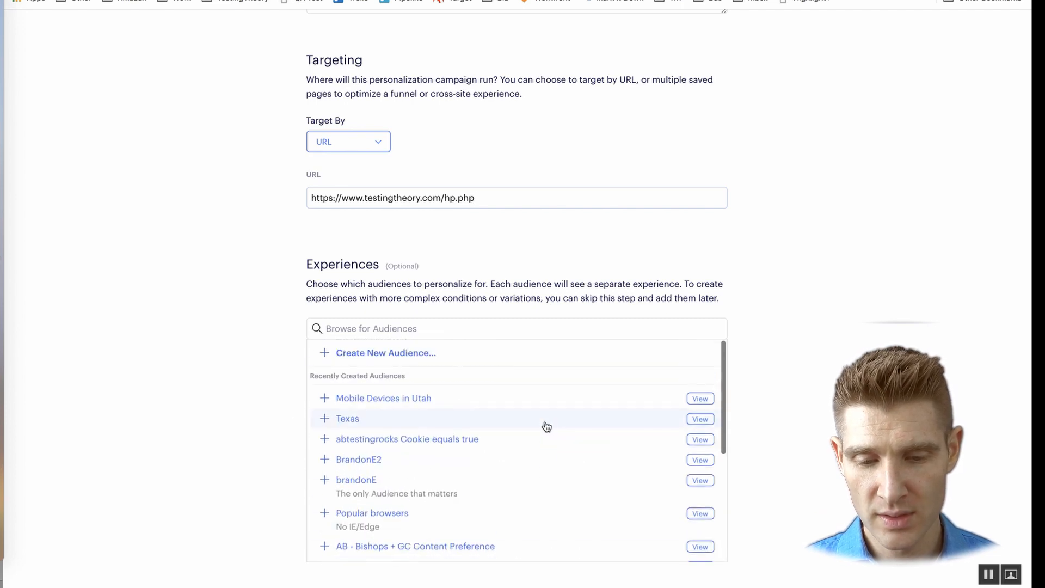
pyautogui.click(429, 401)
# Step: Find the Training Videos Click event and save it to the campaign as a metric, keeping increase in unique conversions
pyautogui.scroll(-7, 297, 408)
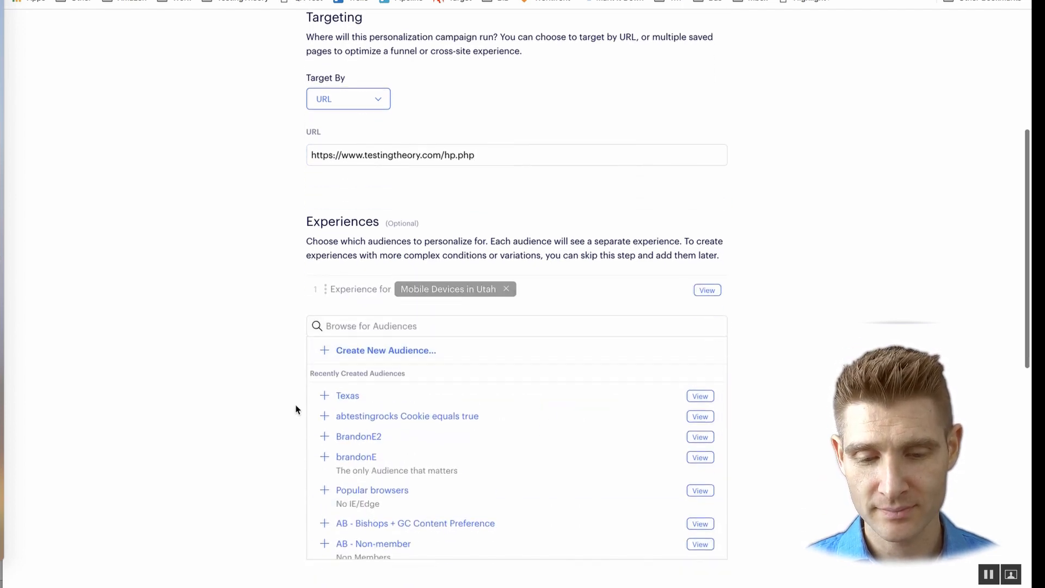
pyautogui.scroll(-2, 298, 408)
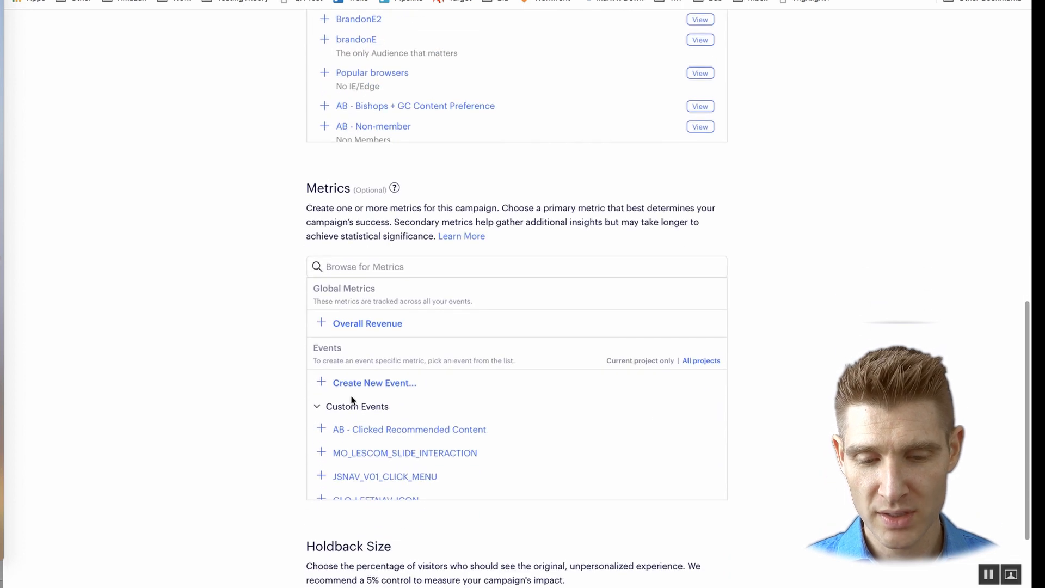
pyautogui.click(379, 274)
pyautogui.write('train')
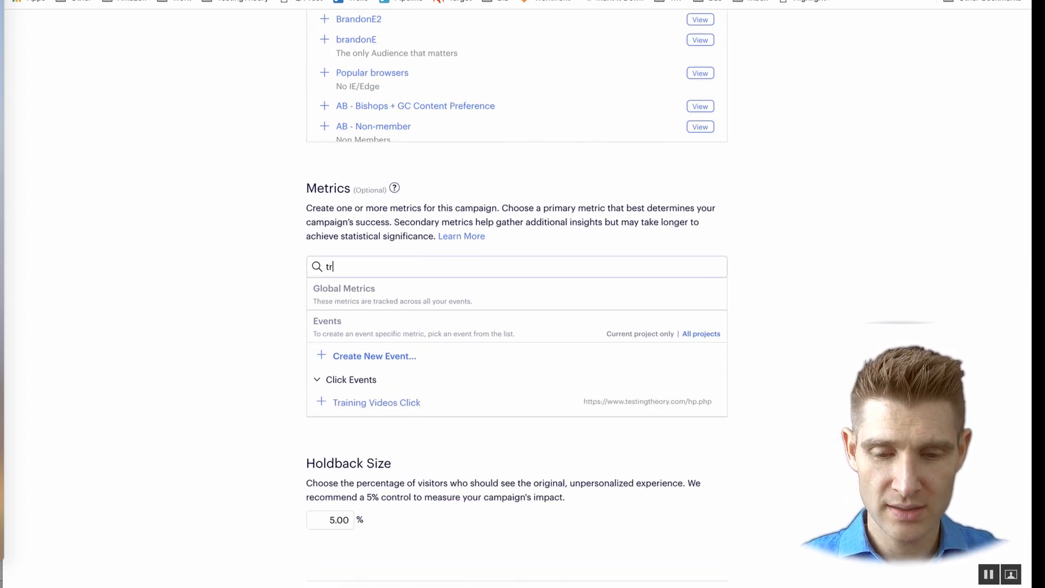
pyautogui.click(401, 405)
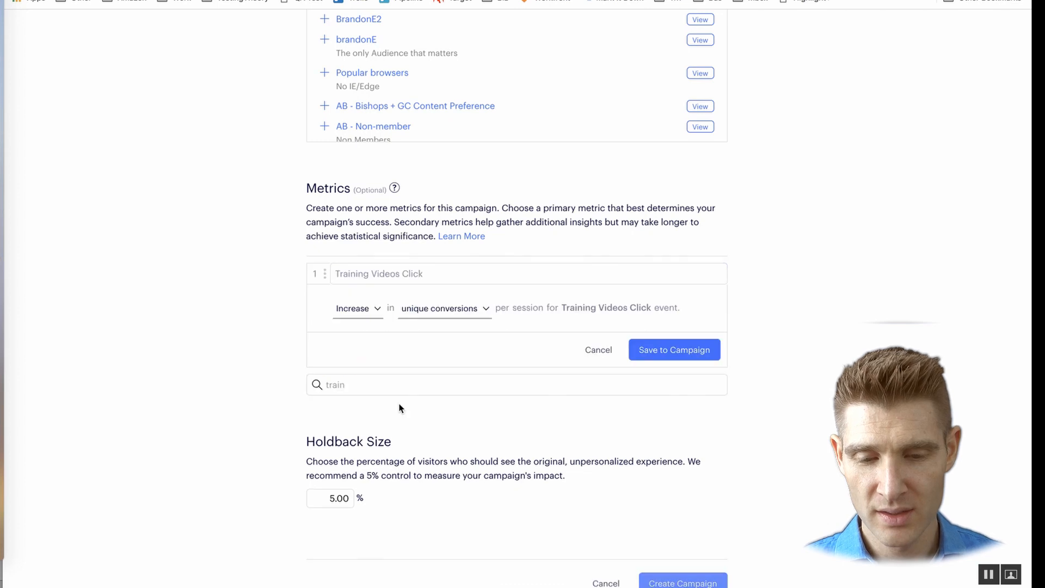
pyautogui.scroll(-1, 294, 439)
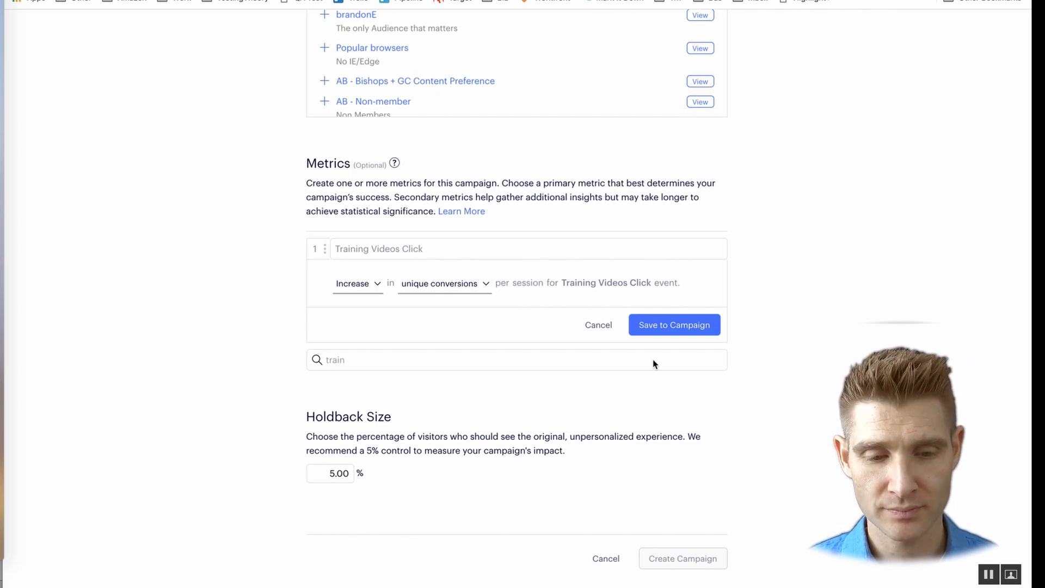
pyautogui.click(662, 335)
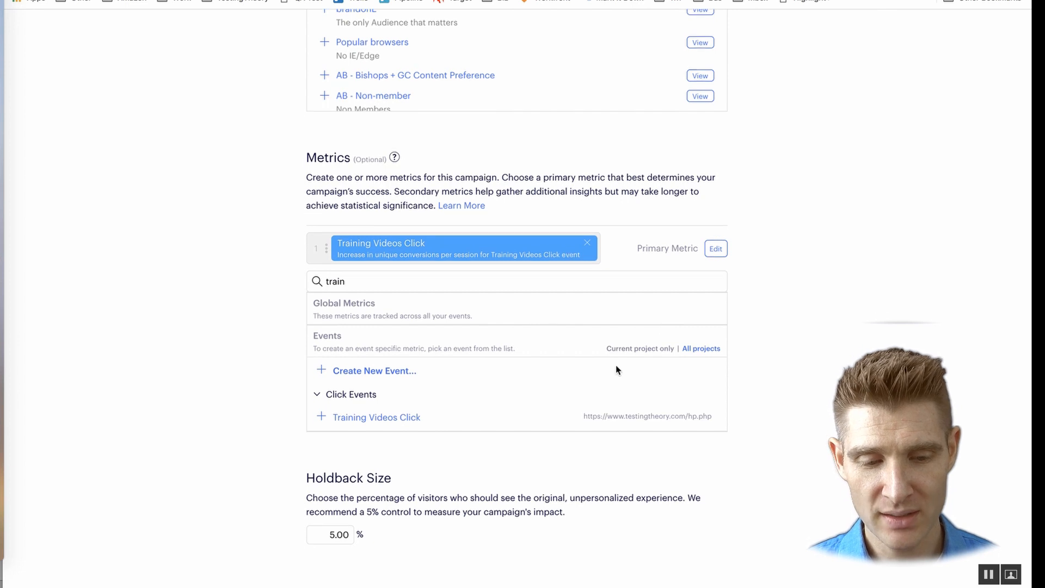
# Step: Create the personalization campaign with the 5% holdback size
pyautogui.scroll(-2, 618, 376)
pyautogui.click(683, 559)
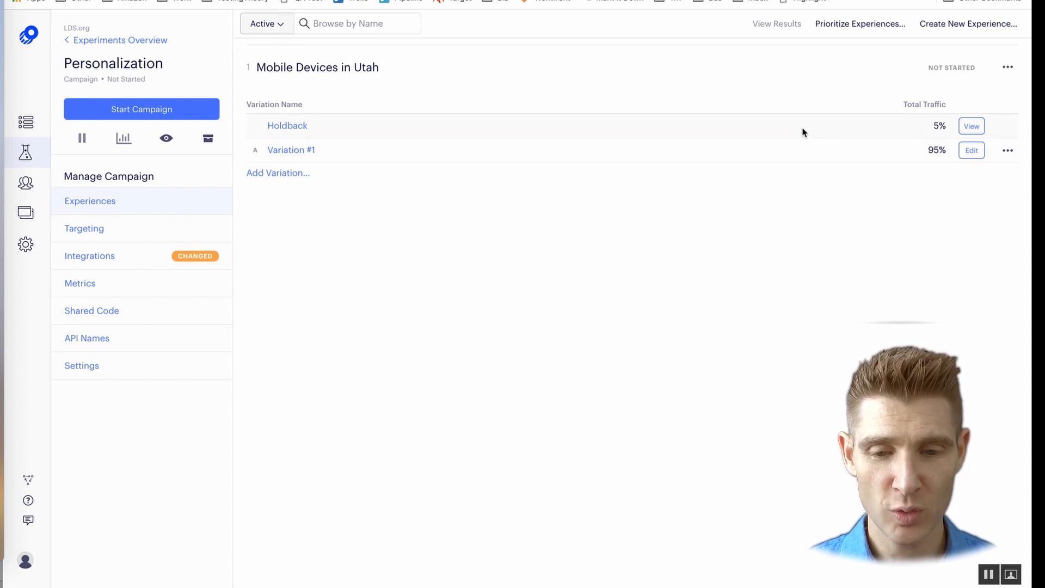
# Step: In Variation #1 of the Mobile Devices in Utah experience, replace the subheading with "Better Heading", save, and return to the experiences
pyautogui.click(294, 152)
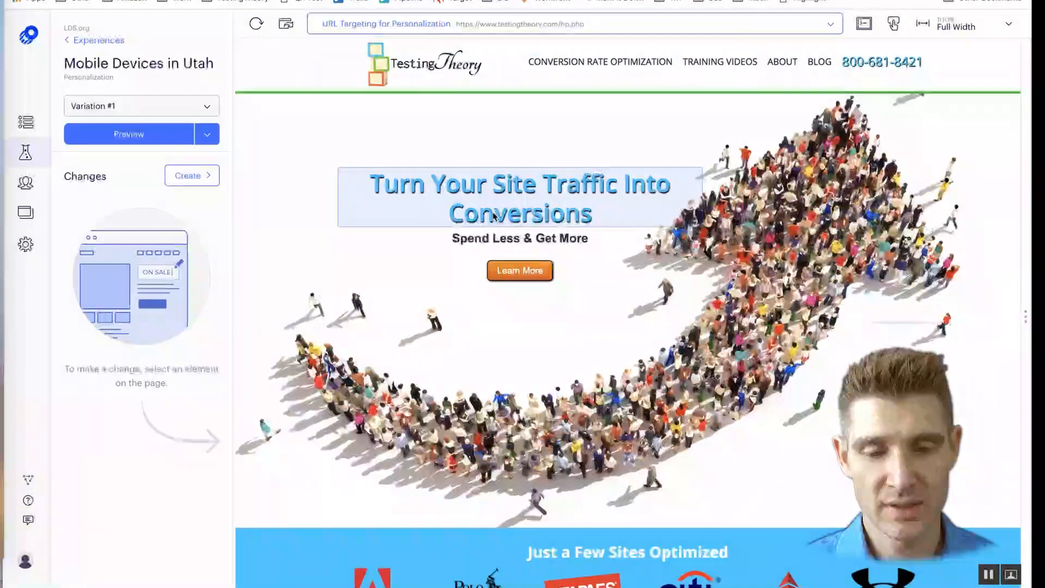
pyautogui.click(498, 237)
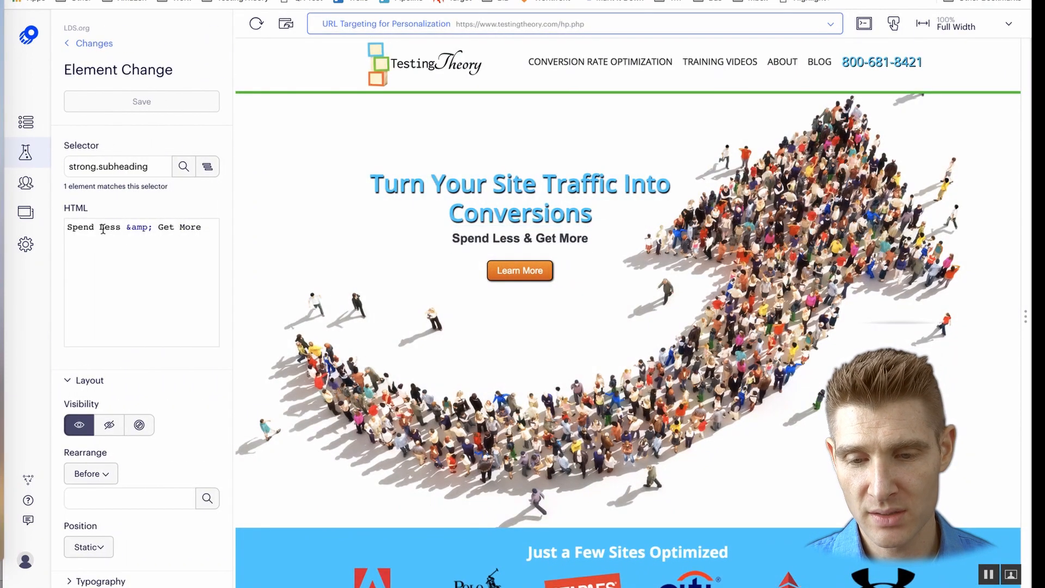
pyautogui.moveTo(203, 227); pyautogui.dragTo(62, 223)
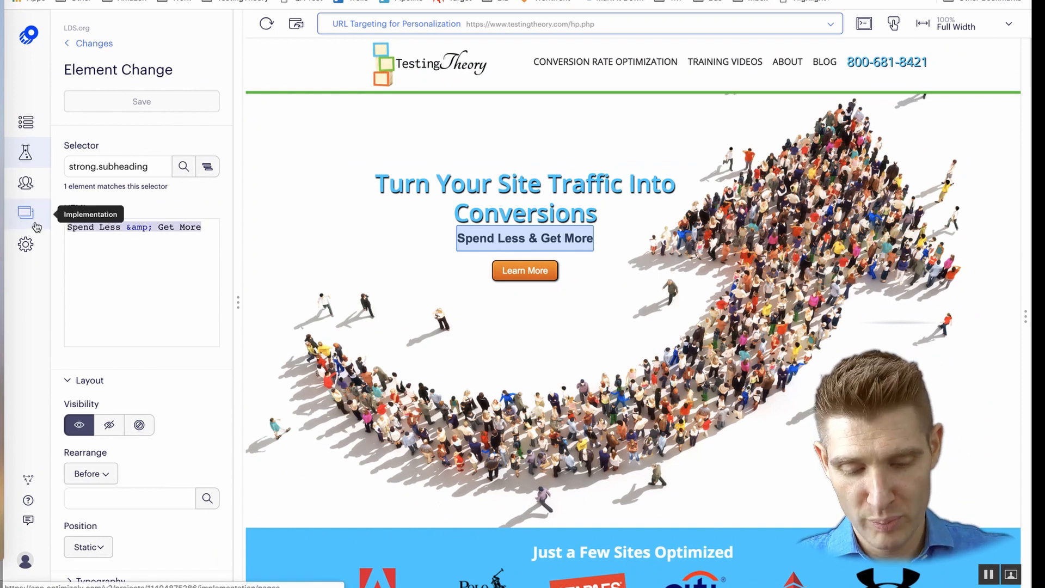
pyautogui.write('Better Heading')
pyautogui.click(132, 101)
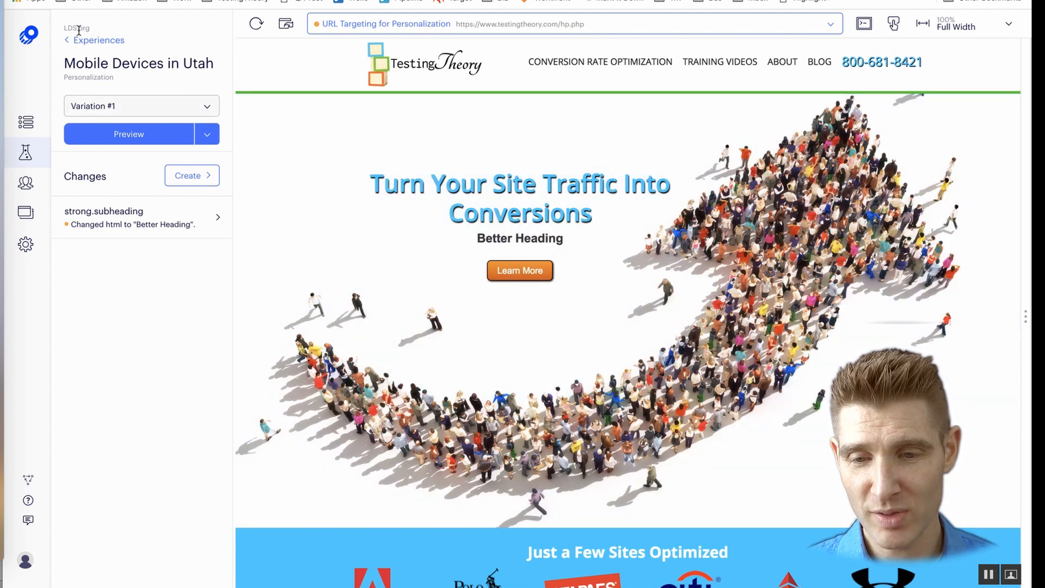
pyautogui.click(84, 40)
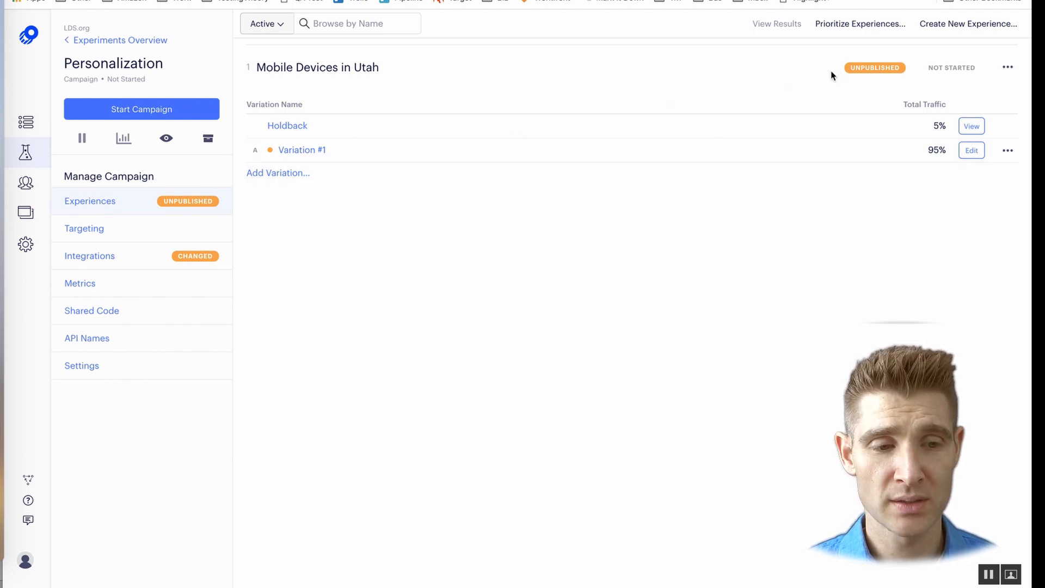
# Step: Create a new experience for the Texas audience with its variation named "Texas Headline"
pyautogui.click(960, 27)
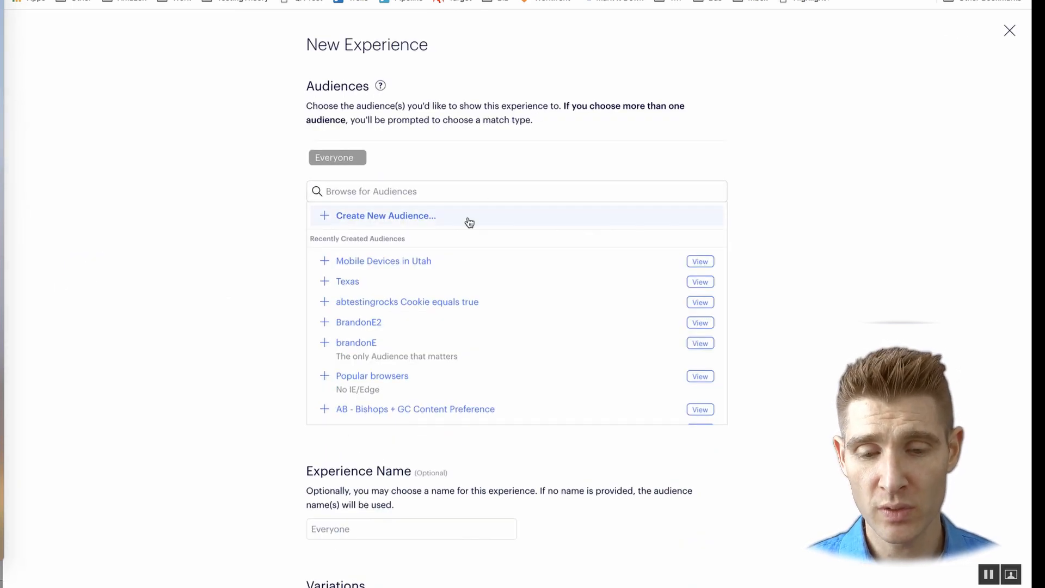
pyautogui.click(388, 287)
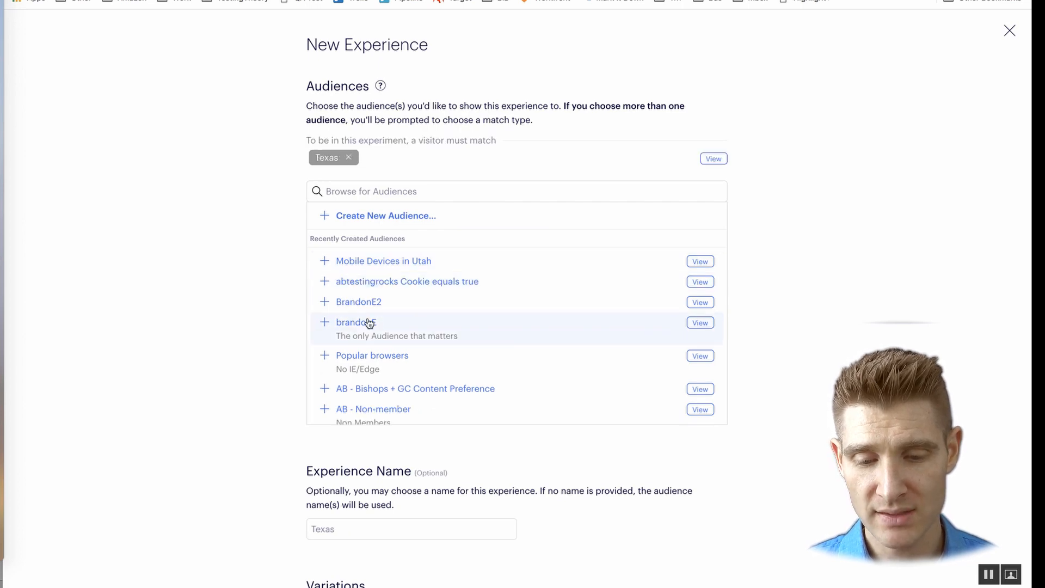
pyautogui.scroll(-5, 366, 322)
pyautogui.scroll(-4, 276, 427)
pyautogui.scroll(-1, 263, 462)
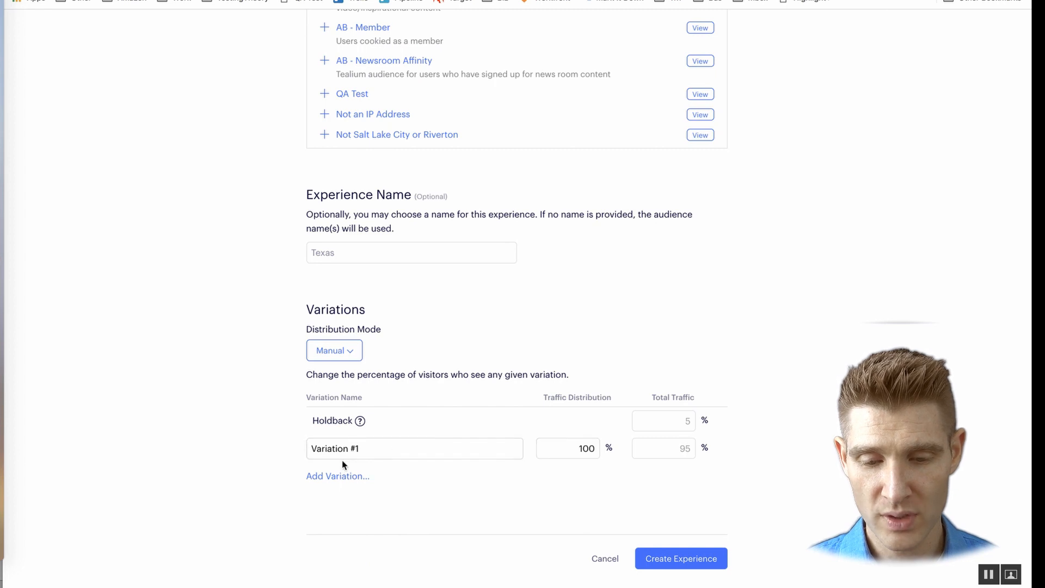
pyautogui.moveTo(368, 443); pyautogui.dragTo(263, 448)
pyautogui.write('Te')
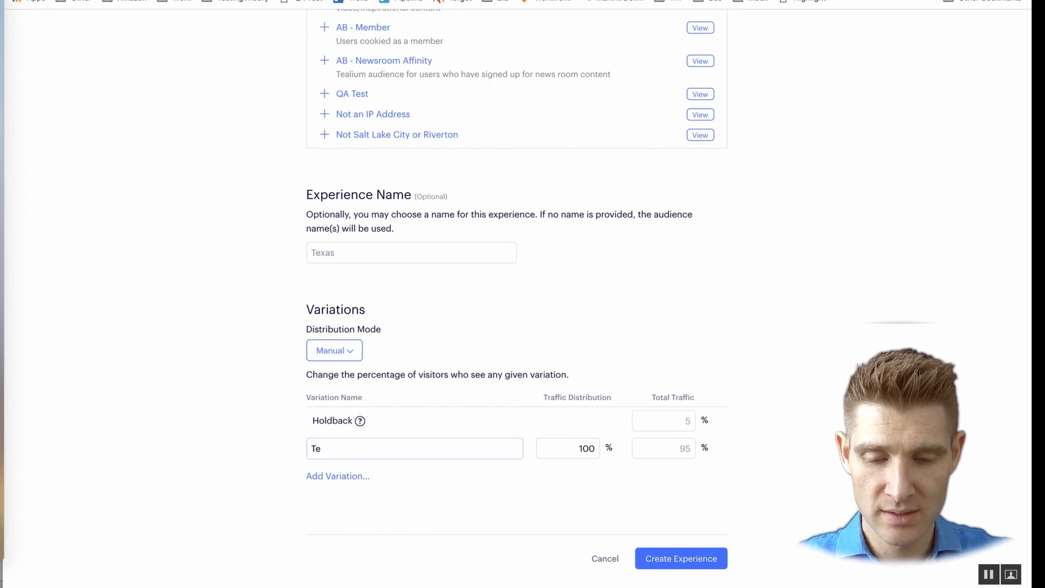
pyautogui.write('xas Headline')
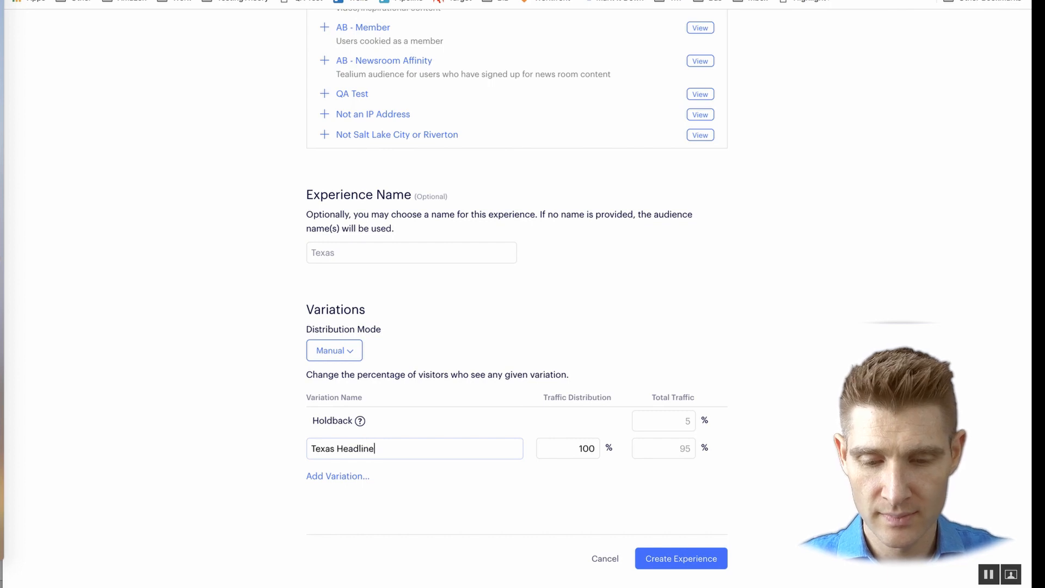
pyautogui.click(687, 557)
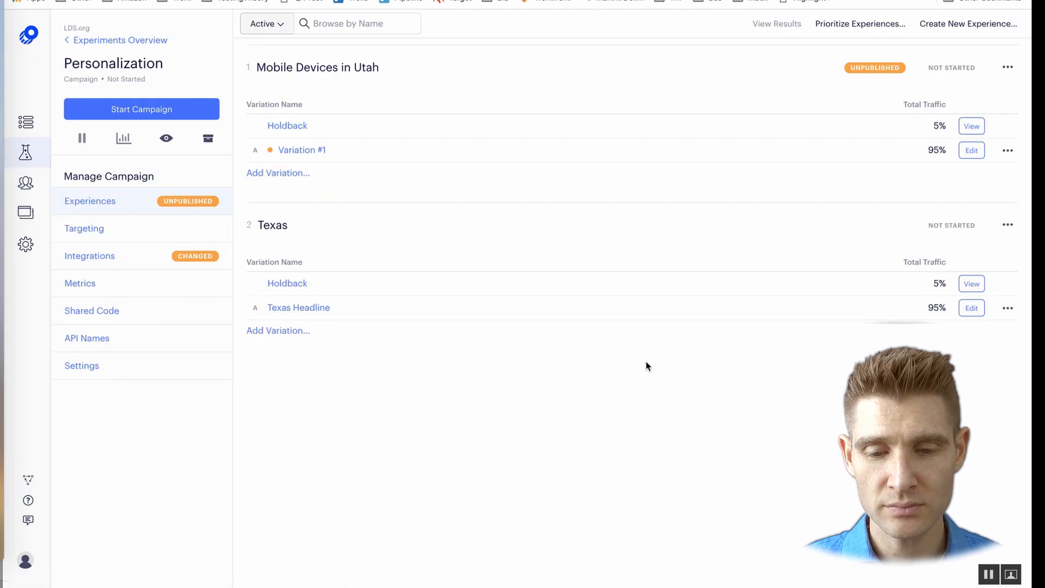
# Step: In the Texas Headline variation, replace the subheading with "Welcome Texans", save, and return to the experiences
pyautogui.click(311, 308)
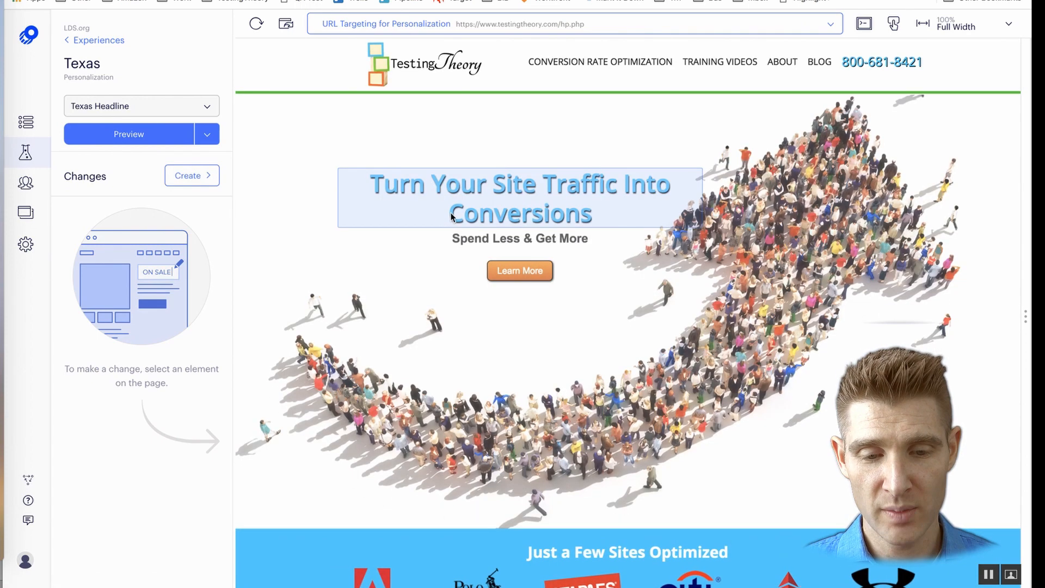
pyautogui.click(457, 238)
pyautogui.moveTo(218, 245); pyautogui.dragTo(69, 213)
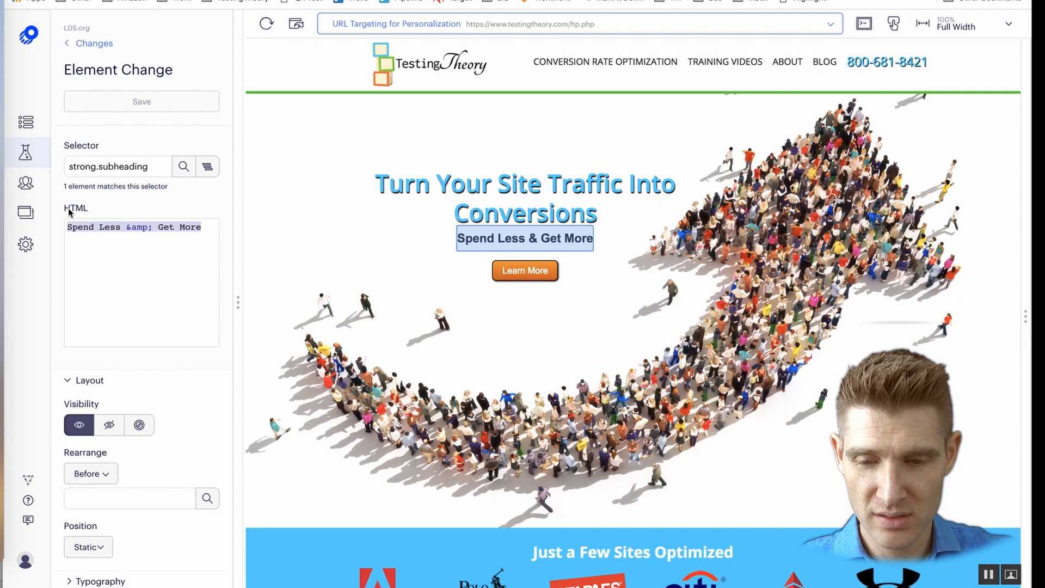
pyautogui.write('Weco')
pyautogui.press('BackSpace')
pyautogui.press('BackSpace')
pyautogui.write('lcome E')
pyautogui.press('BackSpace')
pyautogui.write('Texans')
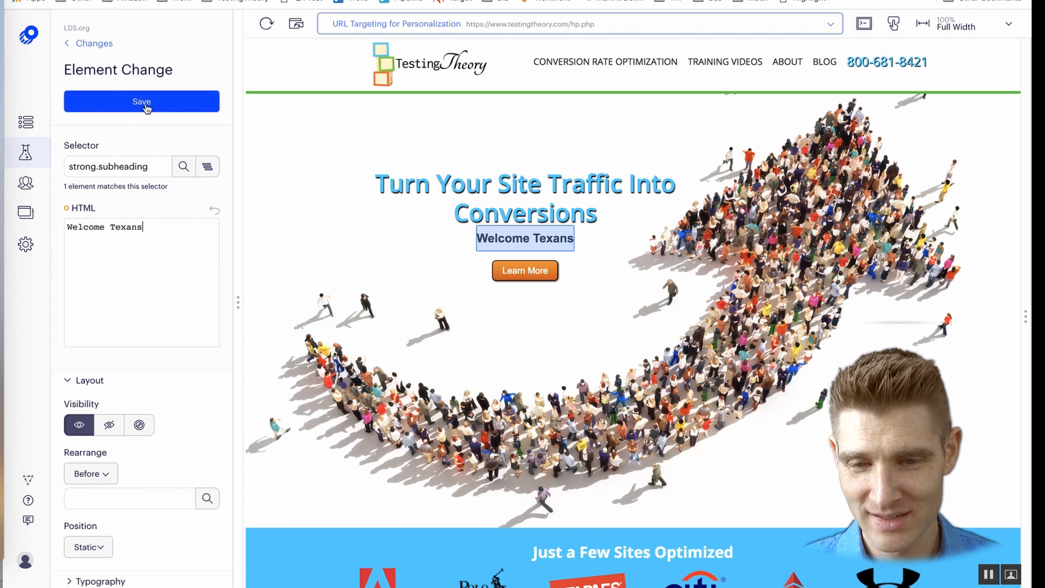
pyautogui.click(146, 106)
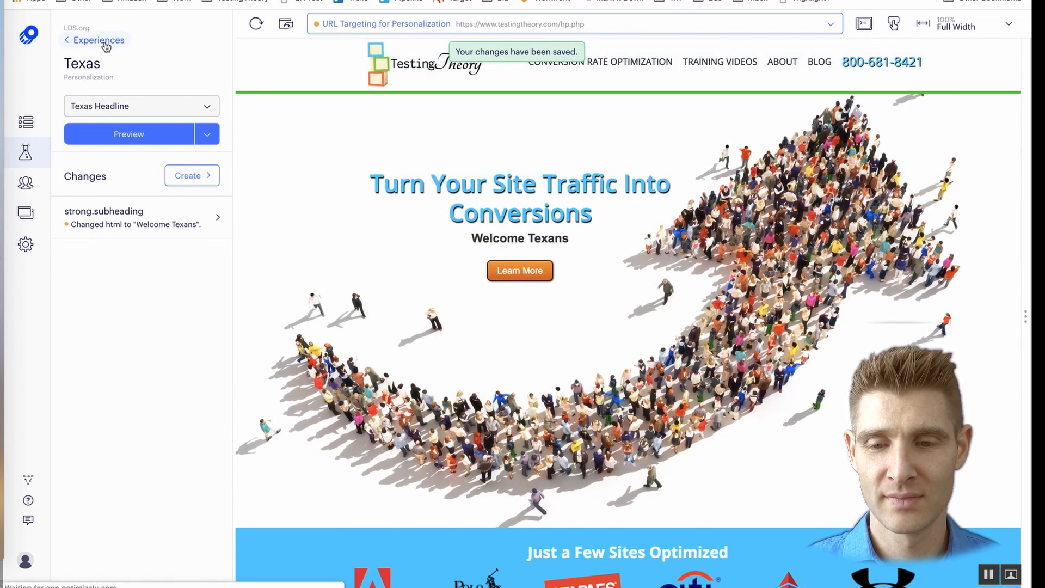
pyautogui.click(106, 46)
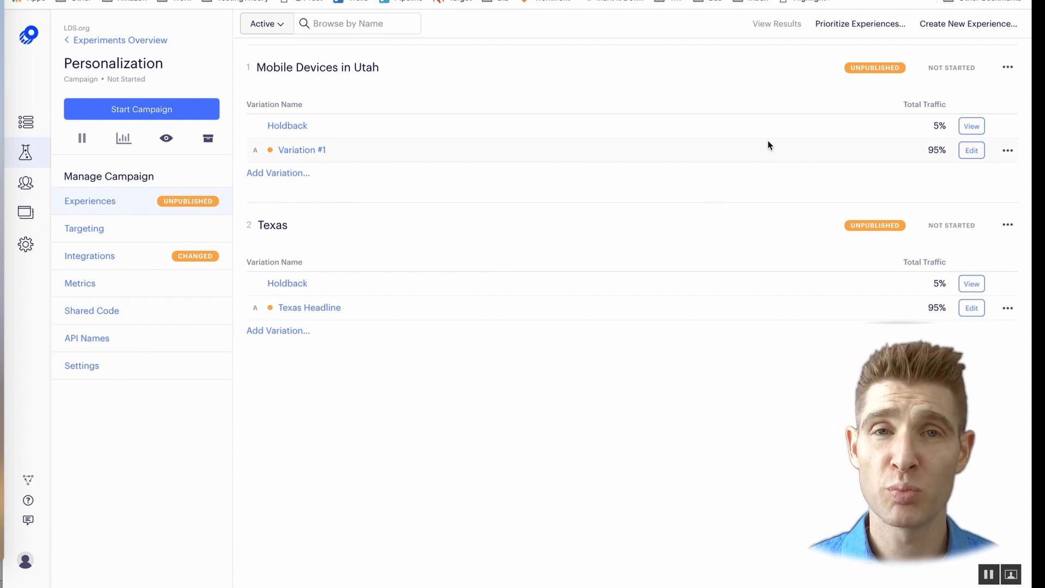
# Step: In the experience priorities, group Texas with Mobile Devices in Utah, and try to separate Mobile Devices in Utah below it
pyautogui.click(858, 25)
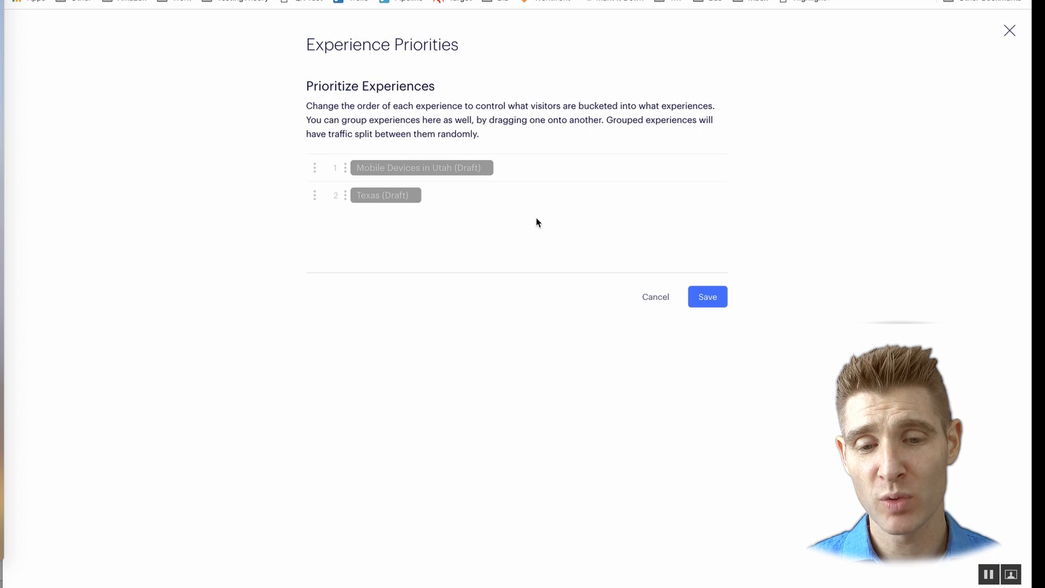
pyautogui.moveTo(345, 195); pyautogui.dragTo(346, 156)
pyautogui.moveTo(345, 202); pyautogui.dragTo(364, 212)
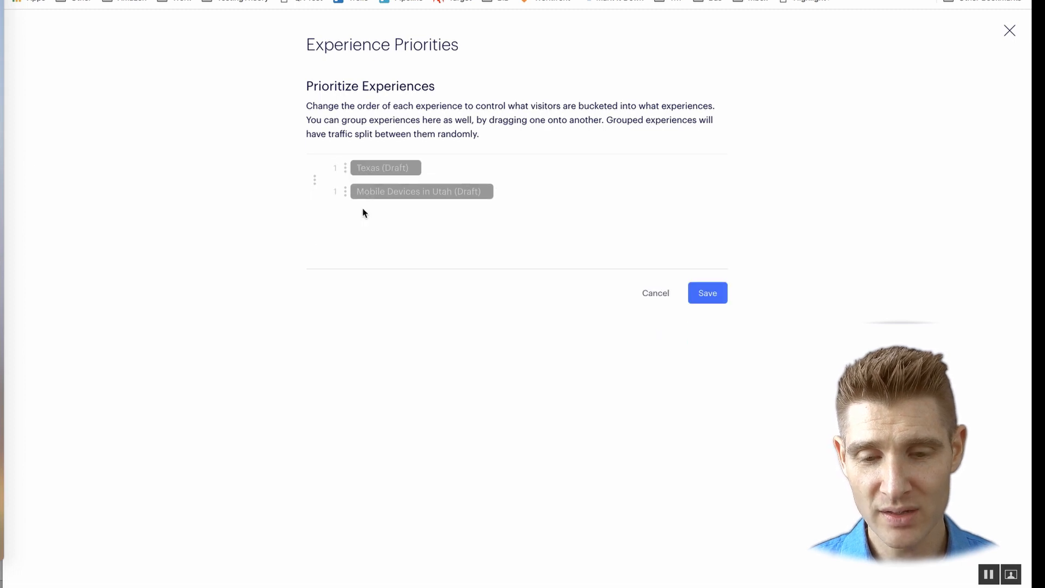
pyautogui.moveTo(339, 204); pyautogui.dragTo(306, 270)
pyautogui.moveTo(351, 195); pyautogui.dragTo(343, 230)
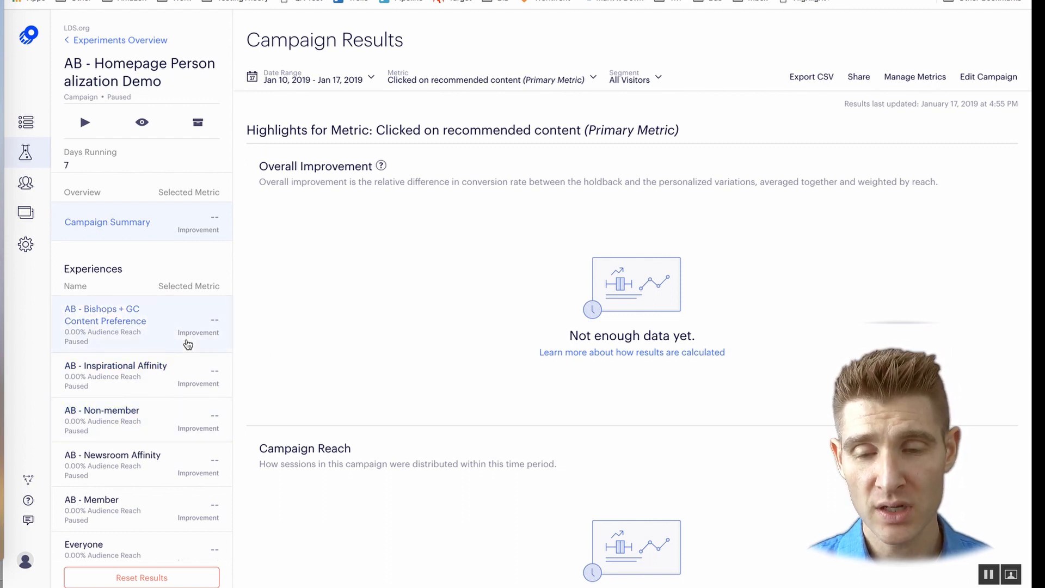
# Step: Review the AB - Homepage Personalization Demo results, covering campaign reach, experience breakdown, metric summaries and the AB - Bishops + GC Content Preference experience
pyautogui.scroll(-10, 314, 346)
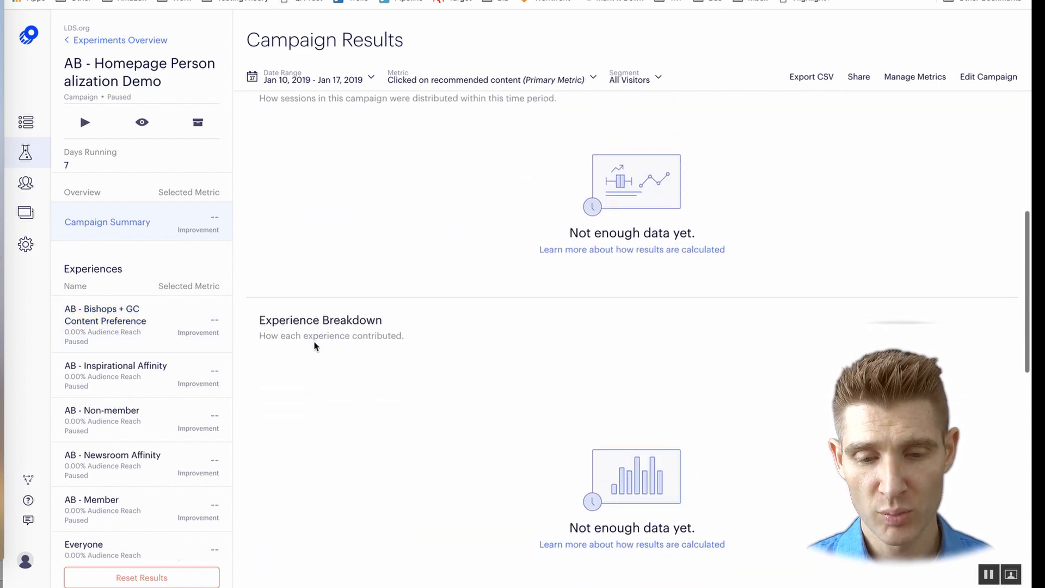
pyautogui.scroll(-2, 314, 346)
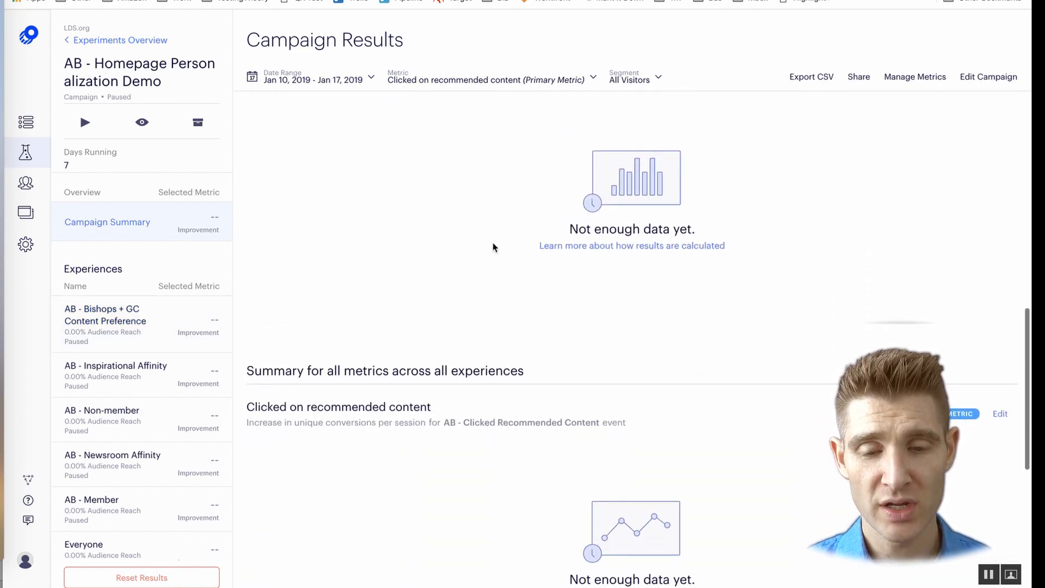
pyautogui.scroll(2, 493, 247)
pyautogui.scroll(-4, 493, 247)
pyautogui.scroll(-3, 492, 247)
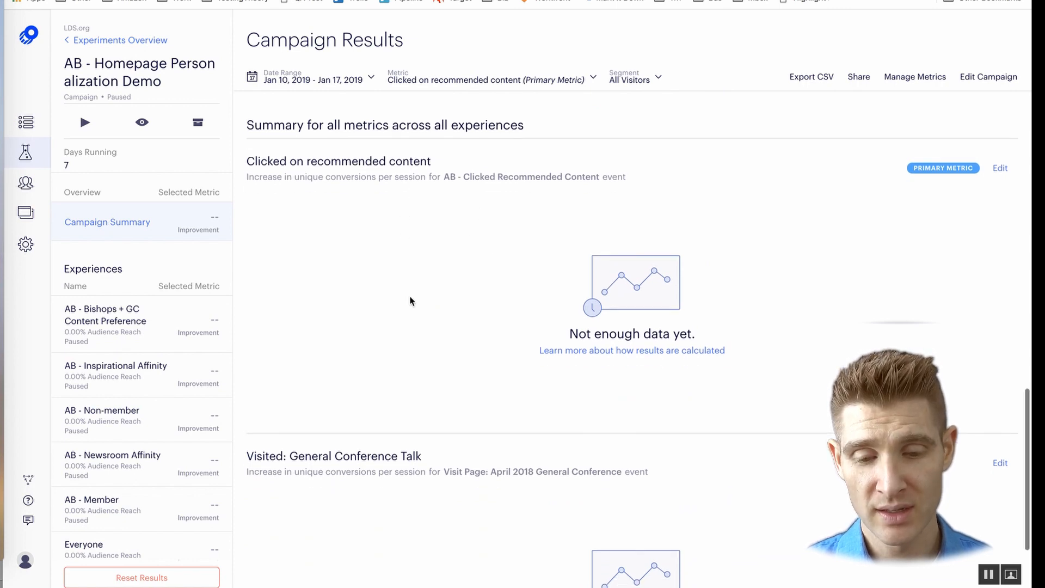
pyautogui.scroll(-3, 412, 299)
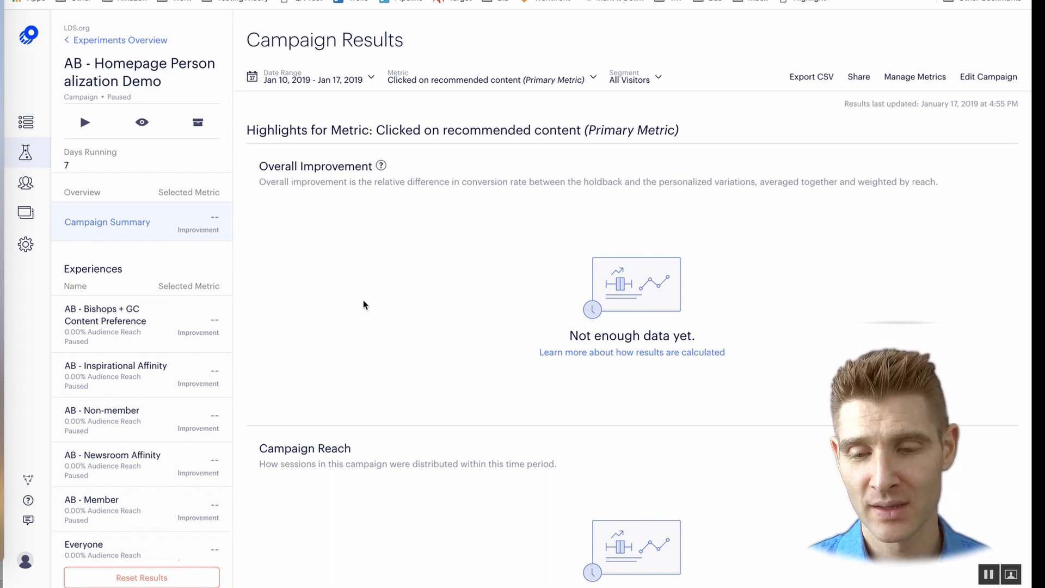
pyautogui.click(151, 336)
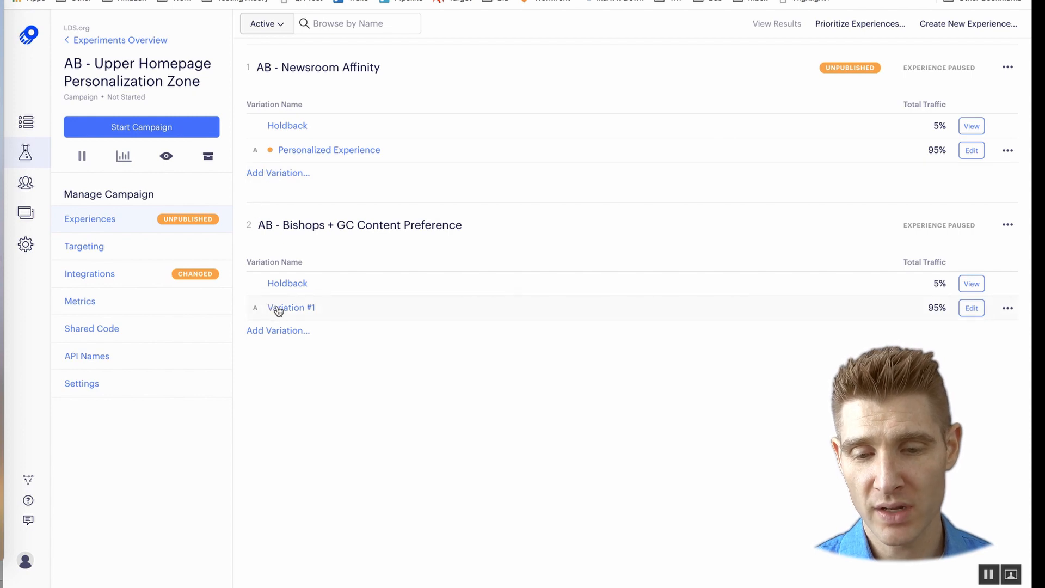
# Step: Open the Newsroom Content extension in the Personalized Experience variation of AB - Newsroom Affinity
pyautogui.click(318, 148)
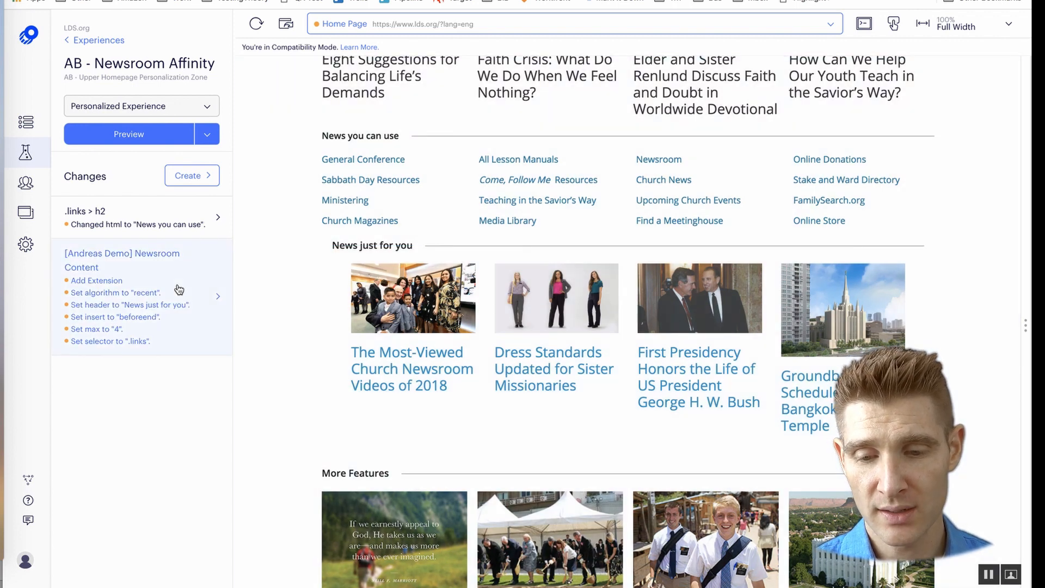
pyautogui.click(179, 289)
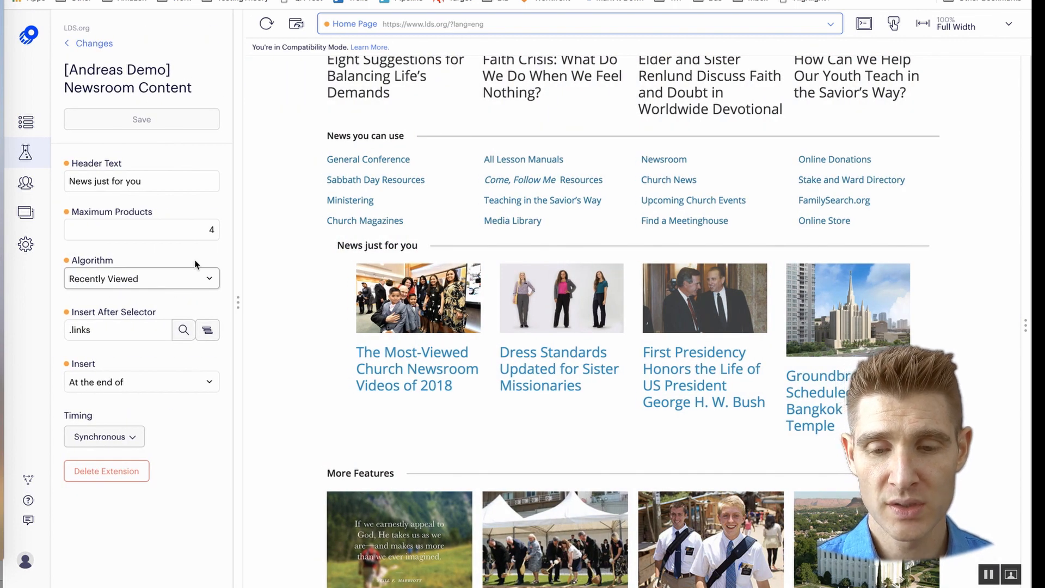
# Step: Try 3 and 2 as the Newsroom Content extension's maximum products, and set it back to 4
pyautogui.click(203, 231)
pyautogui.write('3')
pyautogui.press('Delete')
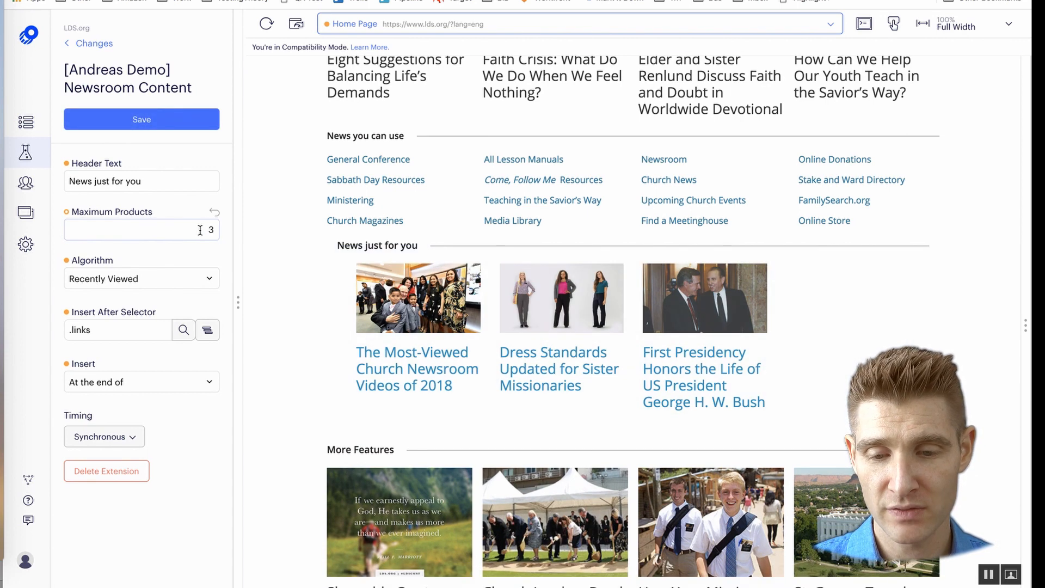
pyautogui.moveTo(199, 230); pyautogui.dragTo(218, 233)
pyautogui.write('2')
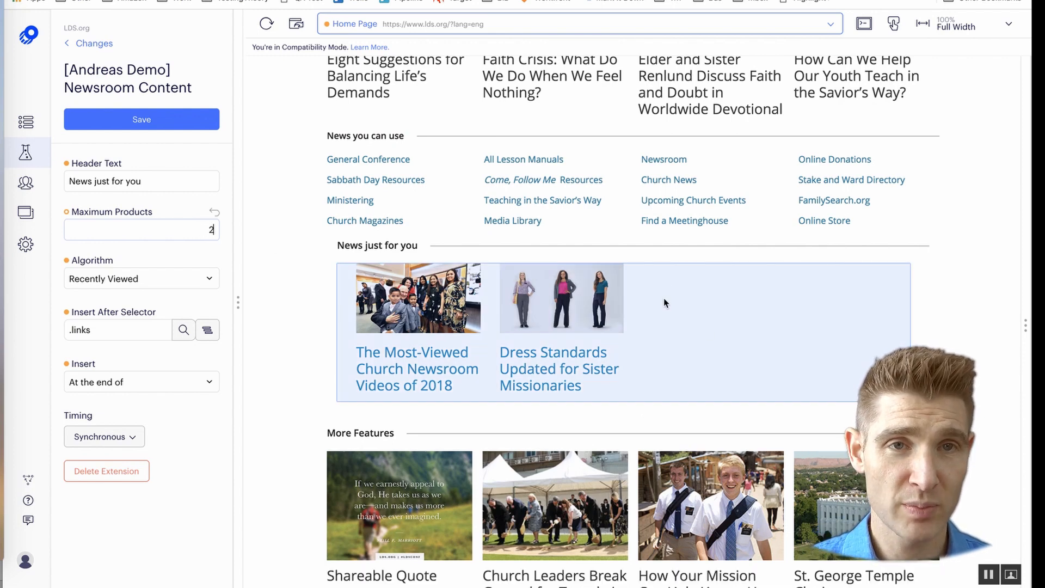
pyautogui.moveTo(199, 233); pyautogui.dragTo(217, 233)
pyautogui.write('4')
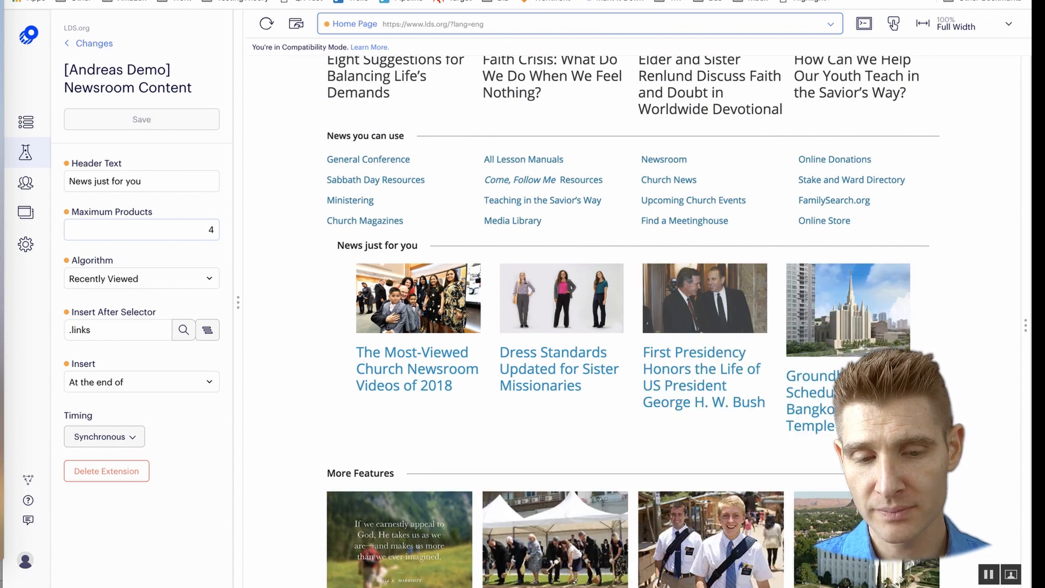
# Step: Set the extension's header text to "News just for me" and its insert option to At the beginning, and switch that option to Before
pyautogui.moveTo(160, 180); pyautogui.dragTo(126, 181)
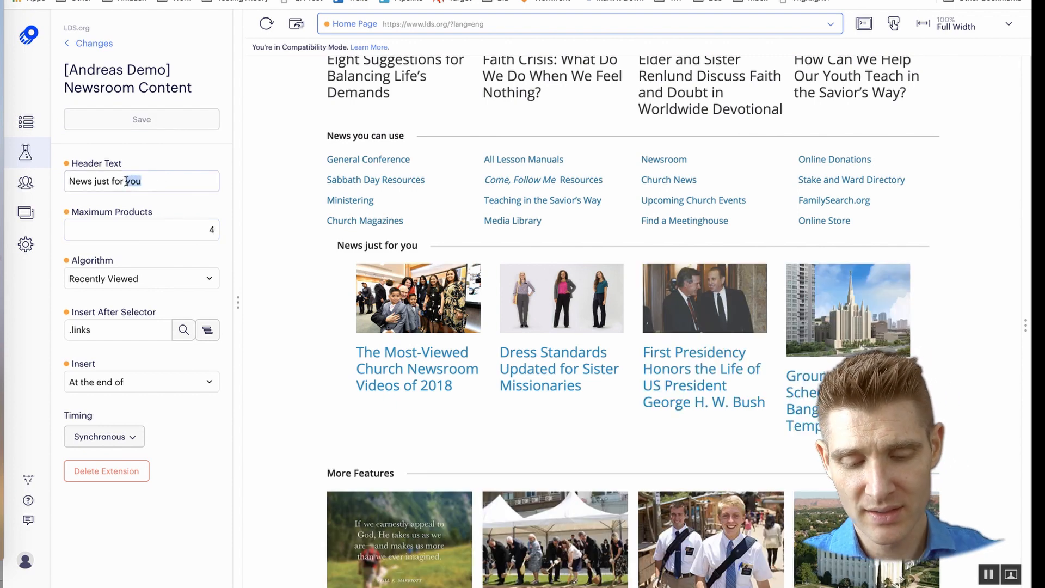
pyautogui.write('me')
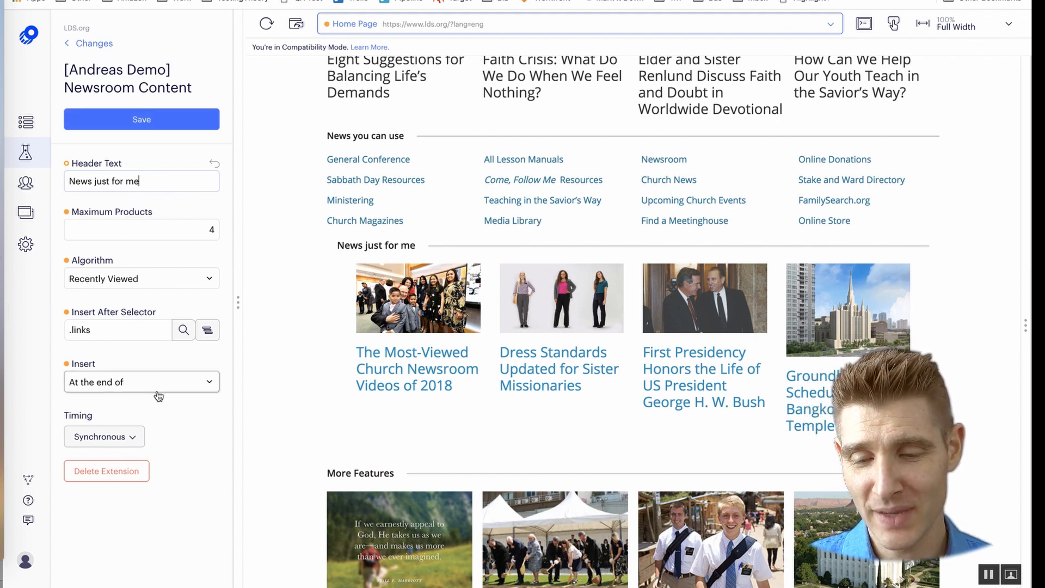
pyautogui.click(185, 387)
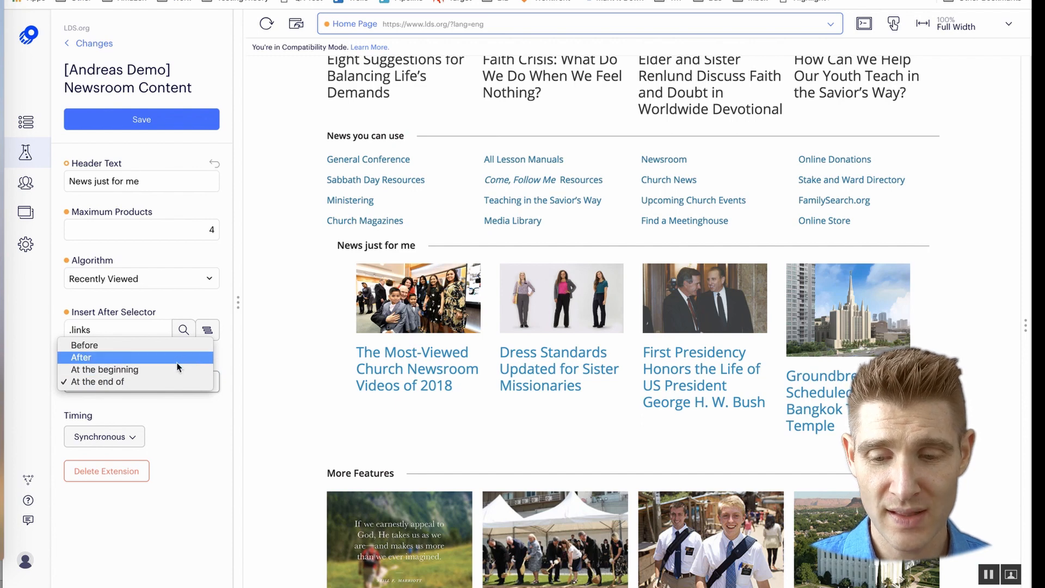
pyautogui.click(177, 369)
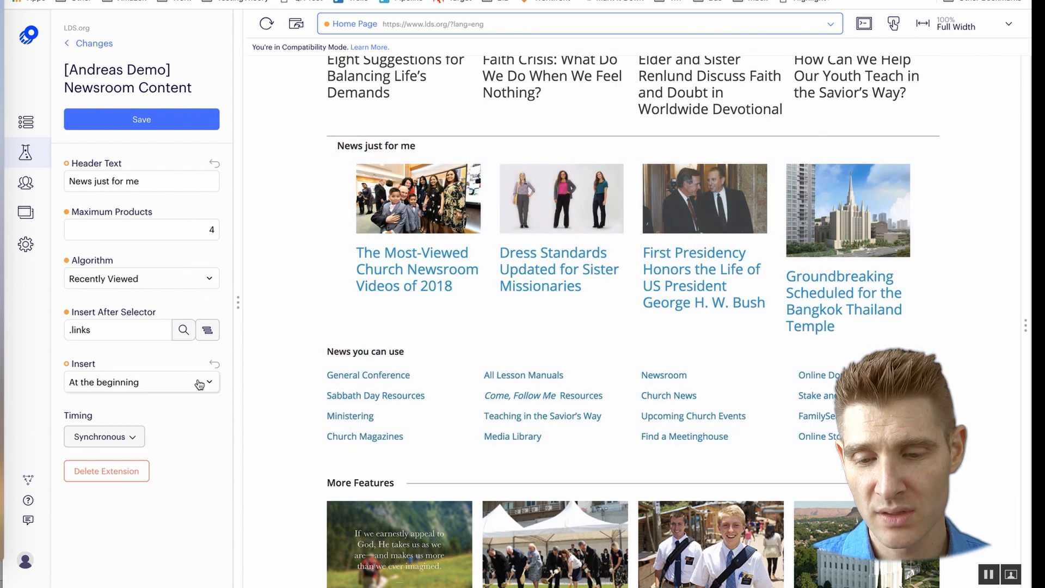
pyautogui.click(200, 381)
pyautogui.click(184, 356)
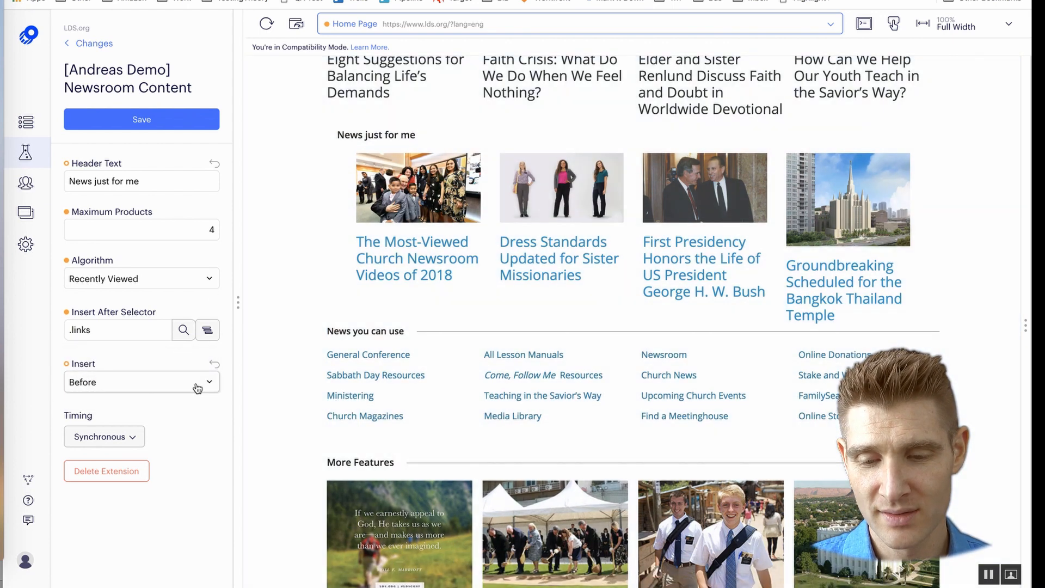
# Step: Try the insert options After and At the end of, set it back to After, and open the extension's Algorithm choices
pyautogui.click(196, 386)
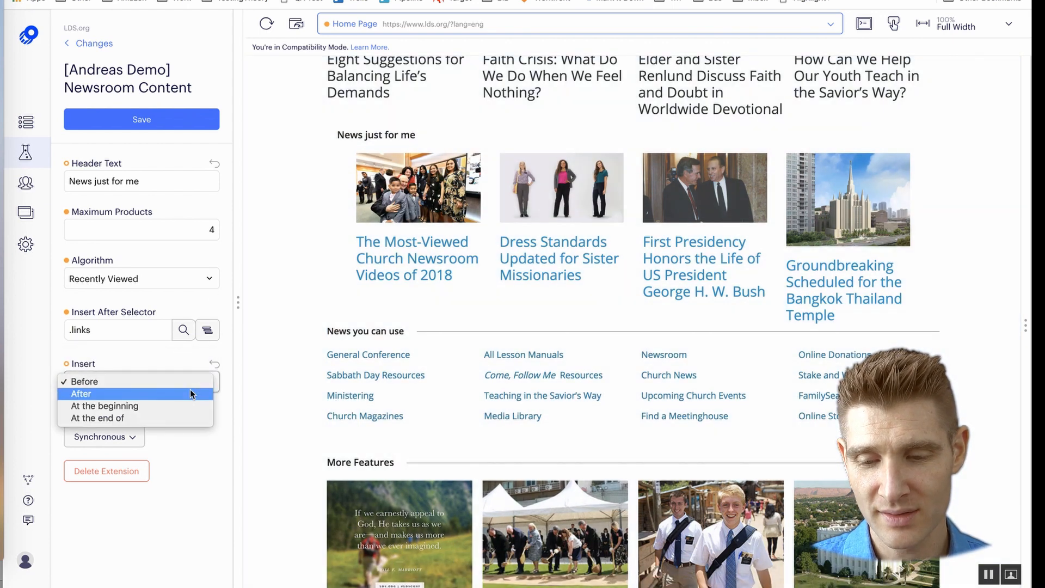
pyautogui.click(186, 396)
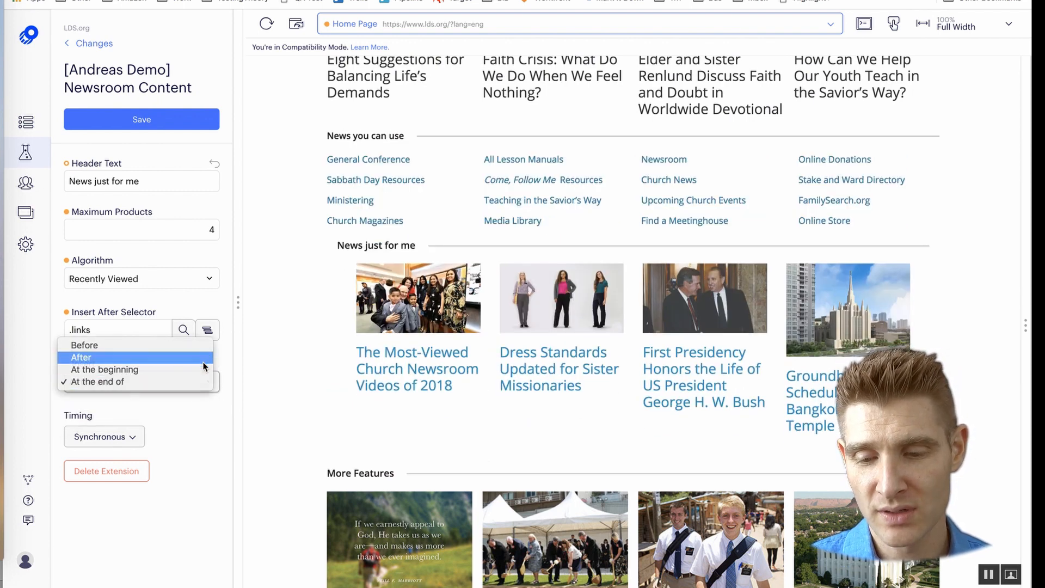
pyautogui.click(204, 359)
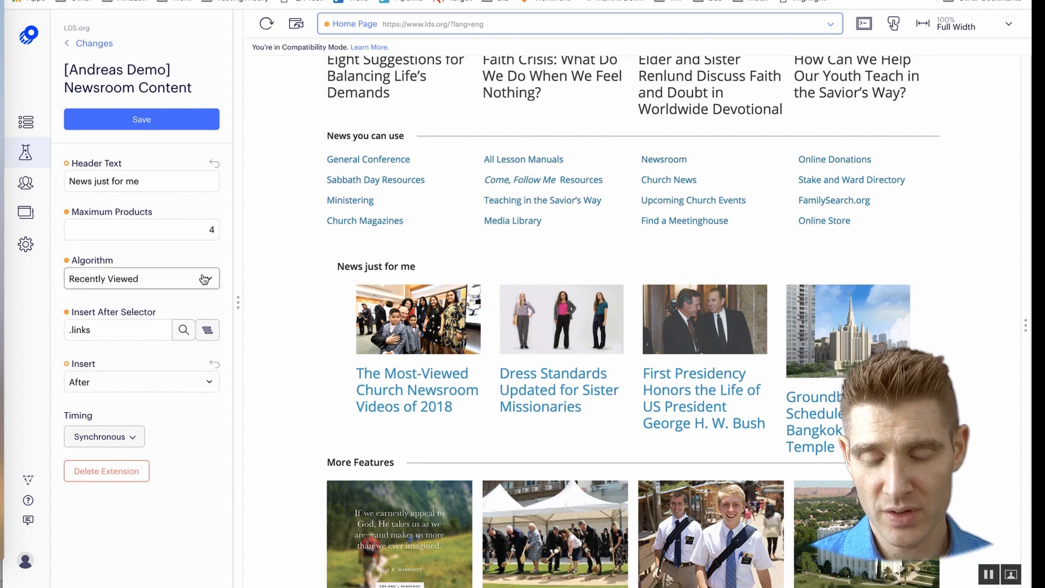
pyautogui.click(205, 280)
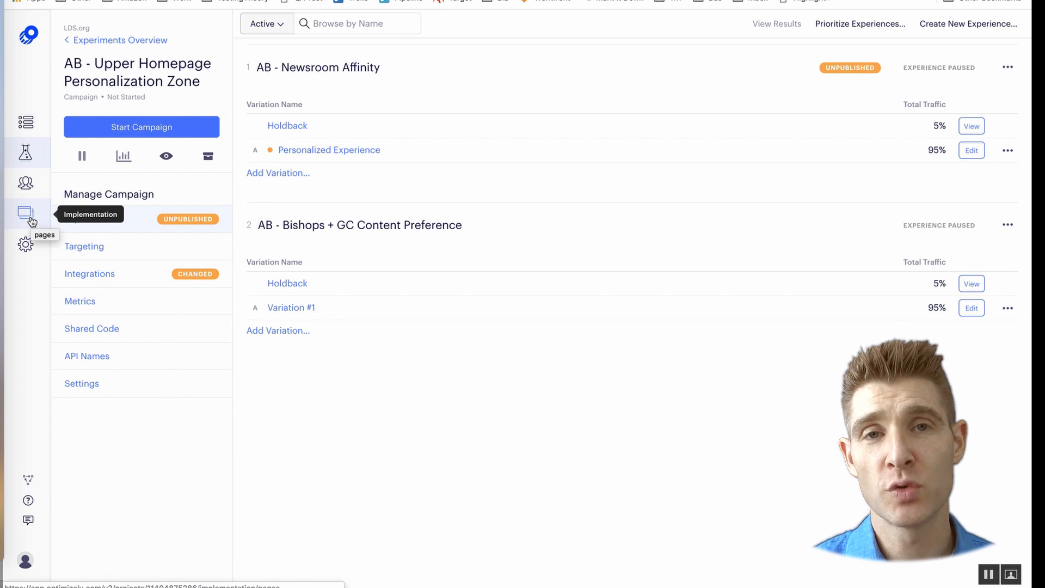
# Step: Open the 2018 General Conference content pages (English Only) implementation page and examine its url, img, speaker and conference date visual tags
pyautogui.click(31, 221)
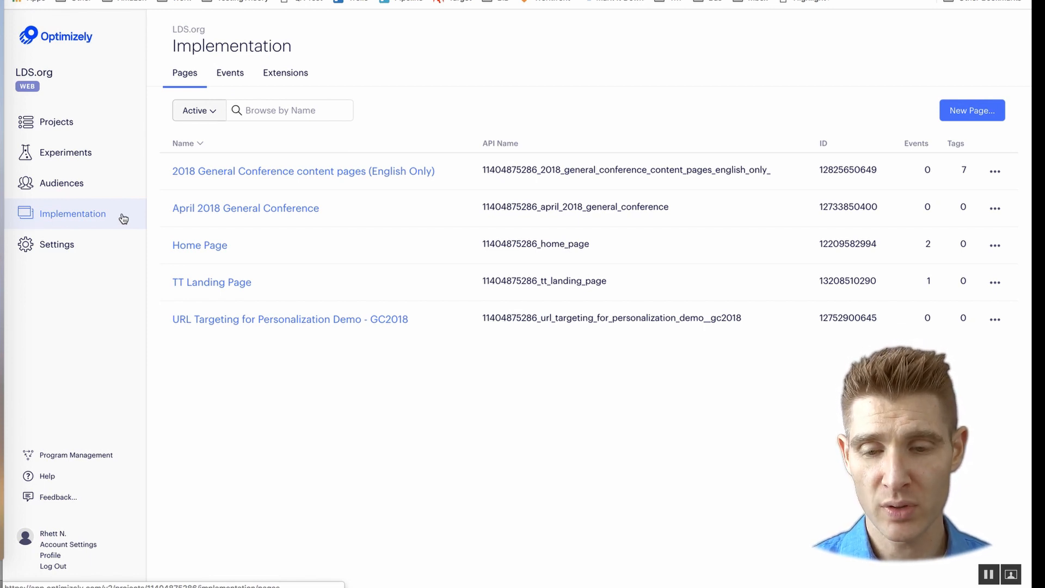
pyautogui.click(277, 216)
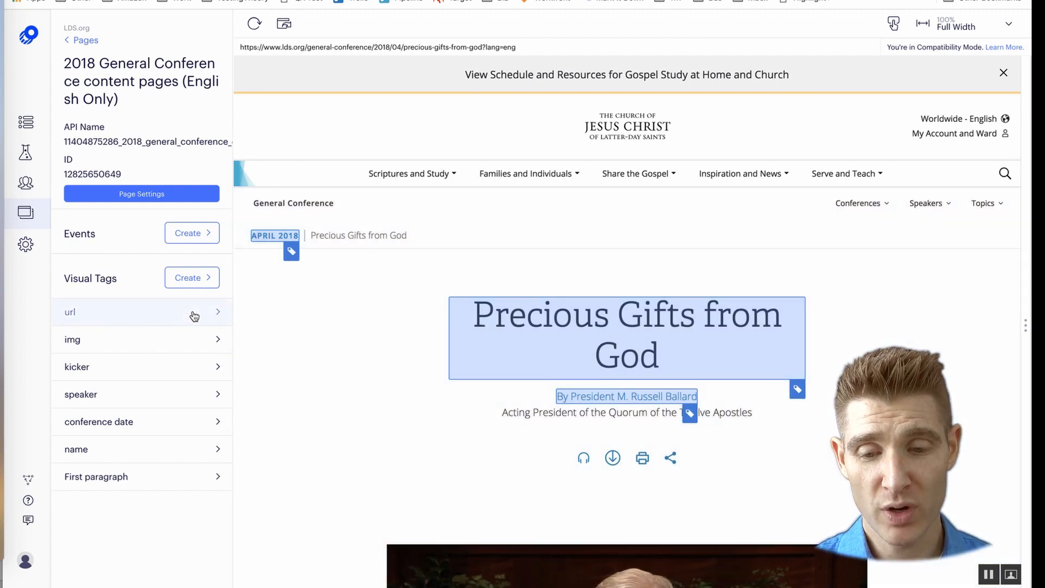
pyautogui.click(195, 311)
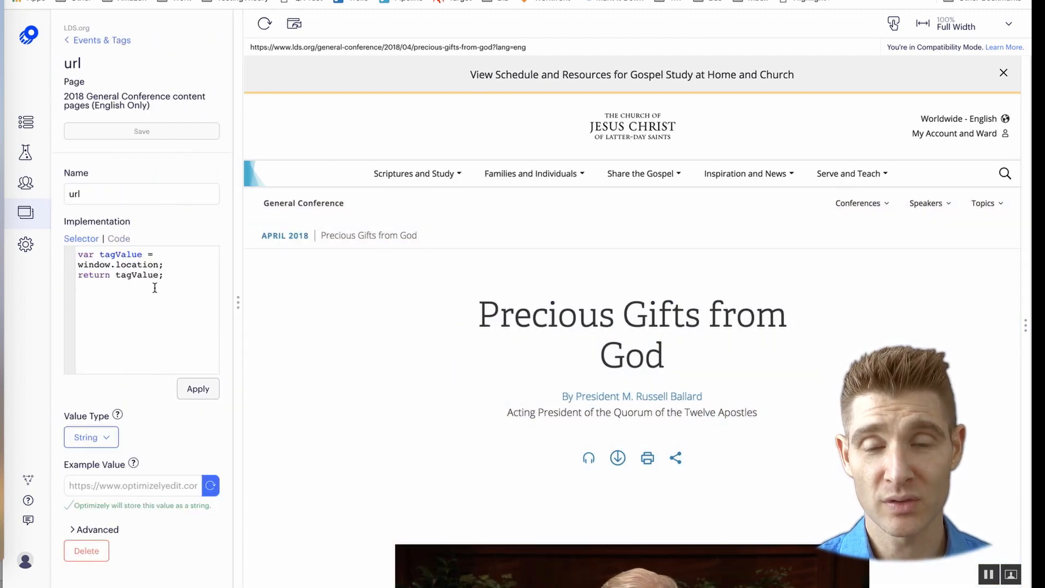
pyautogui.click(103, 41)
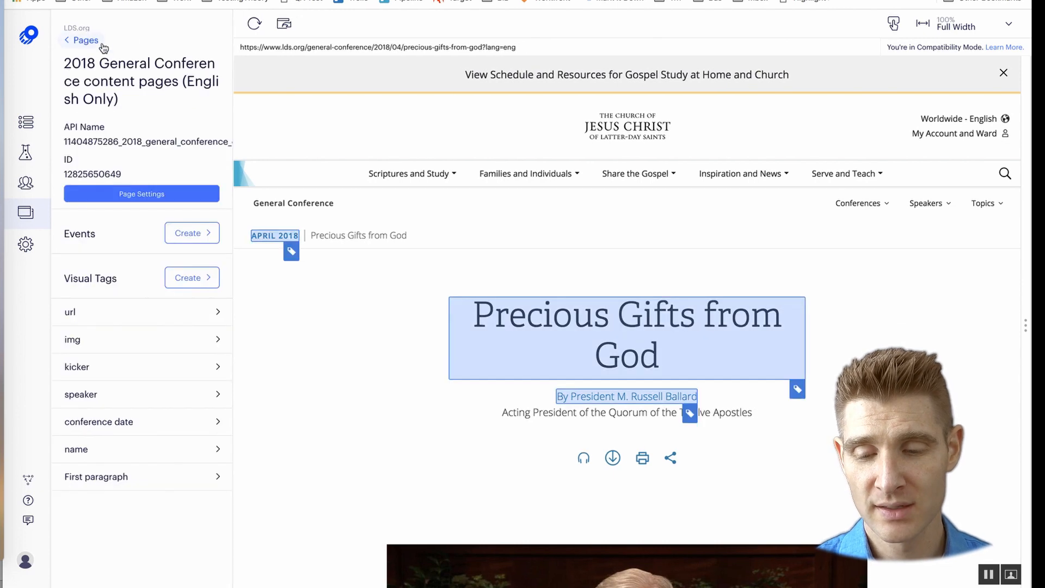
pyautogui.click(187, 346)
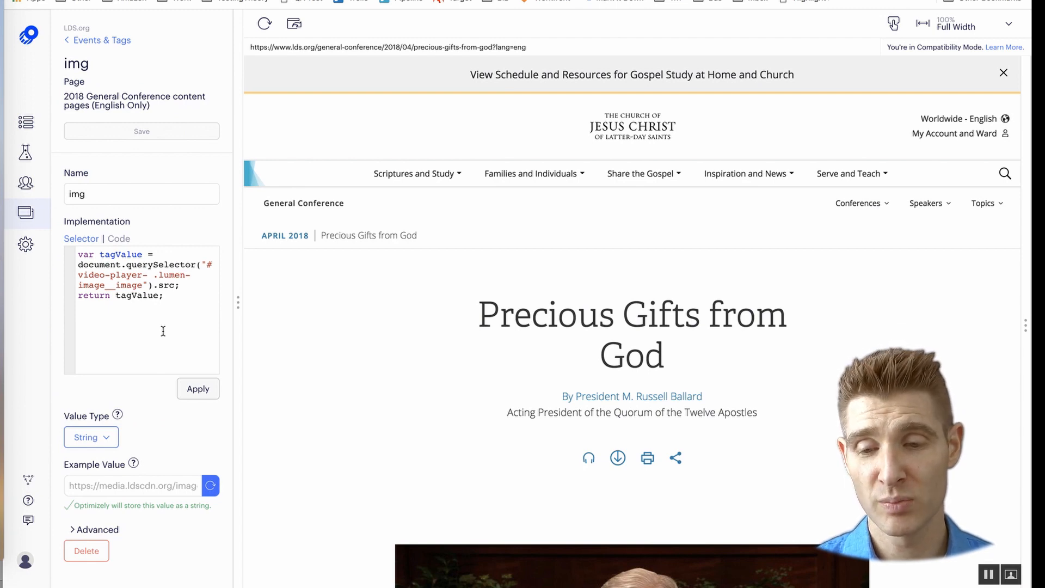
pyautogui.click(84, 41)
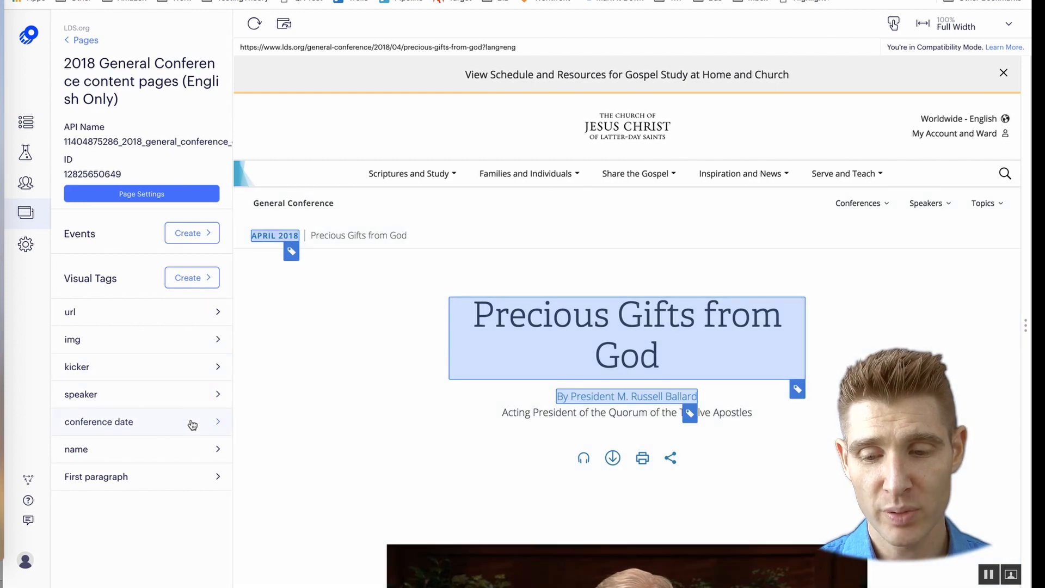
pyautogui.click(192, 403)
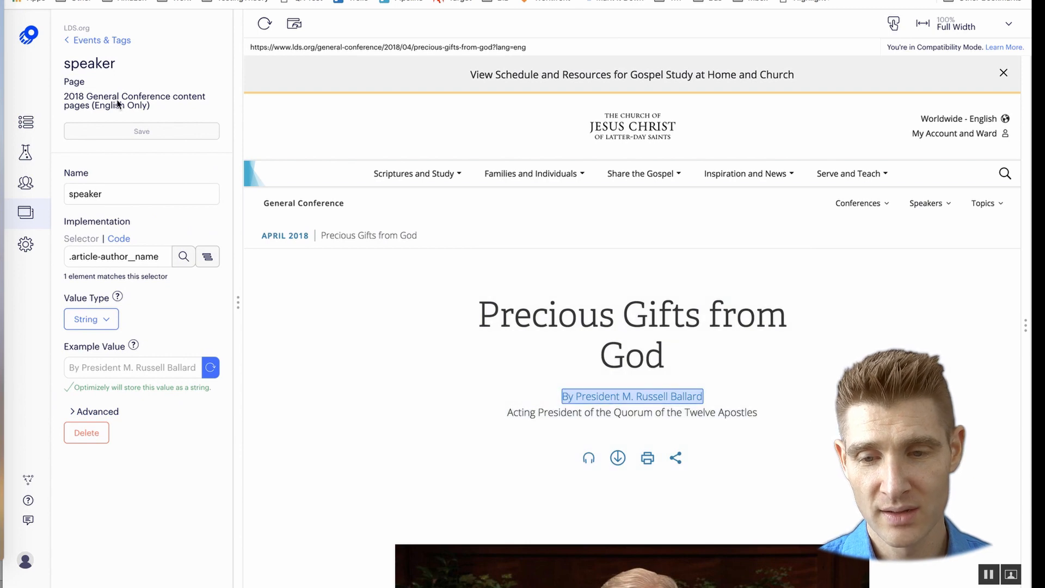
pyautogui.click(82, 40)
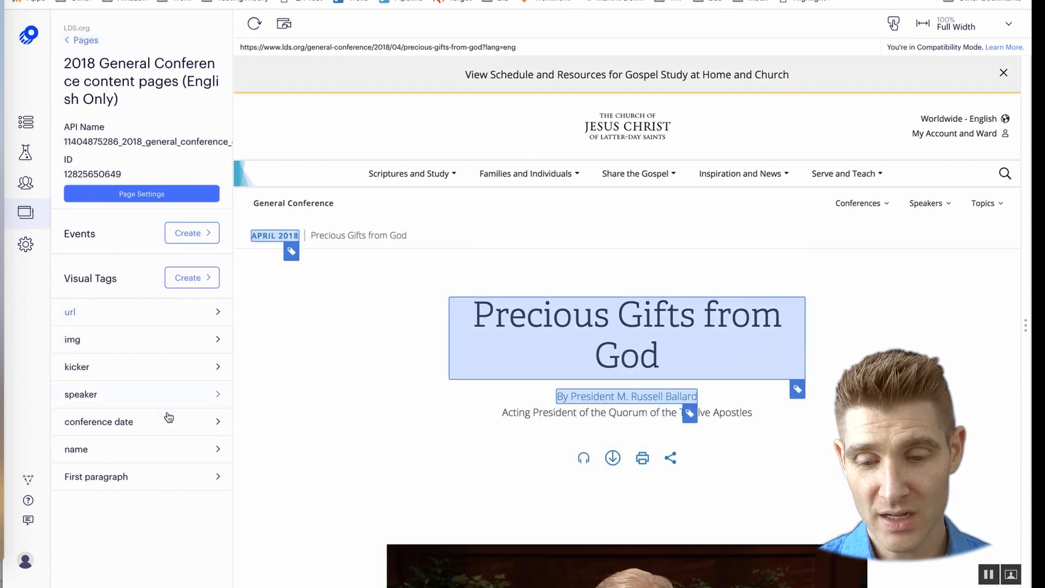
pyautogui.click(179, 429)
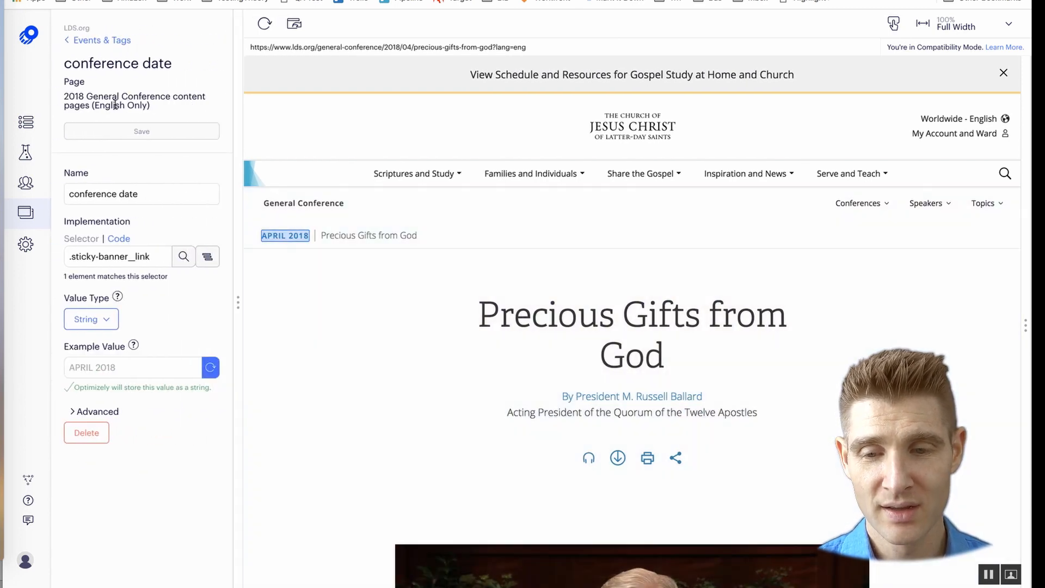
pyautogui.click(86, 43)
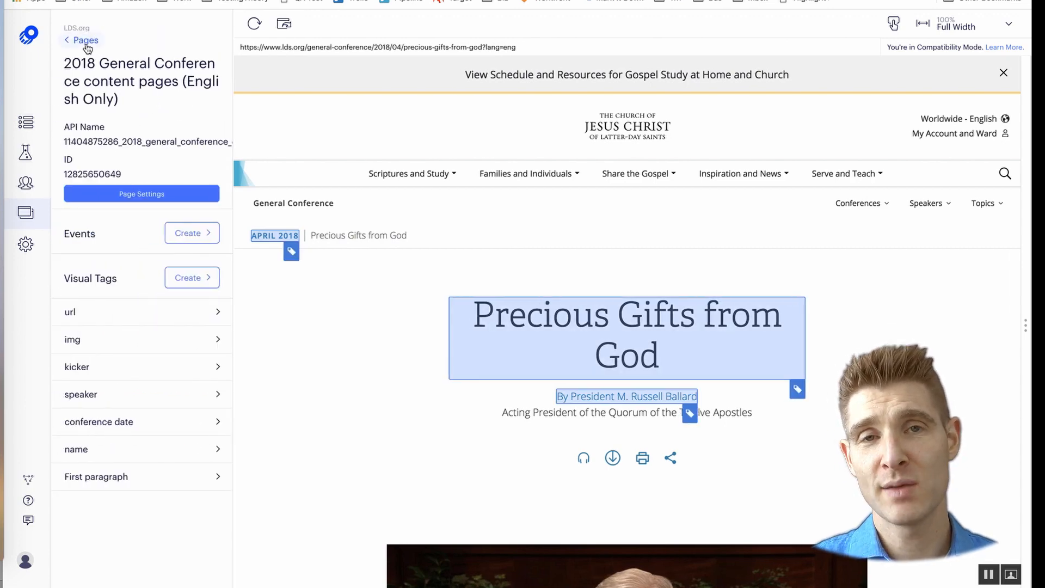
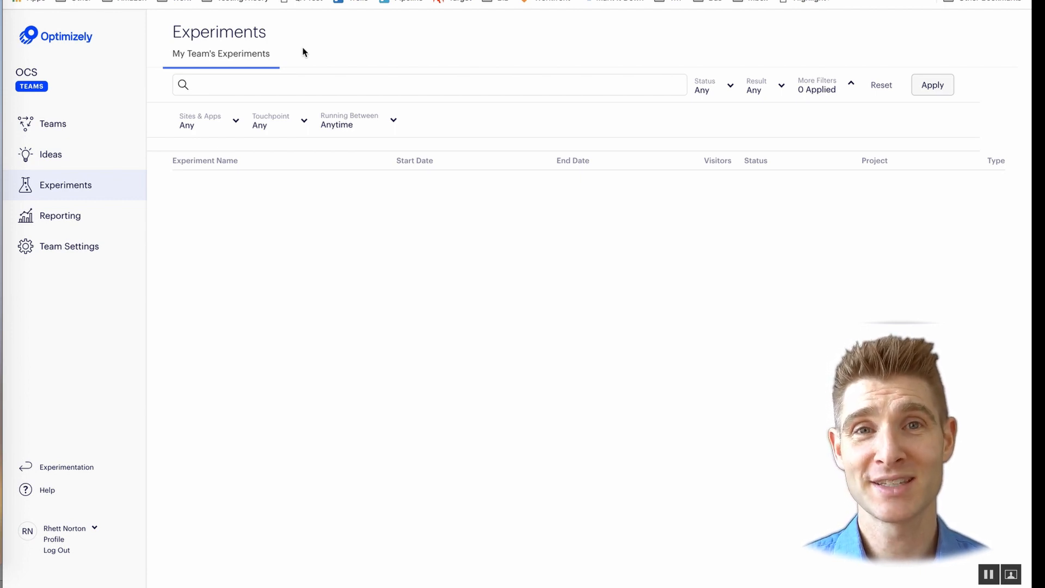
# Step: View the list of available teams from the OCS team's Experiments page, and close the list
pyautogui.click(208, 84)
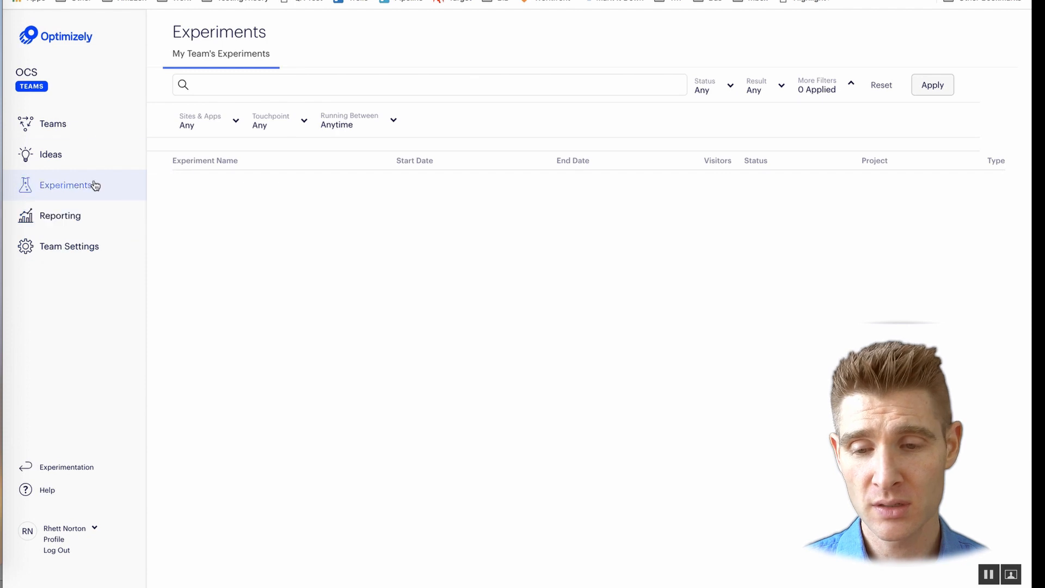
pyautogui.click(76, 126)
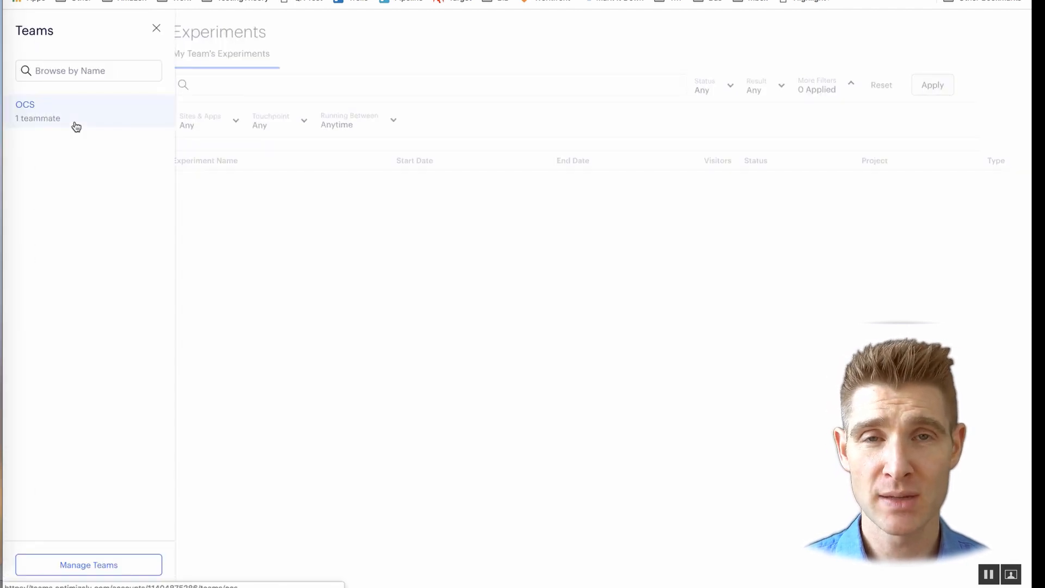
pyautogui.click(156, 29)
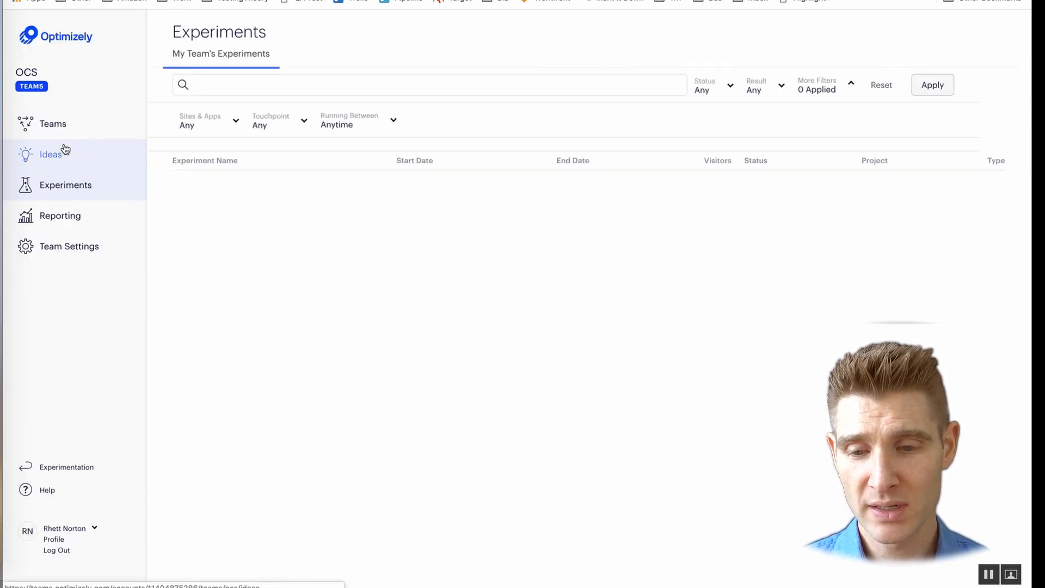
# Step: Examine the OCS team's Program Reporting, covering experiments started, variations tested, win rates, and the breakdown by site, touchpoint and tag
pyautogui.click(71, 225)
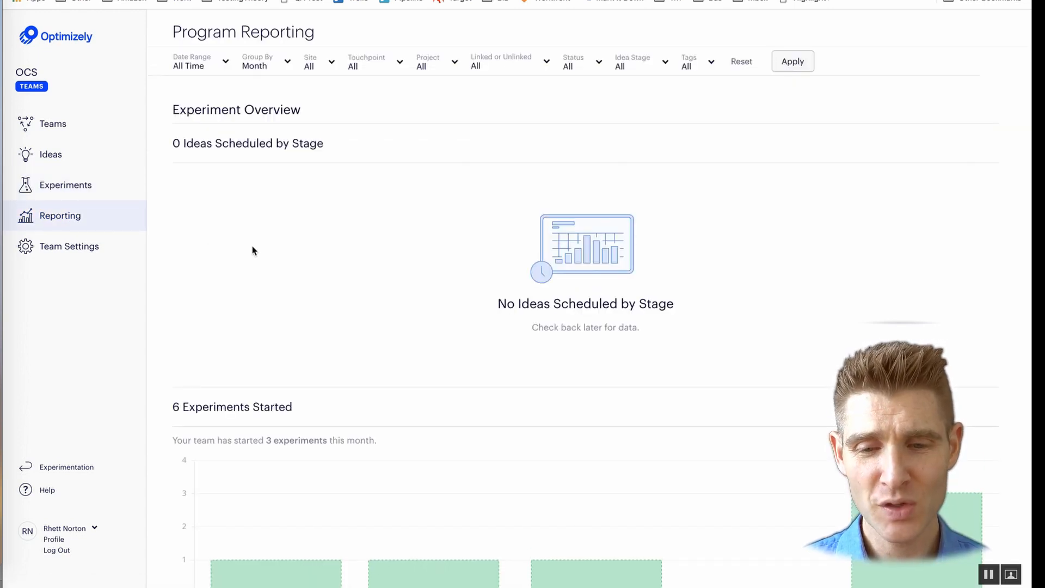
pyautogui.scroll(-5, 252, 251)
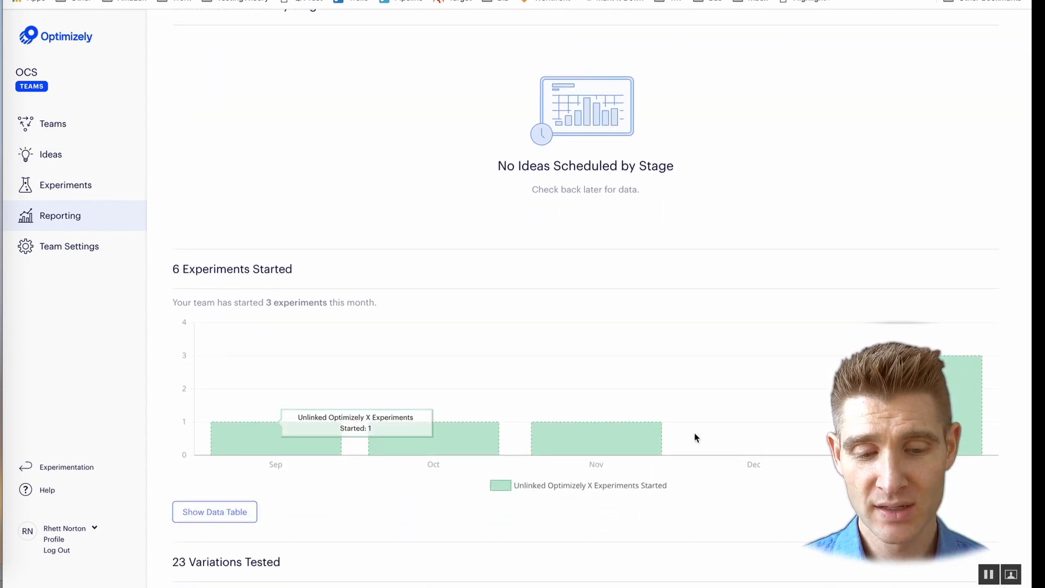
pyautogui.scroll(-4, 368, 501)
pyautogui.scroll(-5, 367, 498)
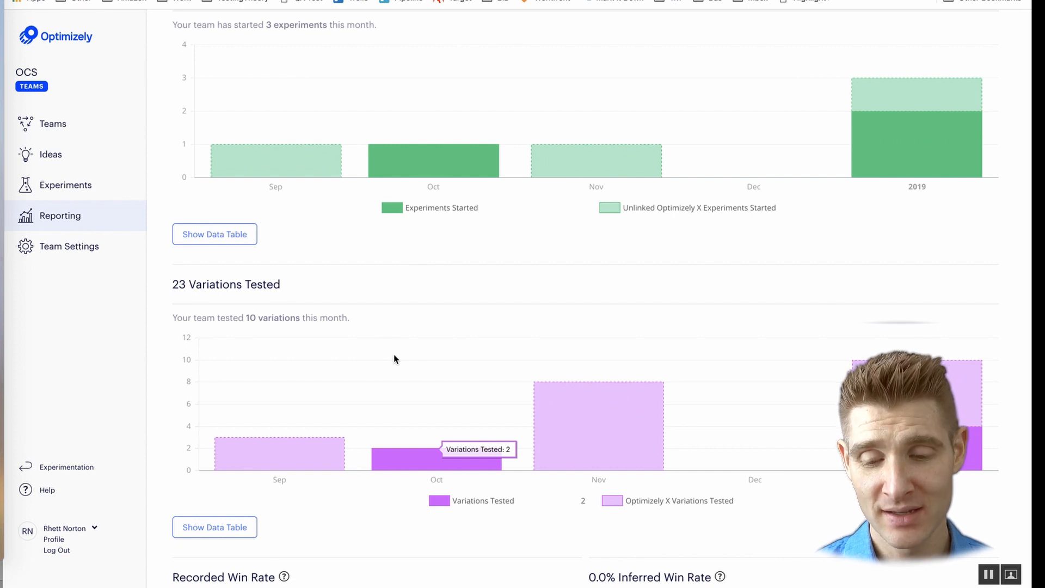
pyautogui.scroll(-5, 394, 357)
pyautogui.scroll(-2, 490, 464)
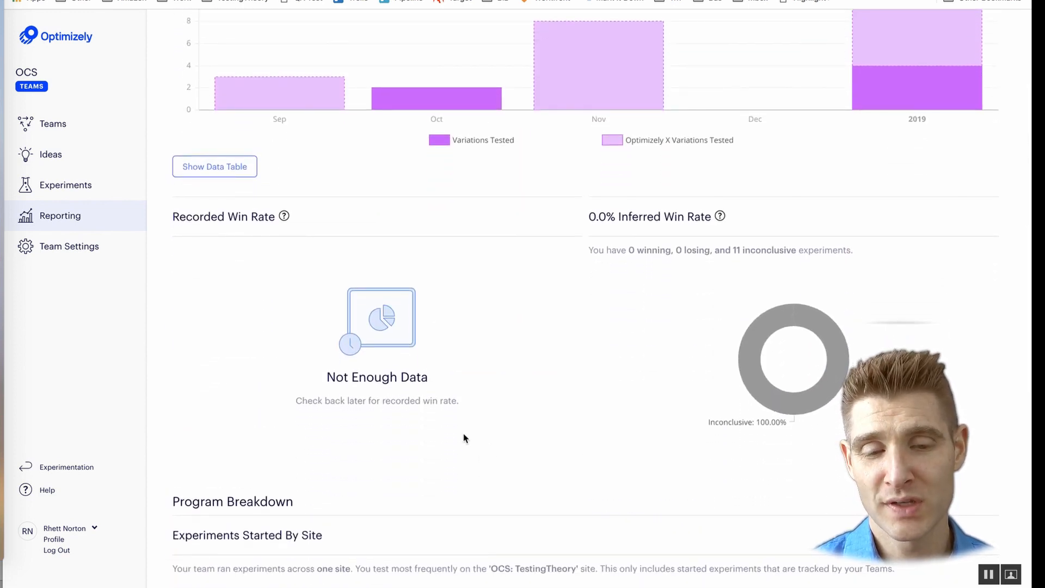
pyautogui.scroll(-5, 454, 420)
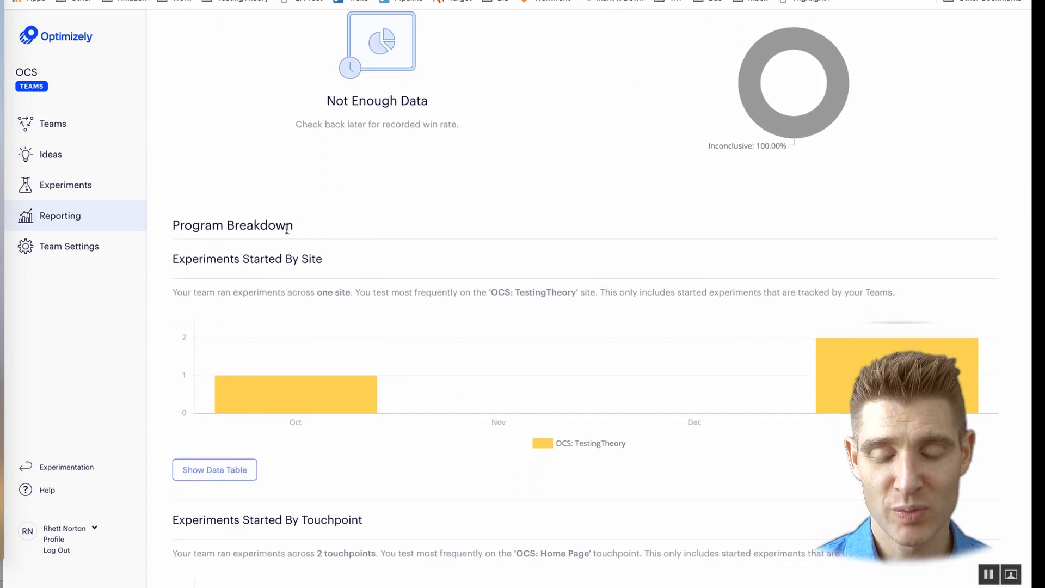
pyautogui.scroll(-6, 328, 261)
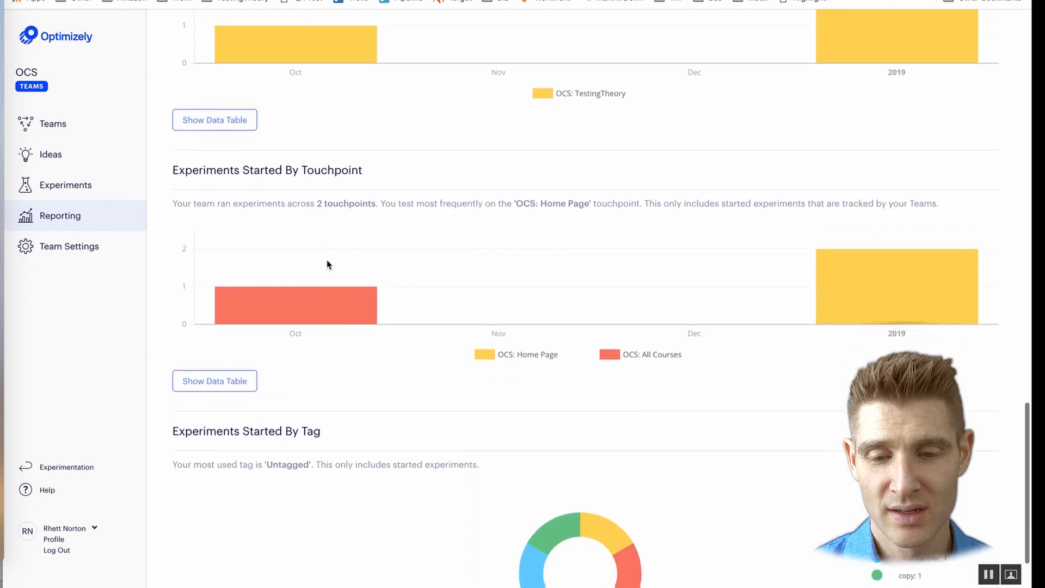
pyautogui.moveTo(327, 296)
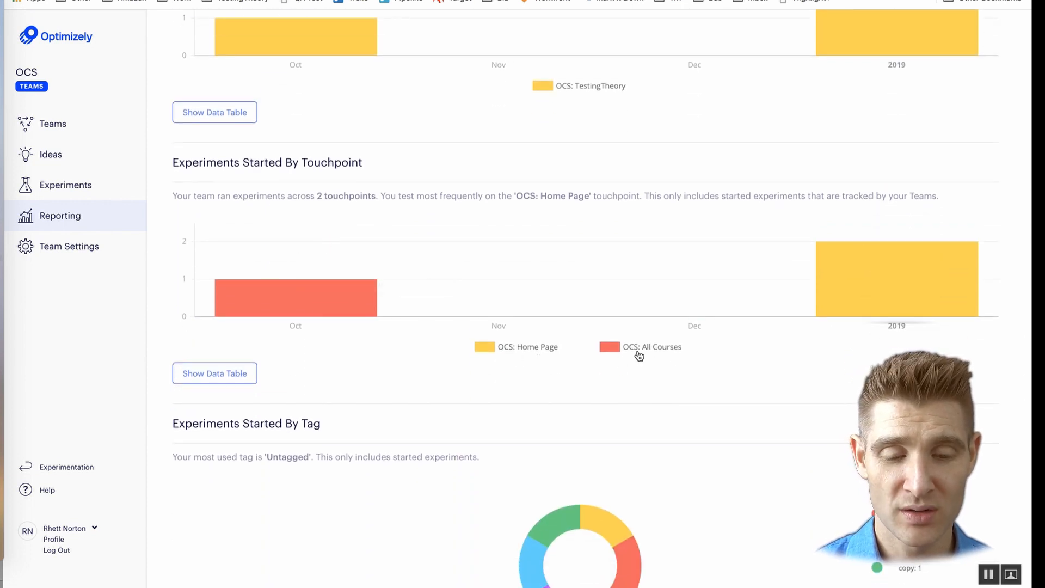
pyautogui.scroll(-2, 653, 351)
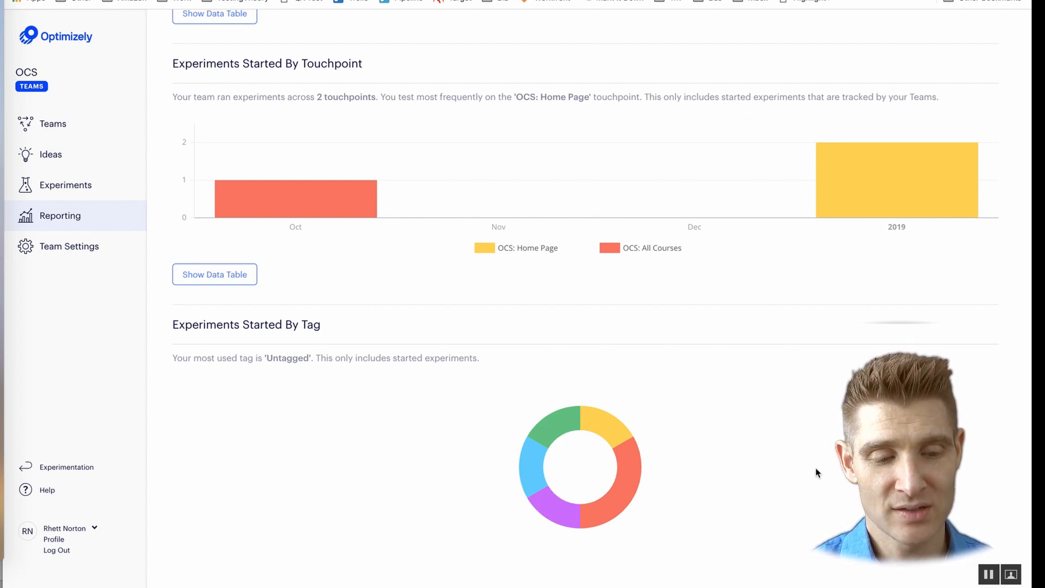
pyautogui.moveTo(550, 438)
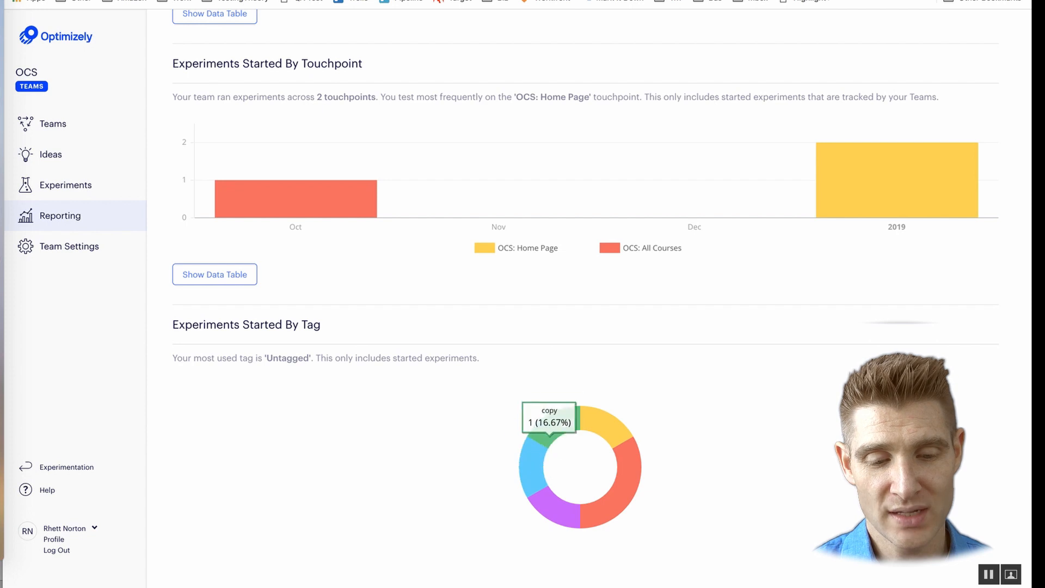
pyautogui.moveTo(629, 475)
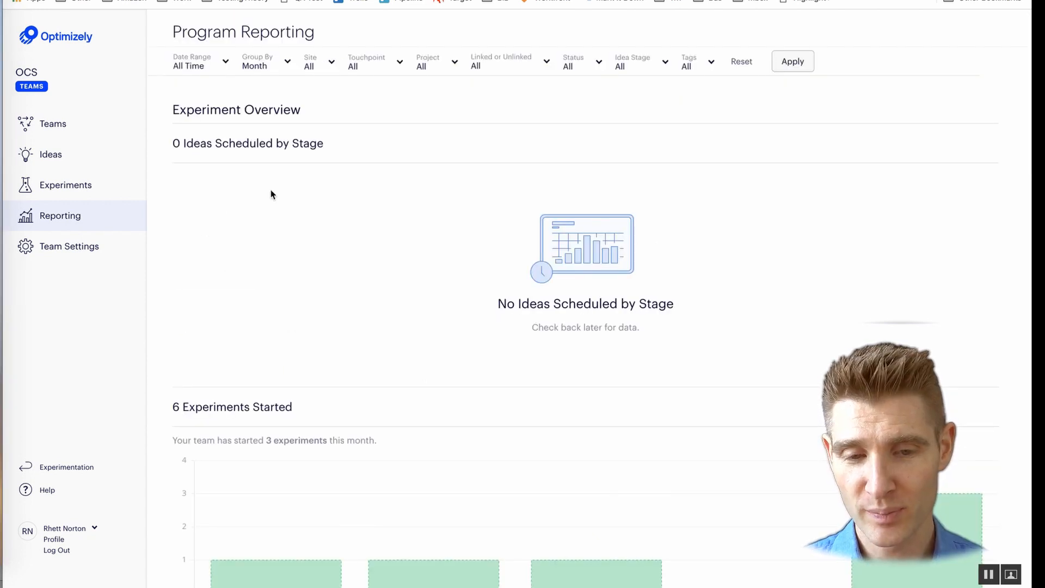
# Step: Examine the choices offered by the Site, Touchpoint, Project, Status, Idea Stage and Tags filters in Program Reporting
pyautogui.click(329, 65)
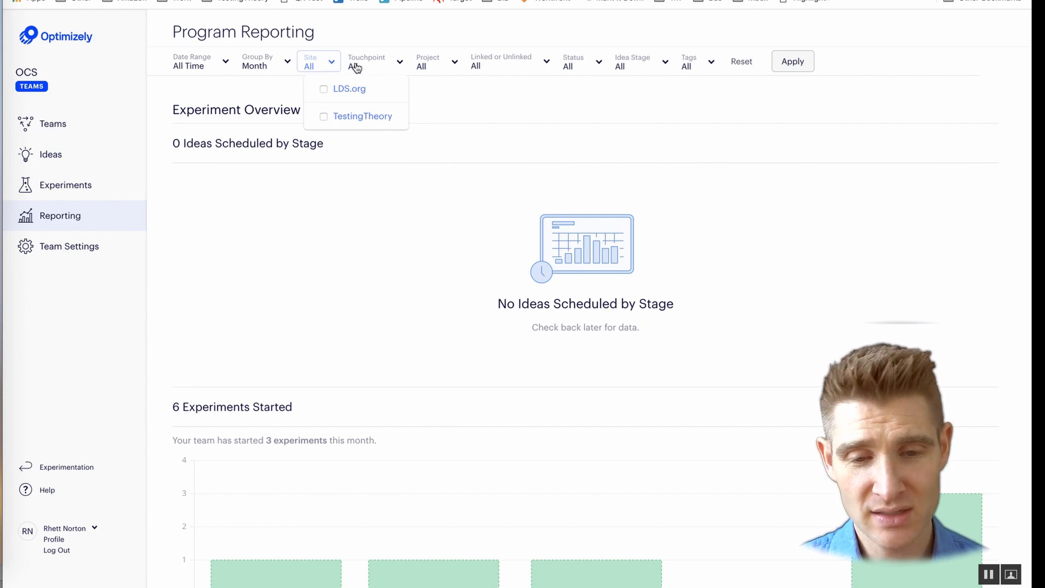
pyautogui.click(351, 64)
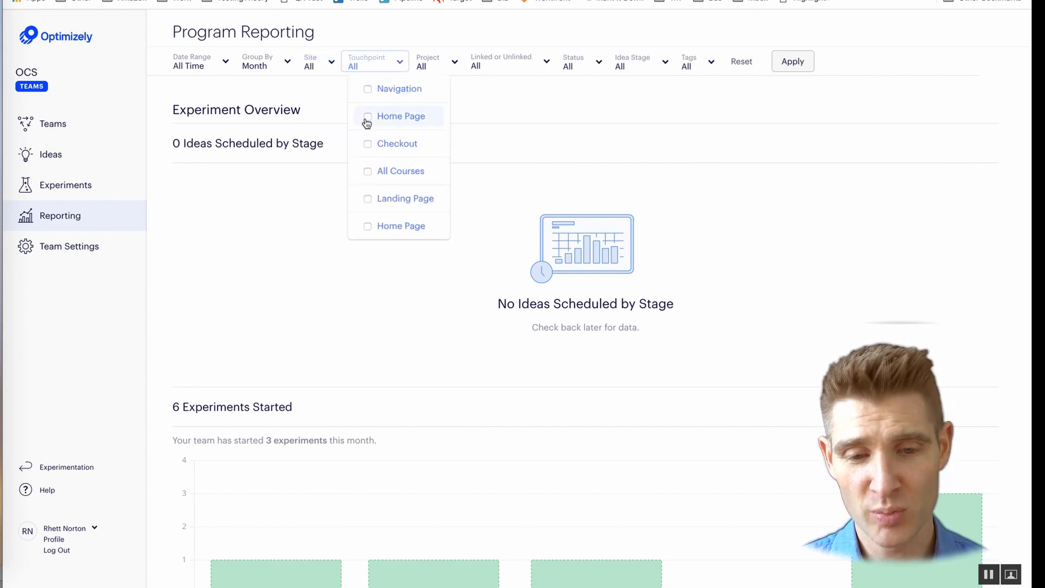
pyautogui.click(537, 99)
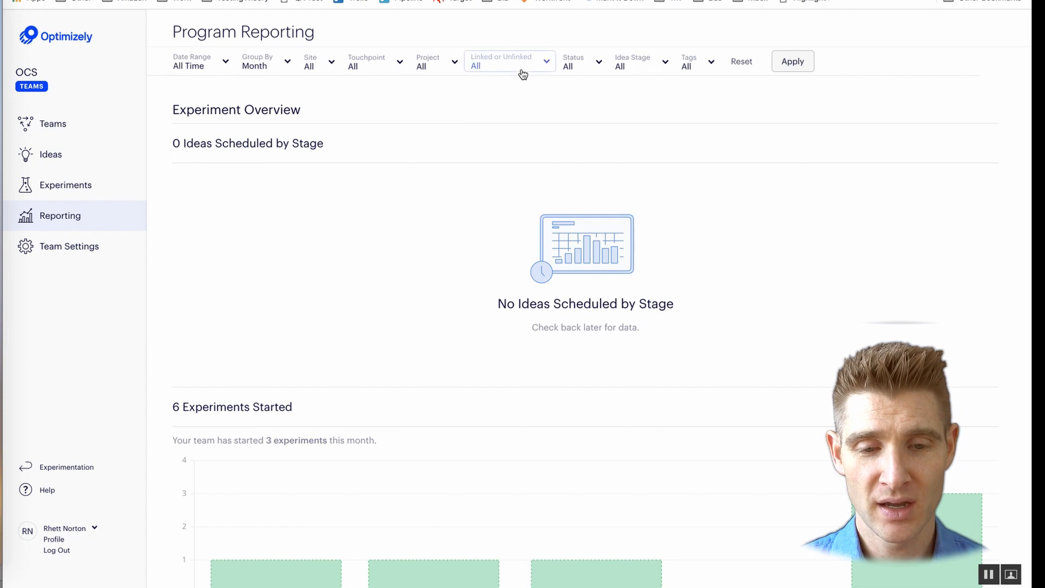
pyautogui.click(451, 70)
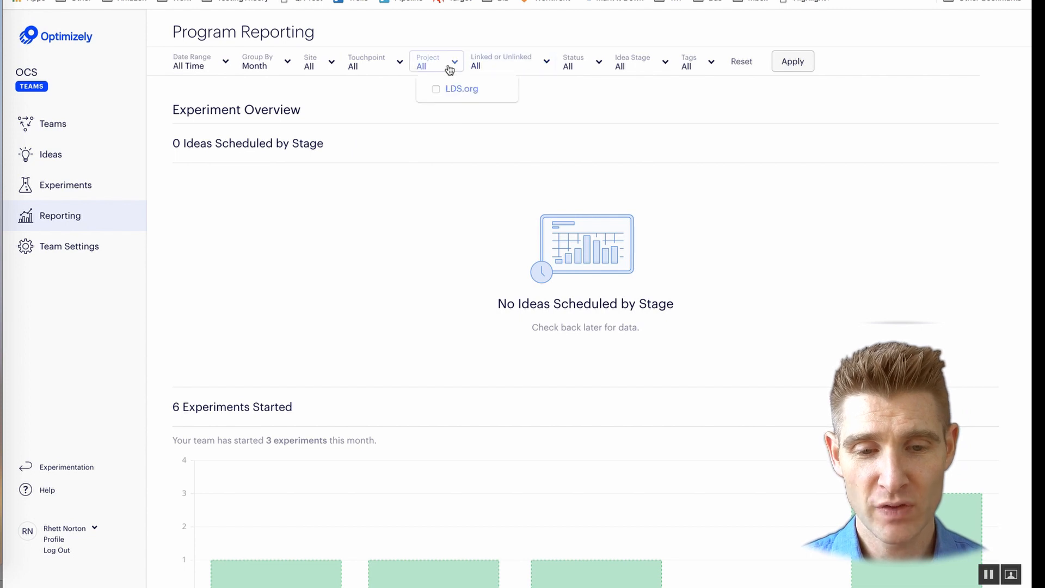
pyautogui.click(567, 70)
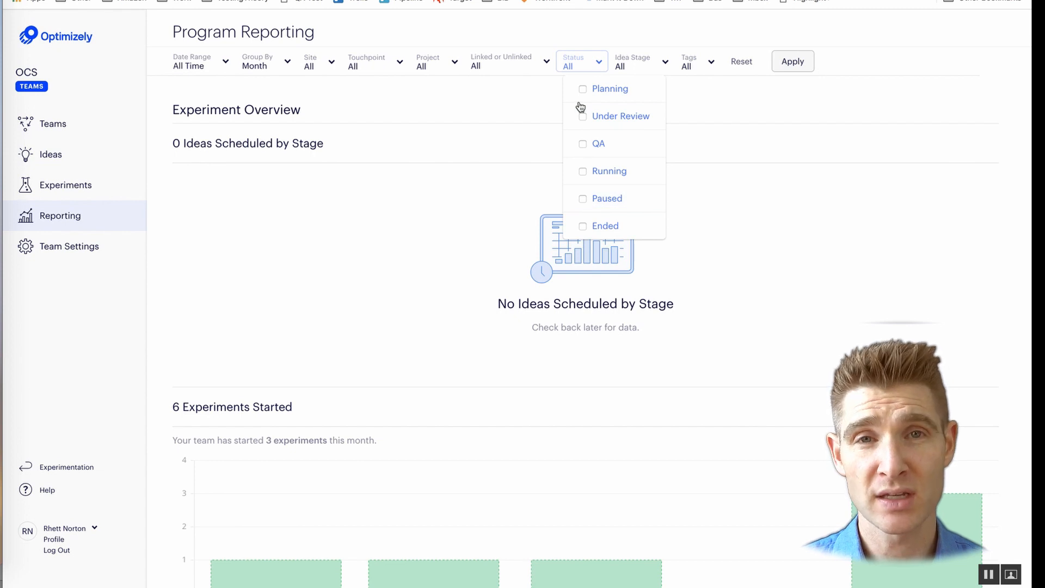
pyautogui.click(647, 66)
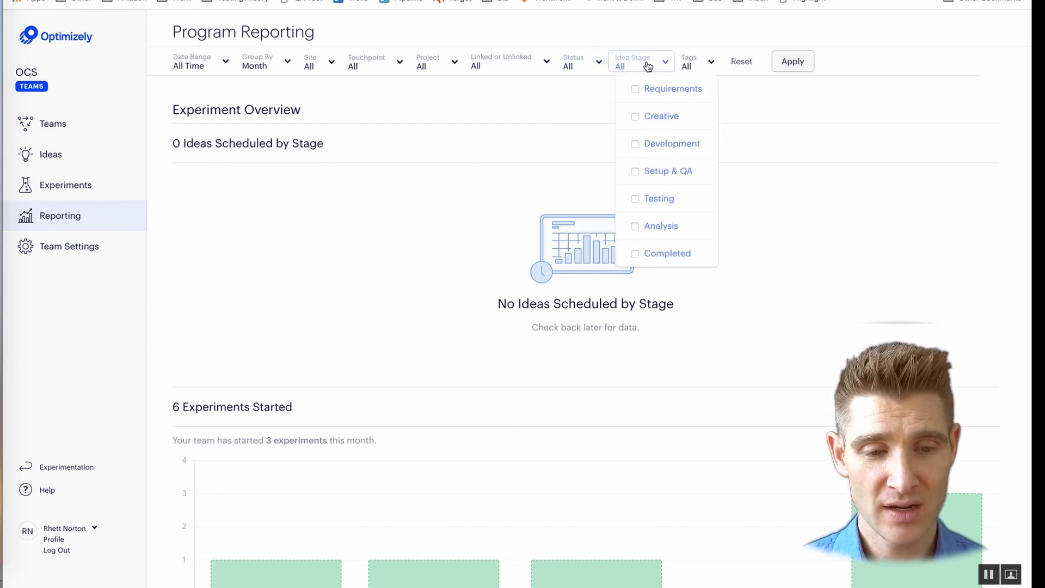
pyautogui.click(710, 66)
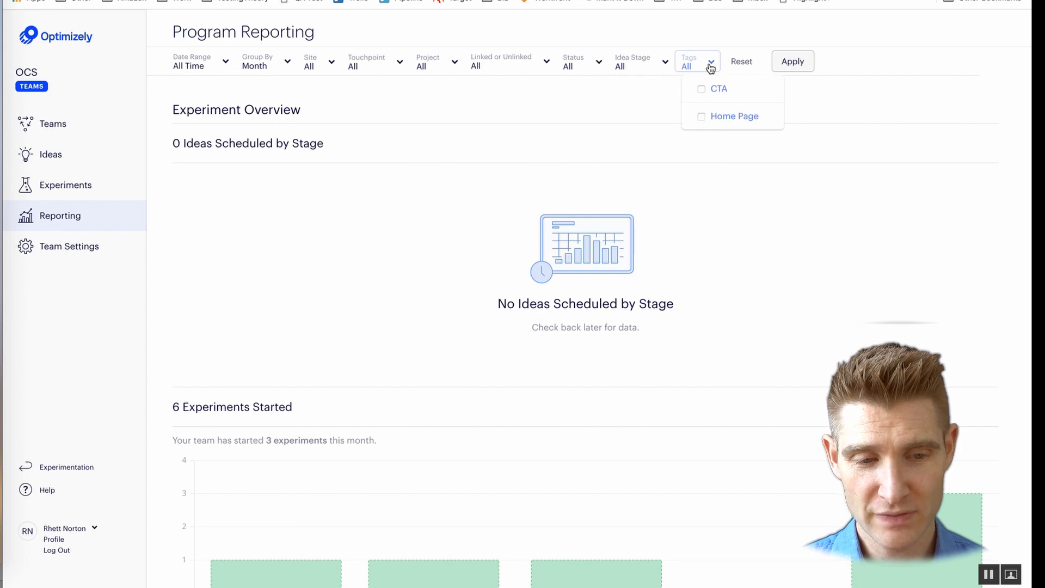
# Step: Start a new idea in the OCS team's Ideas, with its touchpoint set to TestingTheory: Home Page
pyautogui.click(366, 184)
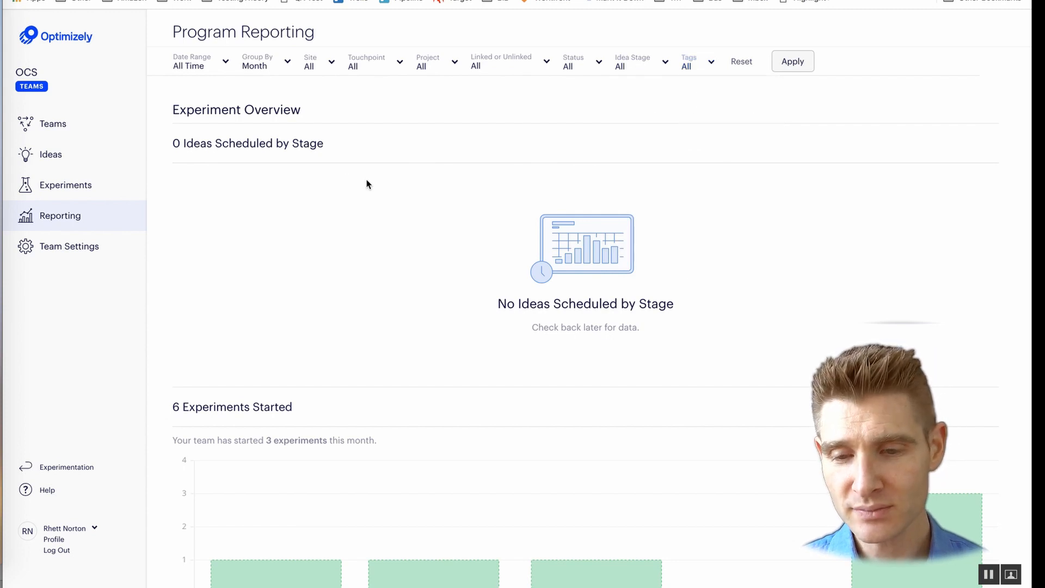
pyautogui.click(73, 166)
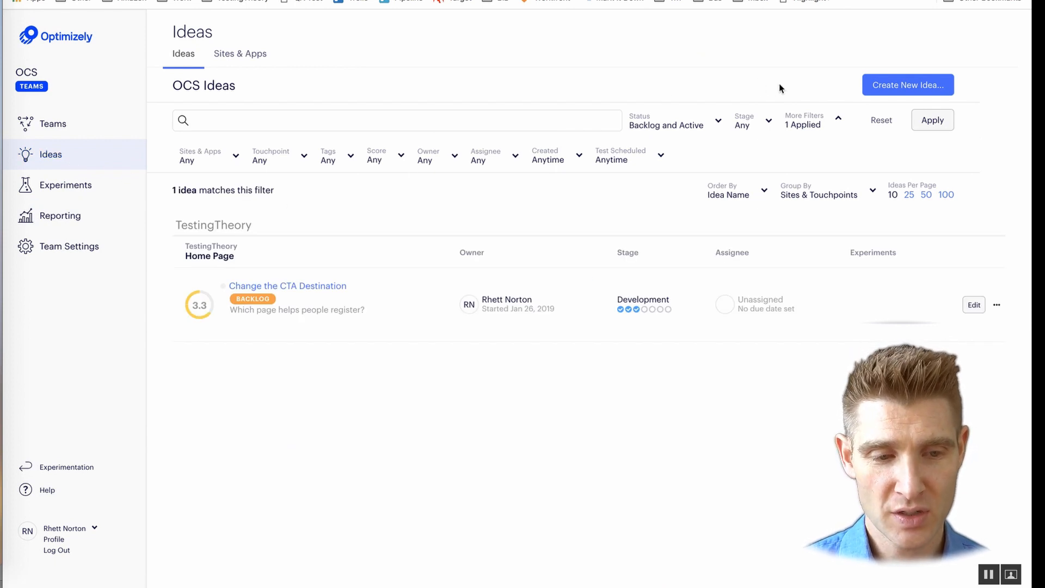
pyautogui.click(894, 90)
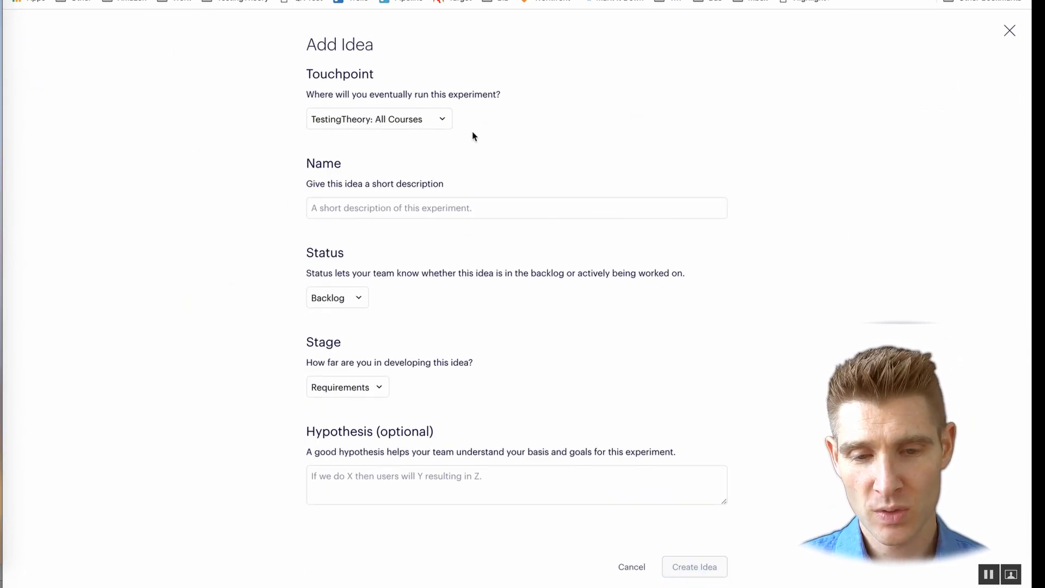
pyautogui.click(433, 123)
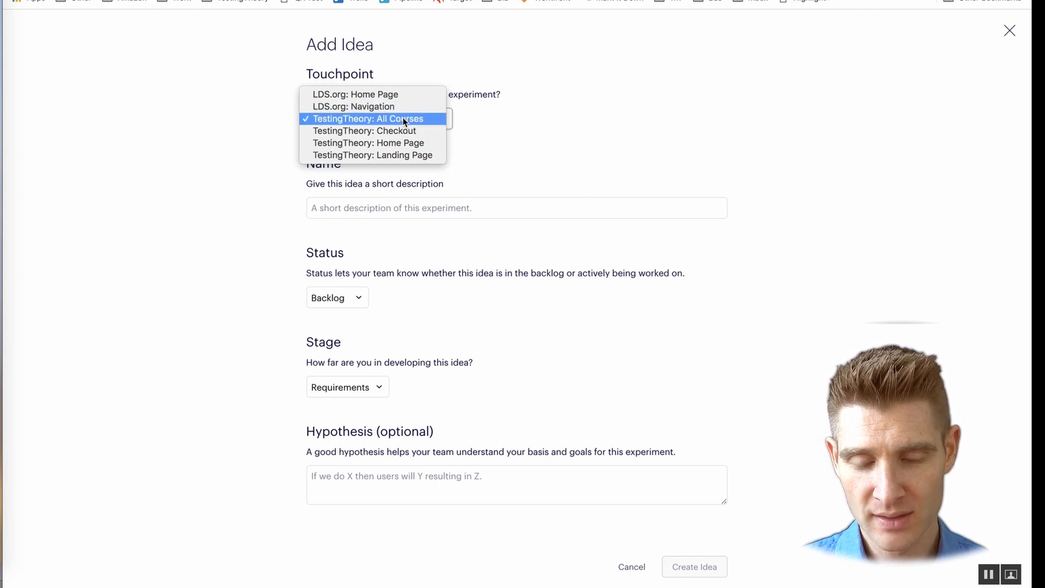
pyautogui.click(400, 143)
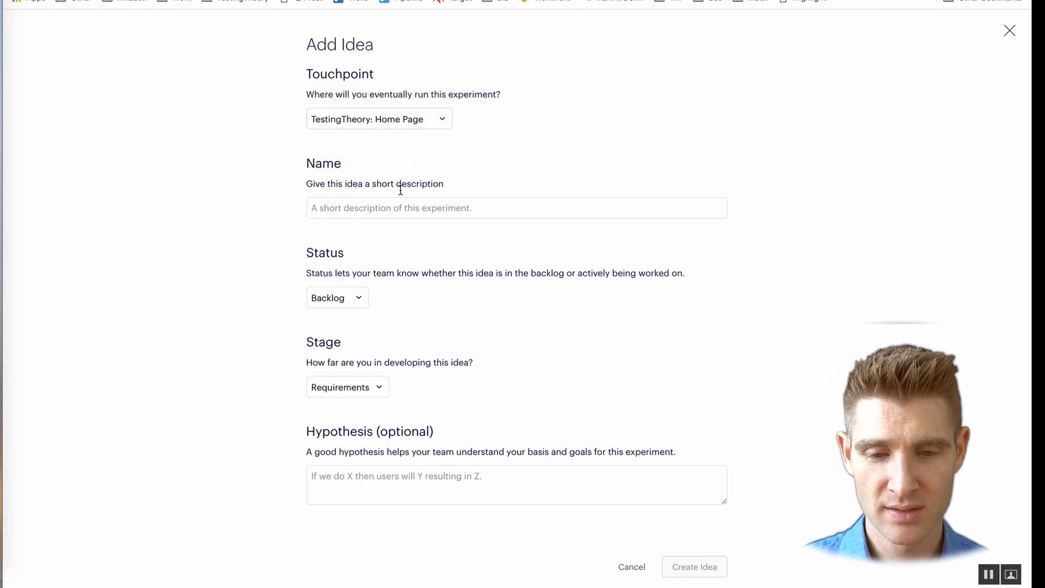
# Step: Name the new idea "Hero headline Change"
pyautogui.click(392, 208)
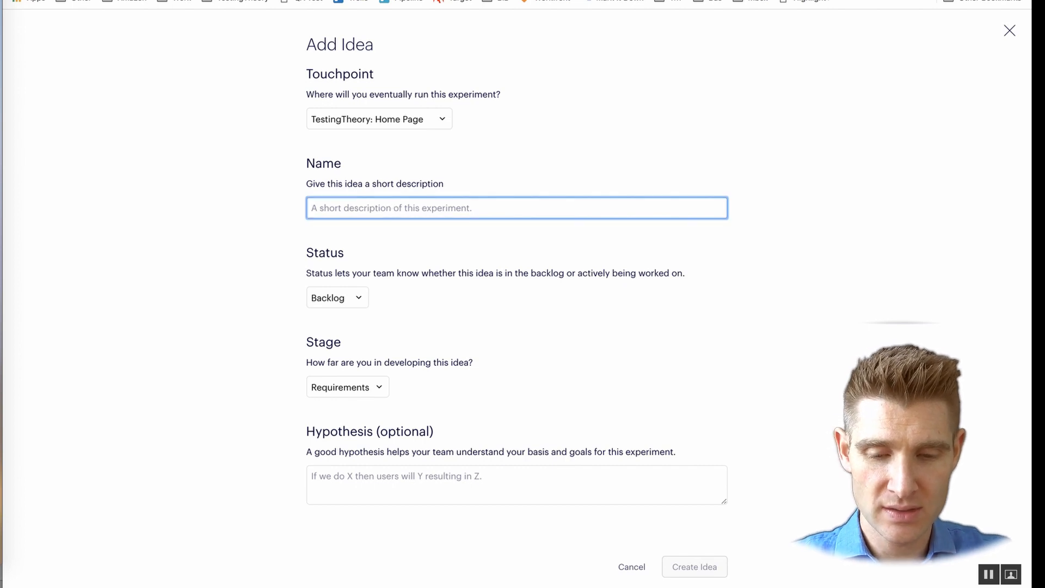
pyautogui.write('CTA B')
pyautogui.press('BackSpace')
pyautogui.press('BackSpace')
pyautogui.press('BackSpace')
pyautogui.press('BackSpace')
pyautogui.press('BackSpace')
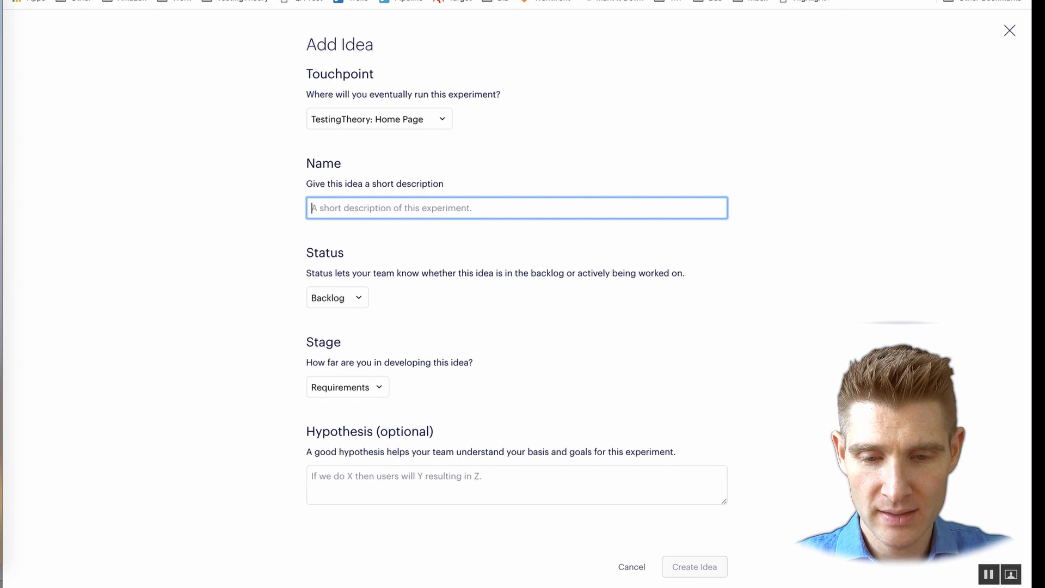
pyautogui.write('Hero hea')
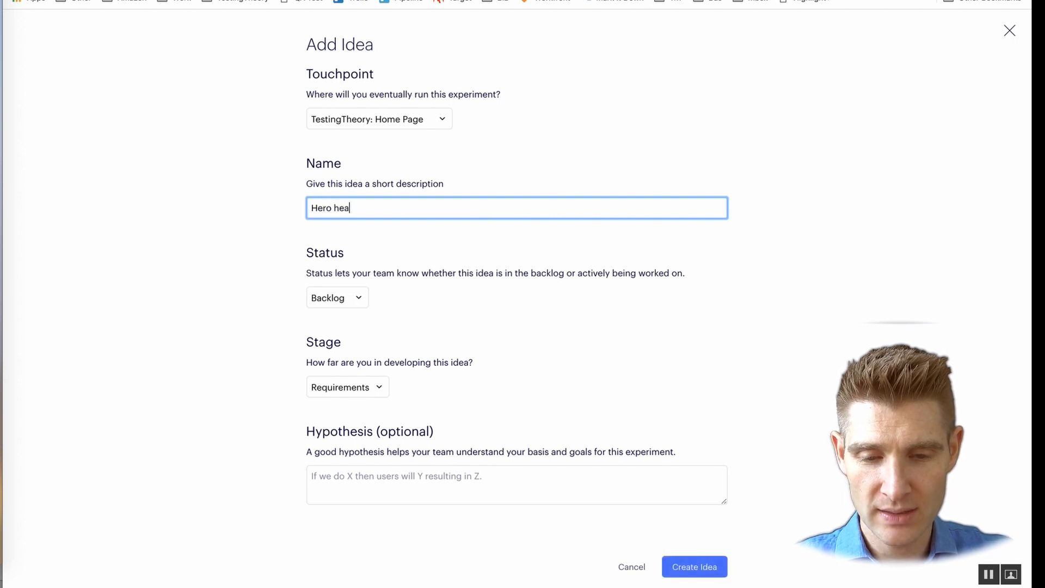
pyautogui.write('dline Change')
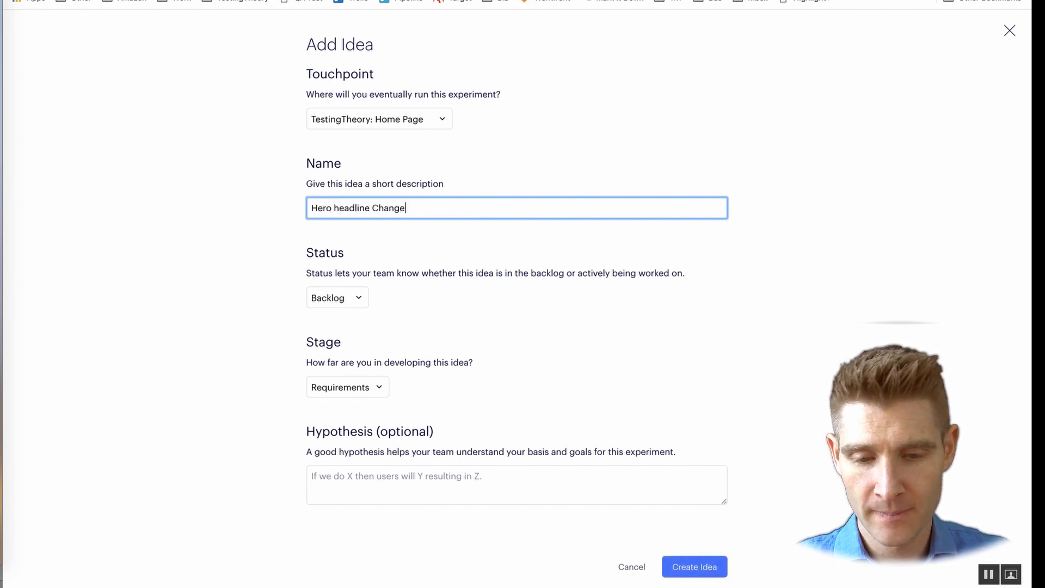
# Step: Enter the hypothesis "Which headline works better at driving registrations?" and create the idea
pyautogui.click(384, 475)
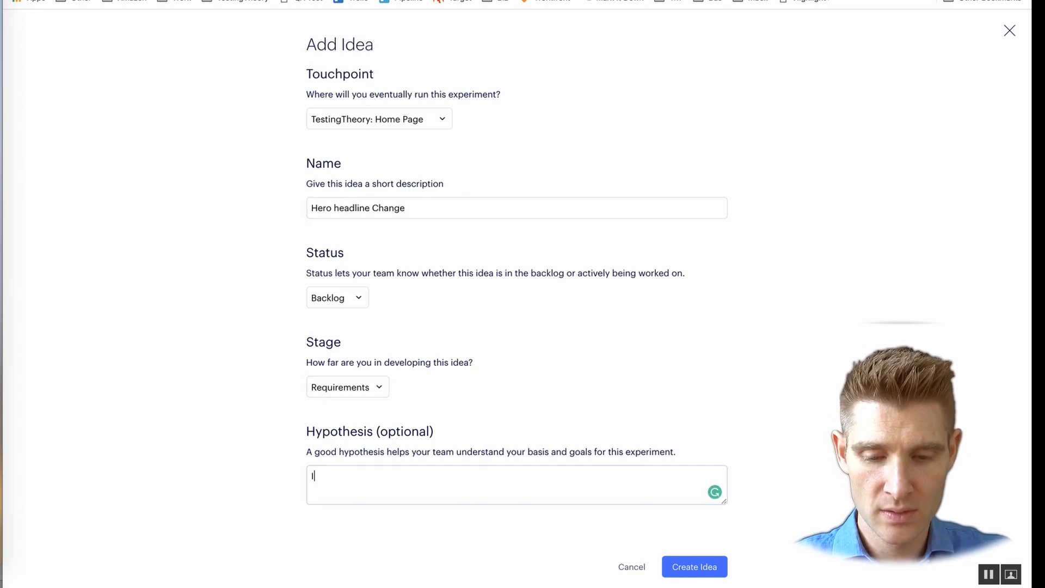
pyautogui.write('Which headline wor')
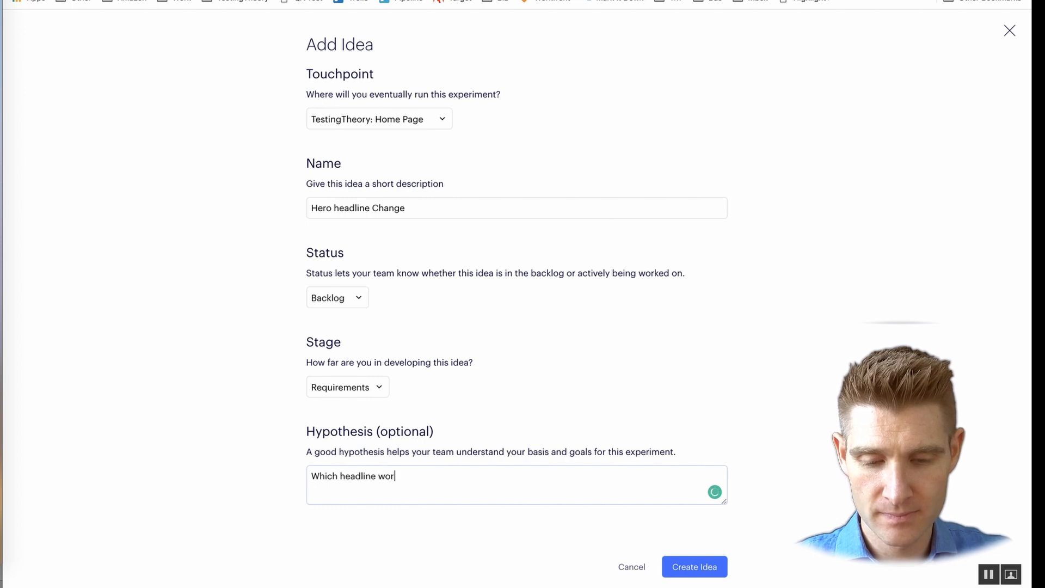
pyautogui.write('ks better at')
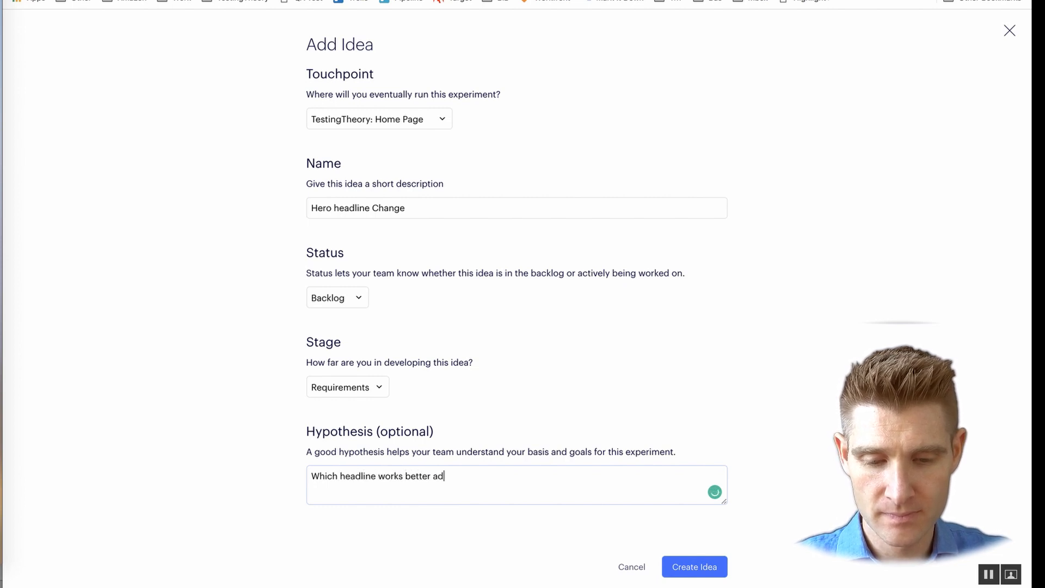
pyautogui.write(' driving re')
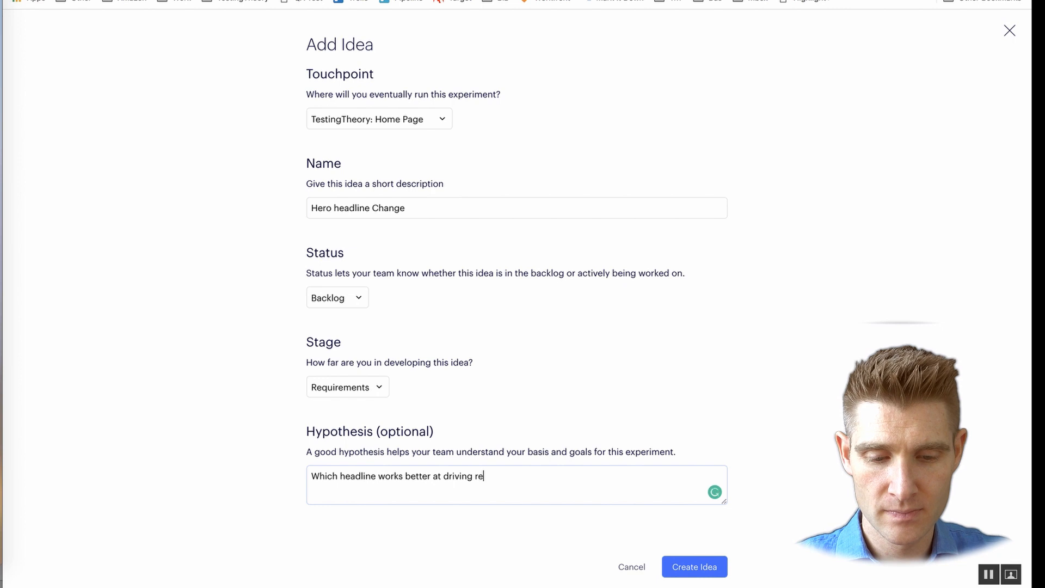
pyautogui.write('gistrations?')
pyautogui.click(712, 577)
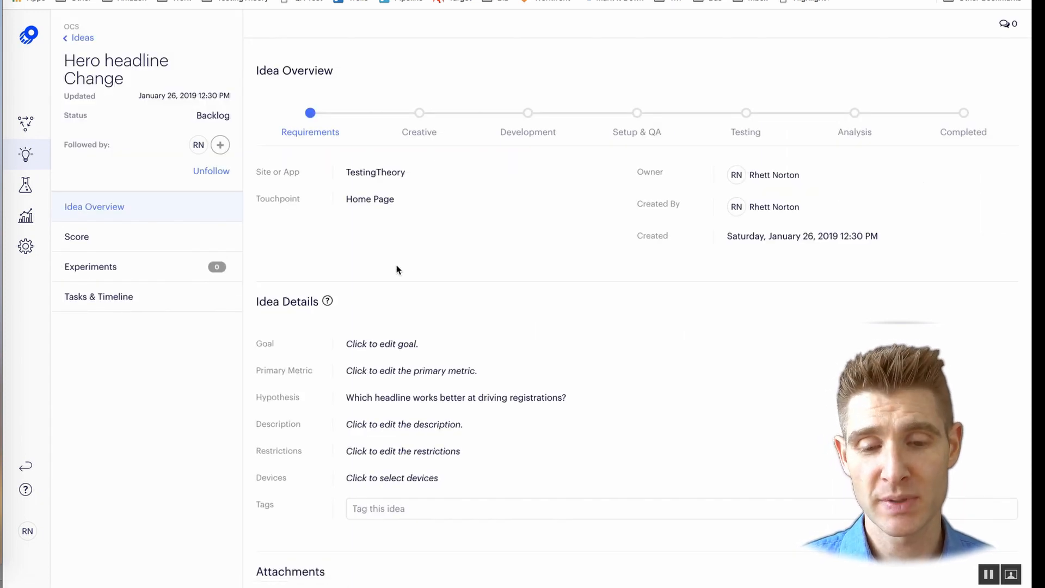
# Step: Save "Registrations" as the idea's goal and "Regristrations" as its primary metric
pyautogui.click(407, 346)
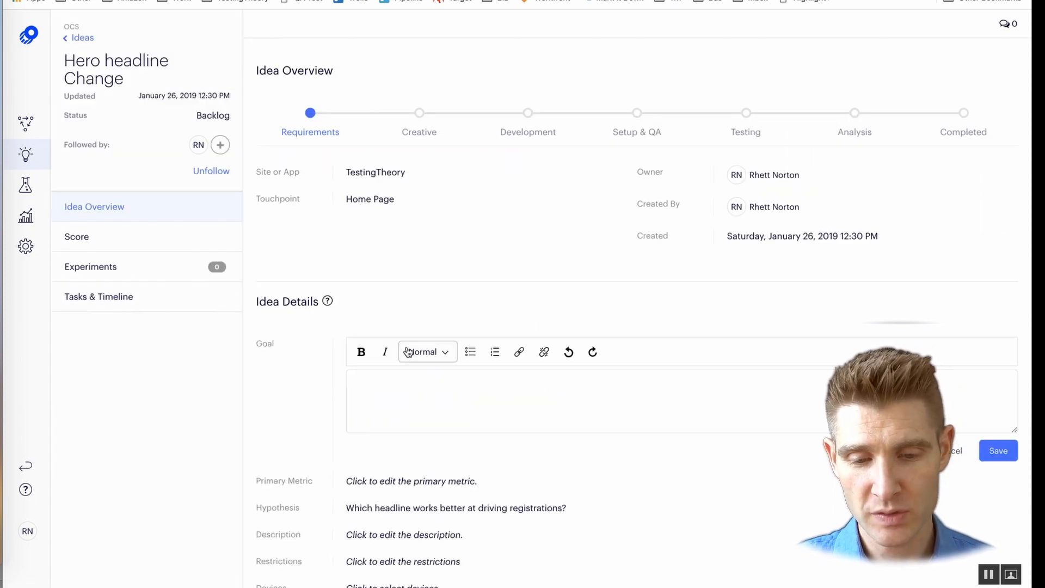
pyautogui.click(390, 378)
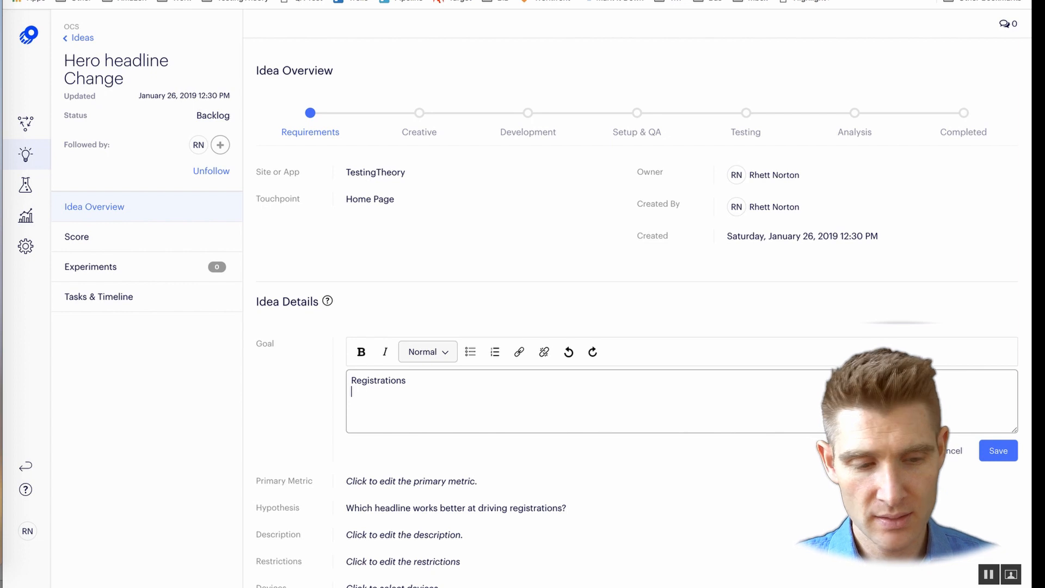
pyautogui.click(998, 450)
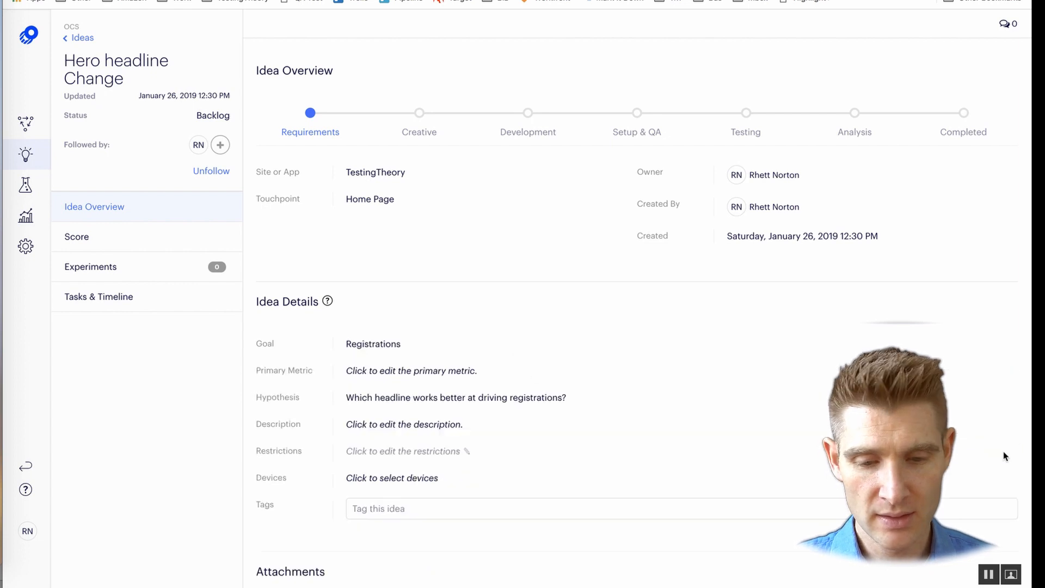
pyautogui.click(472, 374)
pyautogui.click(412, 412)
pyautogui.write('Regristrations')
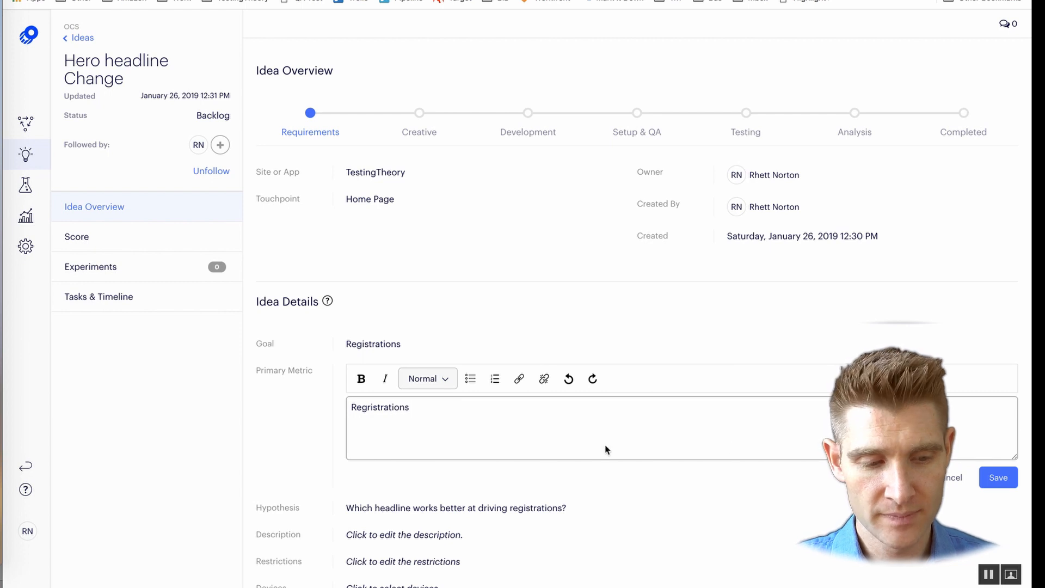
pyautogui.click(1003, 469)
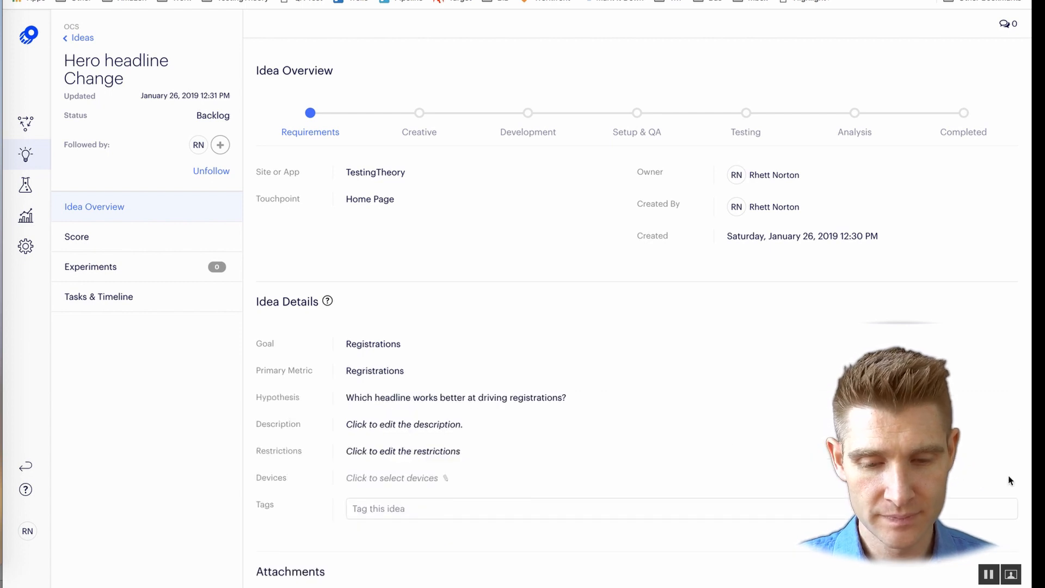
# Step: Add and save the idea's description "Which of 3 variations is the best"
pyautogui.click(423, 424)
pyautogui.click(420, 471)
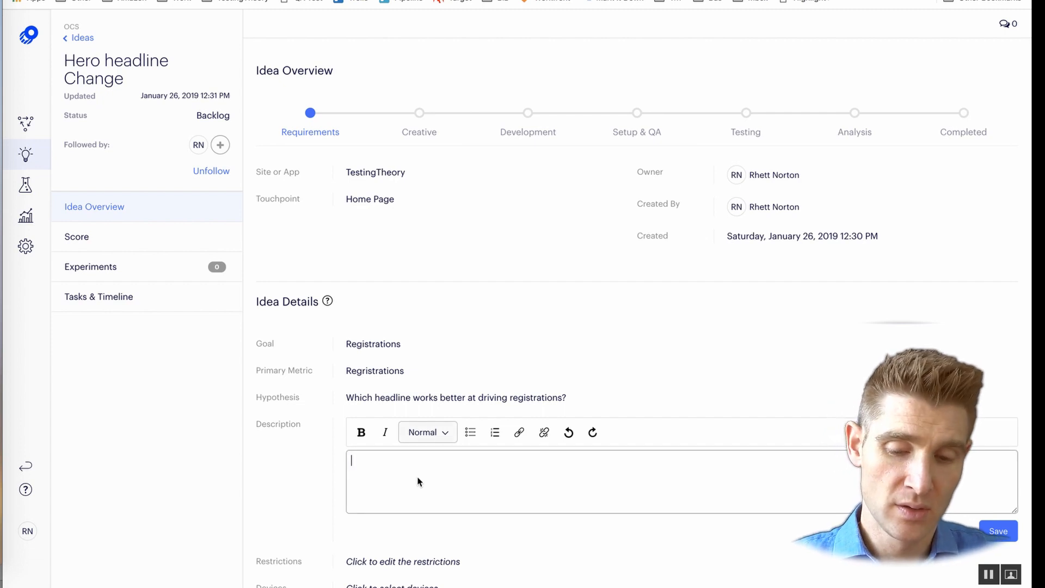
pyautogui.write('Which of 3 varis')
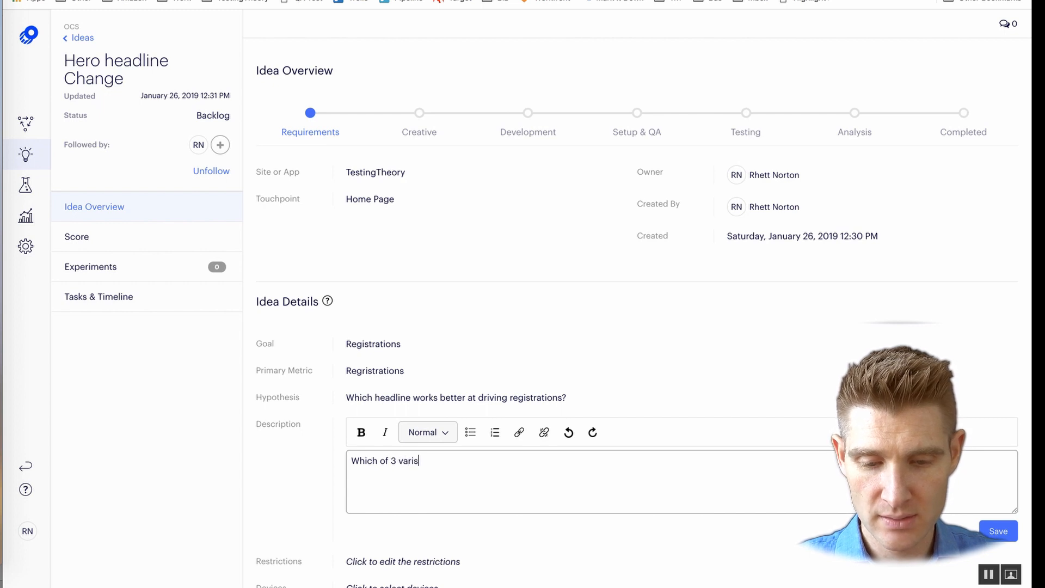
pyautogui.write('the bes')
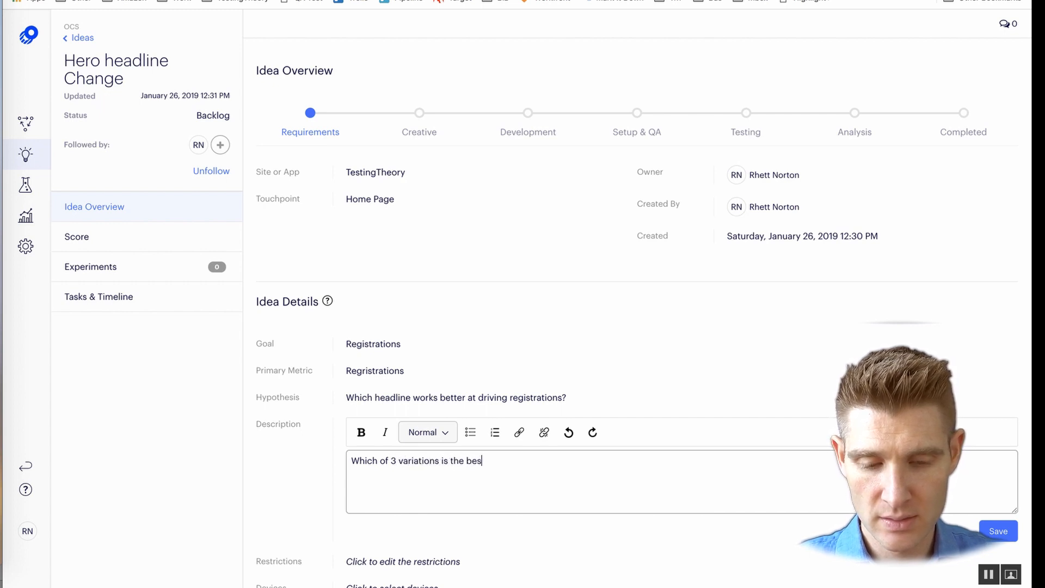
pyautogui.write('t')
pyautogui.click(1005, 538)
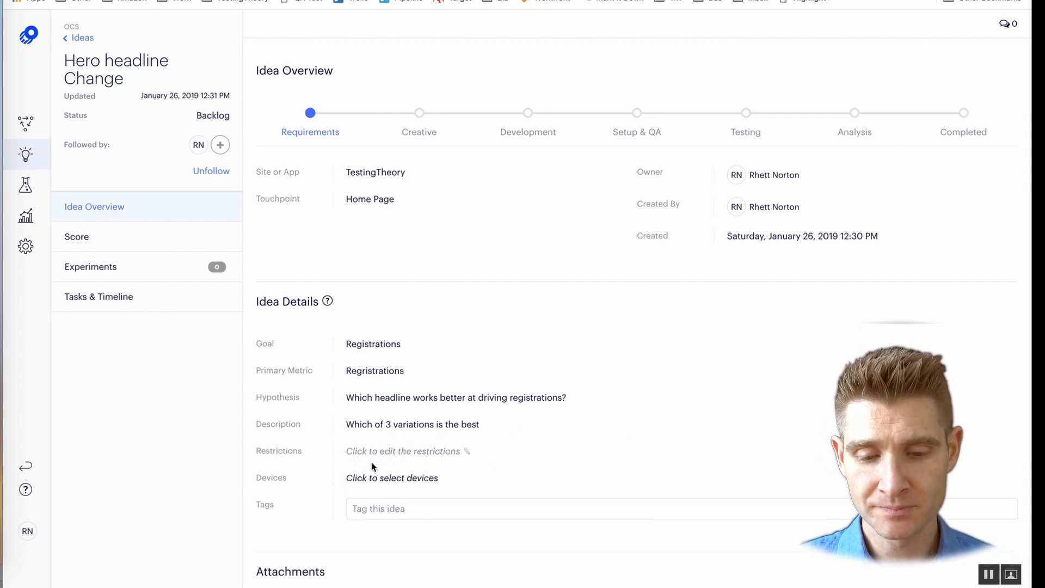
pyautogui.click(375, 477)
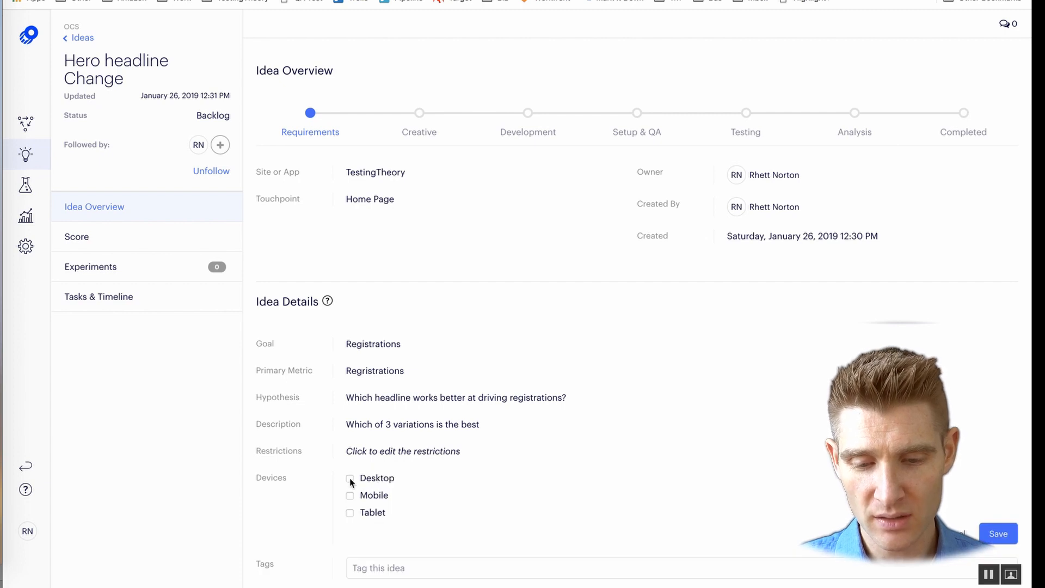
pyautogui.click(349, 513)
pyautogui.click(399, 568)
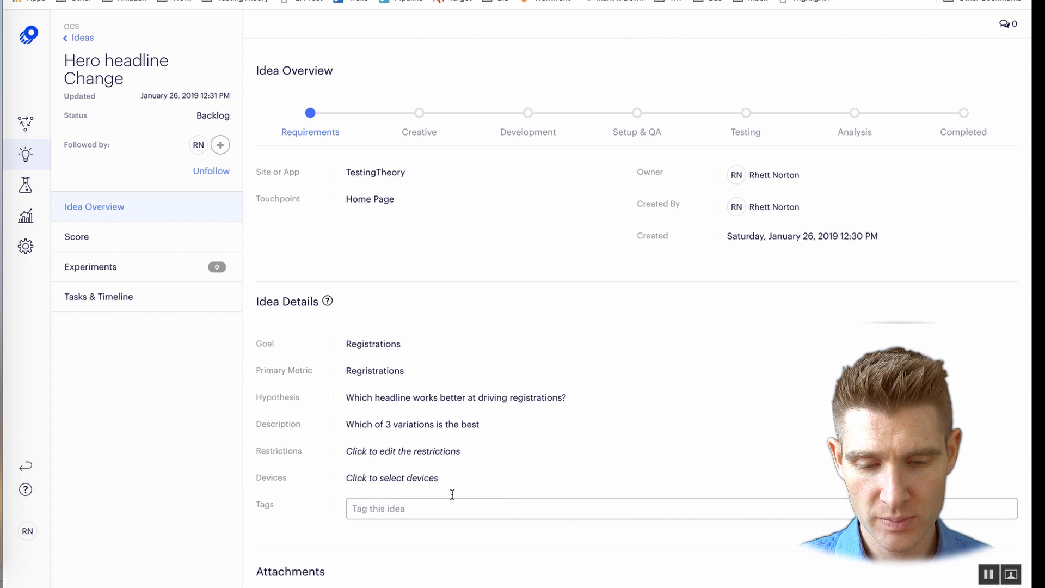
# Step: Set the idea's devices to Desktop, Mobile and Tablet, and save them
pyautogui.click(418, 479)
pyautogui.click(387, 478)
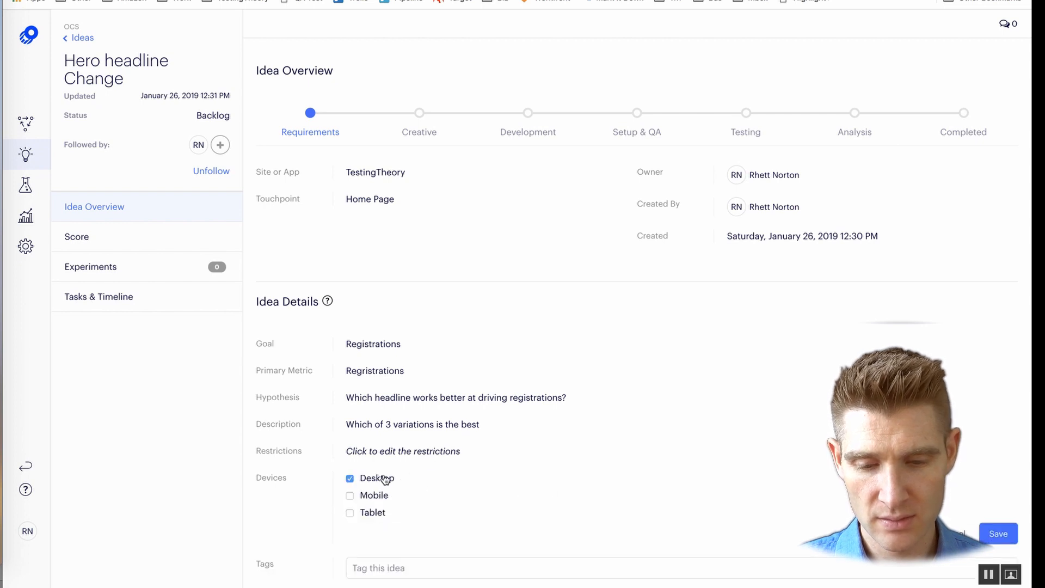
pyautogui.click(375, 495)
pyautogui.click(373, 513)
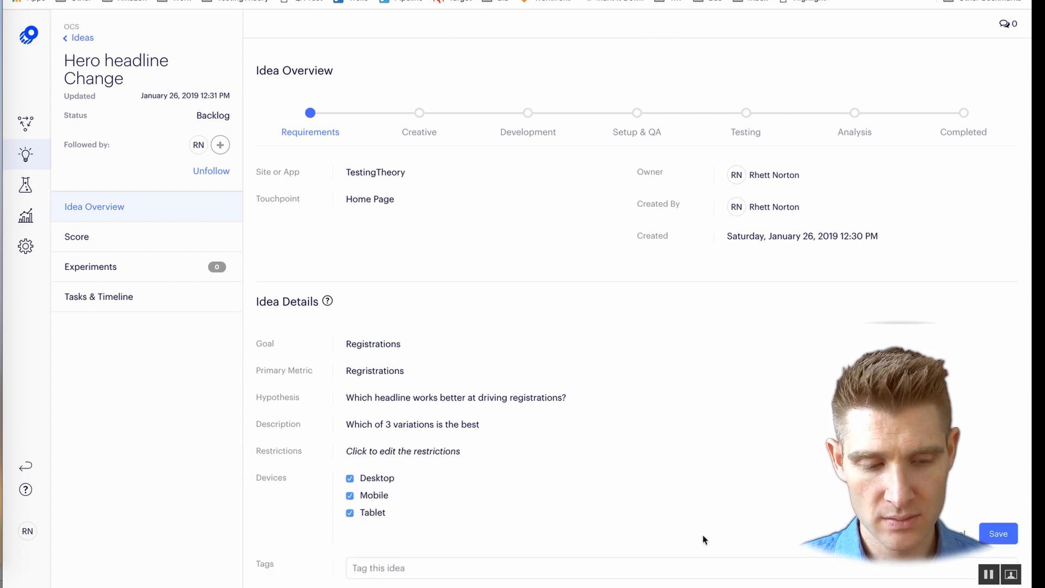
pyautogui.click(998, 534)
# Step: Tag the idea with the existing Home Page tag and the tags "hero banner" and "copy"
pyautogui.scroll(-2, 552, 382)
pyautogui.click(435, 468)
pyautogui.write('hom')
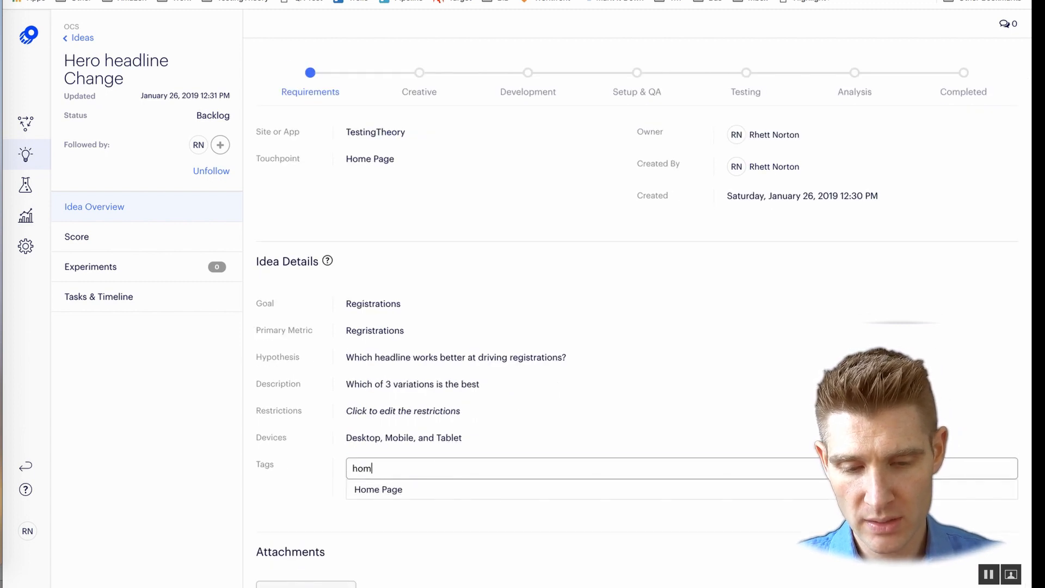
pyautogui.click(426, 489)
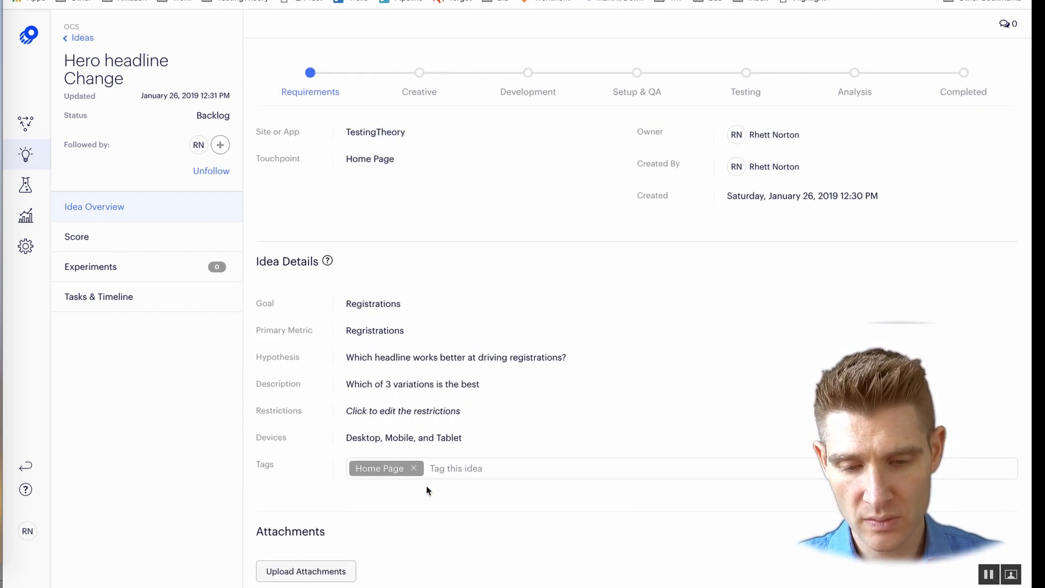
pyautogui.write('hero banner')
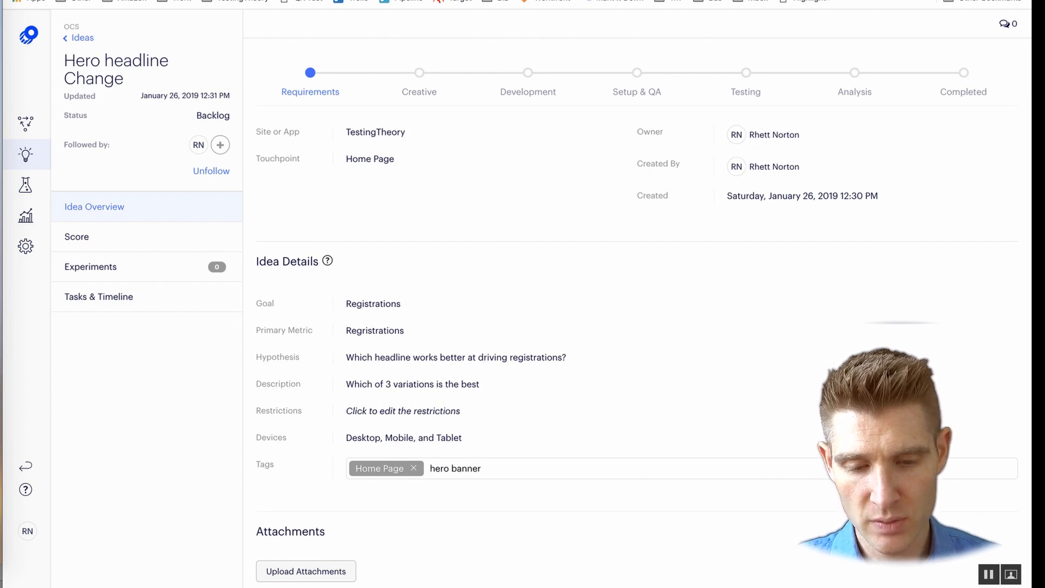
pyautogui.press('Return')
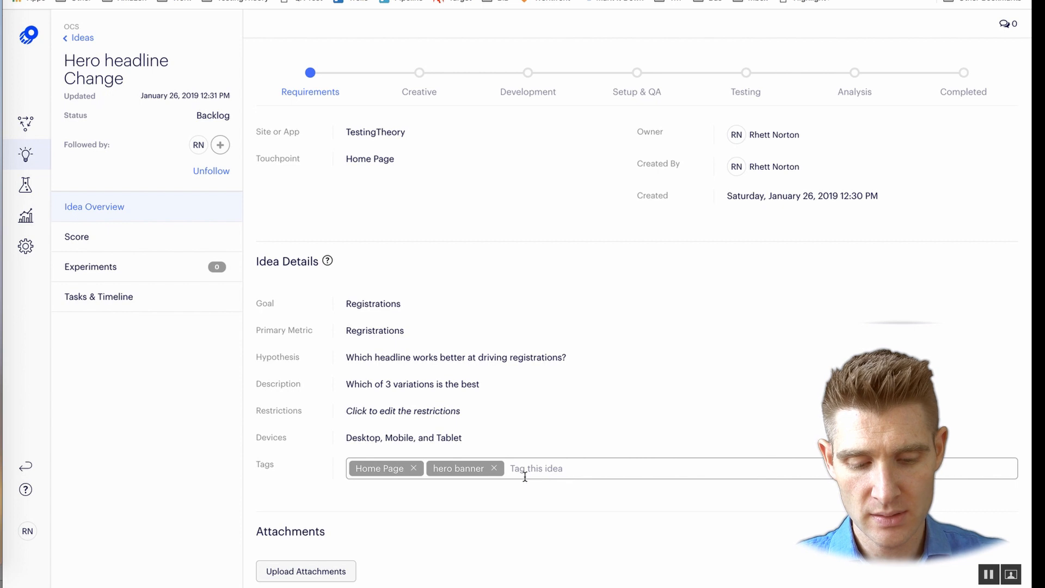
pyautogui.write('copy')
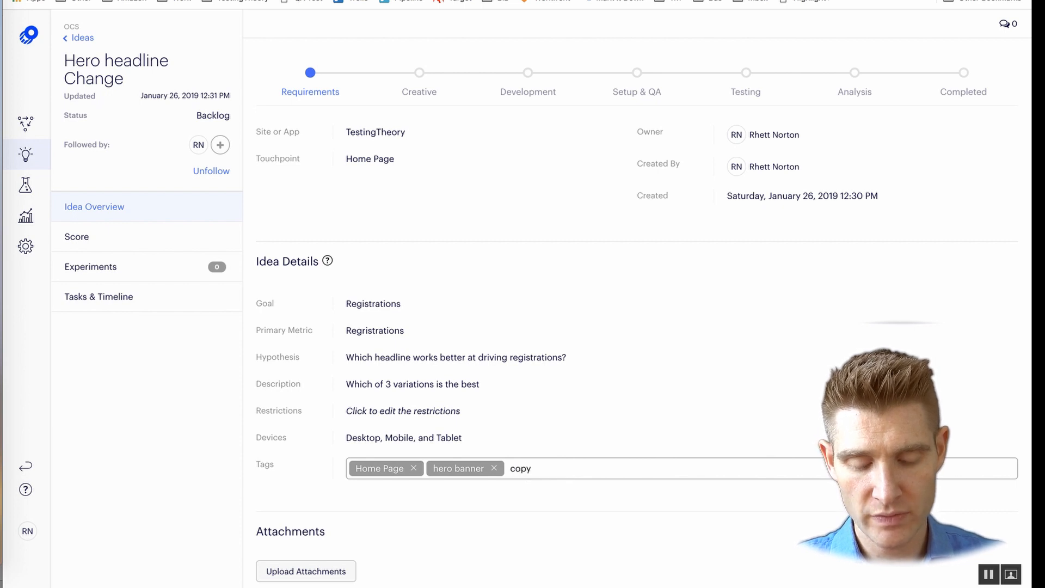
pyautogui.press('Return')
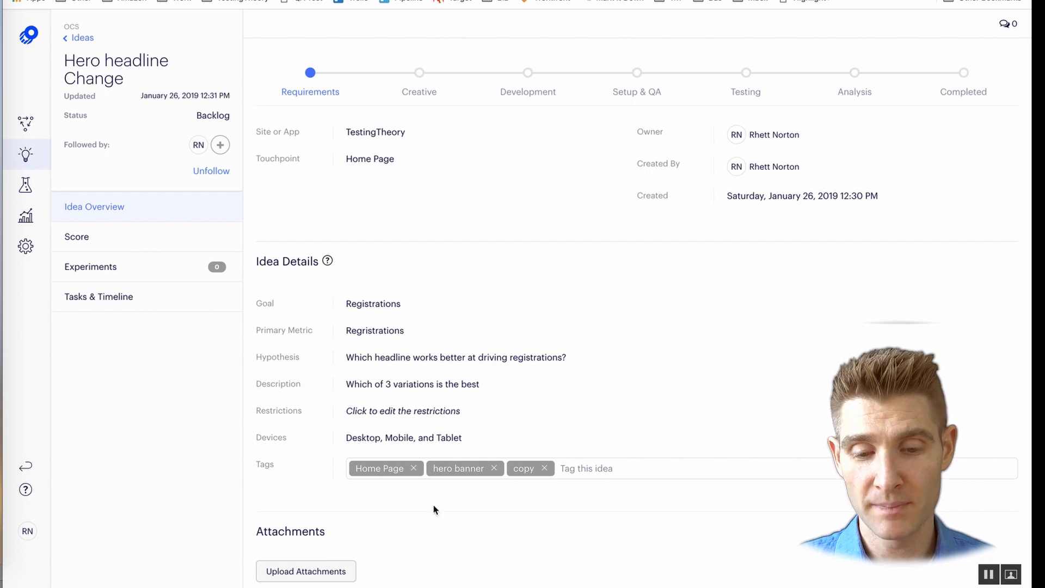
# Step: Attach the image Location Change.png from the Downloads folder to the idea and save the attachment
pyautogui.click(325, 571)
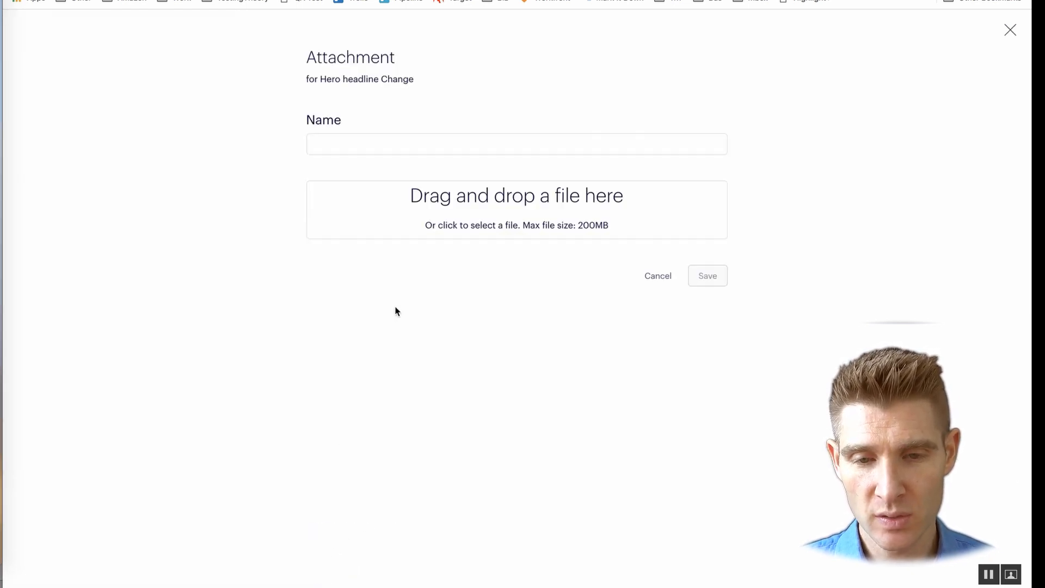
pyautogui.click(364, 144)
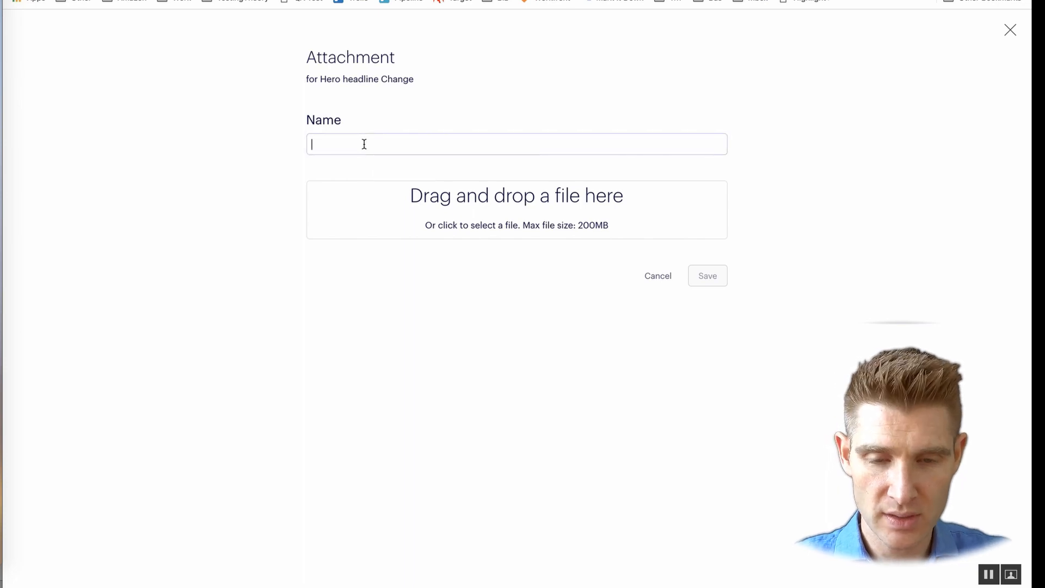
pyautogui.write('Hero Banner')
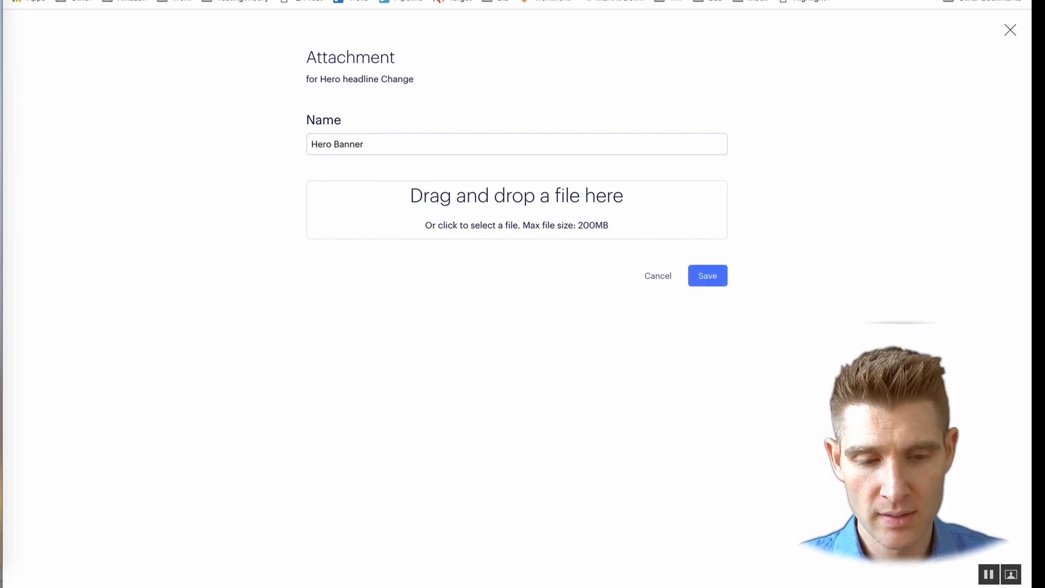
pyautogui.click(191, 1)
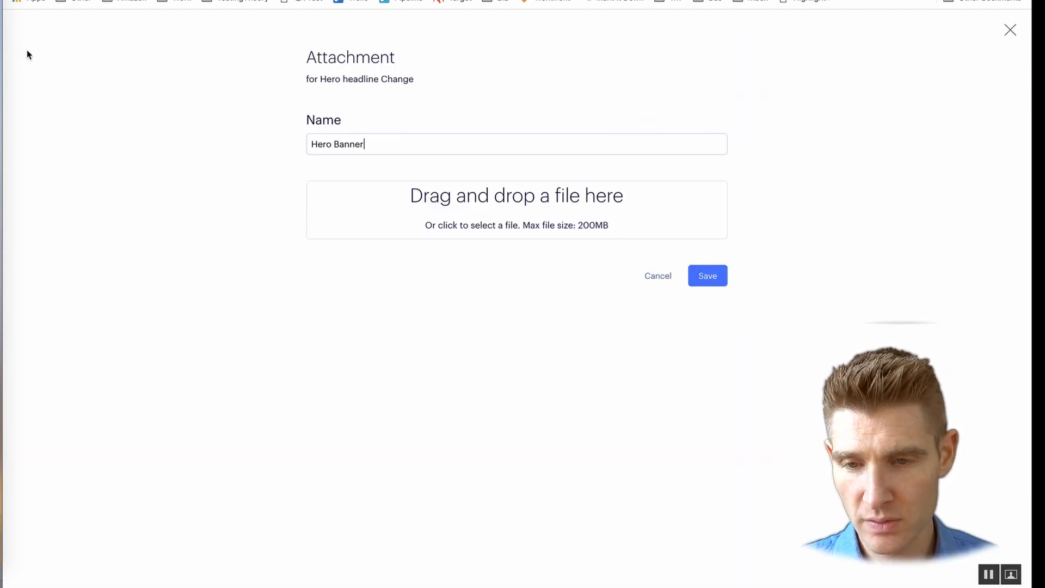
pyautogui.press('super+Tab')
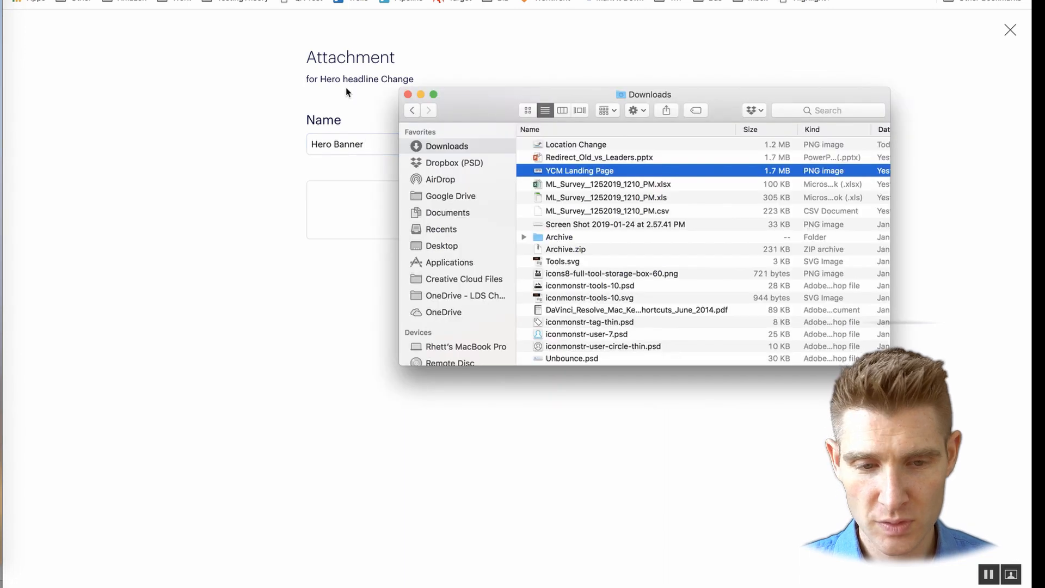
pyautogui.moveTo(577, 170); pyautogui.dragTo(343, 227)
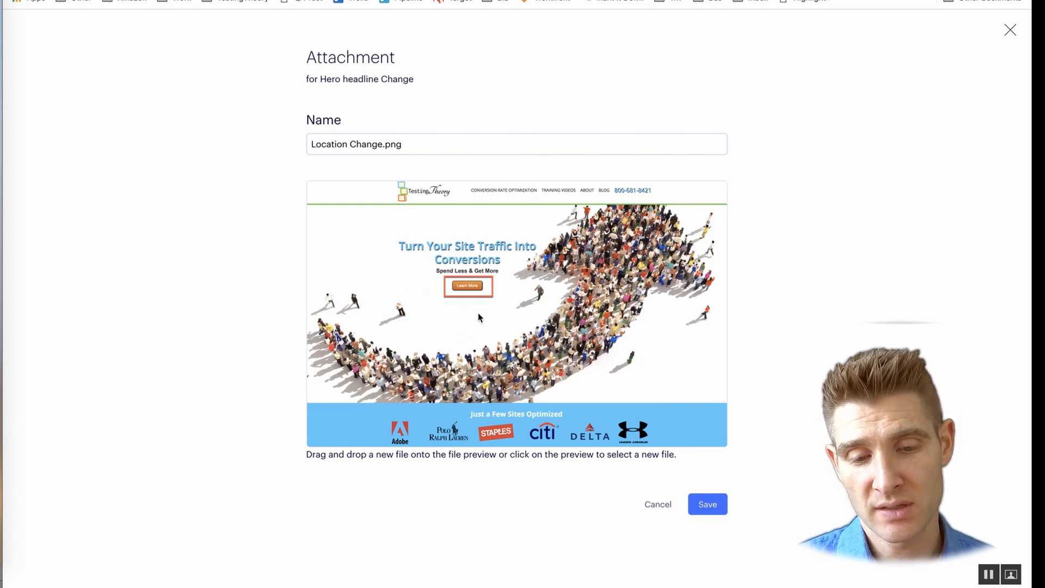
pyautogui.click(716, 514)
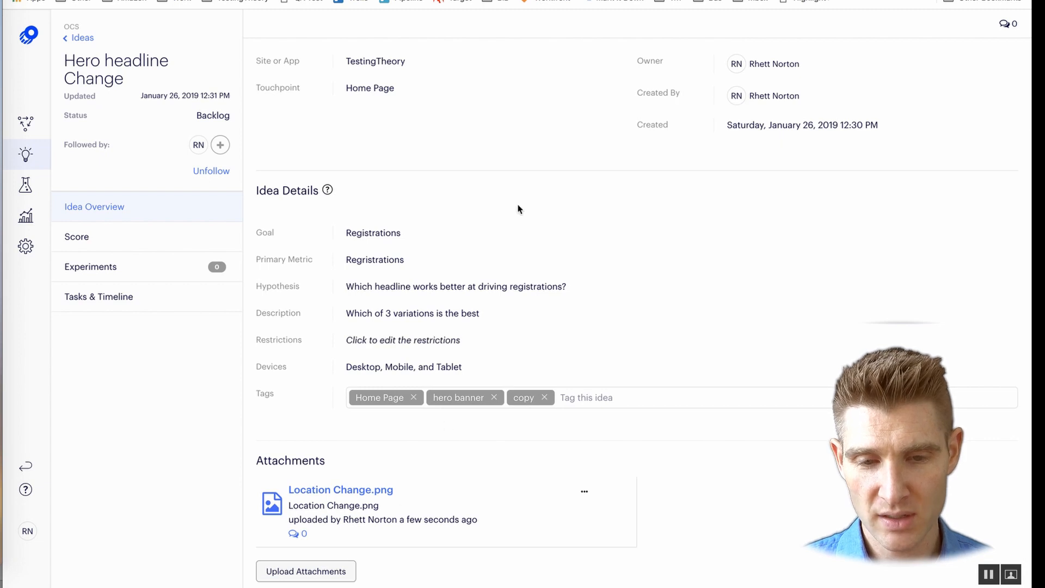
# Step: Advance the idea's workflow stage through Creative to Development
pyautogui.scroll(3, 511, 245)
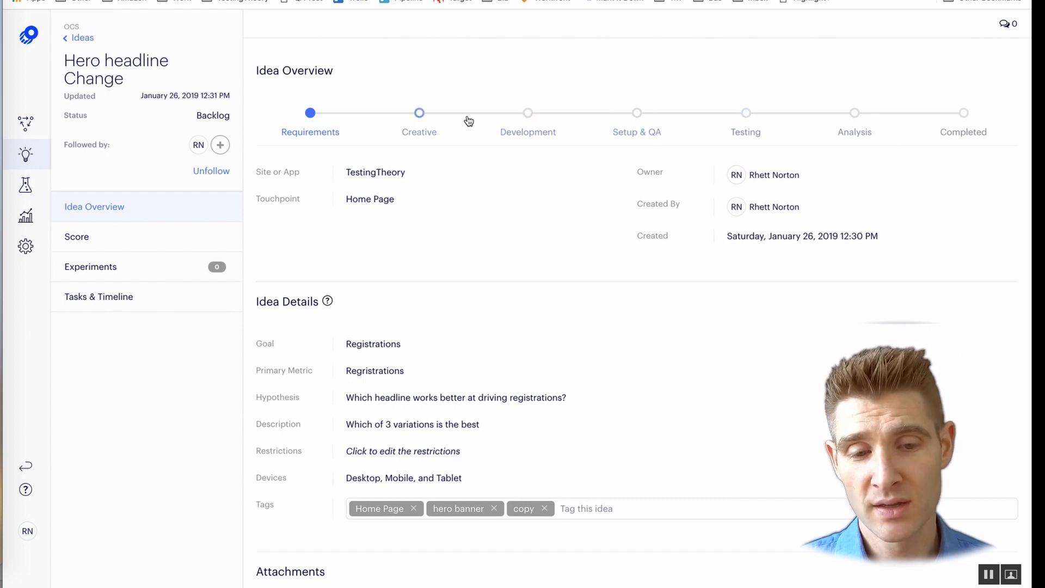
pyautogui.click(426, 123)
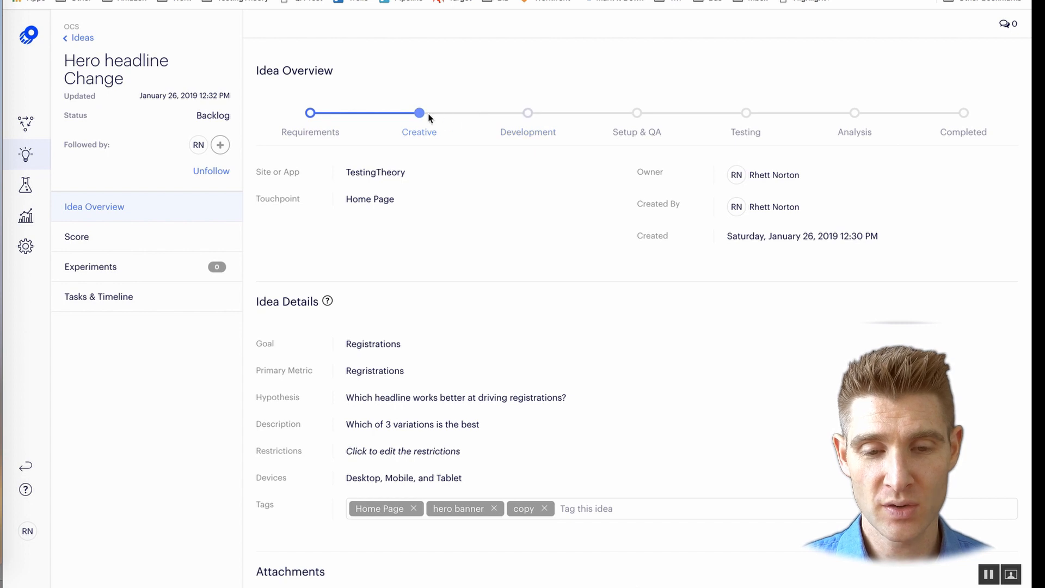
pyautogui.click(528, 114)
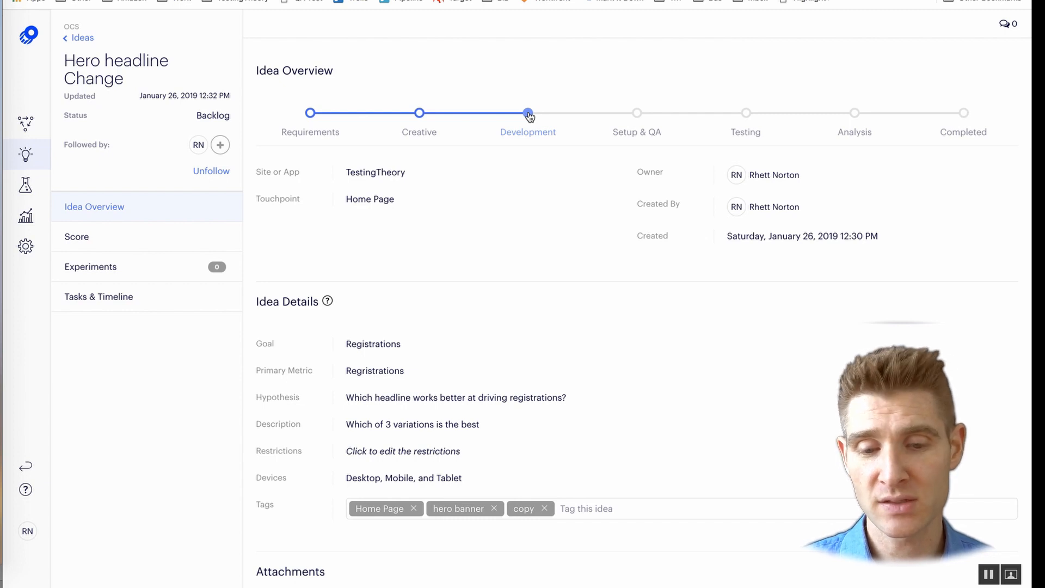
pyautogui.scroll(-2, 673, 422)
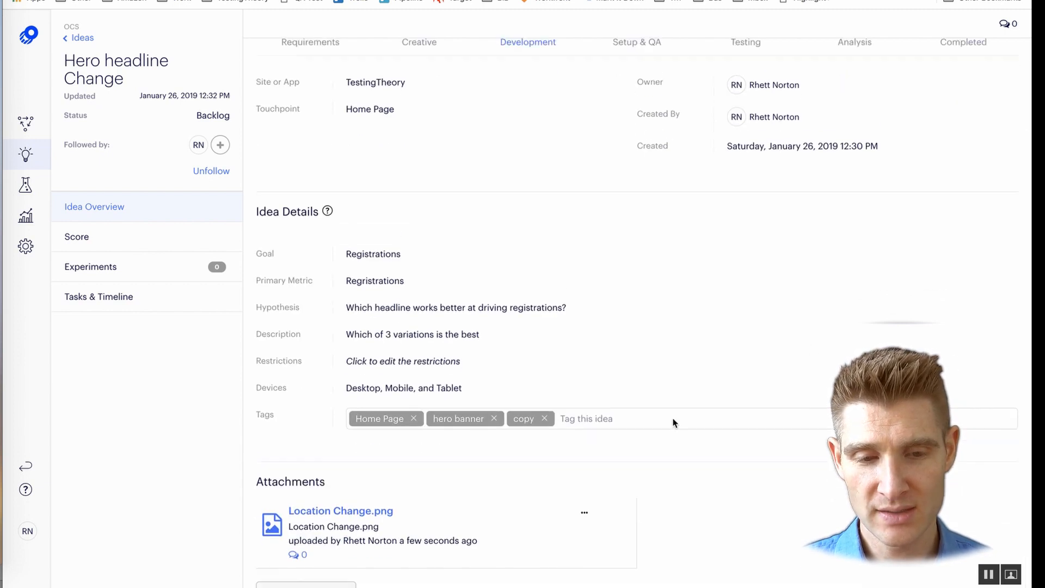
pyautogui.scroll(2, 673, 422)
# Step: Score the idea with Medium potential, Medium impact, Very Easy level of effort and Like for love, and save
pyautogui.click(146, 239)
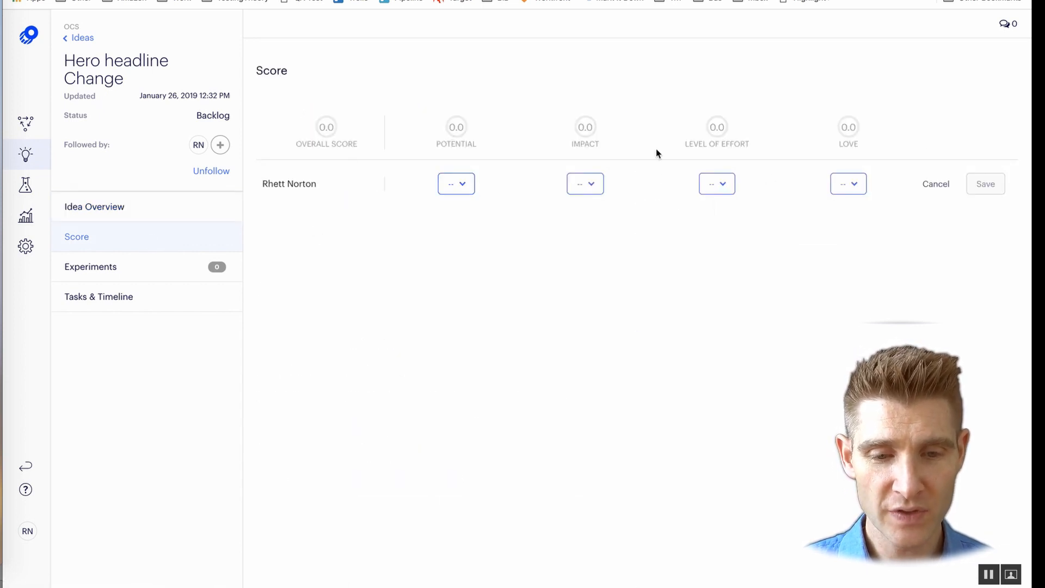
pyautogui.click(462, 184)
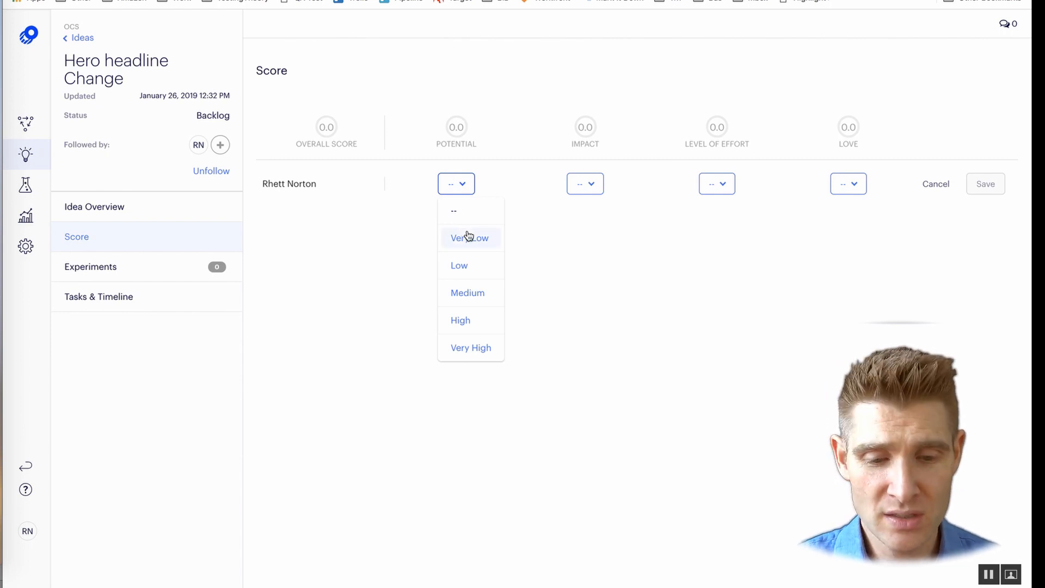
pyautogui.click(463, 292)
pyautogui.click(574, 190)
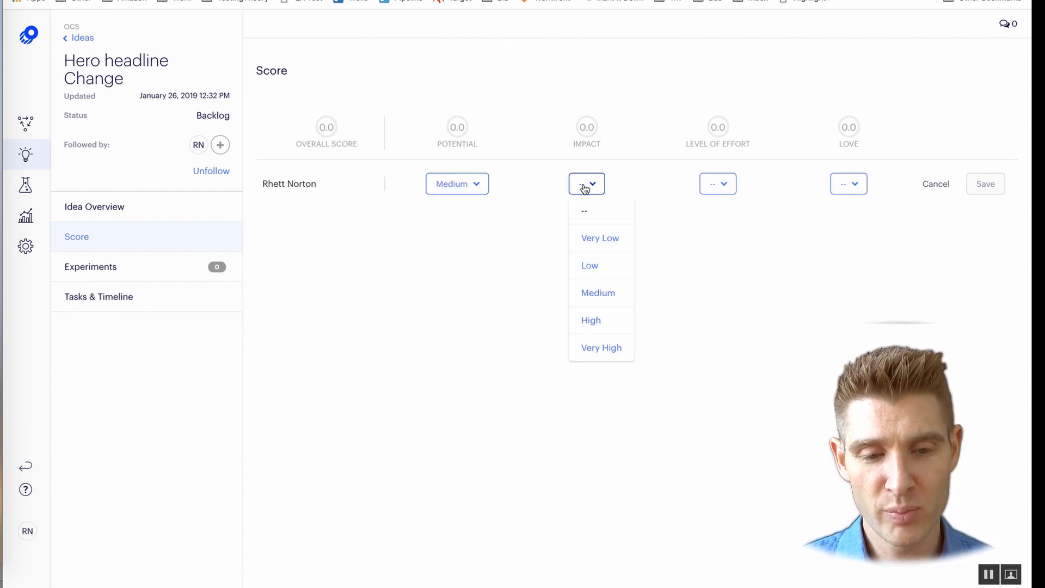
pyautogui.click(603, 293)
pyautogui.click(725, 183)
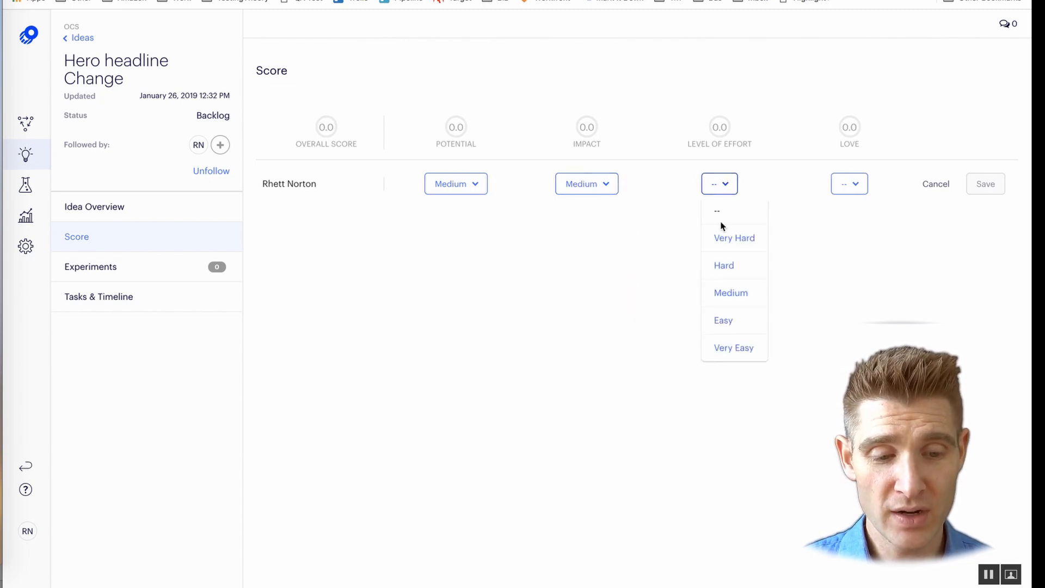
pyautogui.click(723, 346)
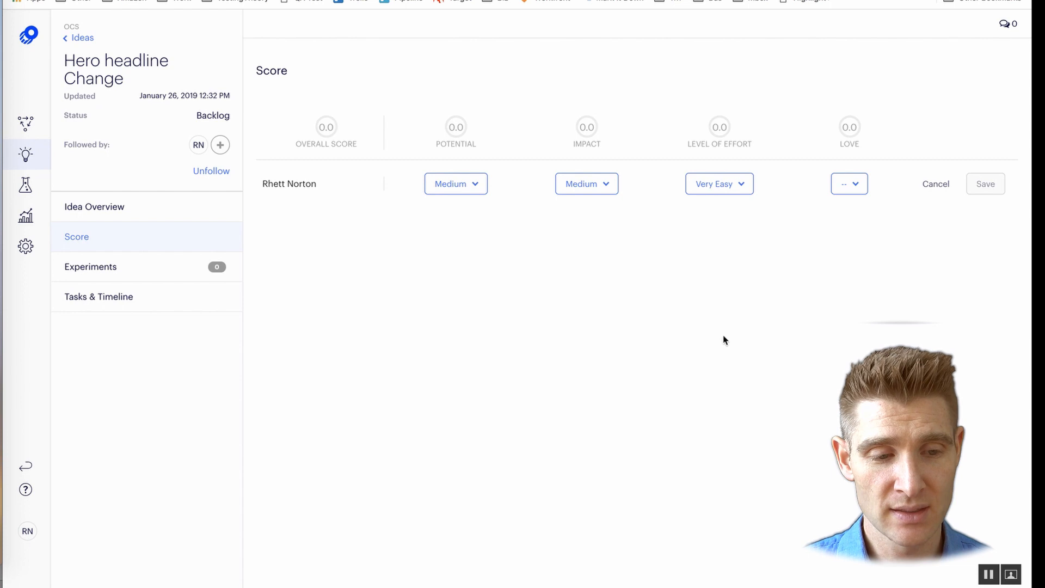
pyautogui.click(856, 183)
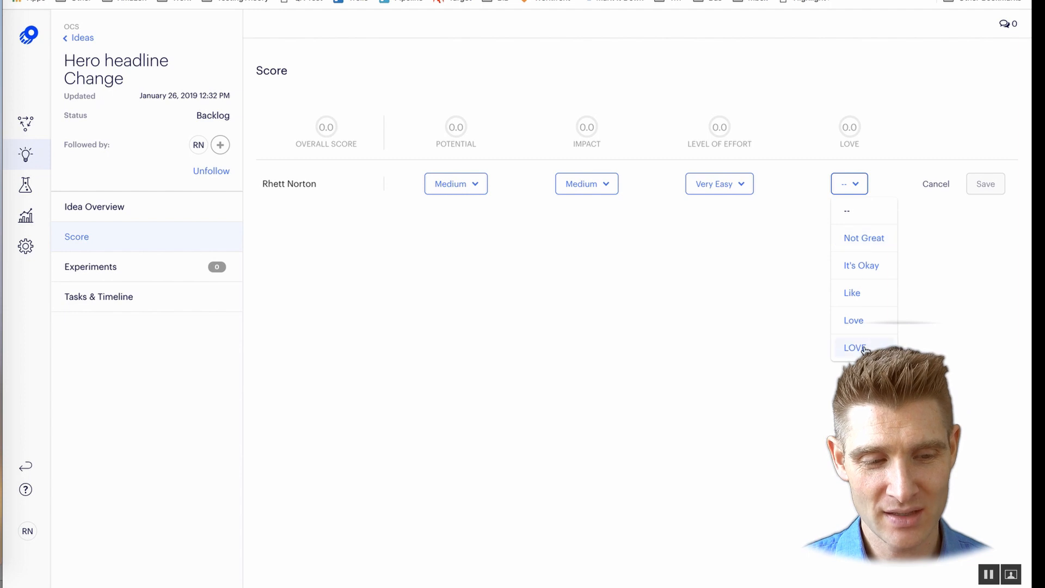
pyautogui.click(864, 280)
pyautogui.click(856, 193)
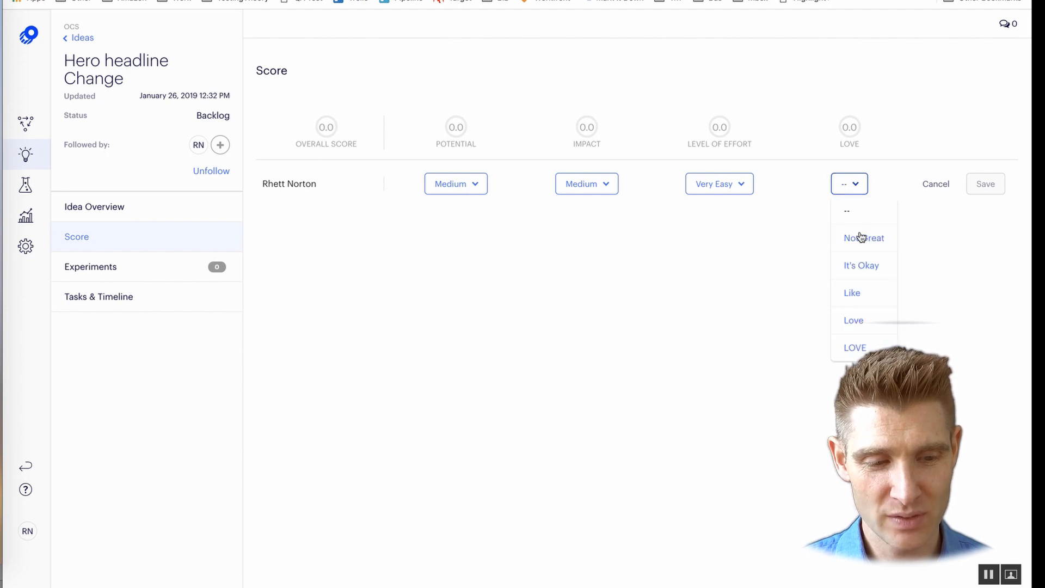
pyautogui.click(856, 293)
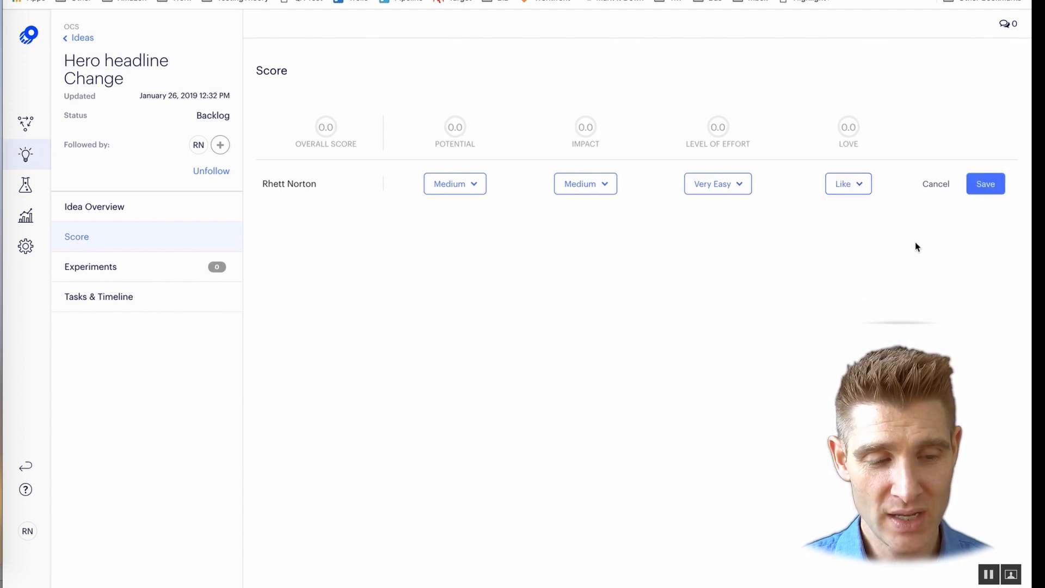
pyautogui.click(989, 190)
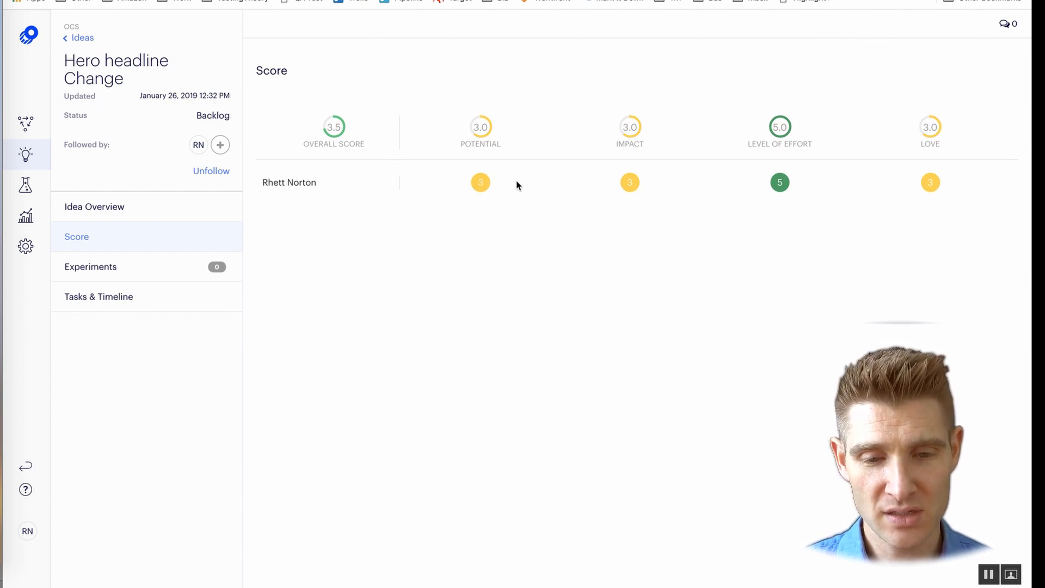
# Step: Change the idea's love rating to LOVE and save the score
pyautogui.click(929, 184)
pyautogui.click(852, 181)
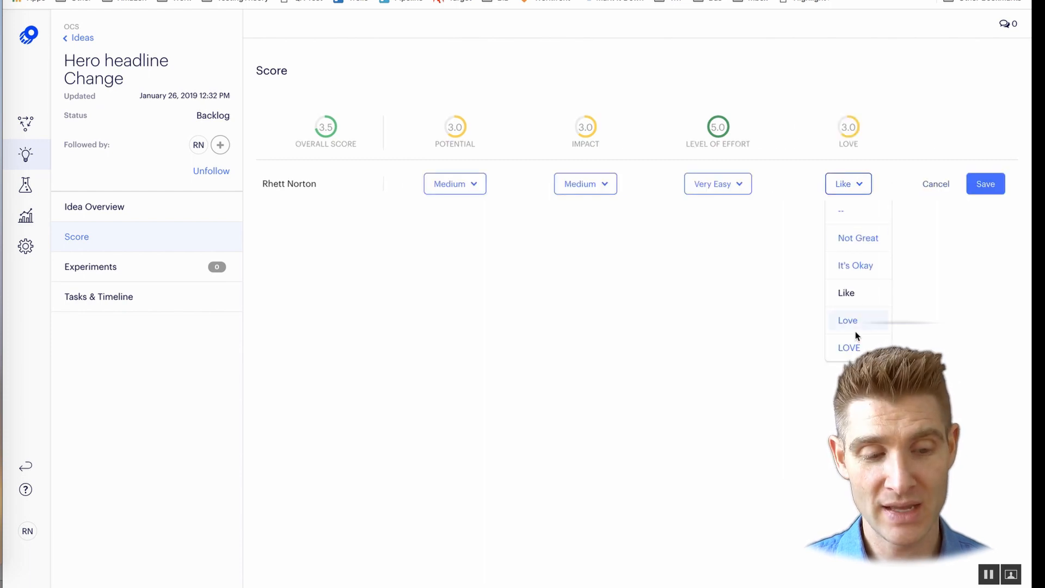
pyautogui.click(862, 346)
pyautogui.click(985, 187)
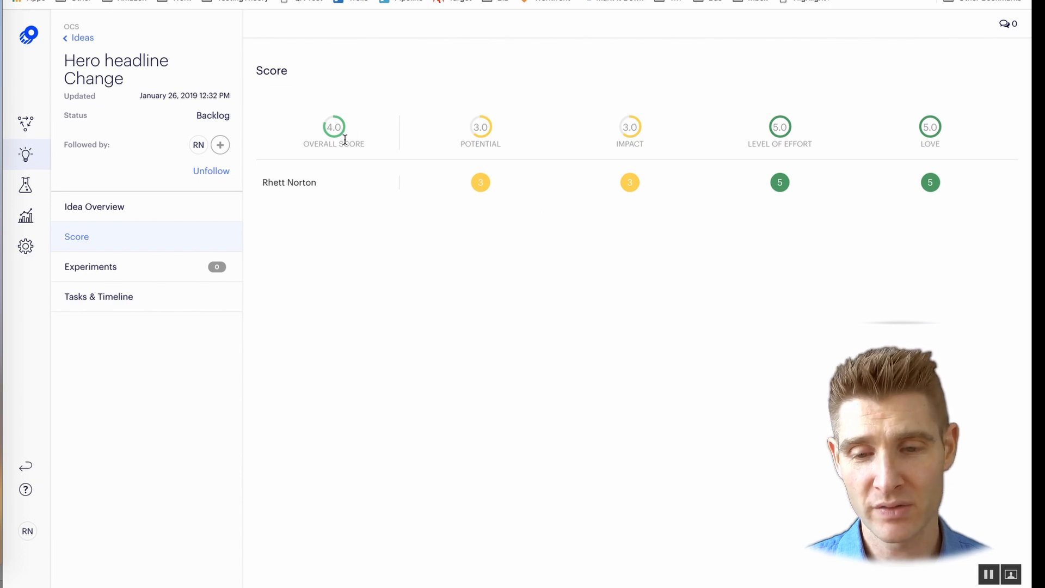
# Step: Search the linkable Optimizely X experiments for "cta", narrow the list to JS - CTA Text, and leave without linking
pyautogui.click(133, 268)
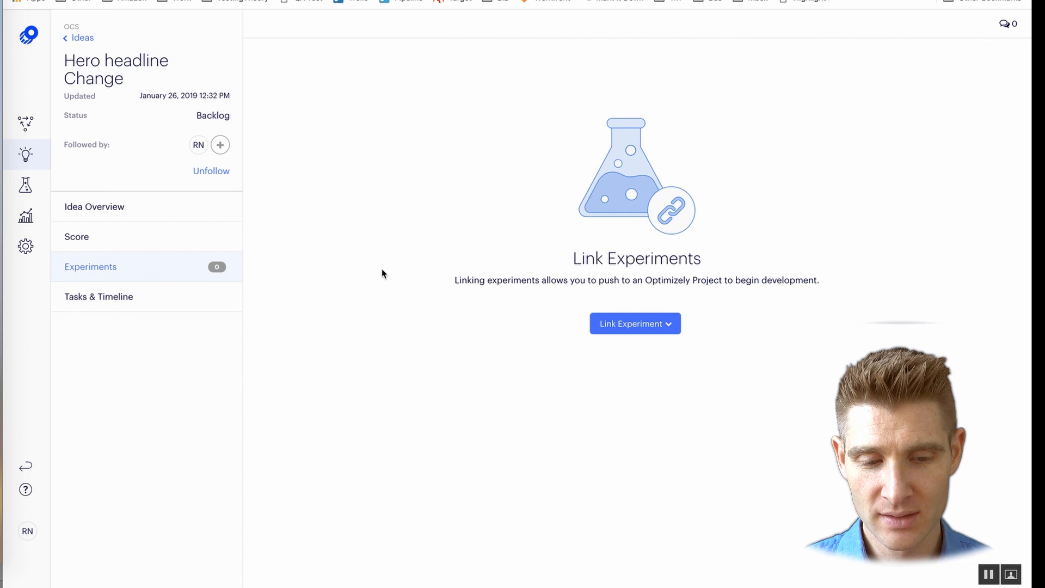
pyautogui.click(649, 325)
pyautogui.click(524, 359)
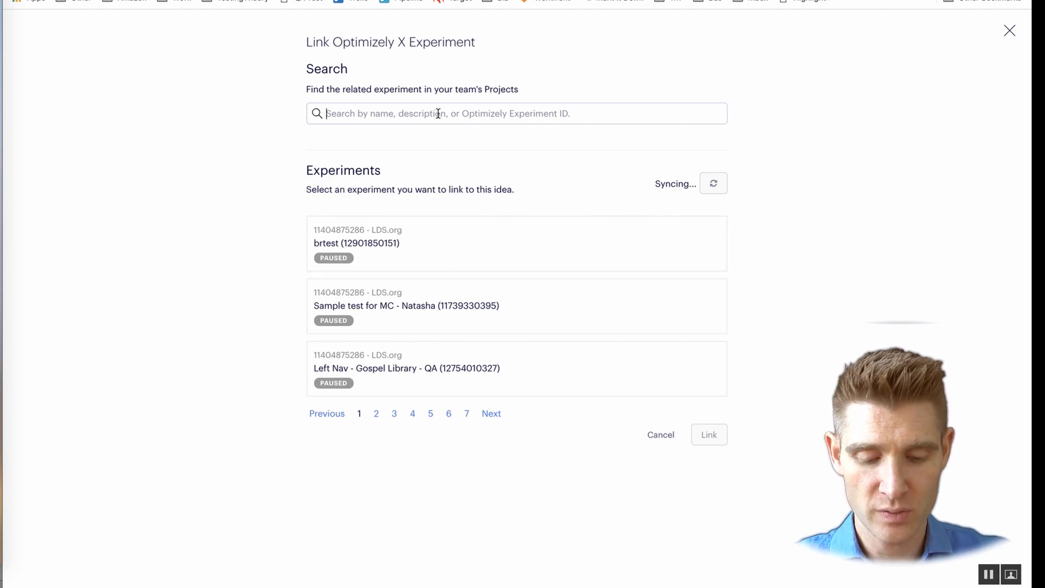
pyautogui.write('cta')
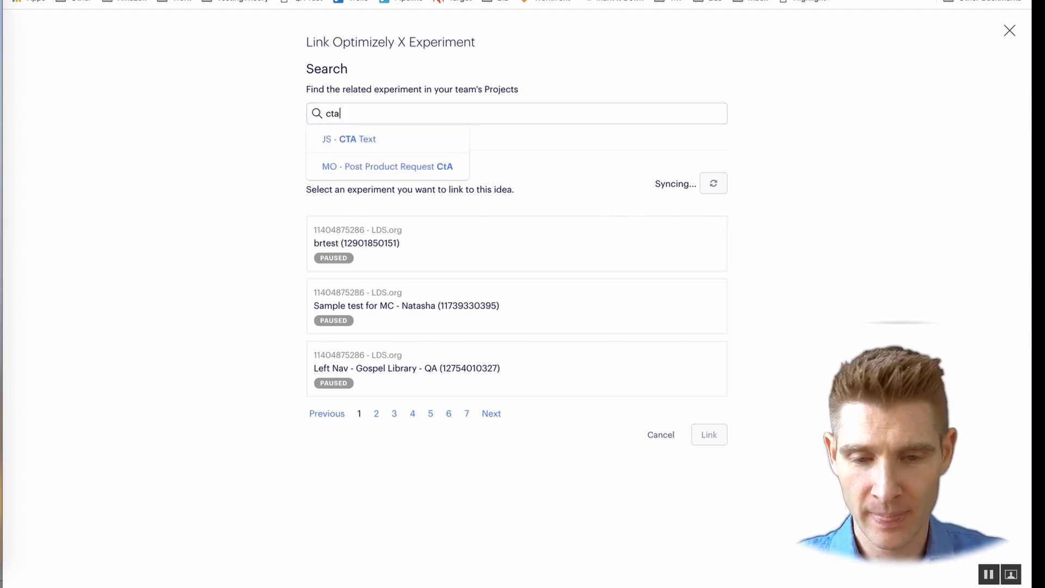
pyautogui.click(385, 140)
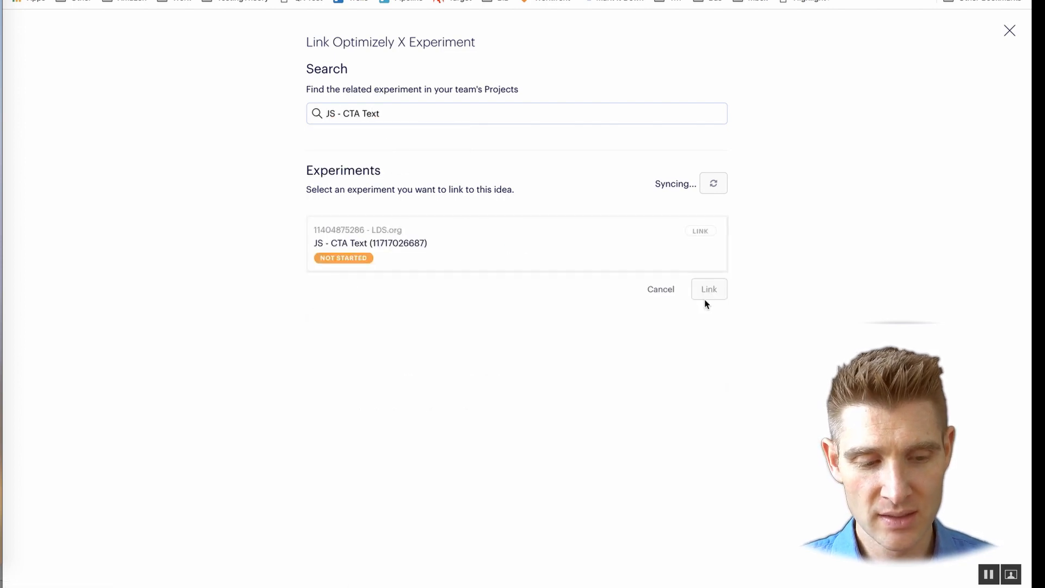
pyautogui.moveTo(567, 233)
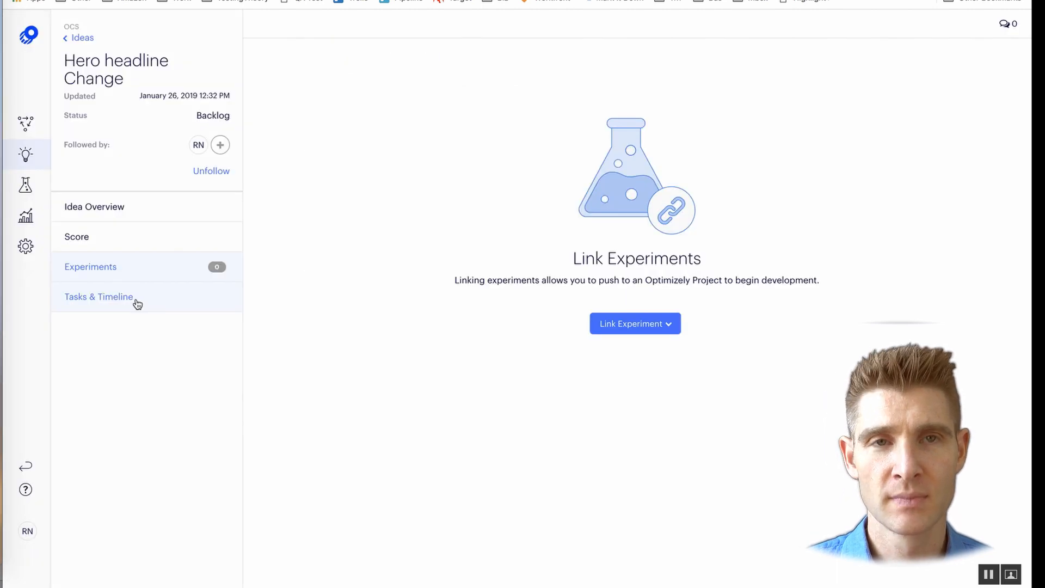
# Step: Check off the Requirements stage in the idea's timeline and assign it to the idea's owner
pyautogui.click(136, 303)
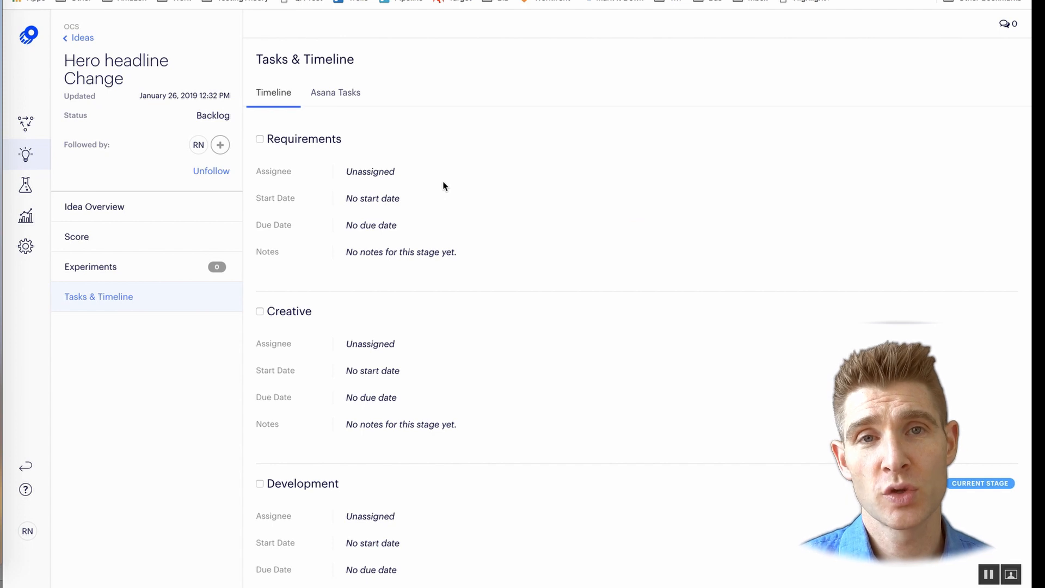
pyautogui.click(260, 139)
pyautogui.click(369, 171)
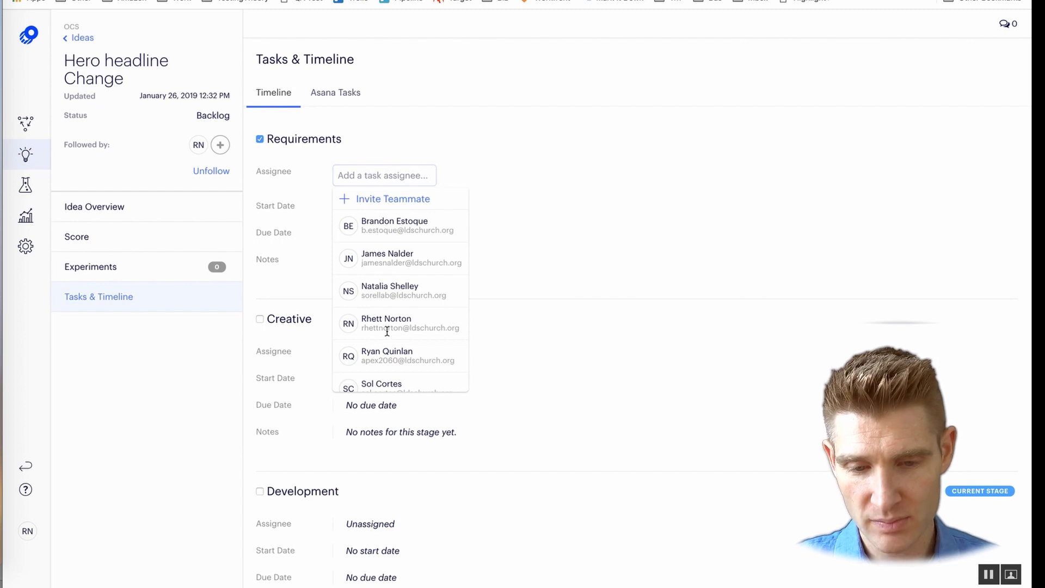
pyautogui.click(387, 322)
# Step: Try January 28, 2019 as the Requirements stage's start date, and save January 23, 2019 as its due date
pyautogui.click(379, 207)
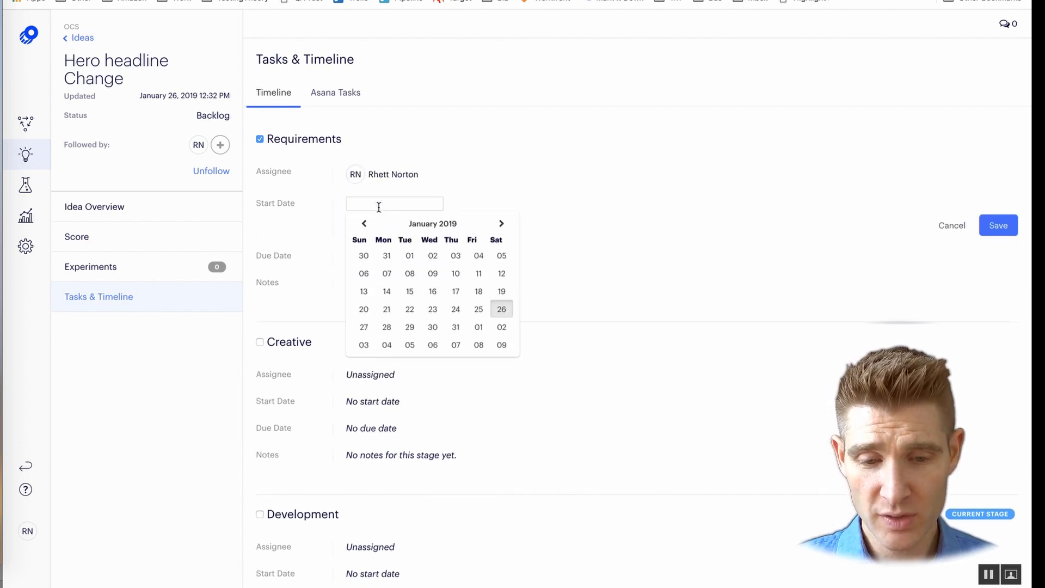
pyautogui.click(387, 329)
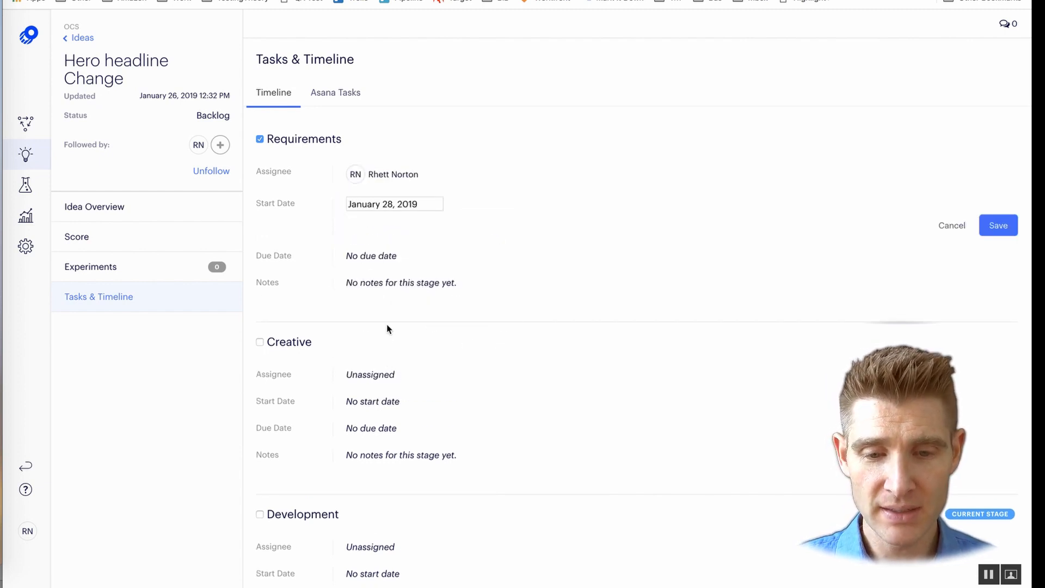
pyautogui.click(373, 255)
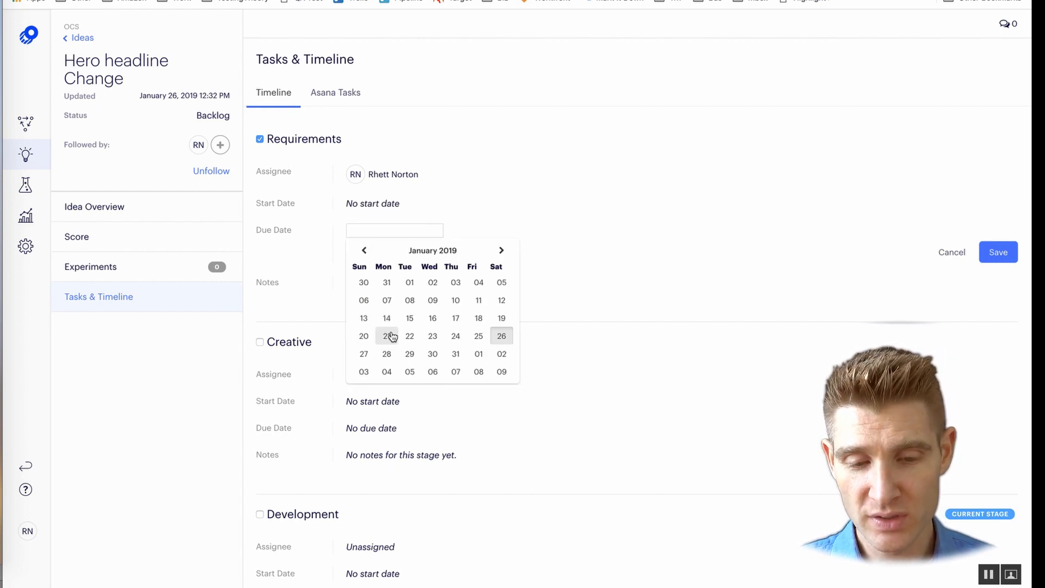
pyautogui.click(432, 338)
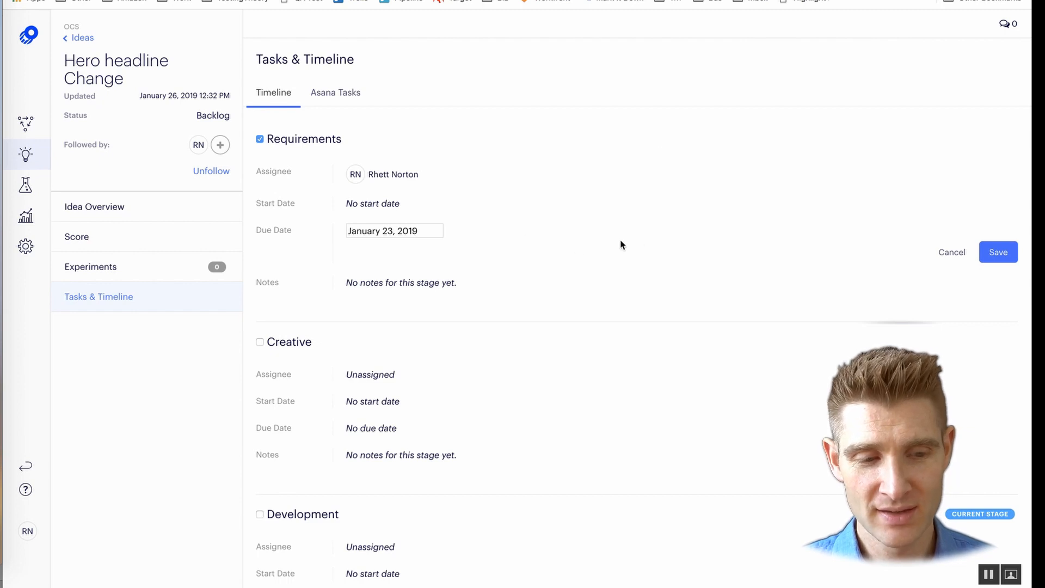
pyautogui.click(997, 252)
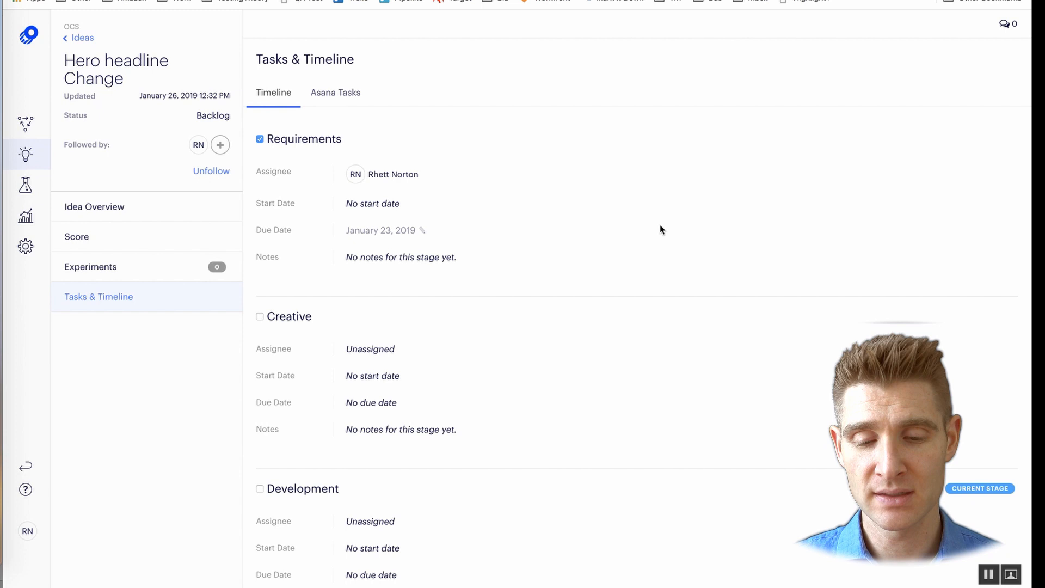
pyautogui.click(287, 318)
pyautogui.click(390, 349)
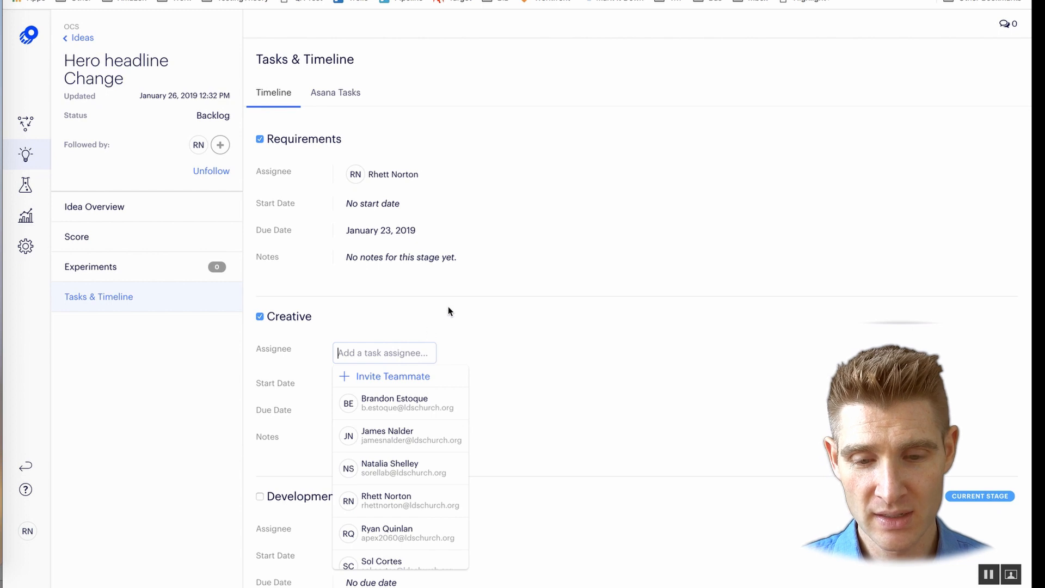
pyautogui.click(259, 316)
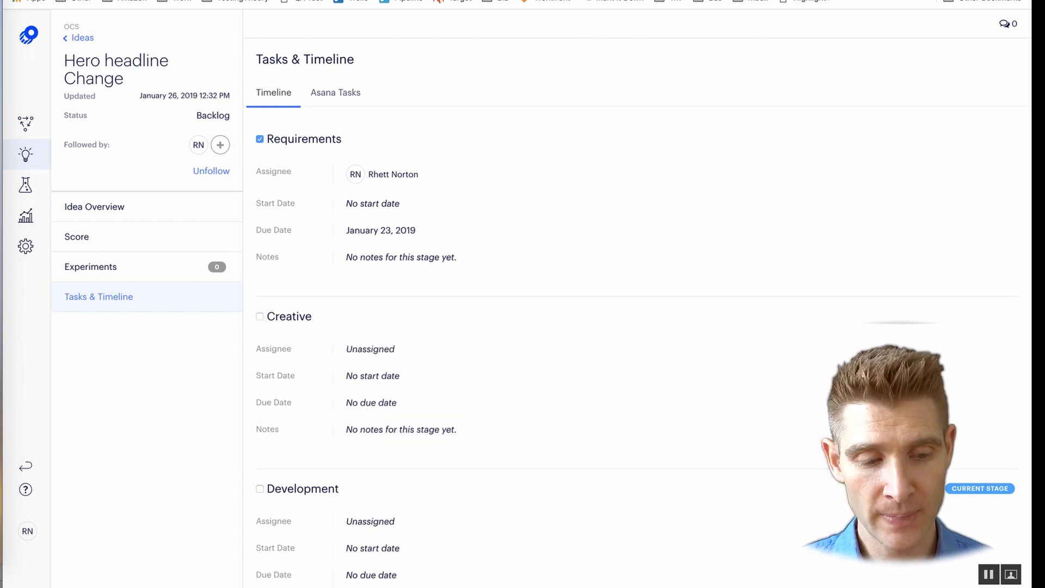
# Step: Look over the remaining stages in the idea's timeline and return to the team's ideas list
pyautogui.scroll(-5, 687, 381)
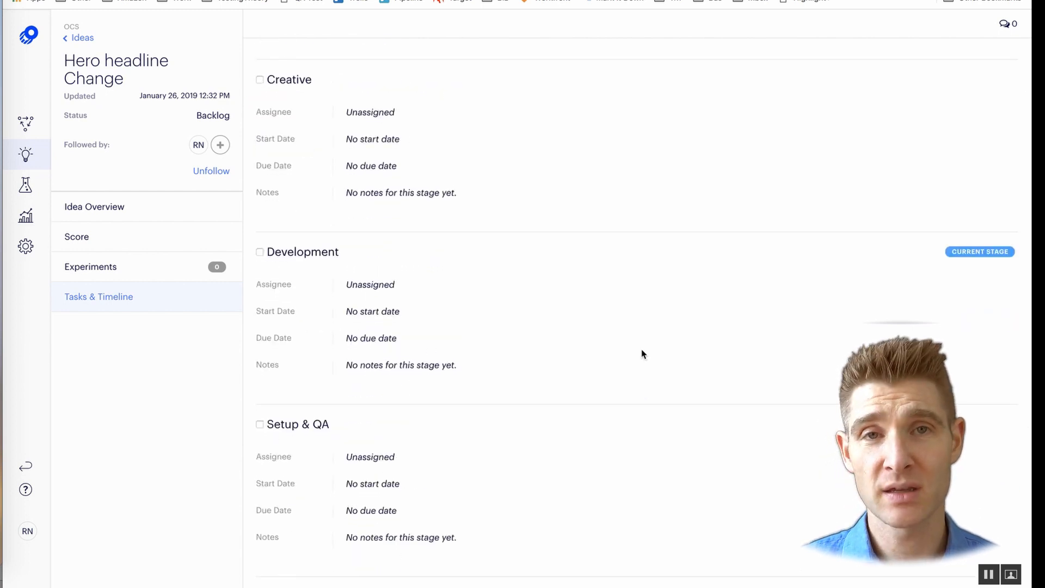
pyautogui.scroll(5, 641, 354)
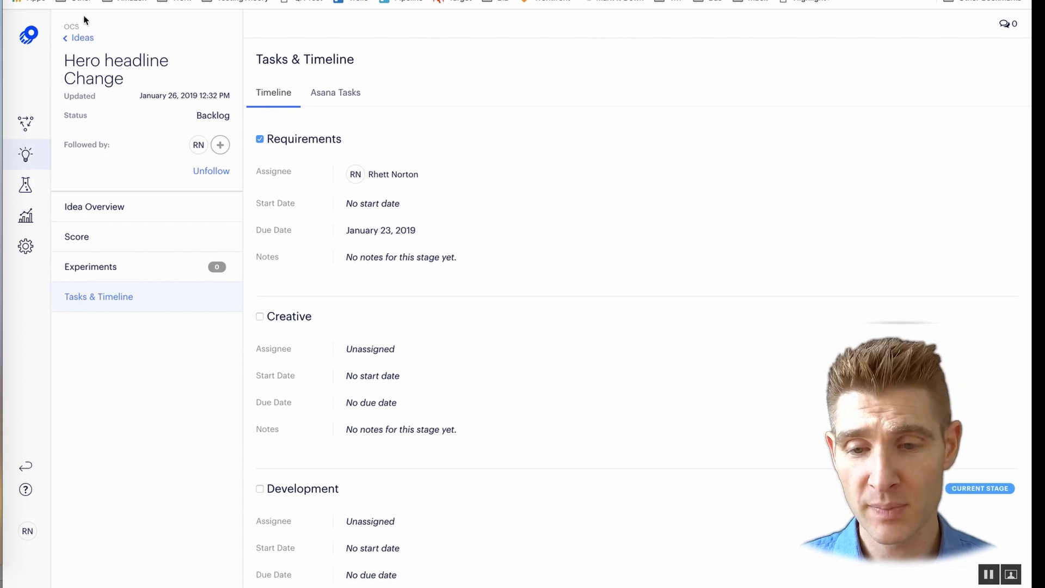
pyautogui.click(82, 38)
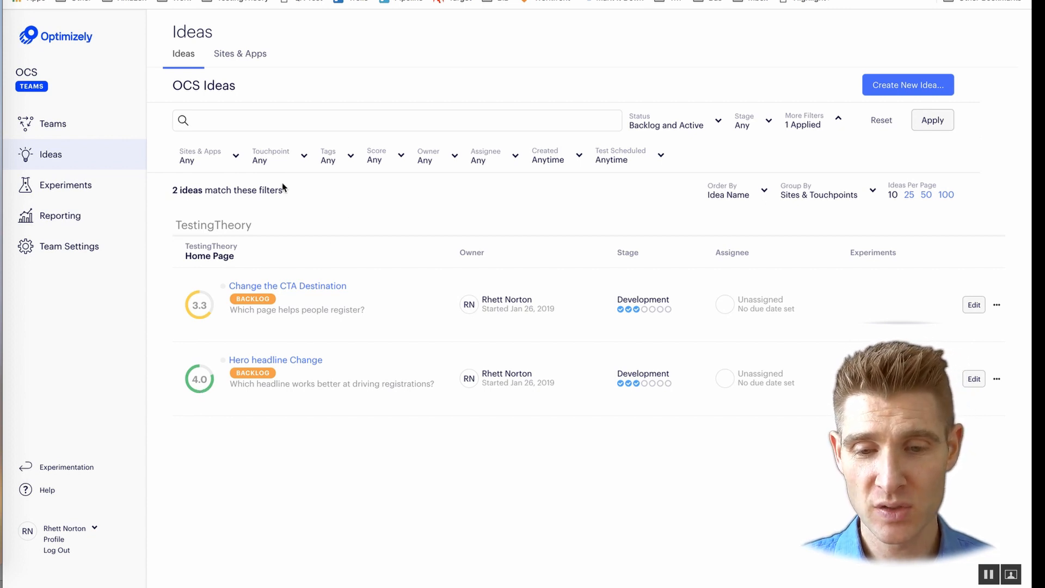
# Step: Set the ideas list's touchpoint filter to TestingTheory: Home Page
pyautogui.click(304, 162)
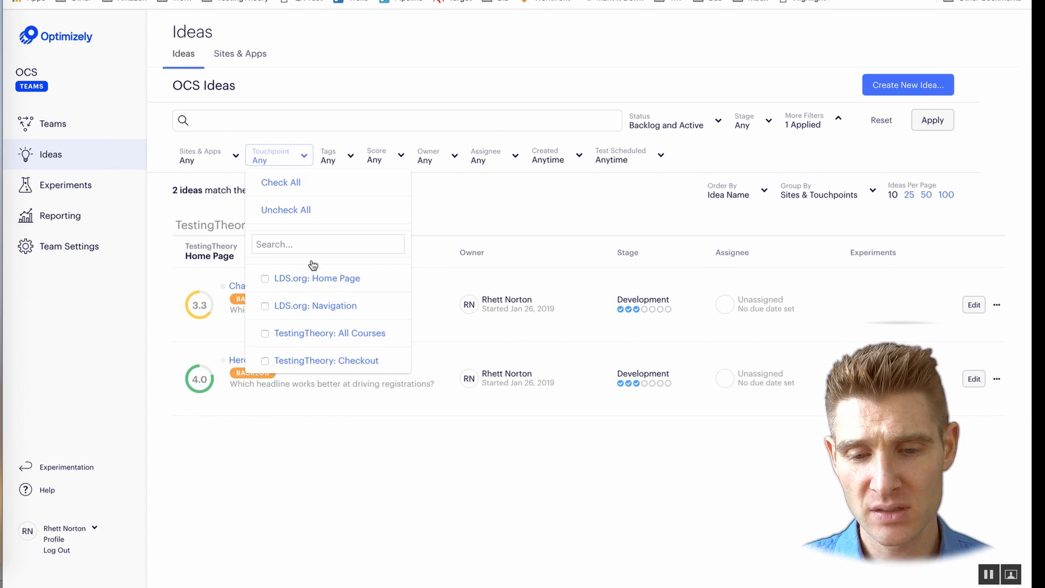
pyautogui.scroll(-2, 321, 296)
pyautogui.click(318, 333)
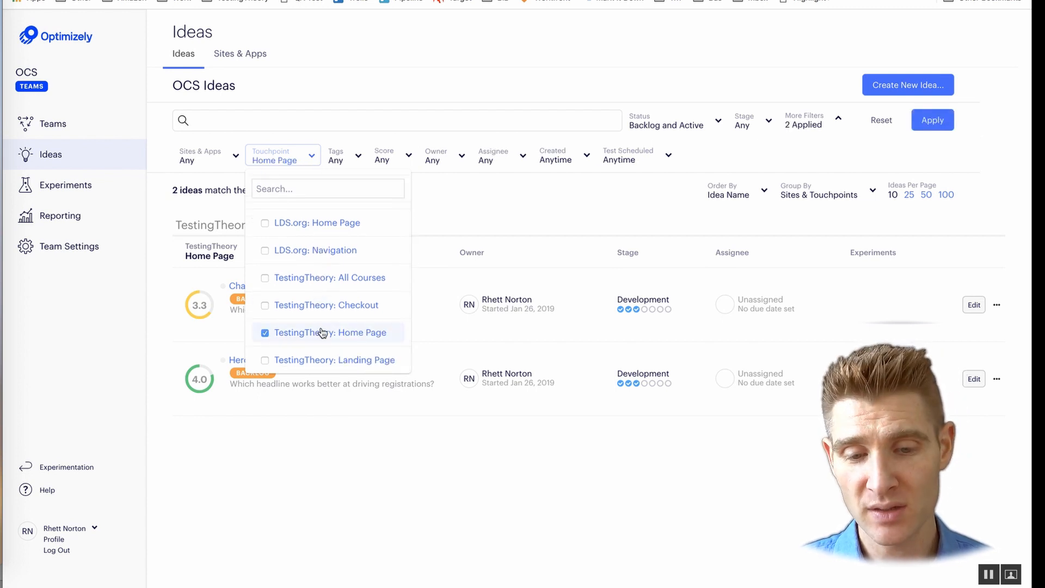
pyautogui.click(451, 207)
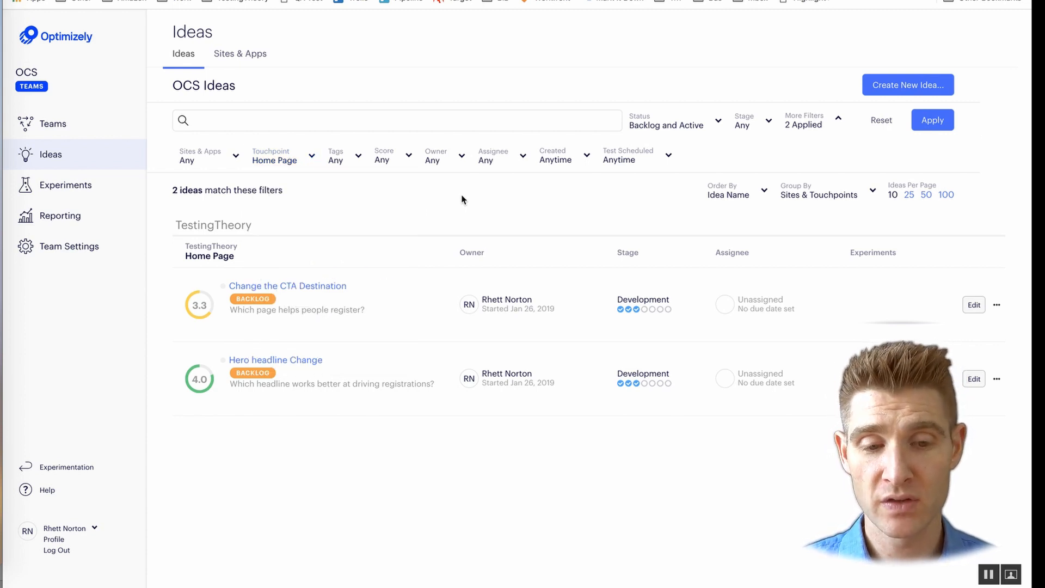
# Step: Check the owner filter's choices and set the assignee filter to the ideas' owner
pyautogui.click(460, 158)
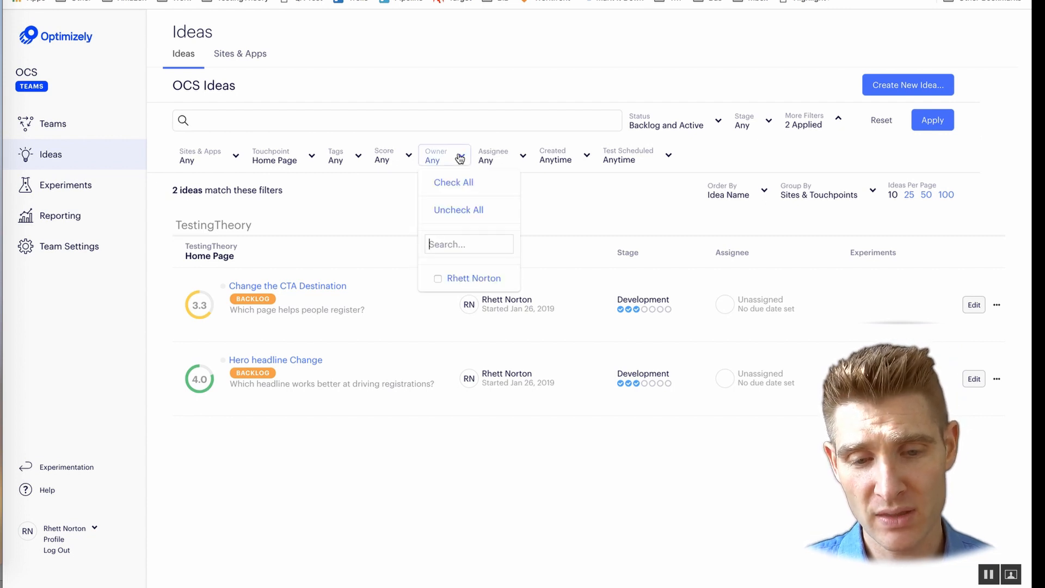
pyautogui.click(406, 196)
pyautogui.click(525, 155)
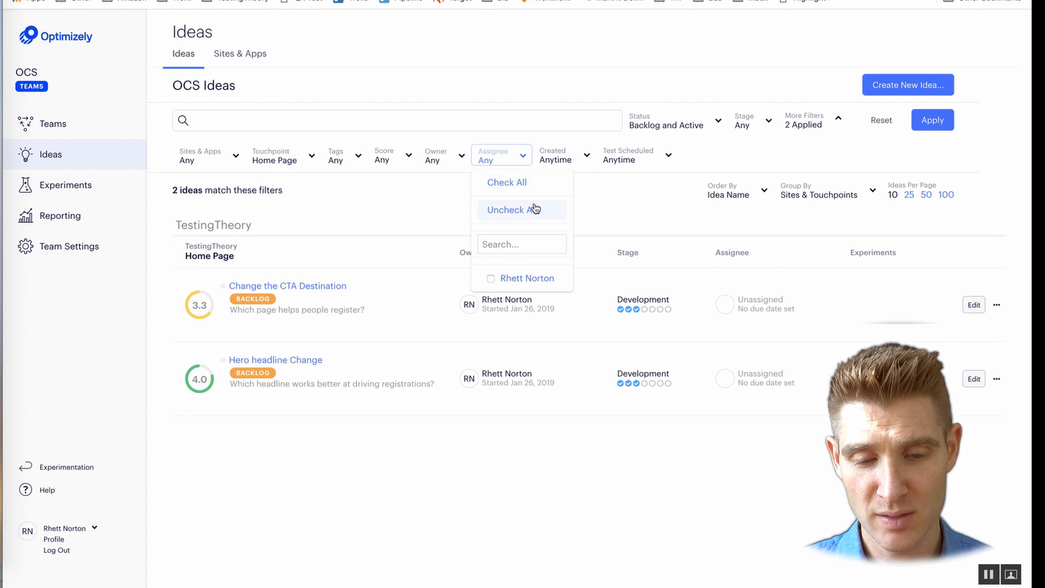
pyautogui.click(587, 197)
pyautogui.click(490, 158)
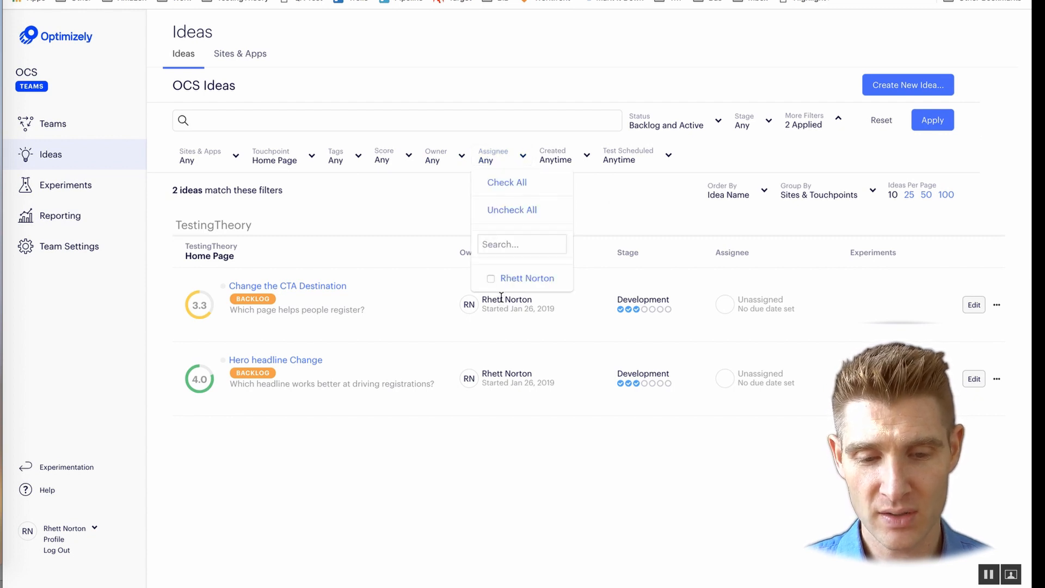
pyautogui.click(490, 279)
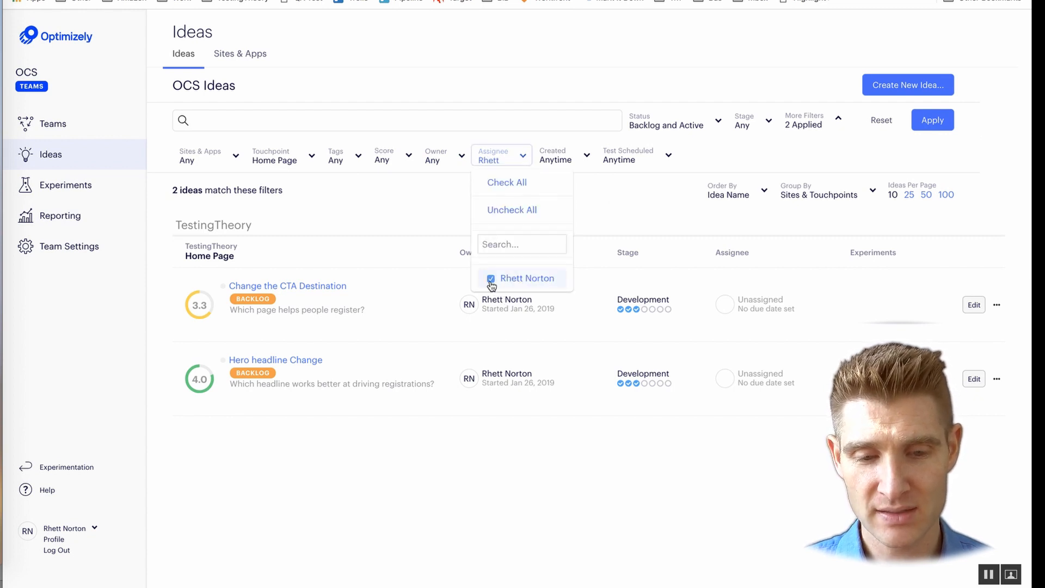
pyautogui.click(597, 221)
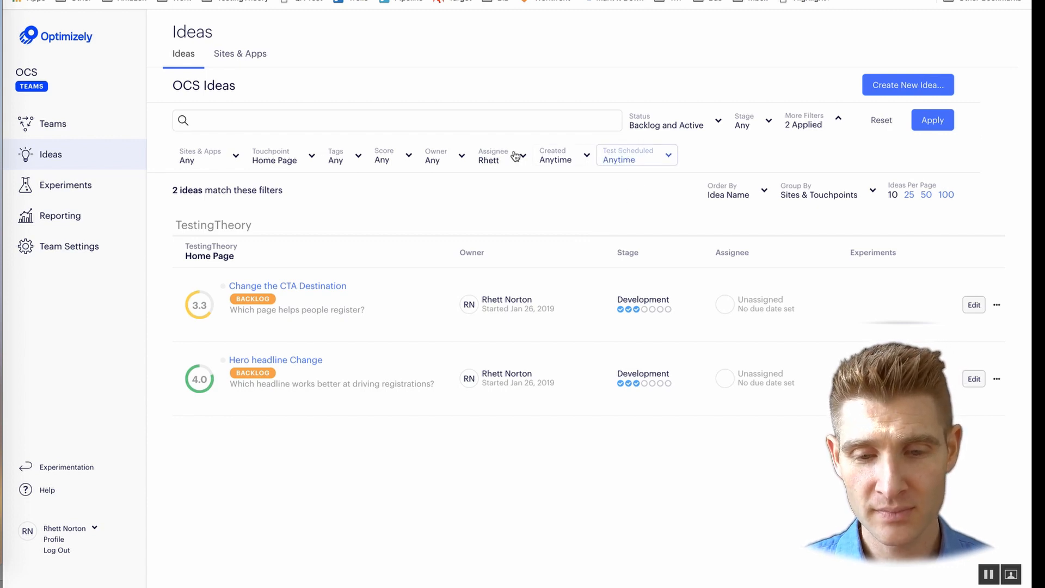
# Step: Try the tag filter with Home Page, hero banner and copy, and clear all of its tags again
pyautogui.click(340, 161)
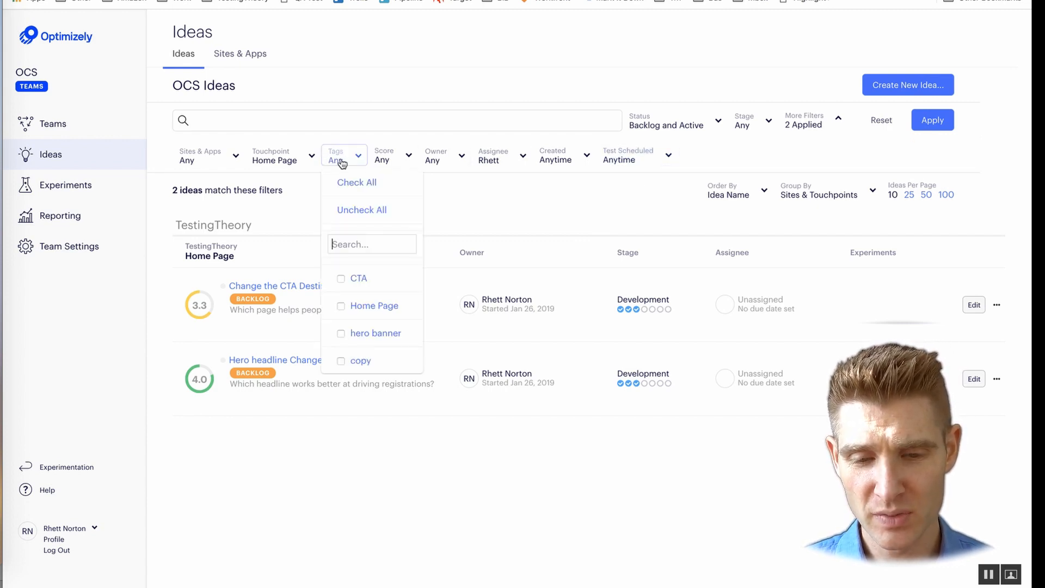
pyautogui.click(360, 308)
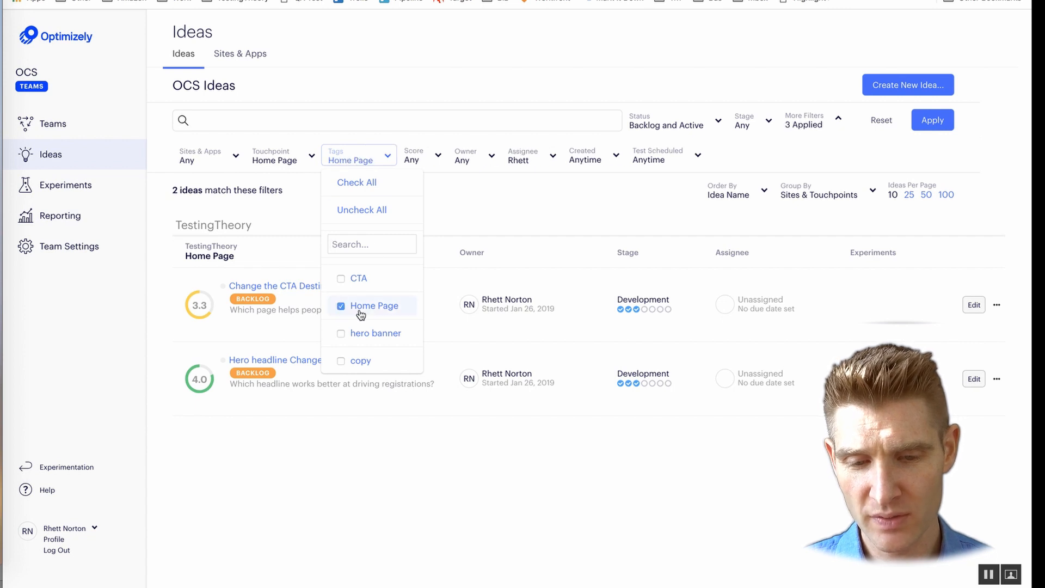
pyautogui.click(359, 334)
pyautogui.click(359, 361)
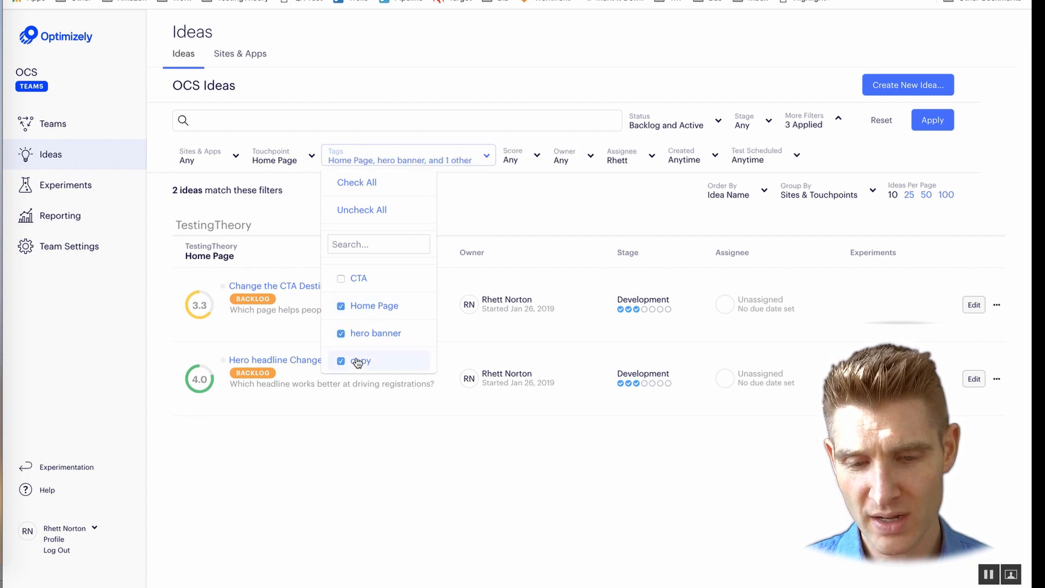
pyautogui.click(488, 223)
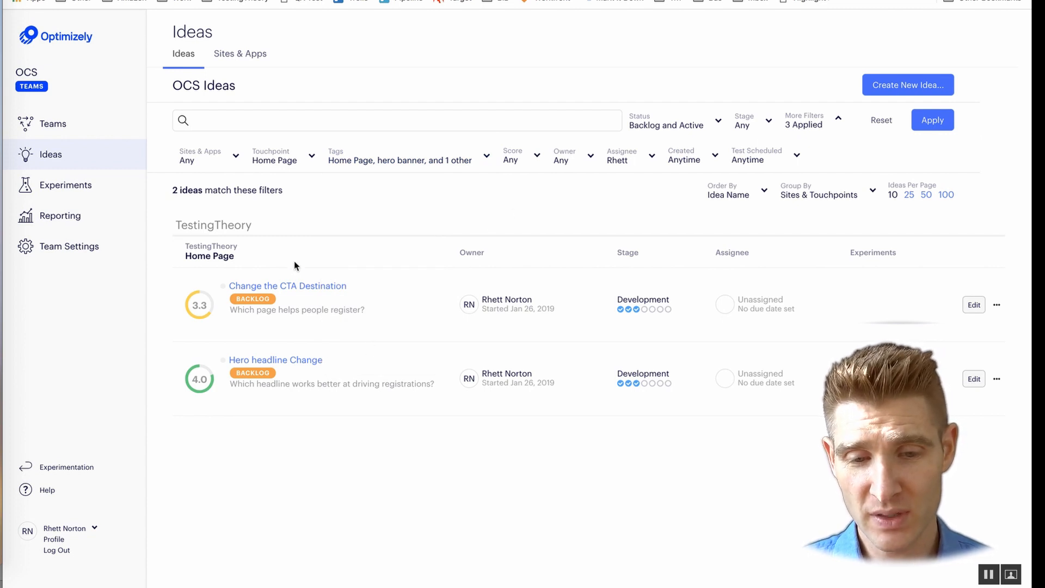
pyautogui.click(401, 158)
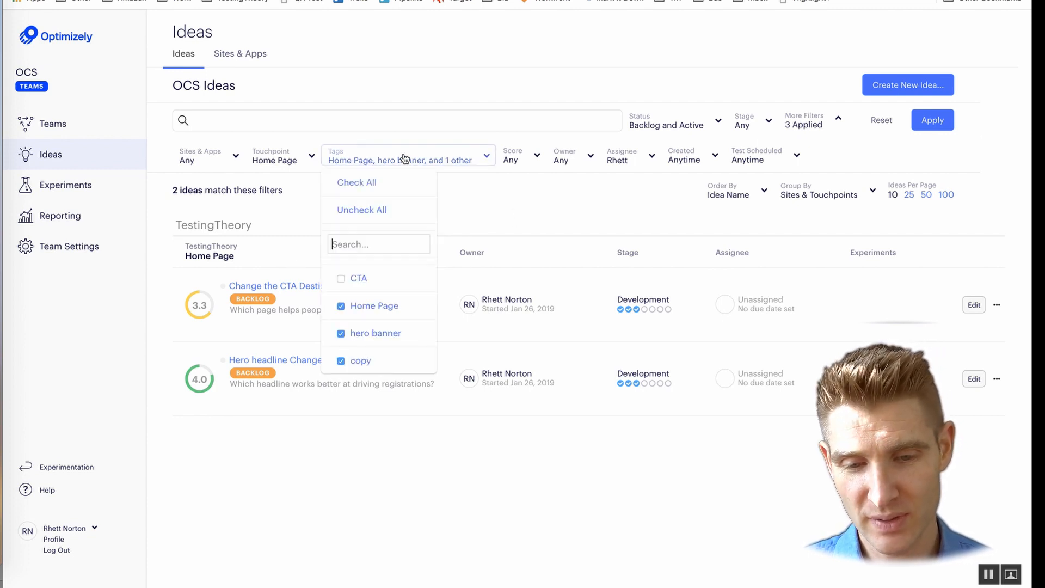
pyautogui.click(371, 214)
pyautogui.click(474, 196)
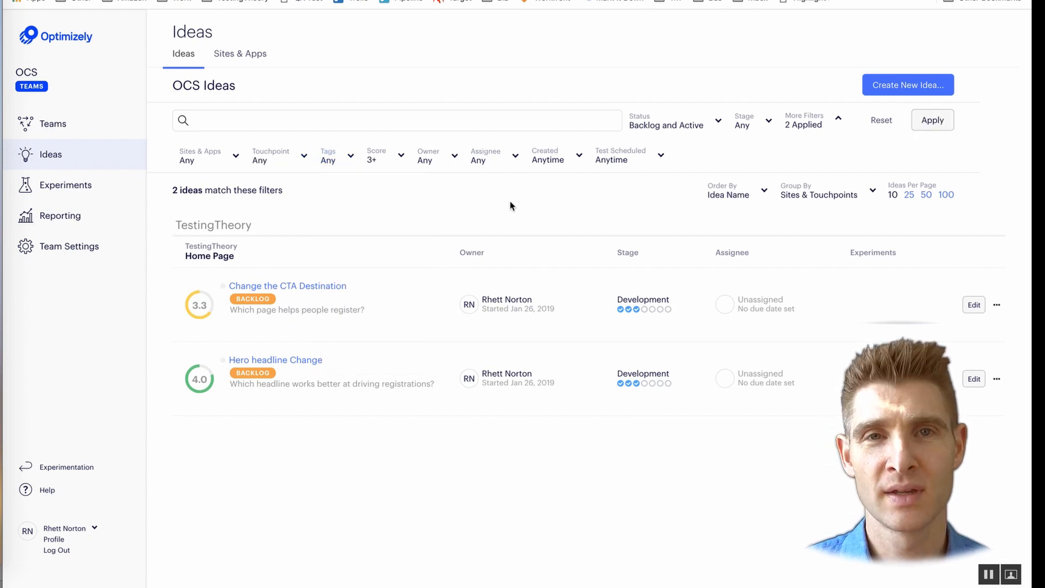
# Step: Filter the ideas list to scores of 4+ and apply the filter
pyautogui.click(373, 161)
pyautogui.click(383, 290)
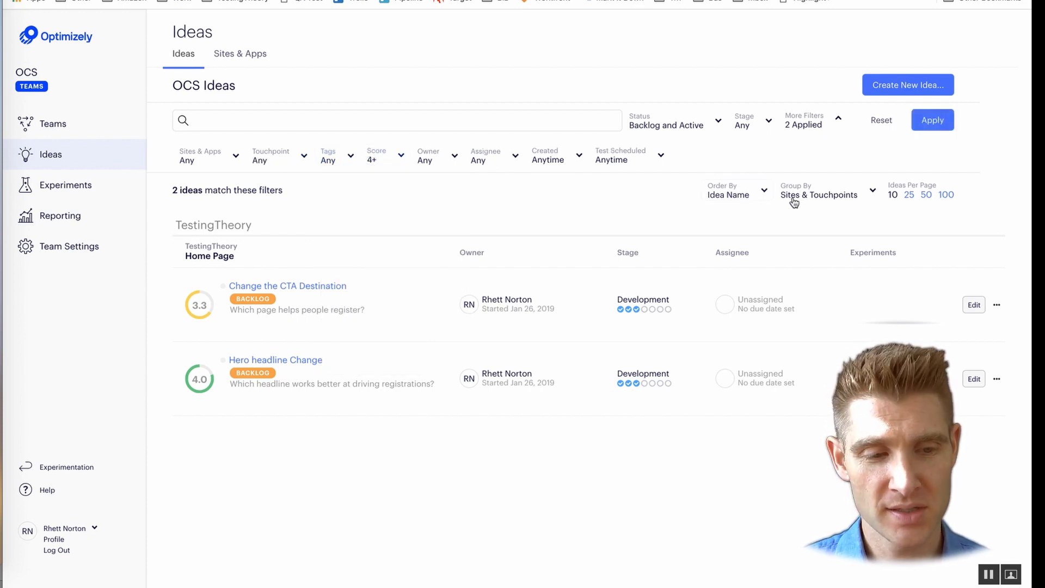
pyautogui.click(936, 120)
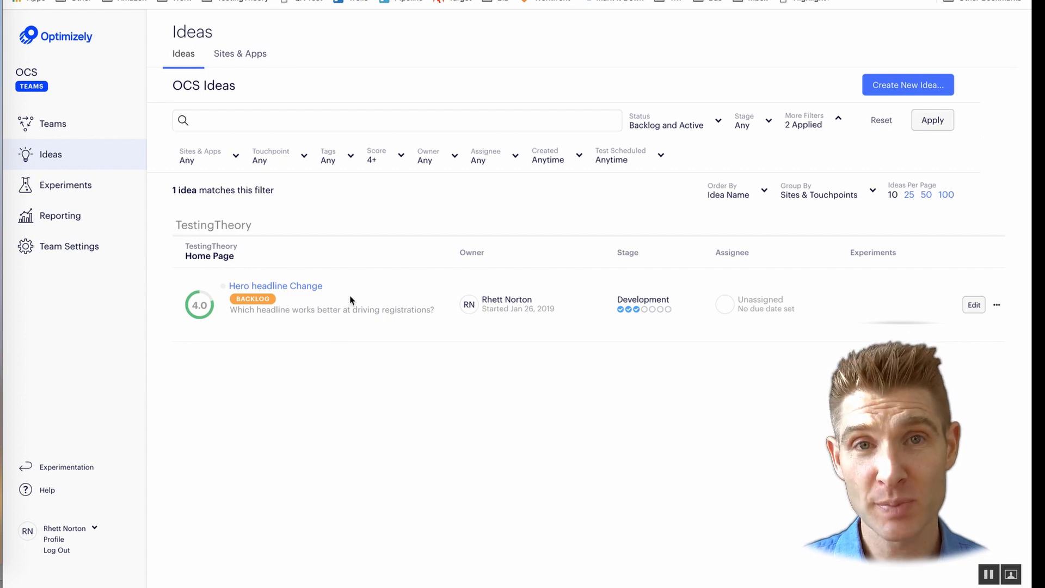
# Step: Examine the variations, recorded results and linked ideas of the team's sample test and Just Serve - Nav experiments
pyautogui.click(96, 184)
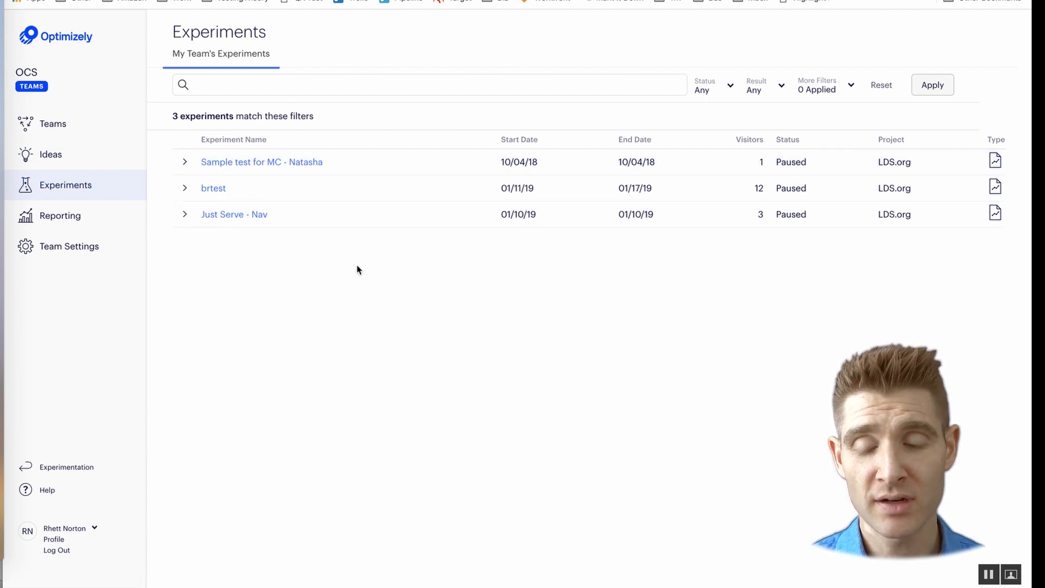
pyautogui.click(185, 163)
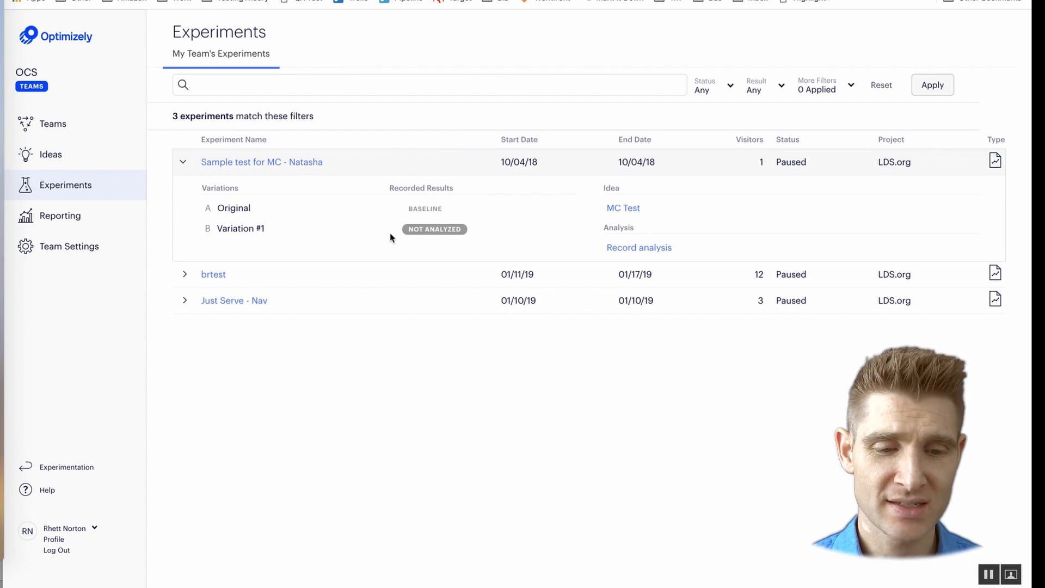
pyautogui.click(185, 300)
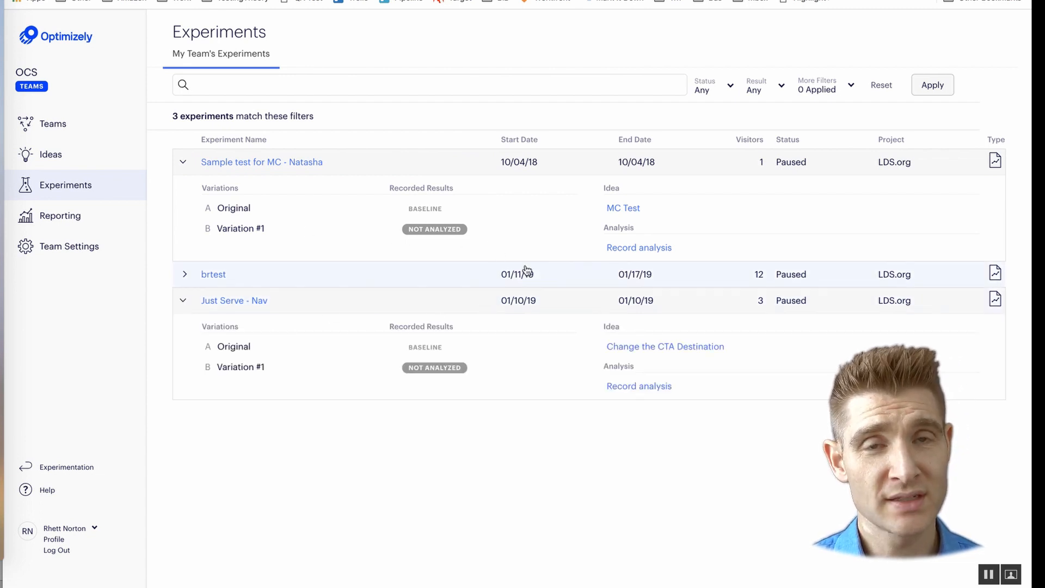
pyautogui.click(279, 161)
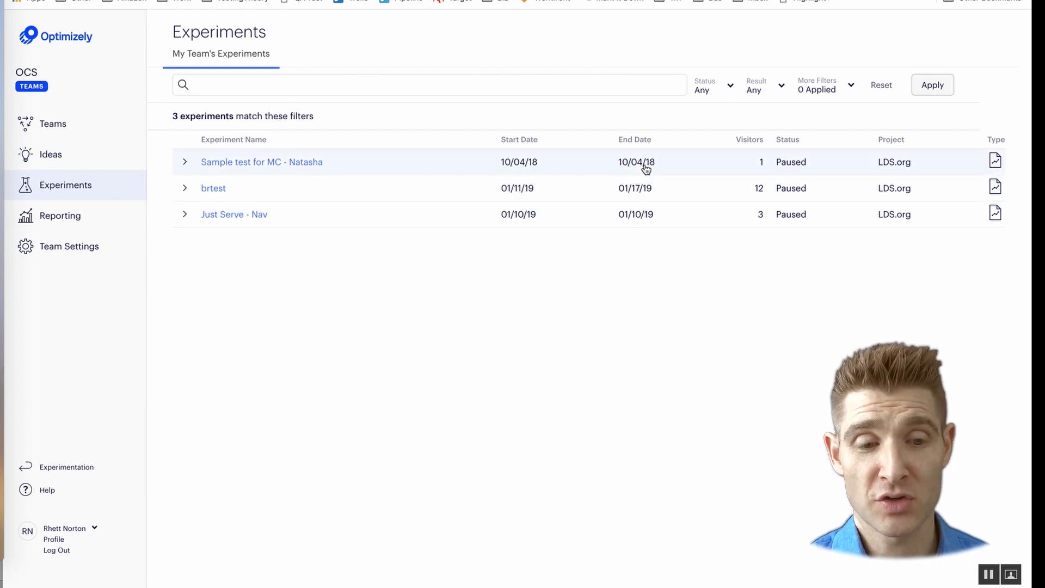
# Step: Examine the experiment list's filter choices for status, result, sites and apps, touchpoint and running dates without applying any
pyautogui.click(726, 94)
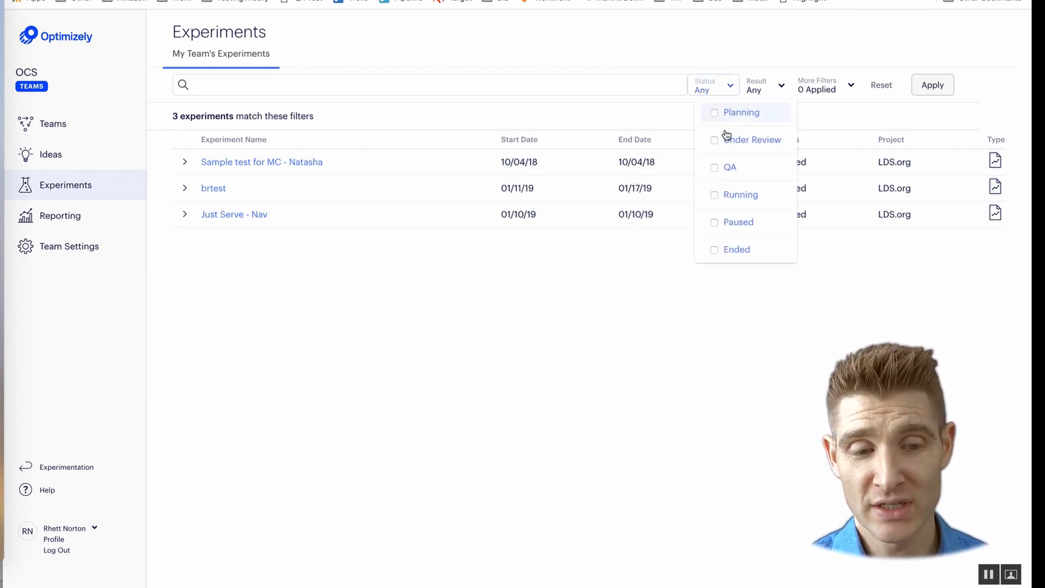
pyautogui.click(769, 87)
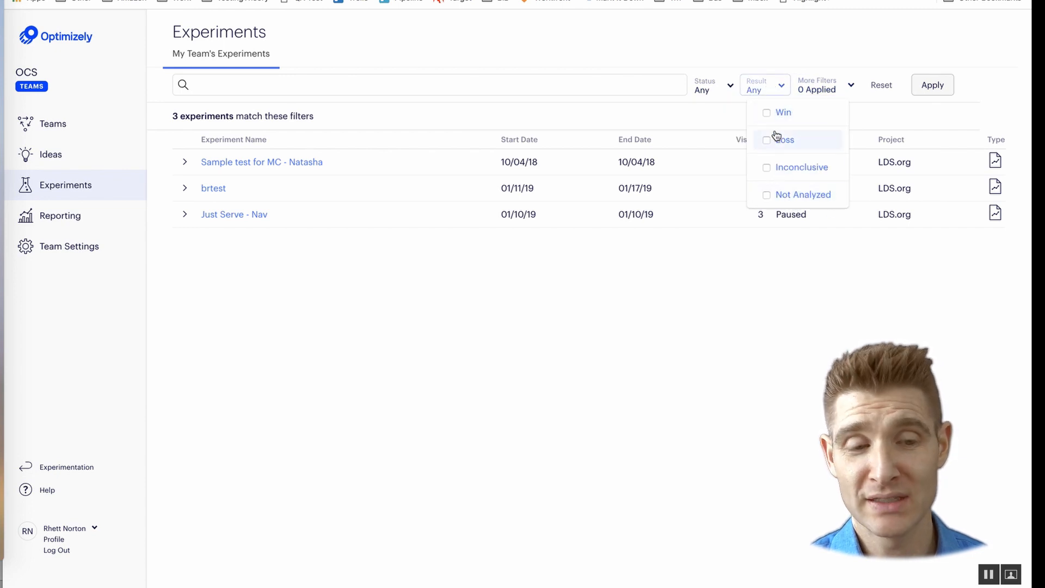
pyautogui.click(847, 92)
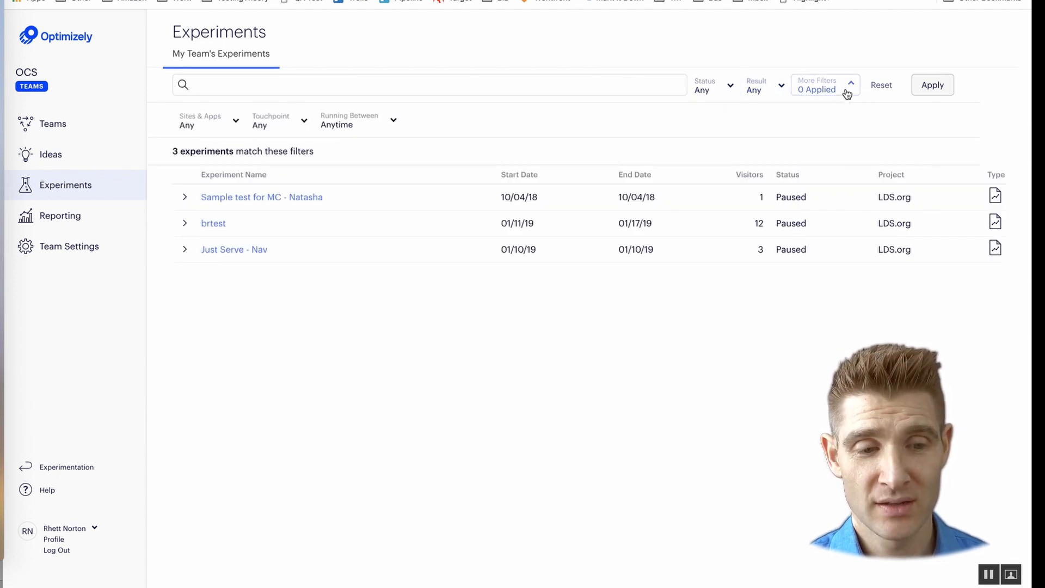
pyautogui.click(848, 92)
pyautogui.click(848, 92)
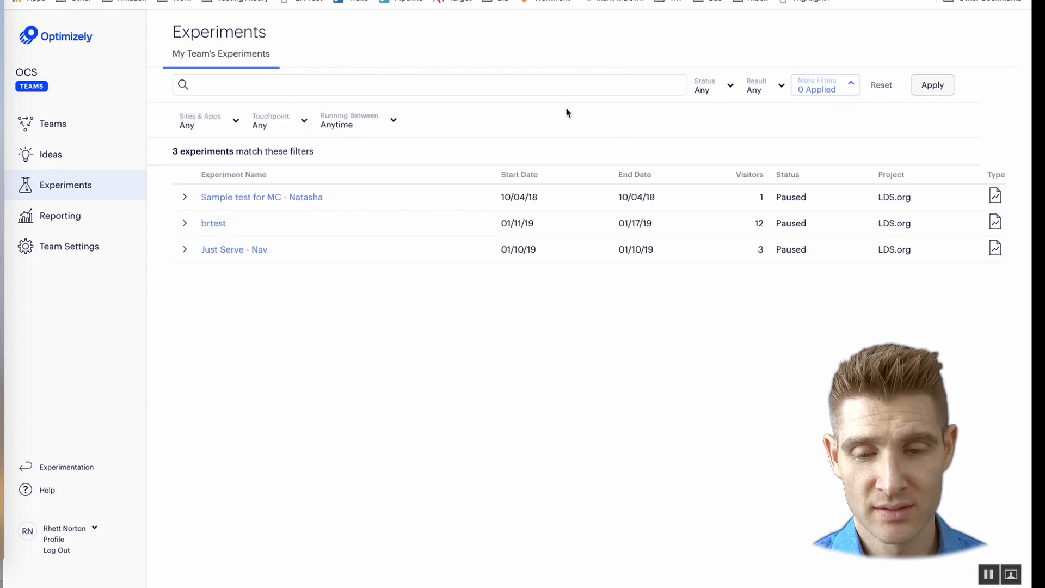
pyautogui.click(227, 123)
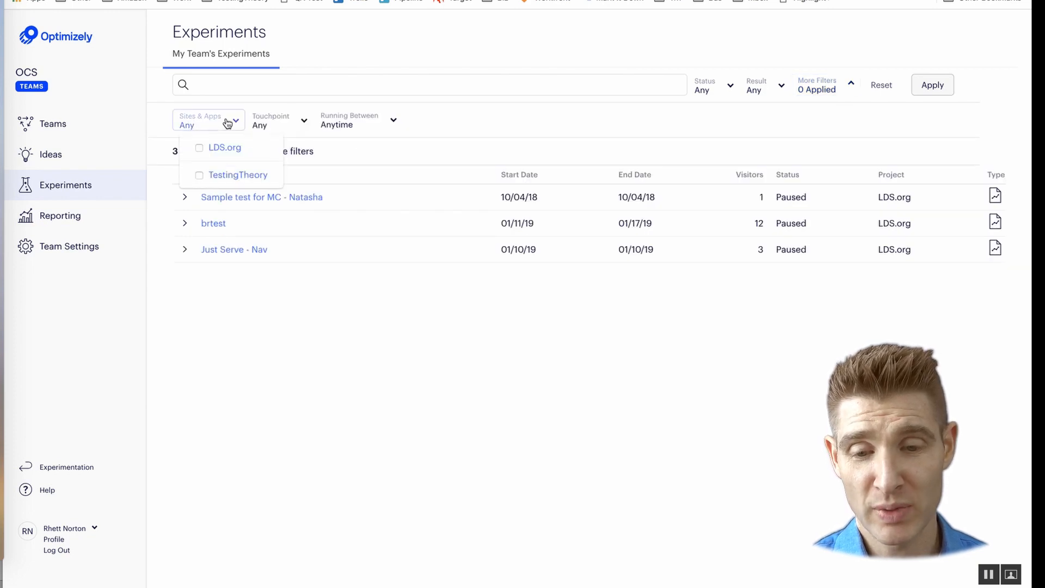
pyautogui.click(280, 125)
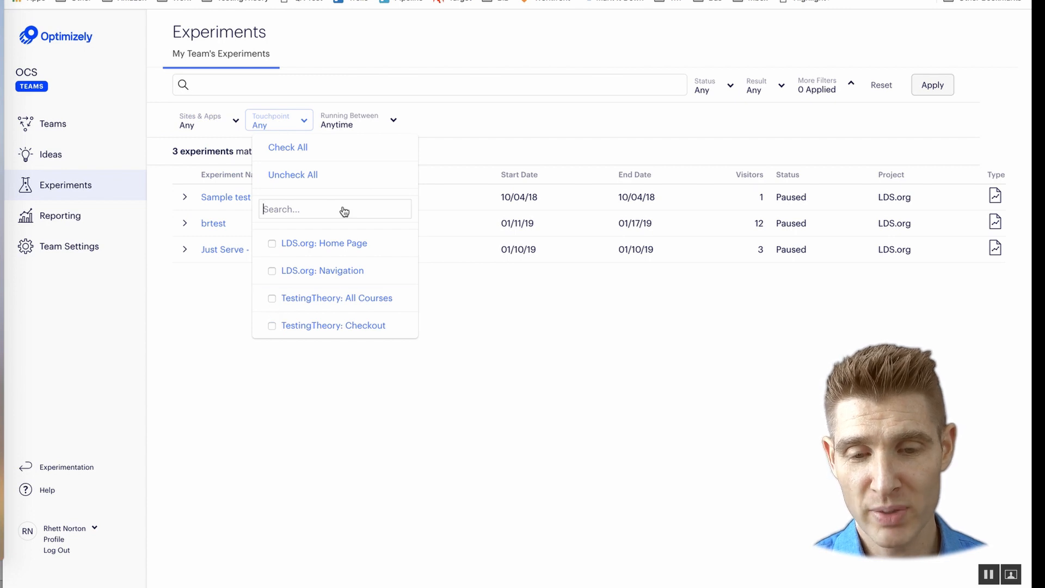
pyautogui.click(395, 131)
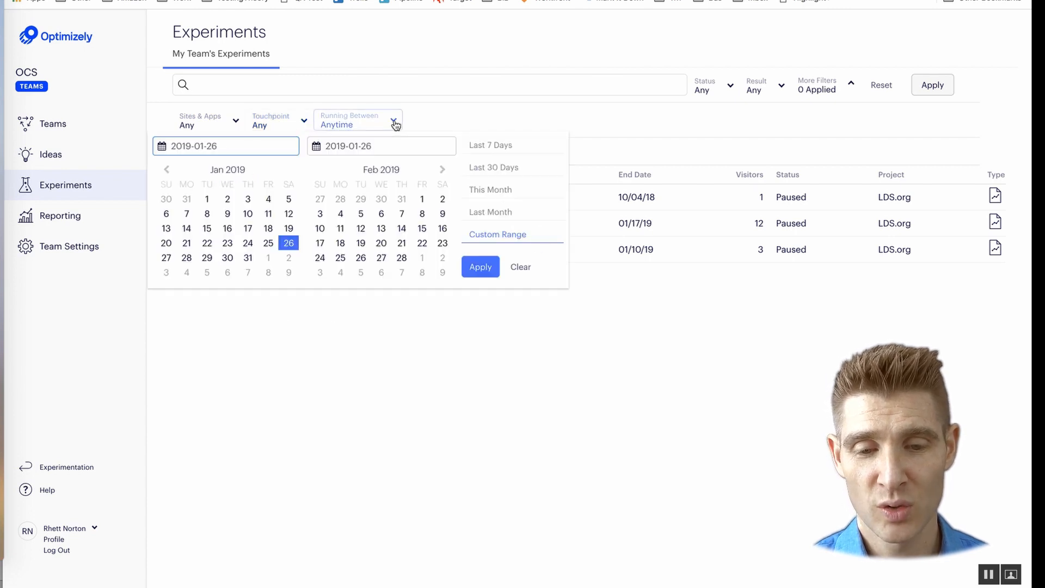
pyautogui.click(471, 112)
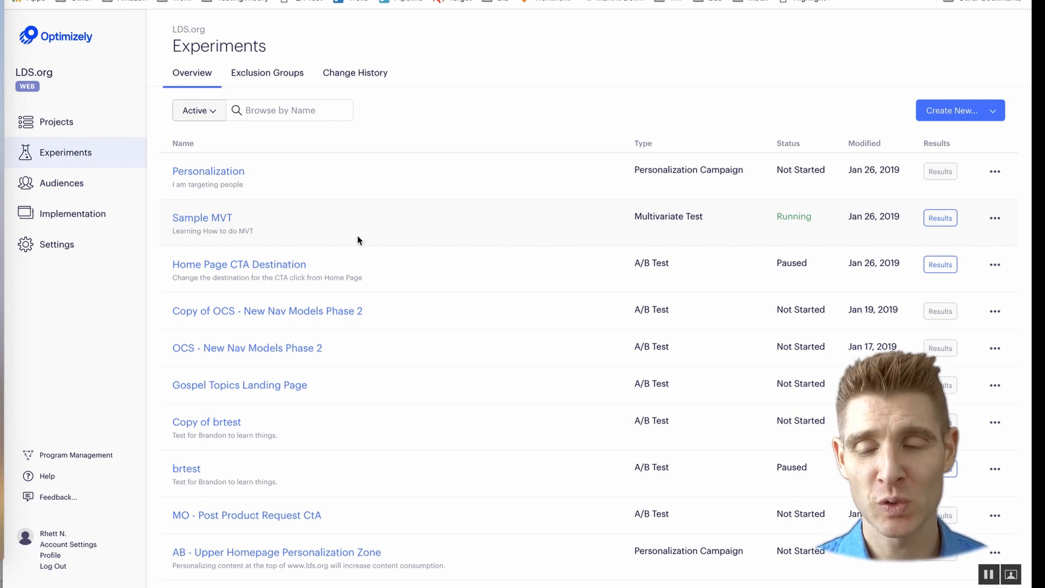
# Step: Switch from the LDS.org project to program management and view the team's program reporting
pyautogui.click(101, 453)
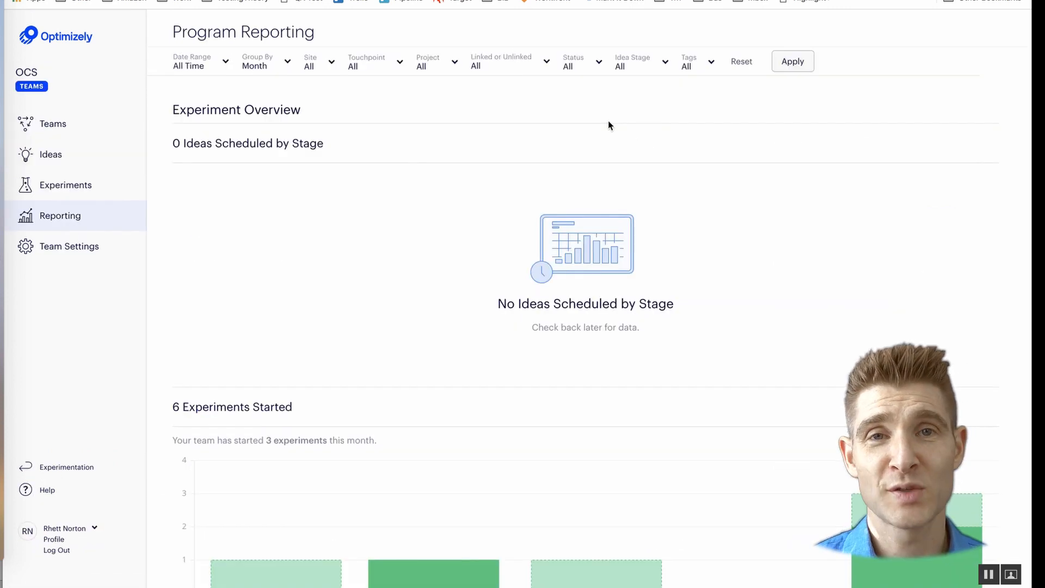